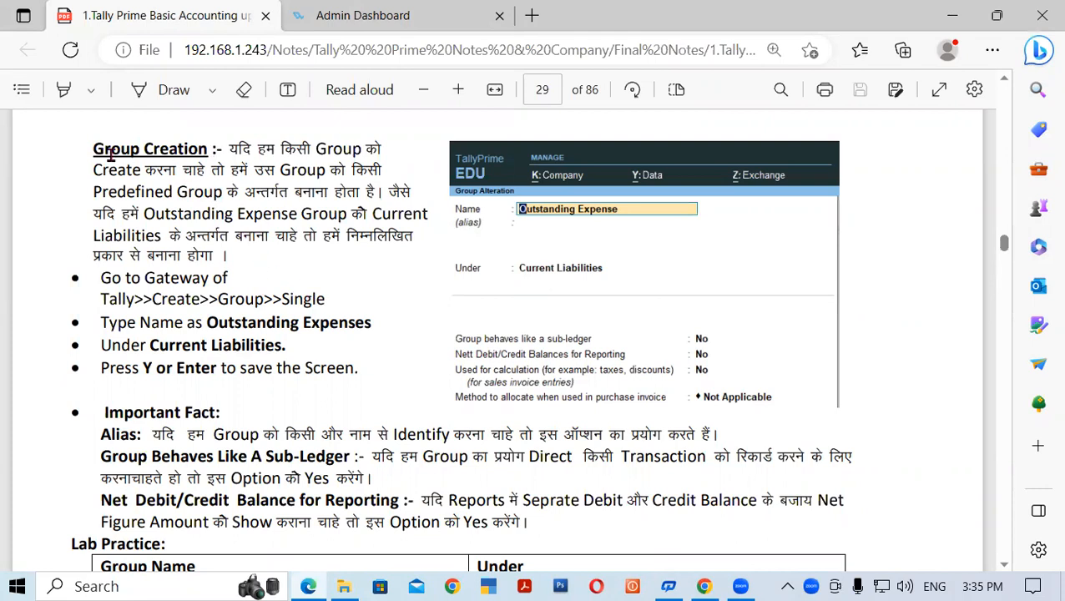
# Review the PDF notes on predefined groups and on creating the Outstanding Expenses group under Current Liabilities
pyautogui.moveTo(93, 149); pyautogui.dragTo(207, 149)
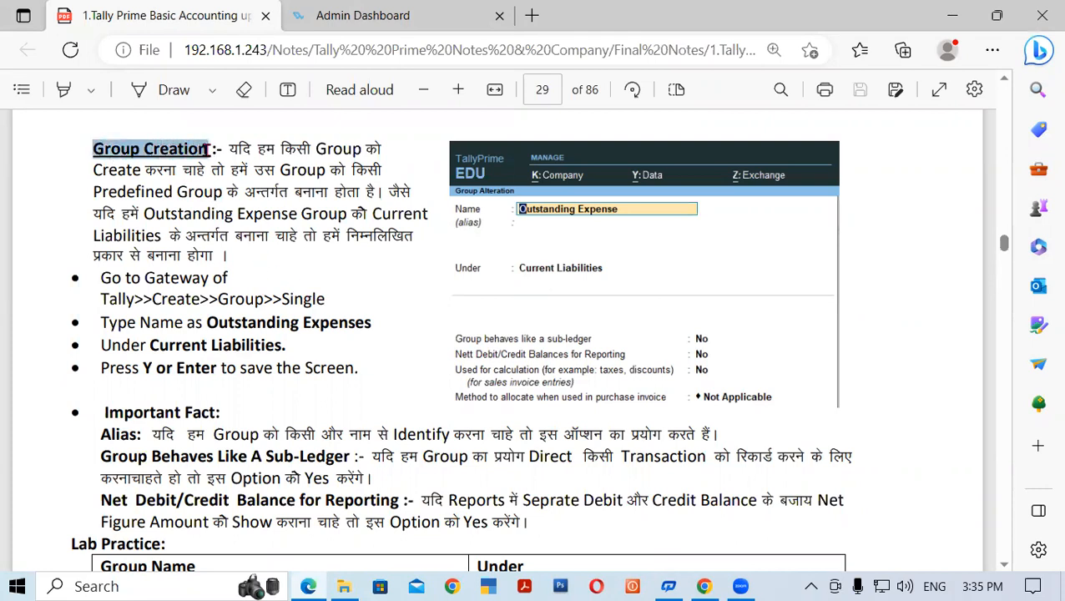
pyautogui.scroll(6, 1005, 87)
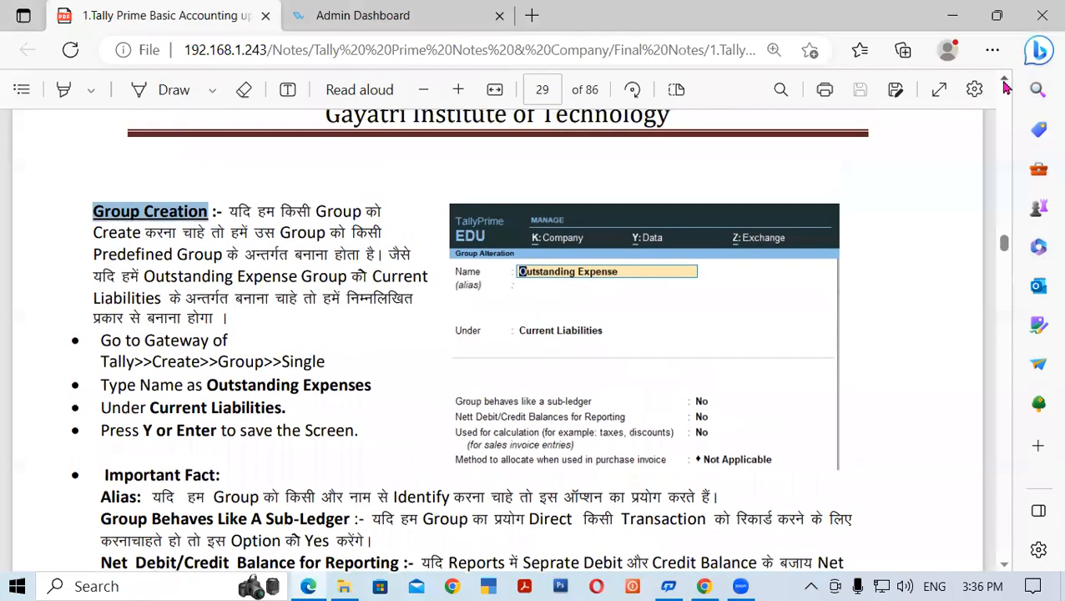
pyautogui.scroll(6, 1005, 88)
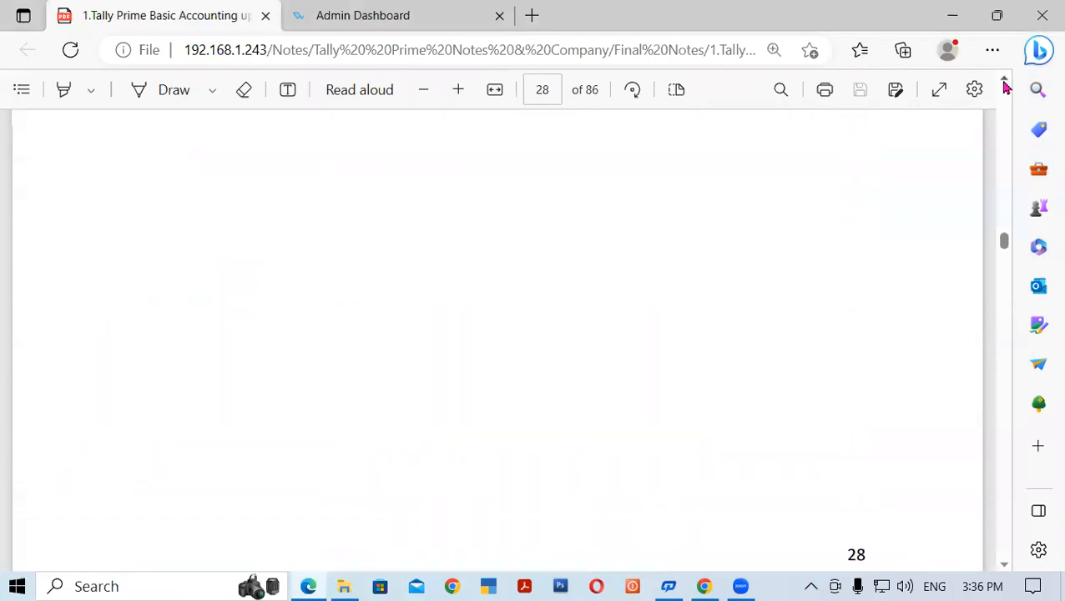
pyautogui.moveTo(155, 263); pyautogui.dragTo(403, 264)
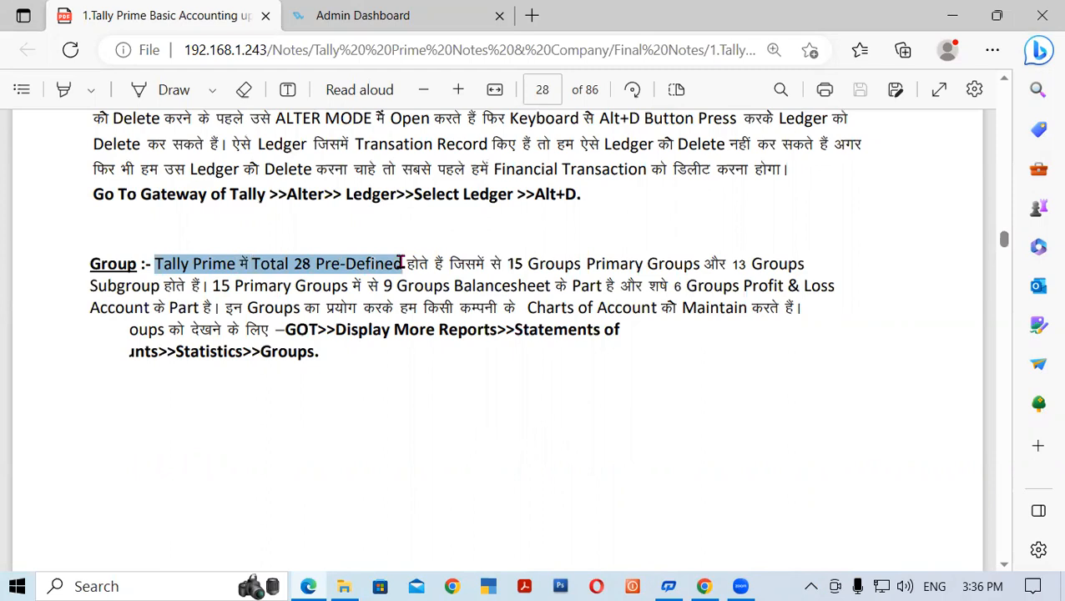
pyautogui.click(553, 386)
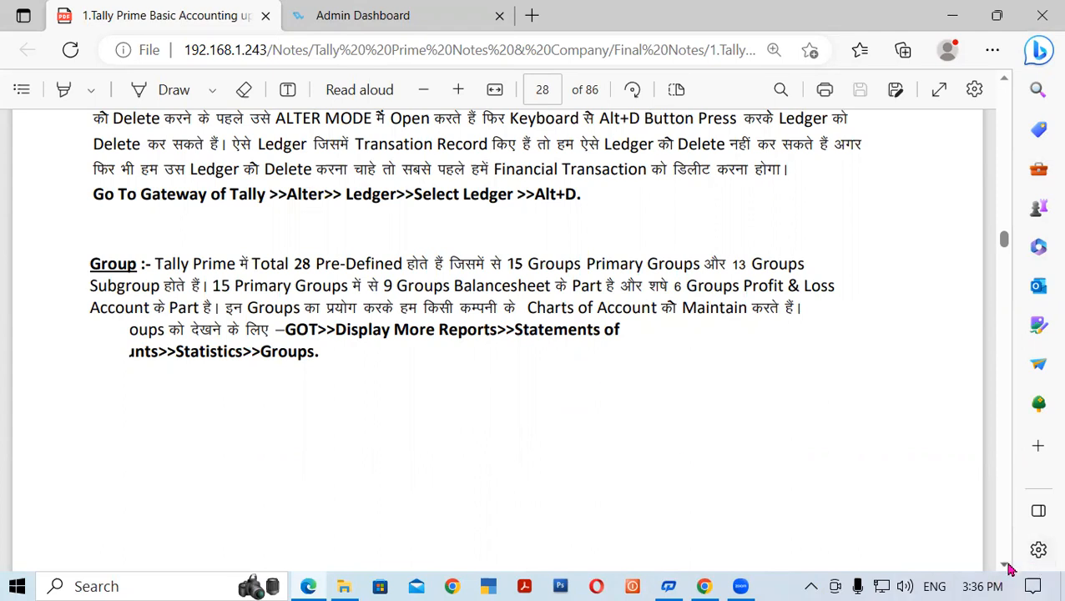
pyautogui.scroll(-6, 1008, 567)
pyautogui.scroll(-8, 1008, 568)
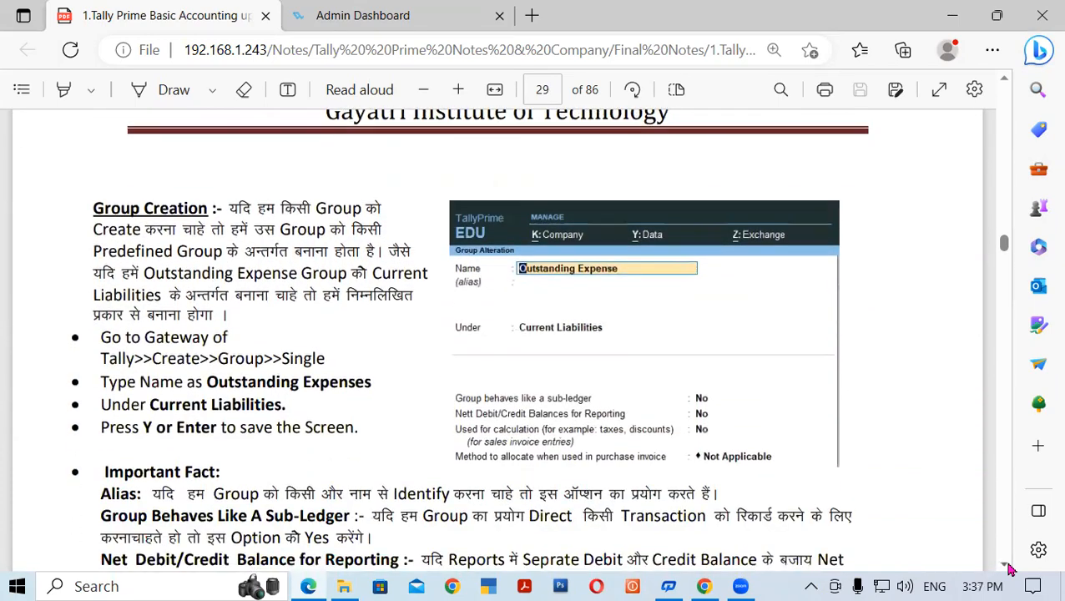
pyautogui.scroll(-1, 1008, 568)
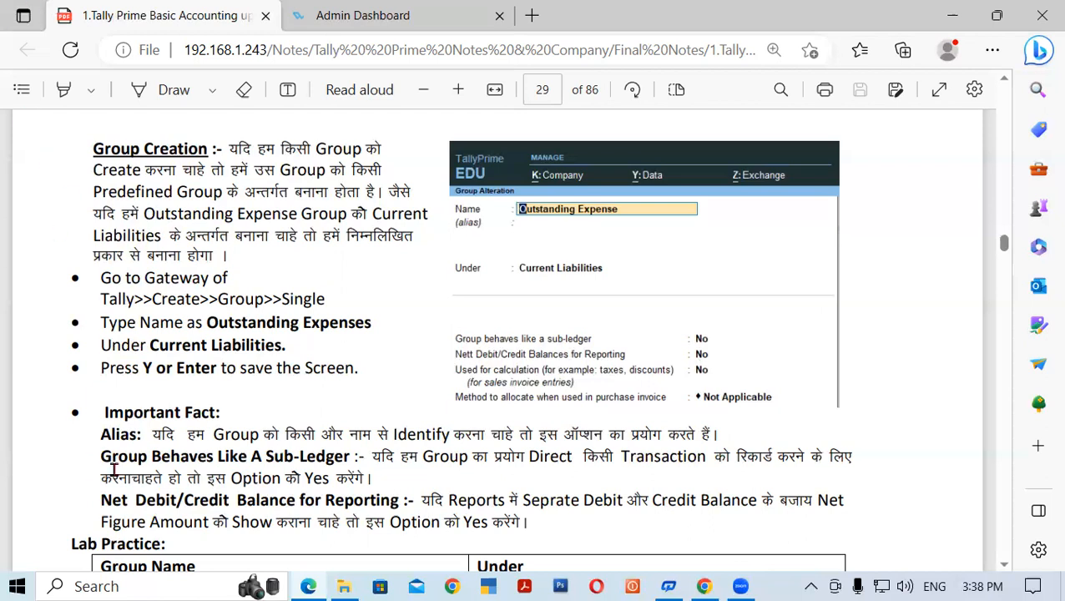
pyautogui.moveTo(206, 322); pyautogui.dragTo(380, 321)
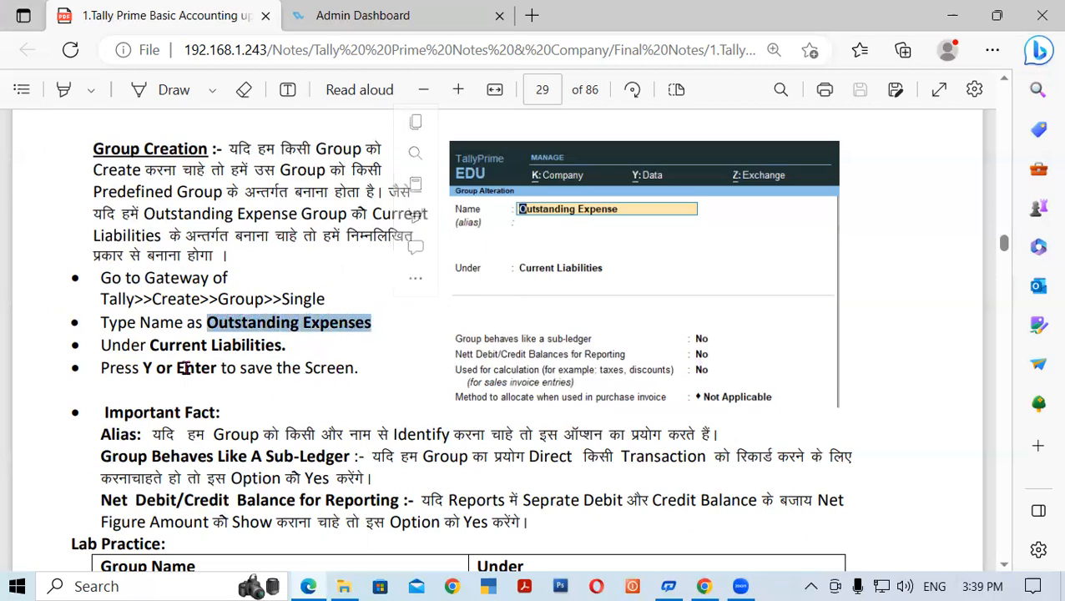
pyautogui.moveTo(221, 347); pyautogui.dragTo(292, 354)
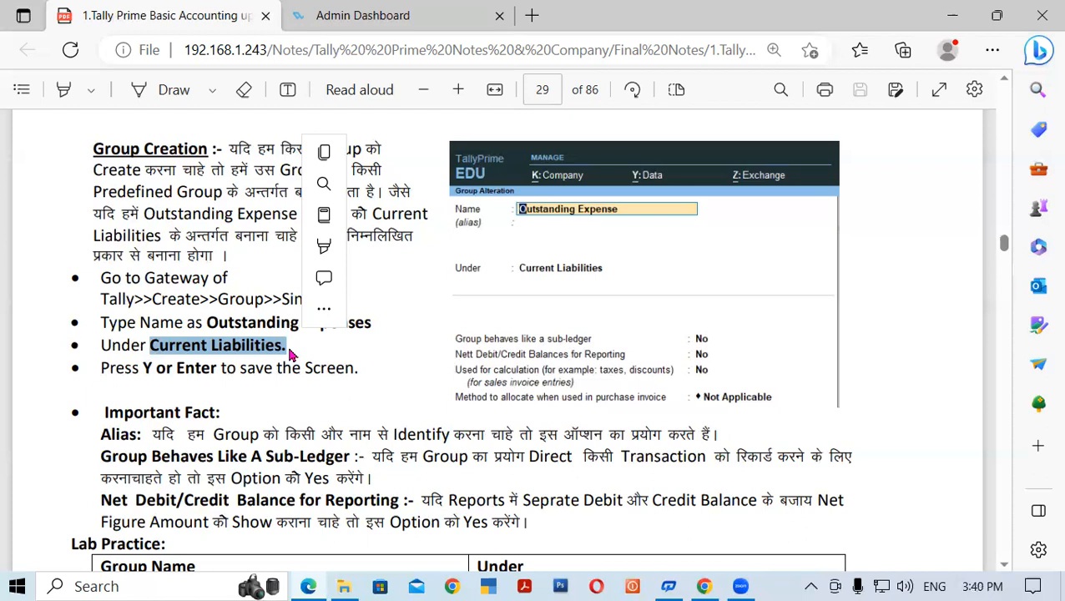
pyautogui.click(275, 383)
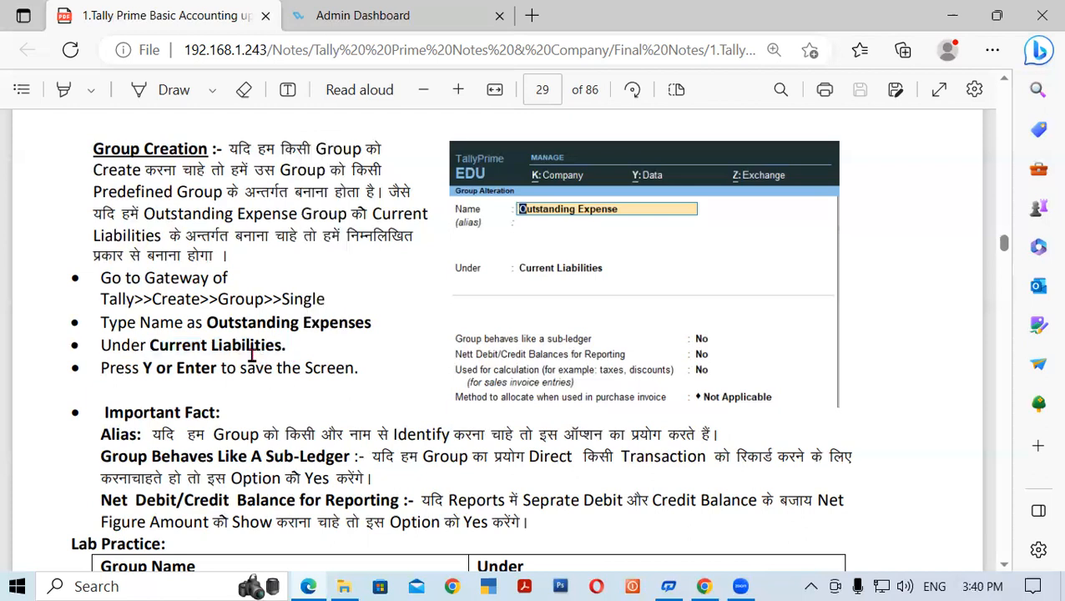
pyautogui.moveTo(210, 322); pyautogui.dragTo(382, 330)
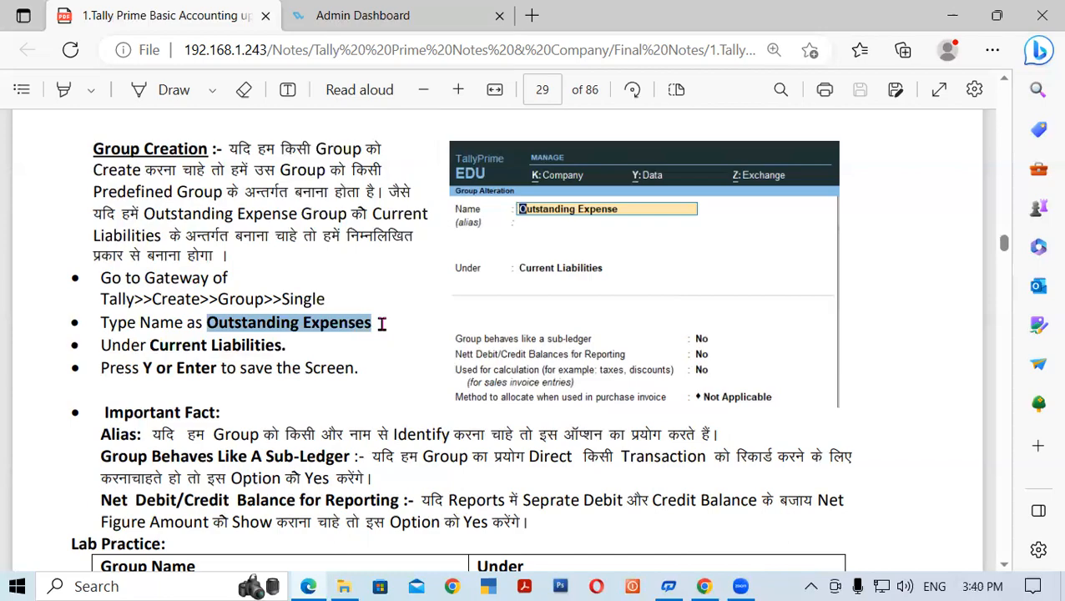
# Switch to TallyPrime and open the creation form for a new accounting group
pyautogui.press('super+d')
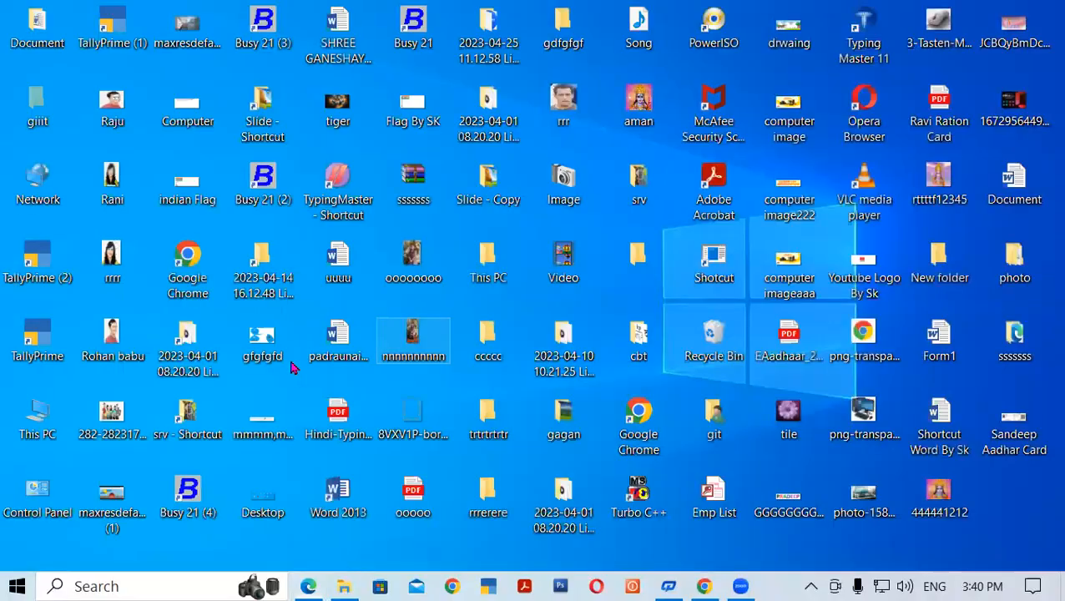
pyautogui.doubleClick(105, 37)
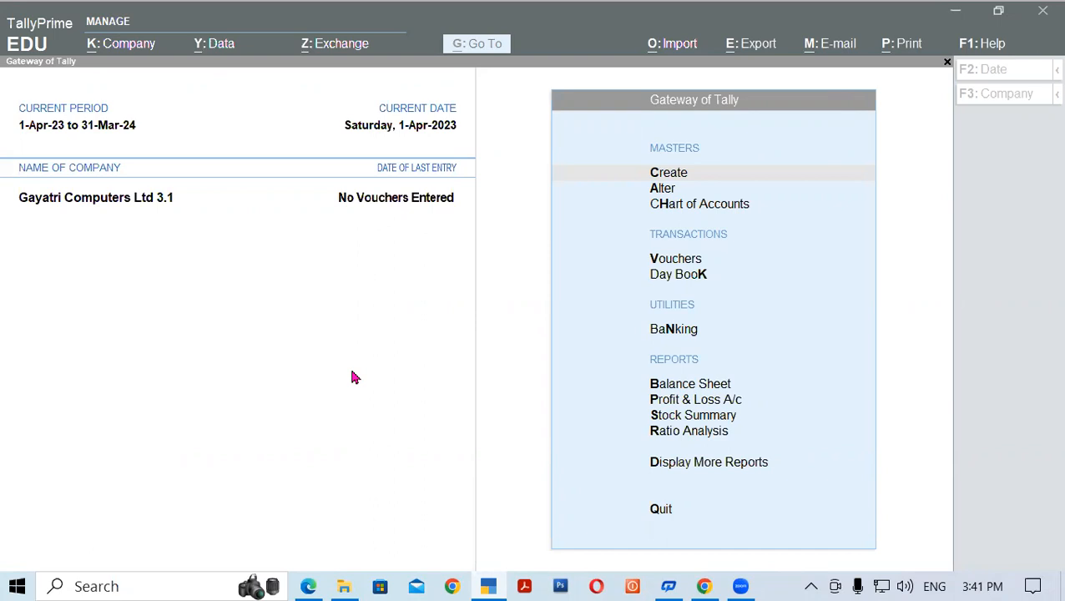
pyautogui.click(665, 171)
pyautogui.press('Down')
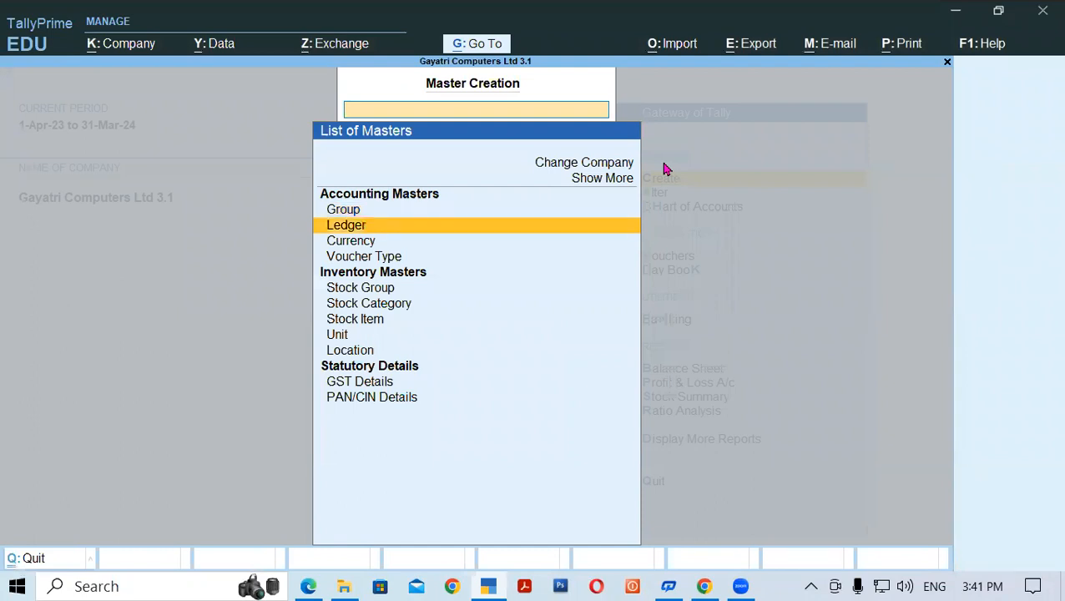
pyautogui.press('Up')
pyautogui.press('Down')
pyautogui.press('Down')
pyautogui.press('Down')
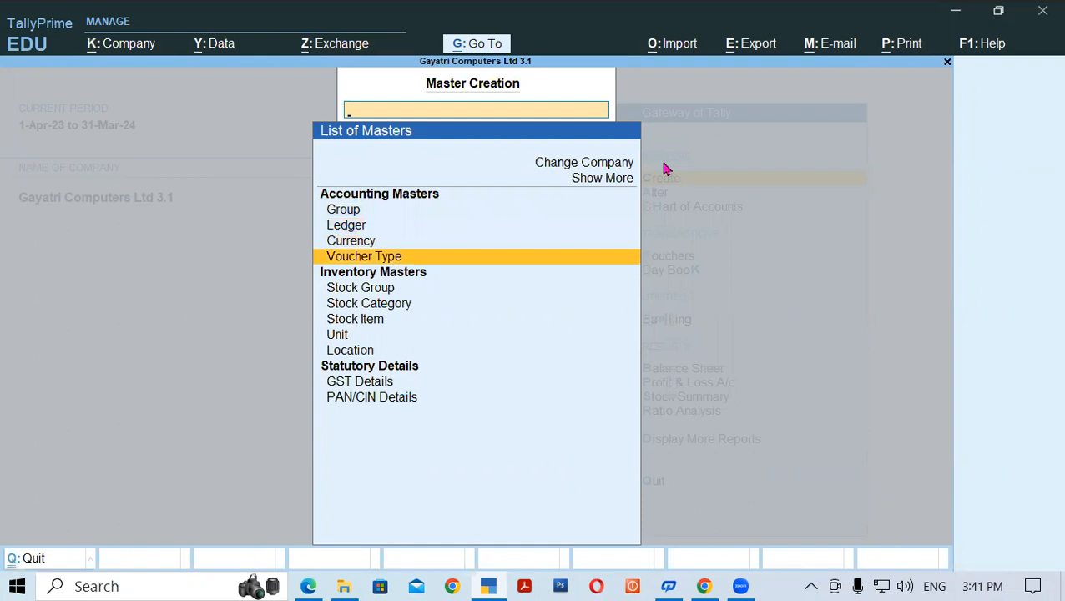
pyautogui.press('Up')
pyautogui.press('Up')
pyautogui.press('Up')
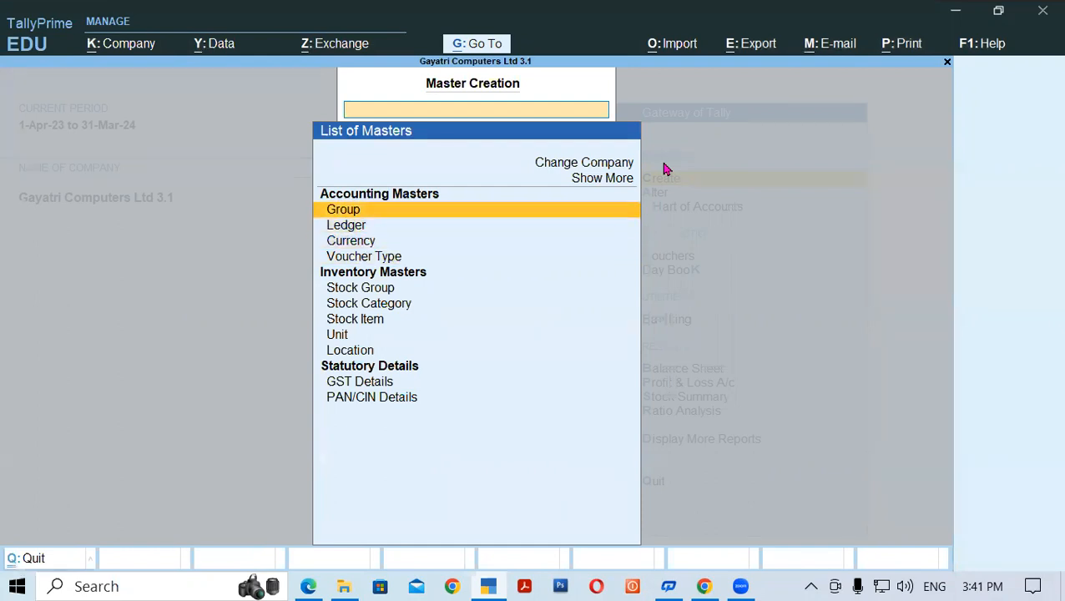
pyautogui.press('Return')
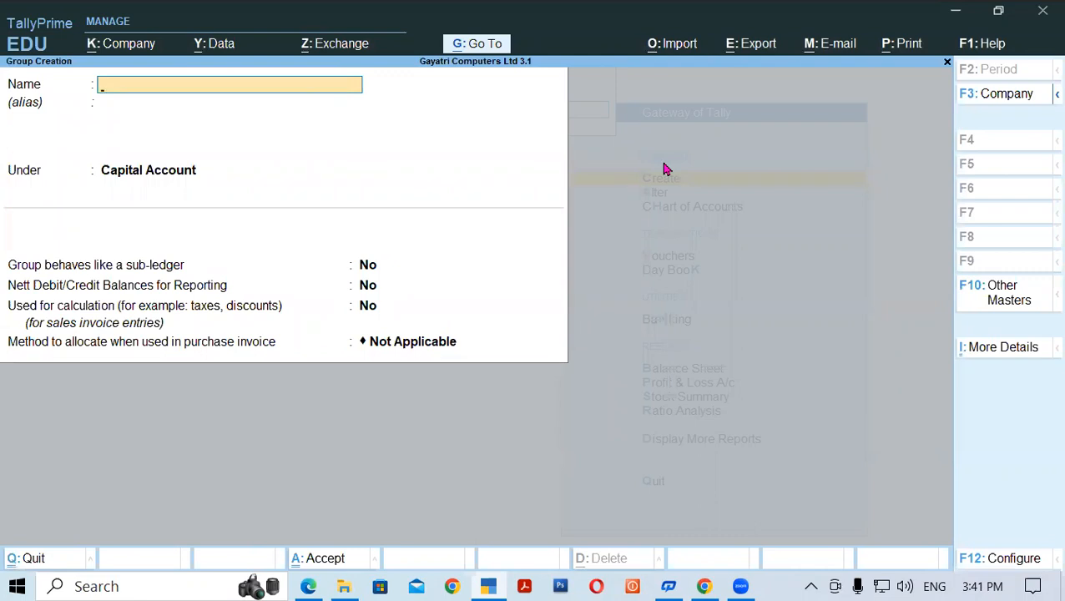
# Name the group Outstanding Expense A/c, leave its alias blank and place it under Current Liabilities
pyautogui.write('Outstanding')
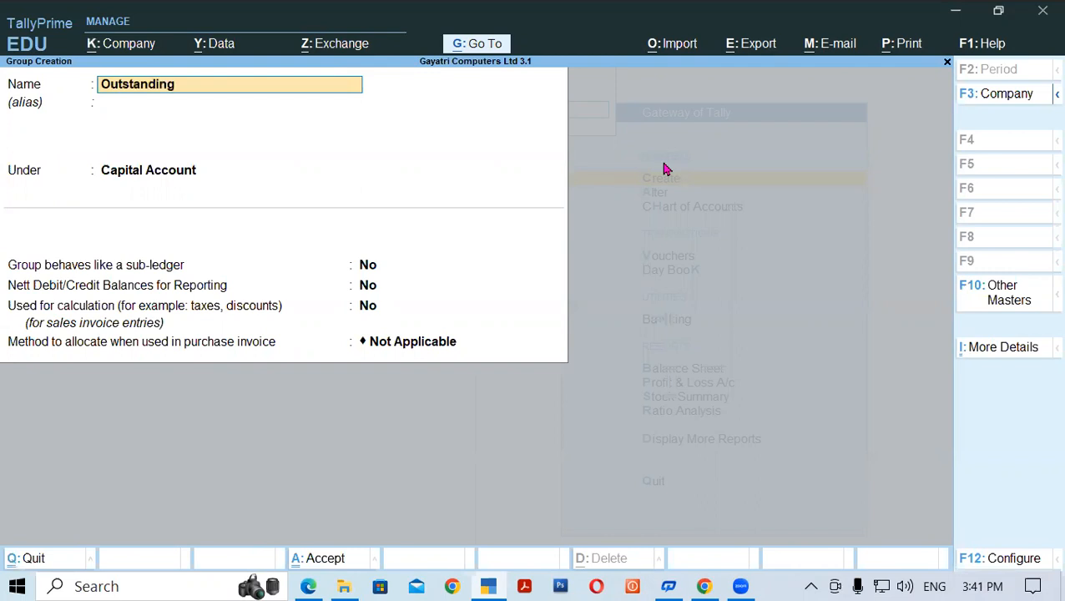
pyautogui.write(' Expense A/c')
pyautogui.press('Return')
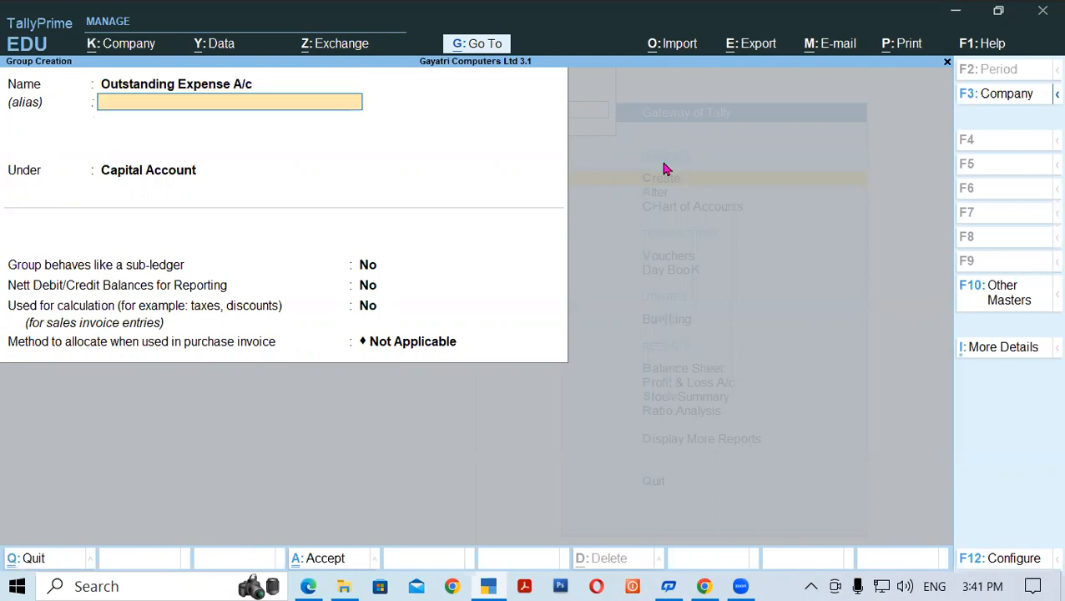
pyautogui.press('Return')
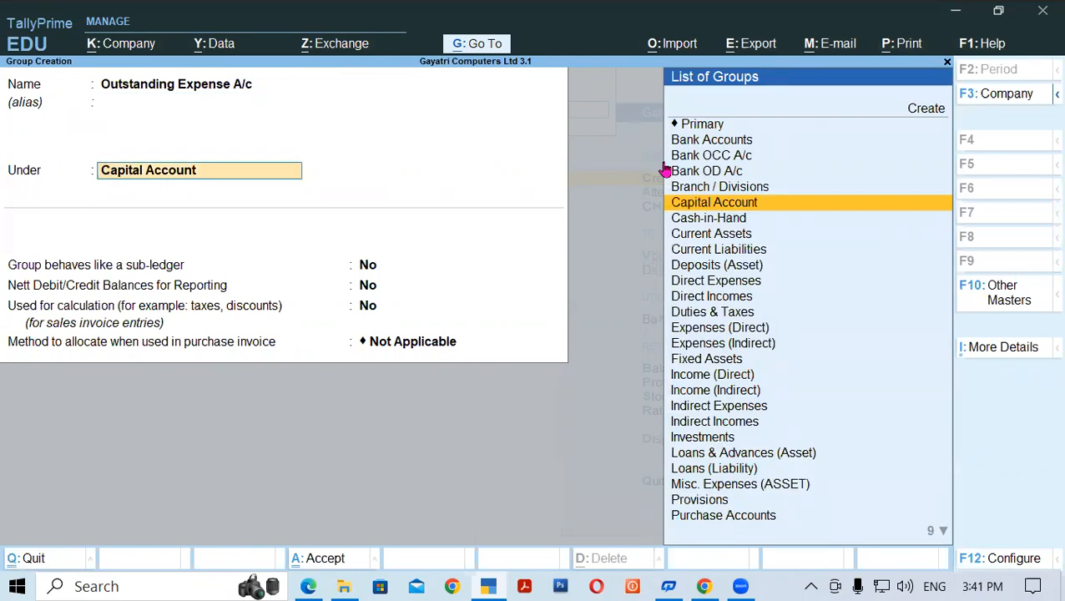
pyautogui.write('Cu')
pyautogui.press('Down')
pyautogui.press('Down')
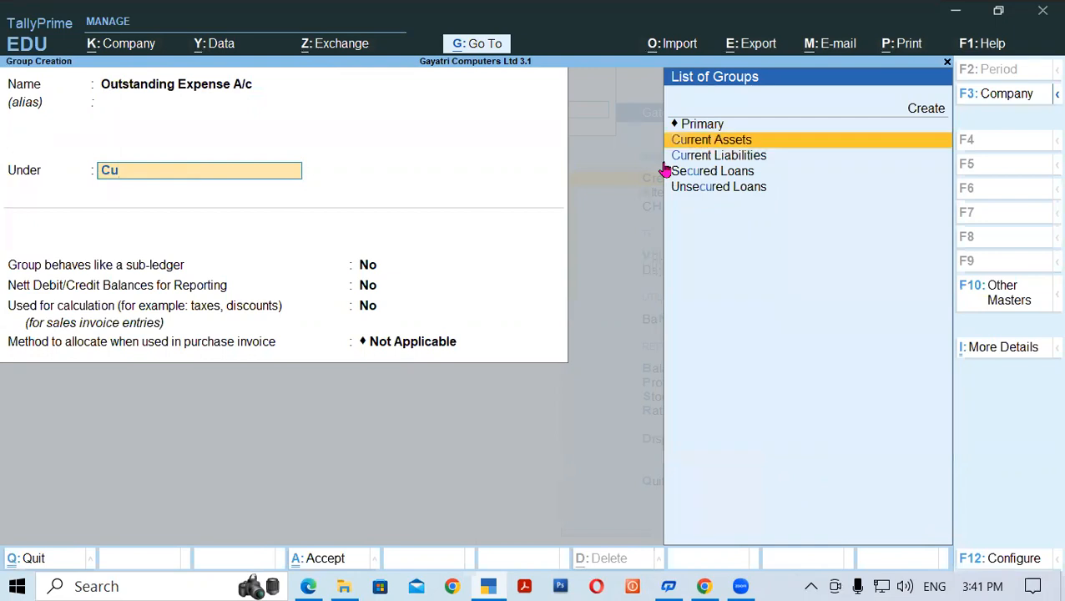
pyautogui.press('Return')
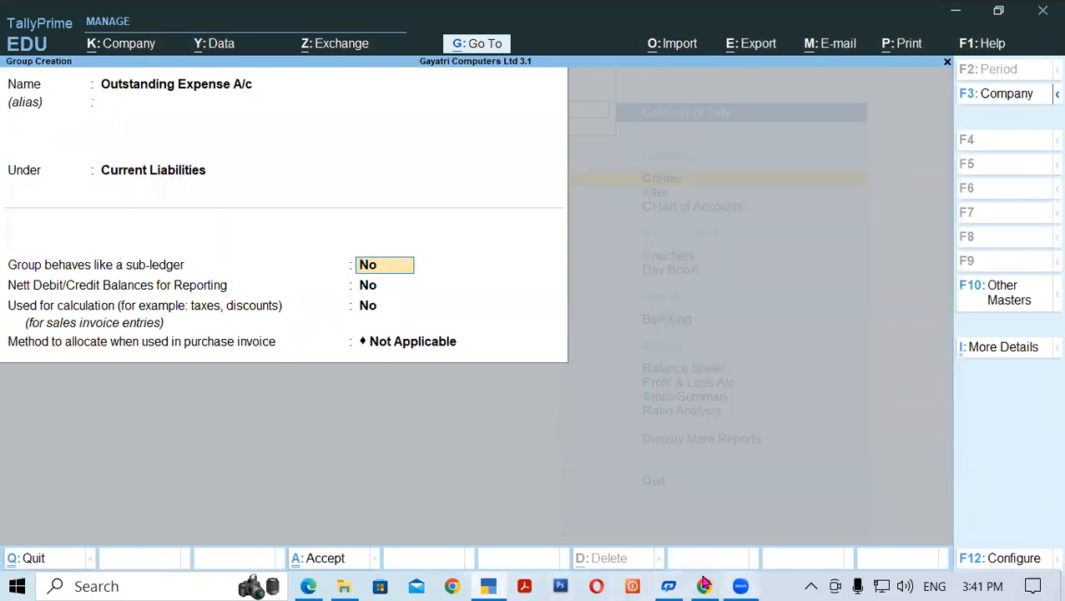
# Switch to the PDF notes to read the alias and sub-ledger option explanations, and return to the group form in TallyPrime
pyautogui.click(308, 585)
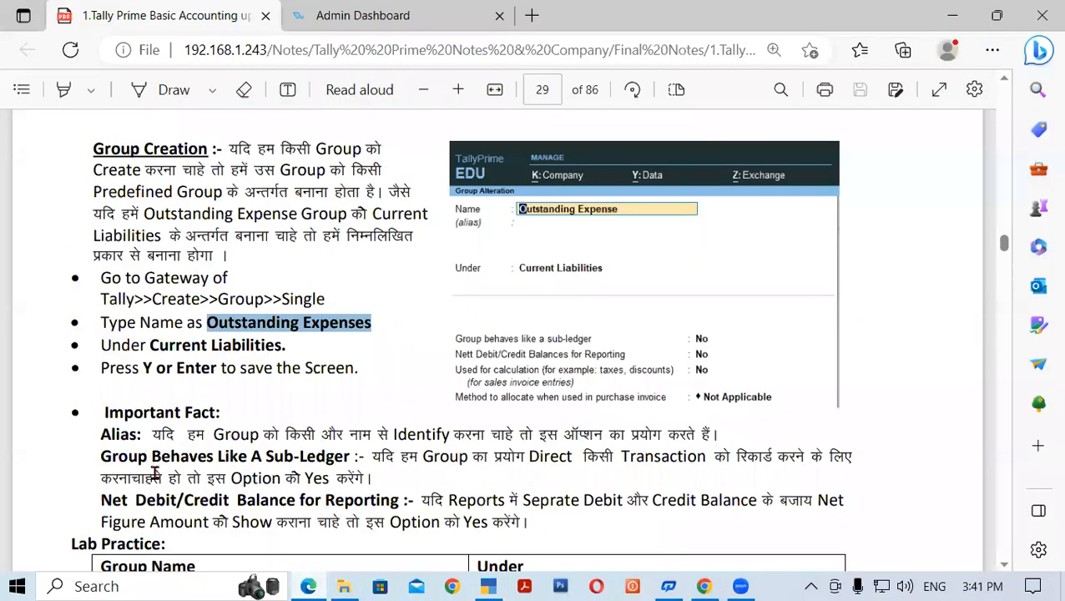
pyautogui.moveTo(154, 433); pyautogui.dragTo(712, 429)
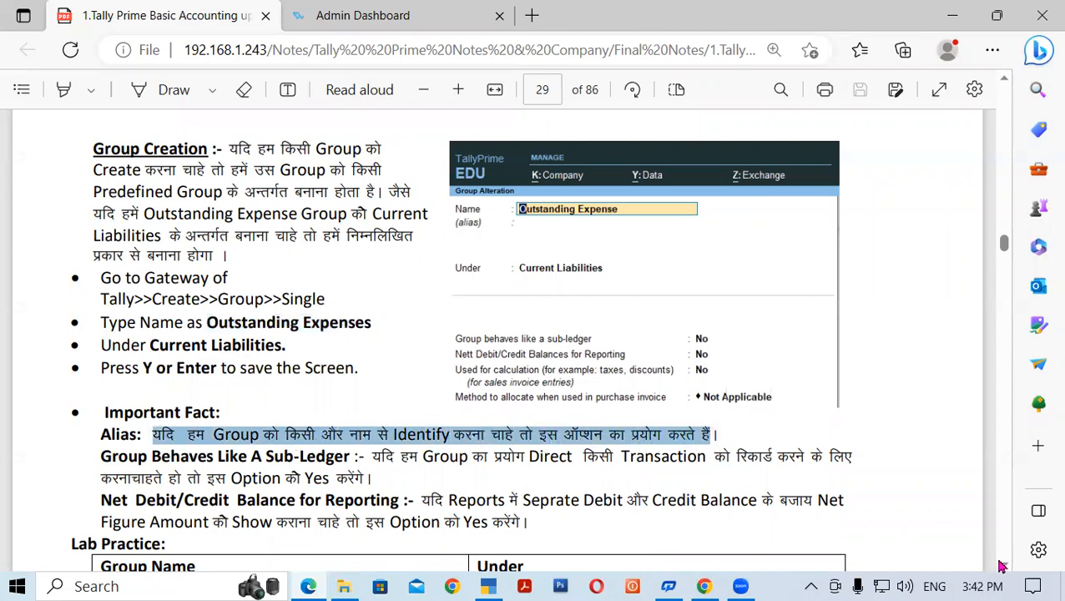
pyautogui.scroll(-3, 1001, 563)
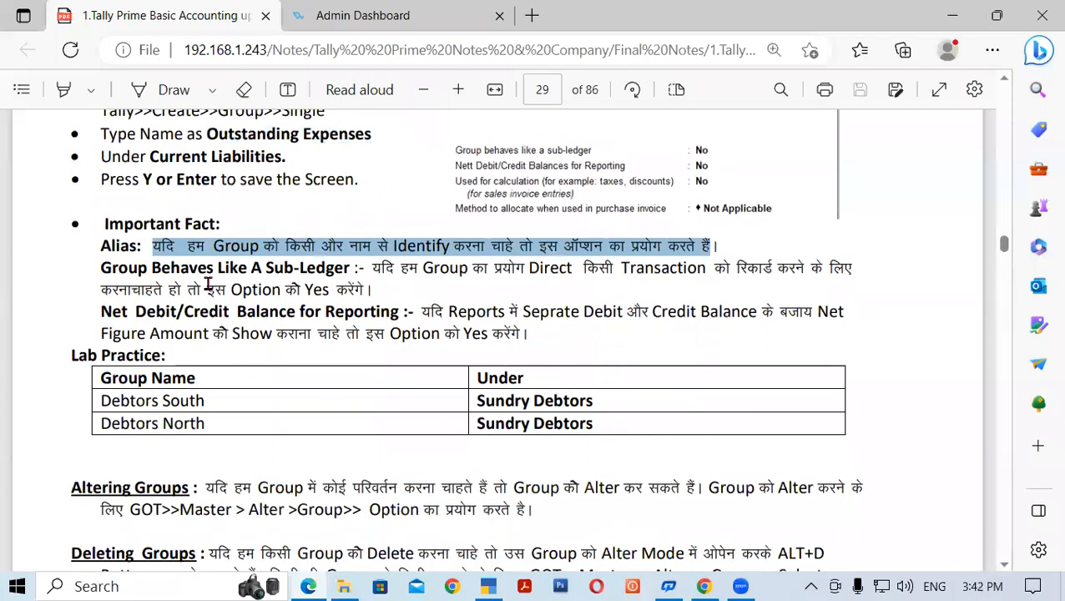
pyautogui.click(341, 268)
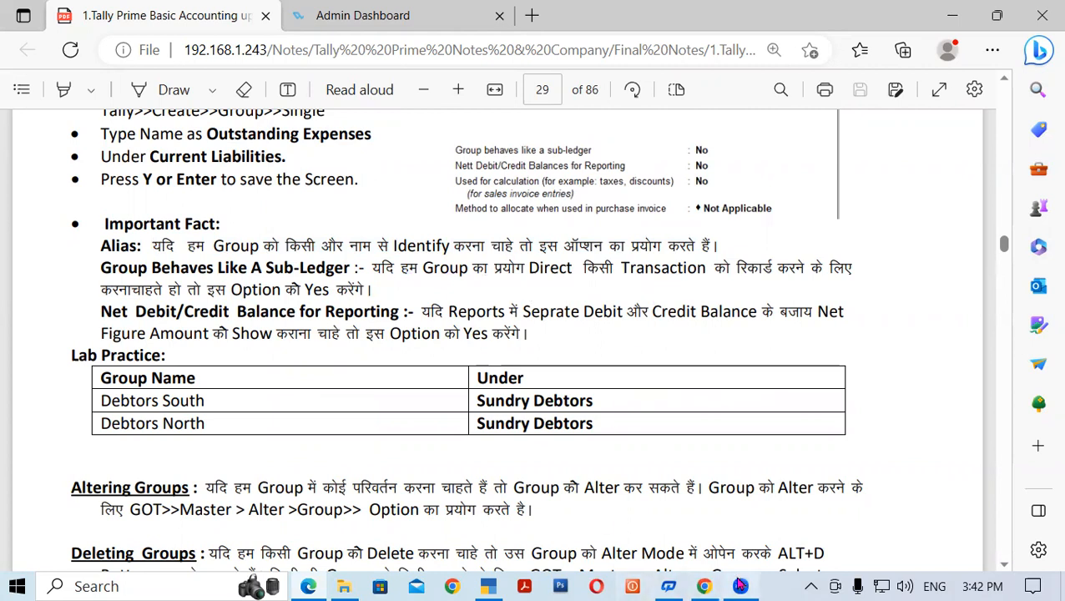
pyautogui.moveTo(393, 584)
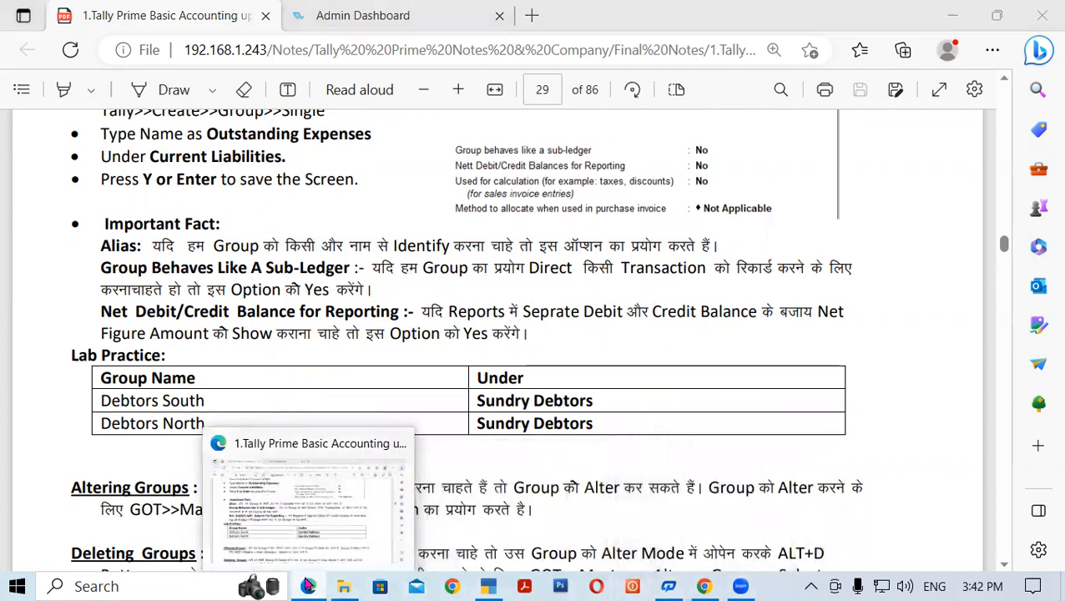
pyautogui.click(305, 578)
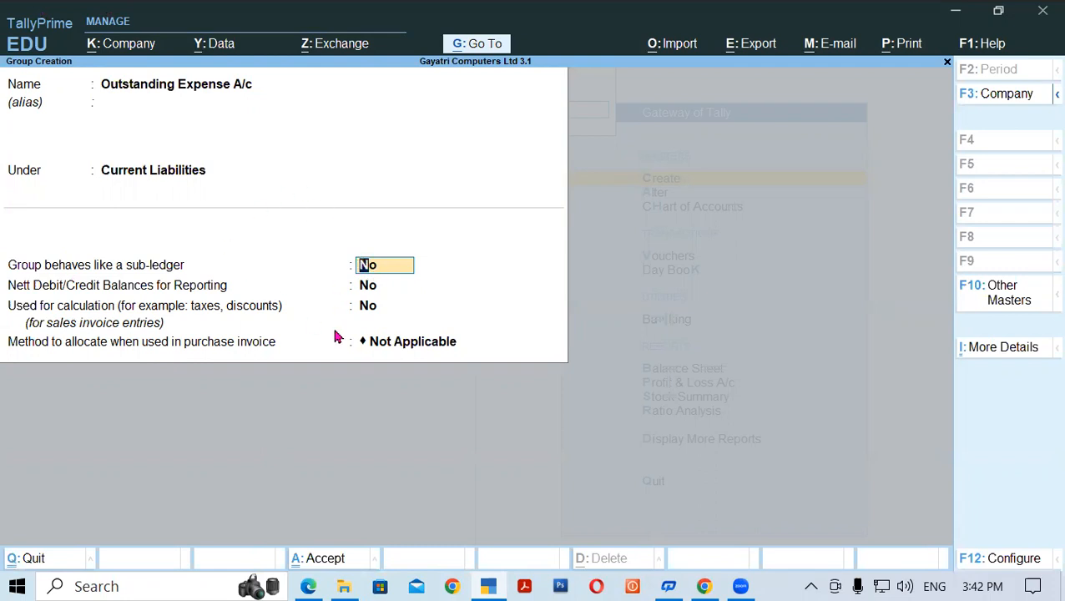
# Keep the reporting and calculation options at No and the allocation method at Not Applicable, and save the group
pyautogui.press('Return')
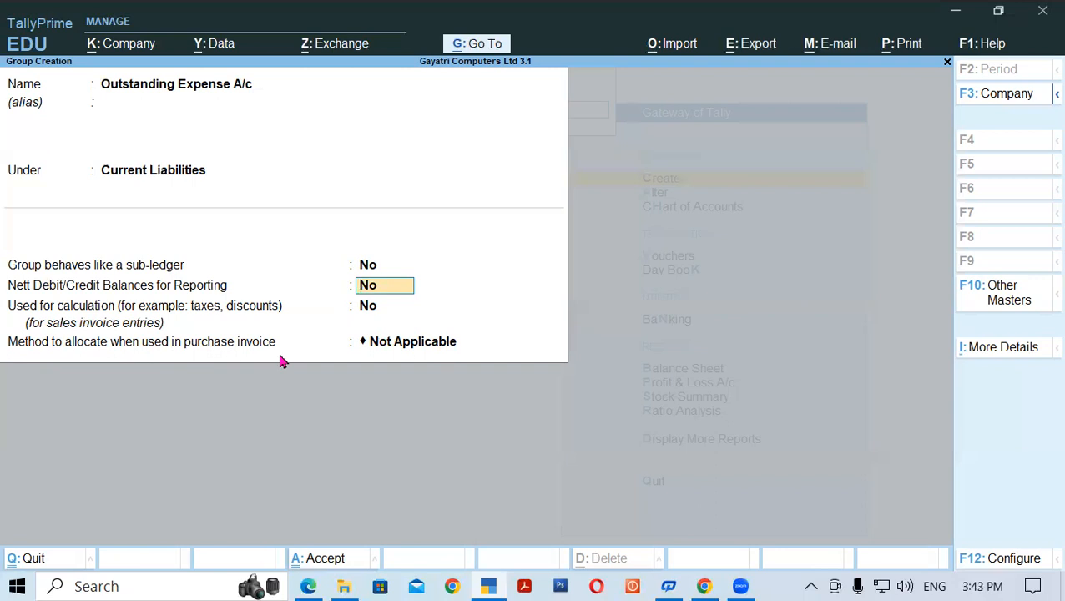
pyautogui.click(387, 343)
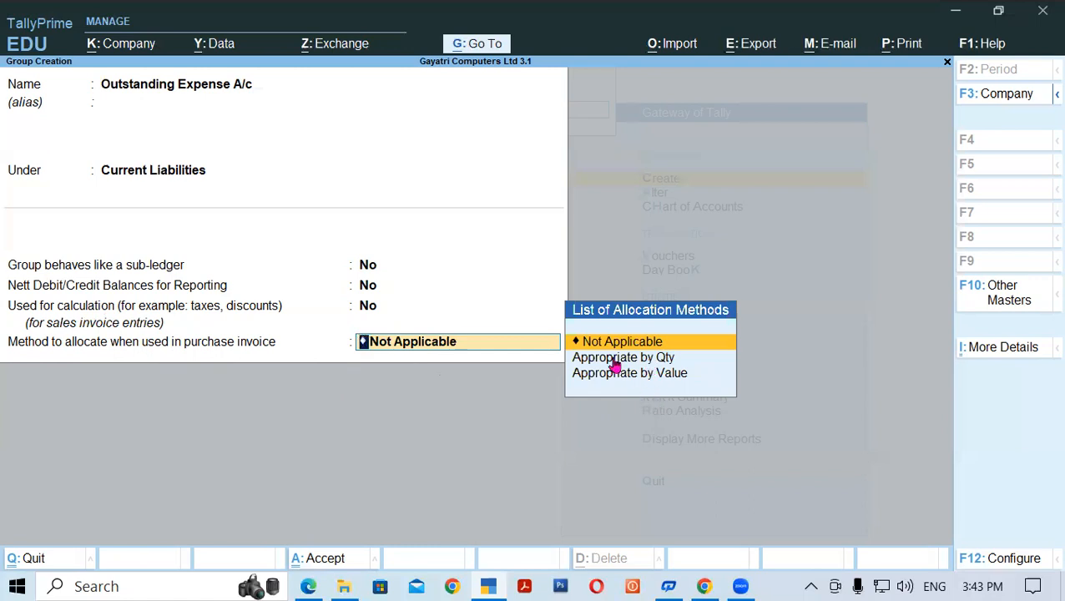
pyautogui.press('Return')
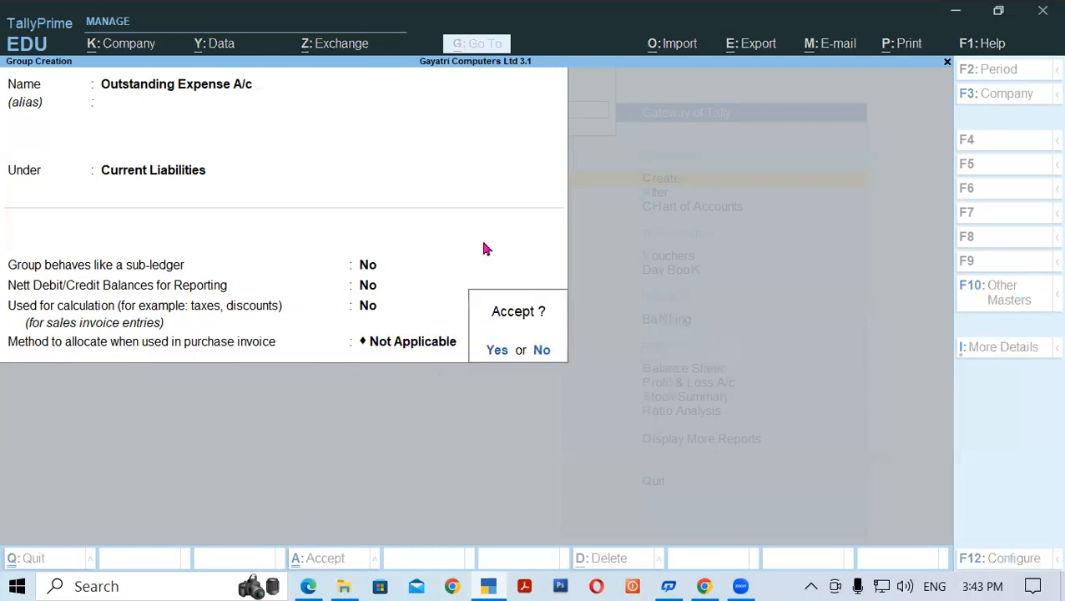
pyautogui.press('Return')
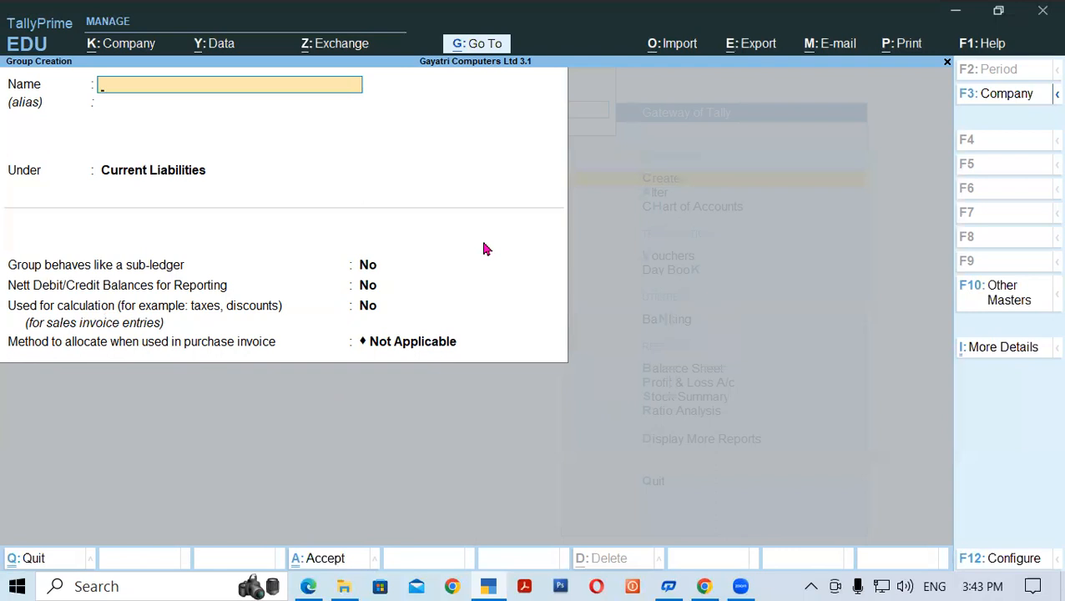
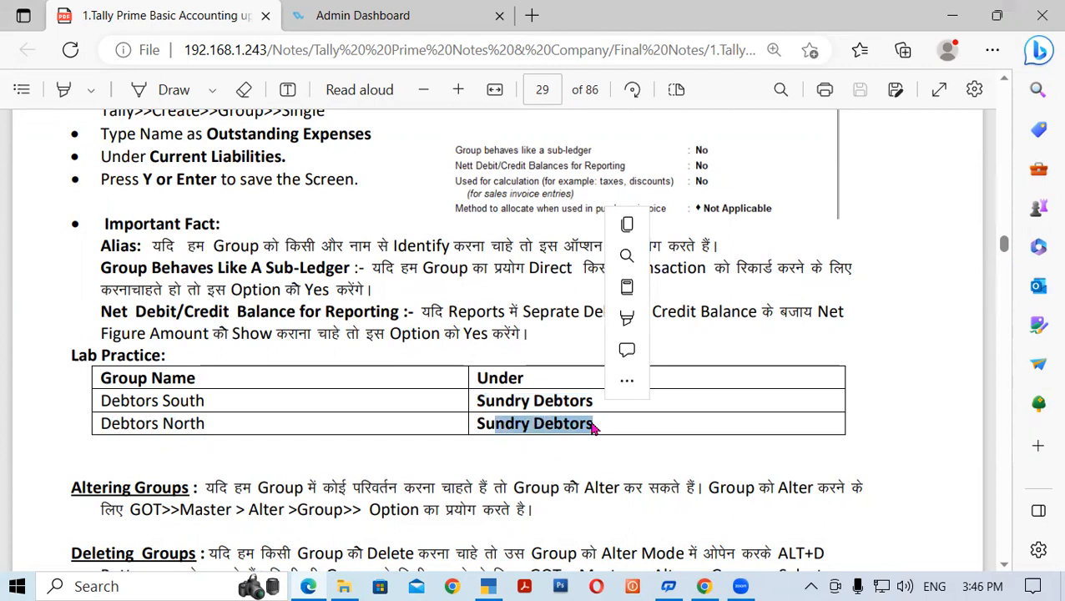
# Bring up a blank group creation form in TallyPrime and return to the Lab Practice table in the PDF notes
pyautogui.click(484, 584)
pyautogui.press('Down')
pyautogui.press('Down')
pyautogui.press('Down')
pyautogui.press('Up')
pyautogui.press('Return')
pyautogui.press('Down')
pyautogui.press('Up')
pyautogui.press('Return')
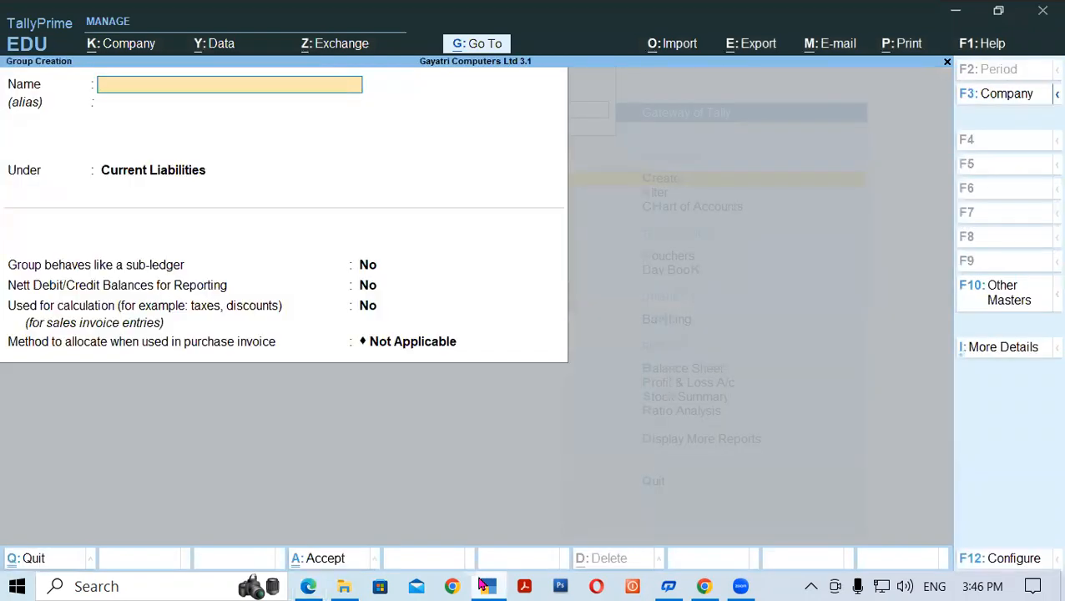
pyautogui.click(484, 585)
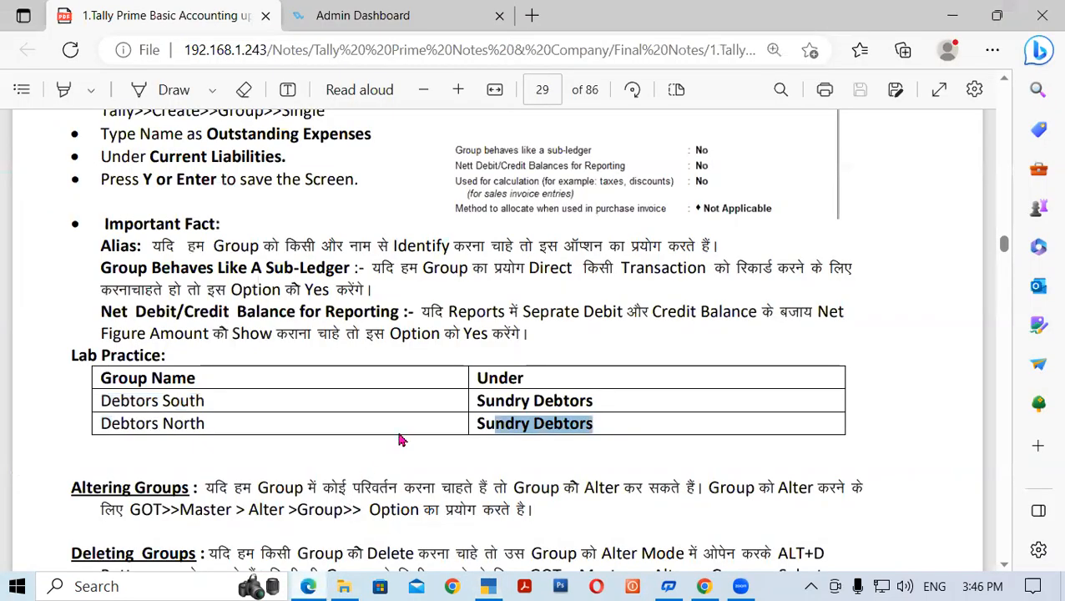
pyautogui.moveTo(207, 401); pyautogui.dragTo(88, 406)
pyautogui.hotkey('ctrl', 'c')
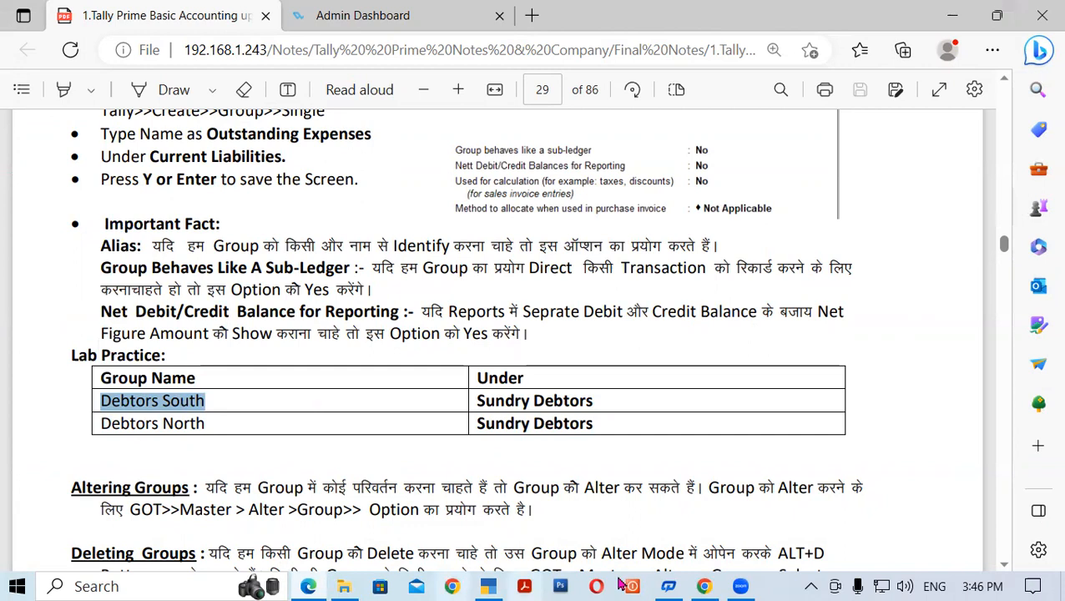
pyautogui.click(490, 585)
pyautogui.hotkey('ctrl', 'alt', 'v')
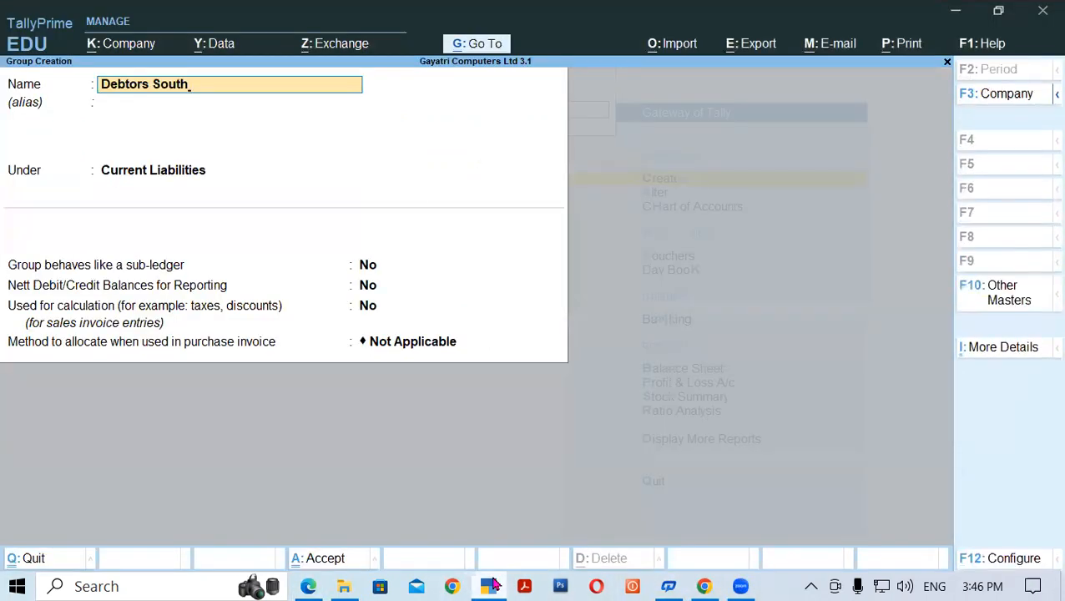
pyautogui.press('Return')
pyautogui.press('Return')
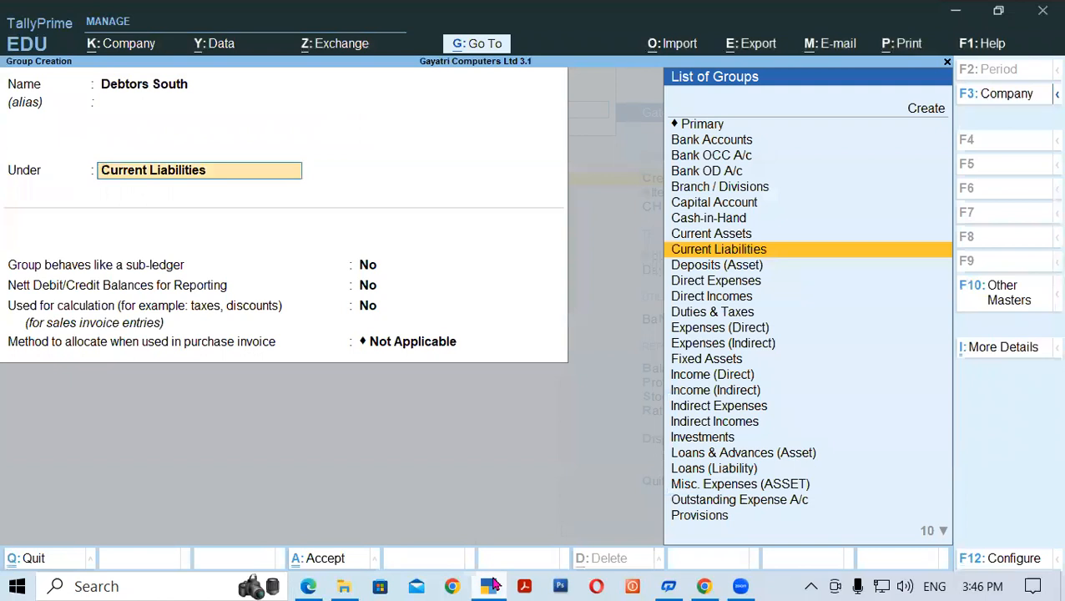
pyautogui.write('Sun')
pyautogui.press('Down')
pyautogui.press('Down')
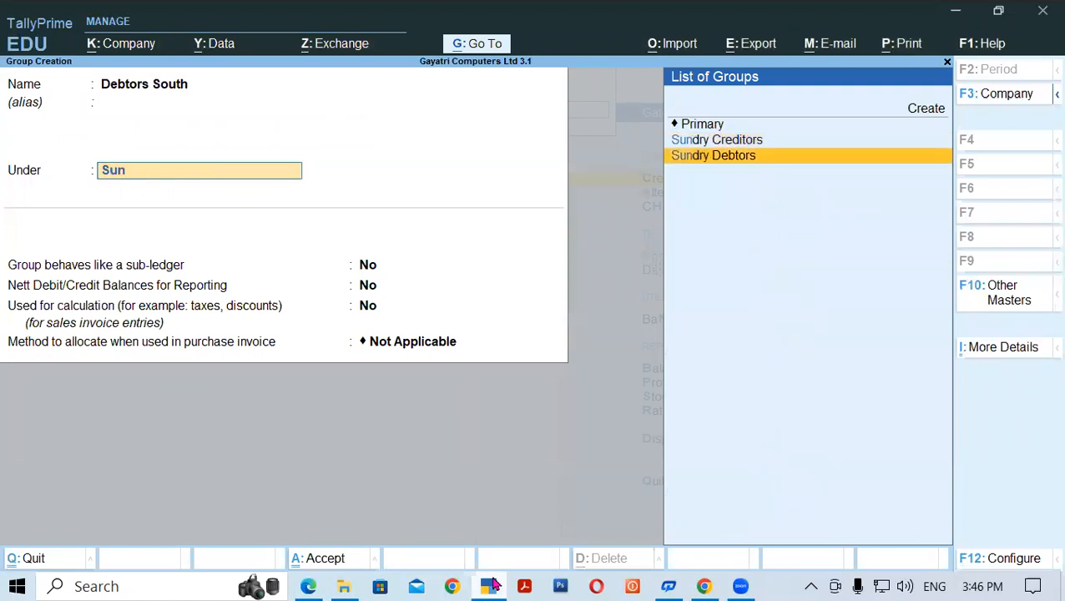
pyautogui.press('Return')
pyautogui.press('Return')
pyautogui.press('Return')
pyautogui.press('Return')
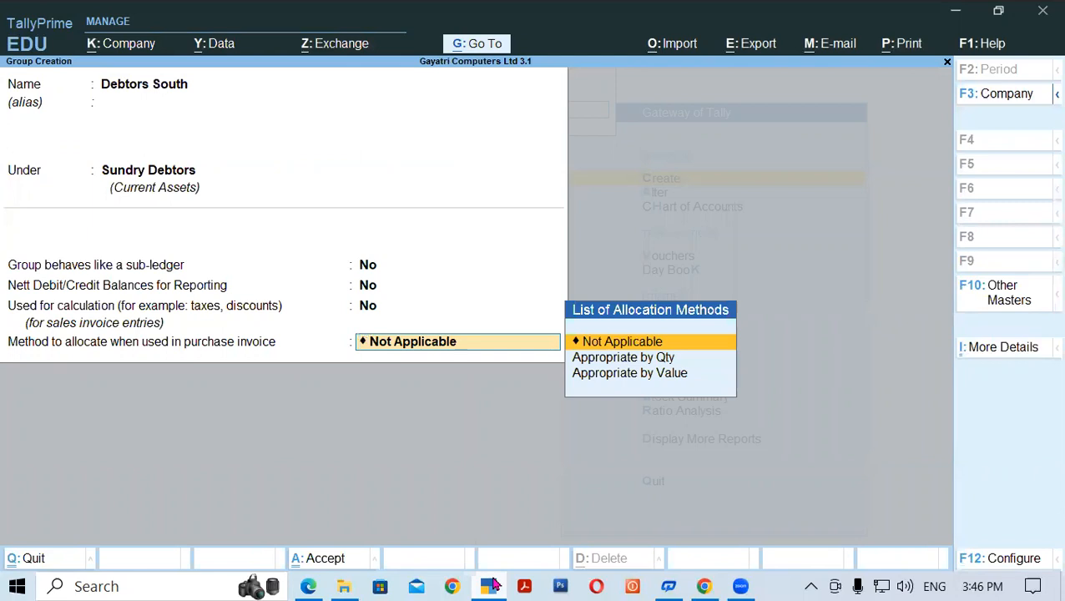
pyautogui.press('Return')
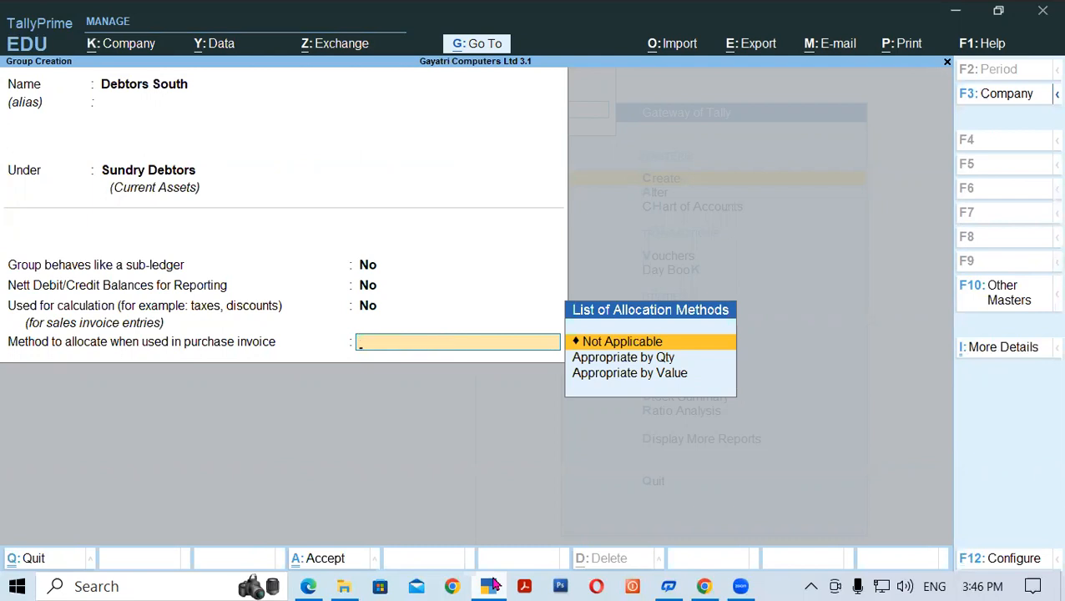
pyautogui.press('Escape')
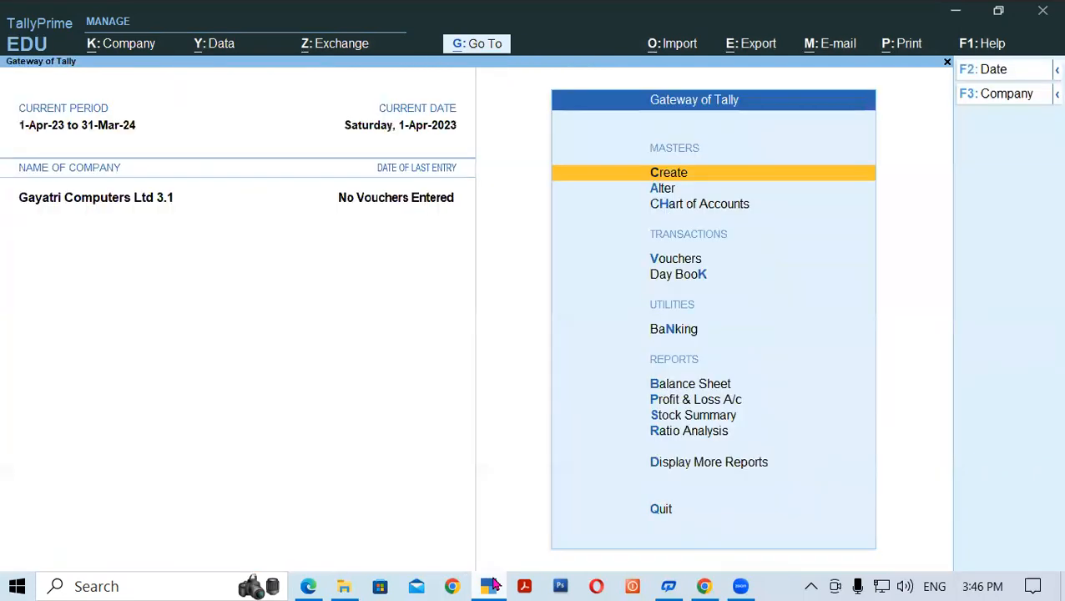
# Show the Groups list in the Chart of Accounts and start creating multiple groups
pyautogui.press('Down')
pyautogui.press('Down')
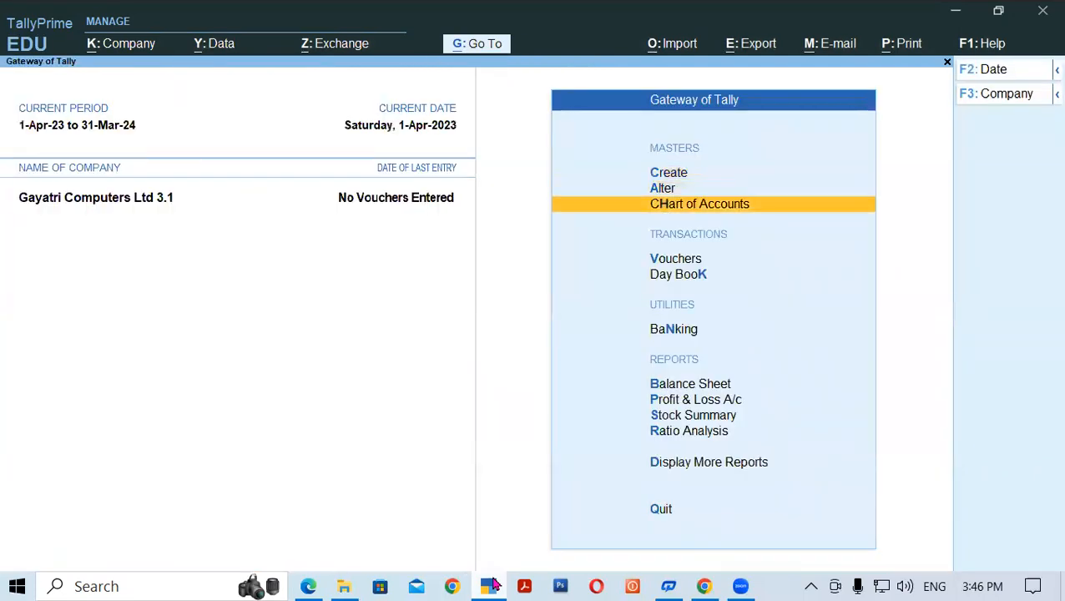
pyautogui.press('Return')
pyautogui.press('Up')
pyautogui.press('Return')
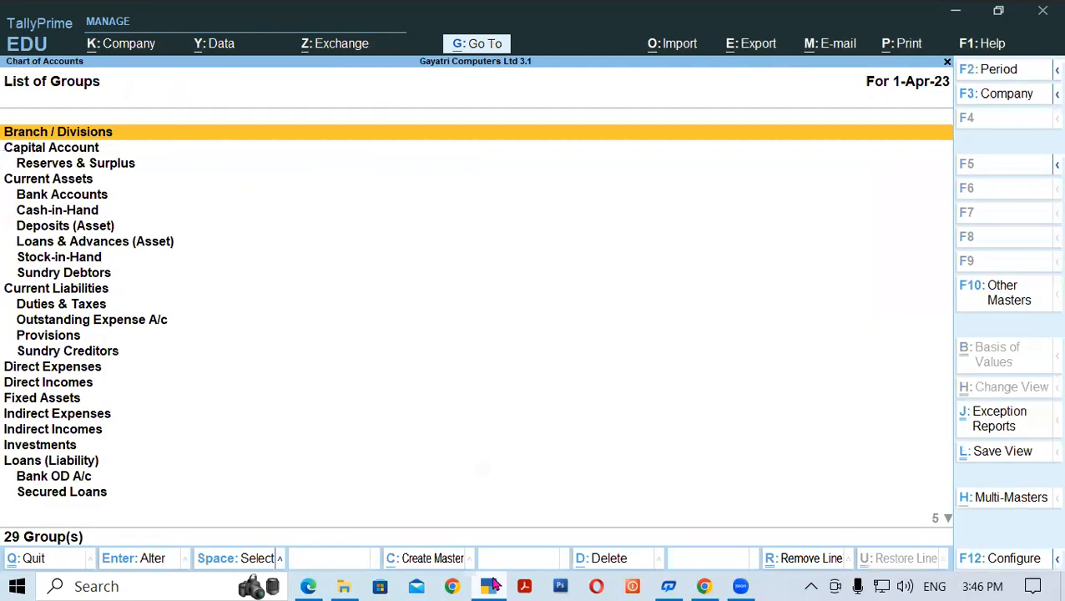
pyautogui.click(992, 497)
pyautogui.press('Return')
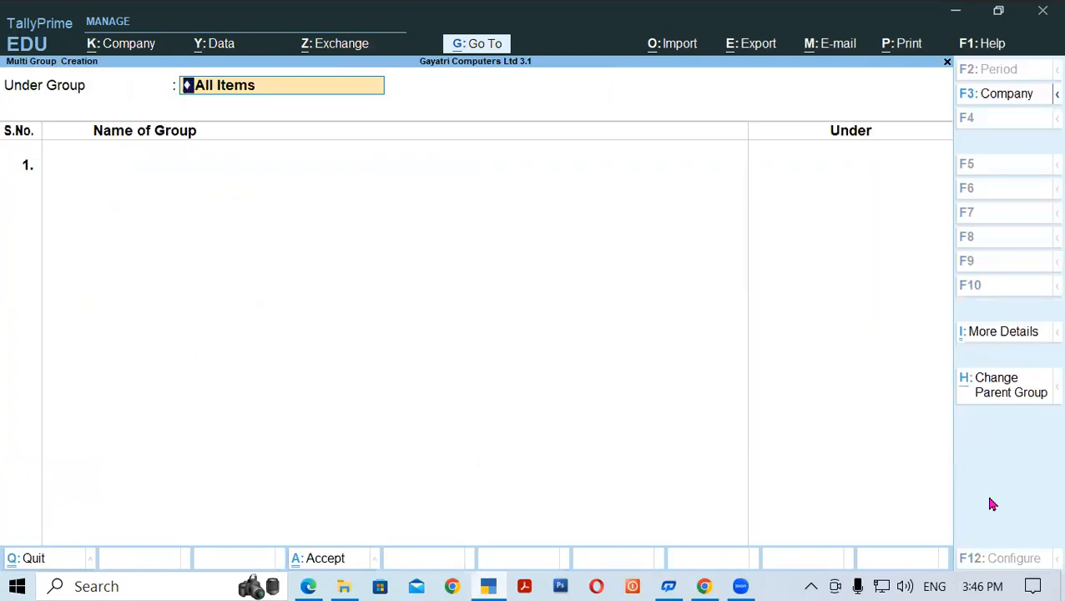
# Set Sundry Debtors as the parent group for the new groups
pyautogui.press('BackSpace')
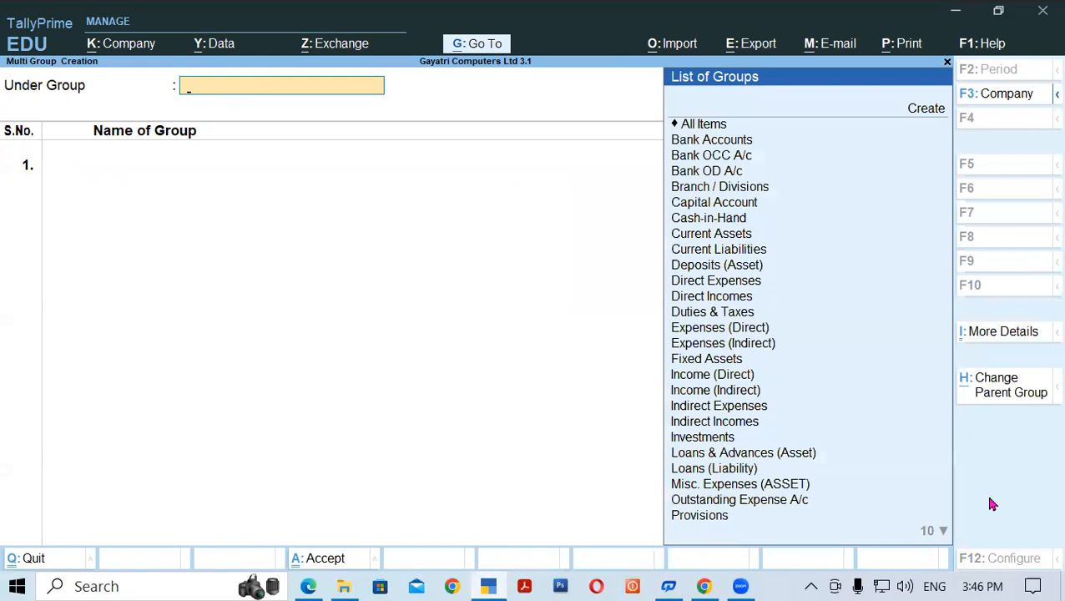
pyautogui.write('Sun')
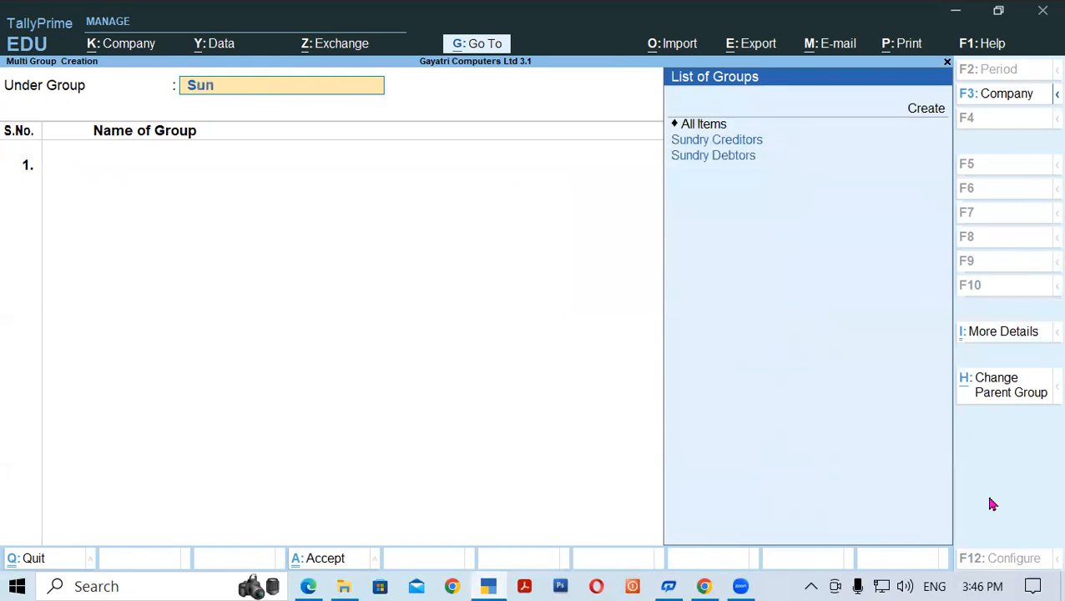
pyautogui.press('Down')
pyautogui.press('Down')
pyautogui.press('Return')
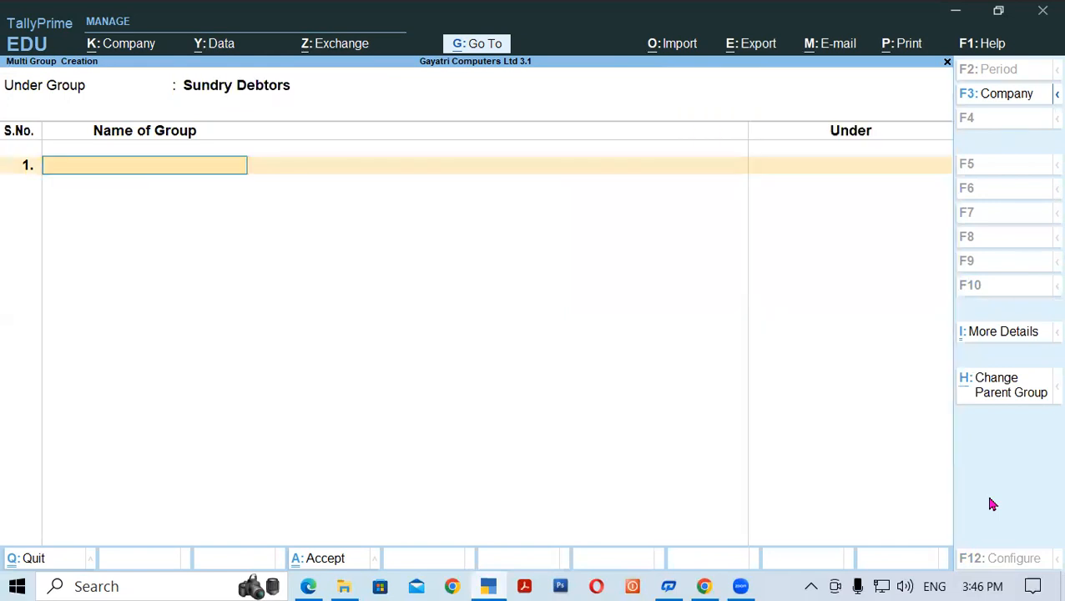
# Copy the name Debtors South from the Lab Practice table in the PDF notes and enter it as the first group in TallyPrime
pyautogui.click(307, 585)
pyautogui.moveTo(101, 401); pyautogui.dragTo(204, 403)
pyautogui.rightClick(198, 404)
pyautogui.click(252, 229)
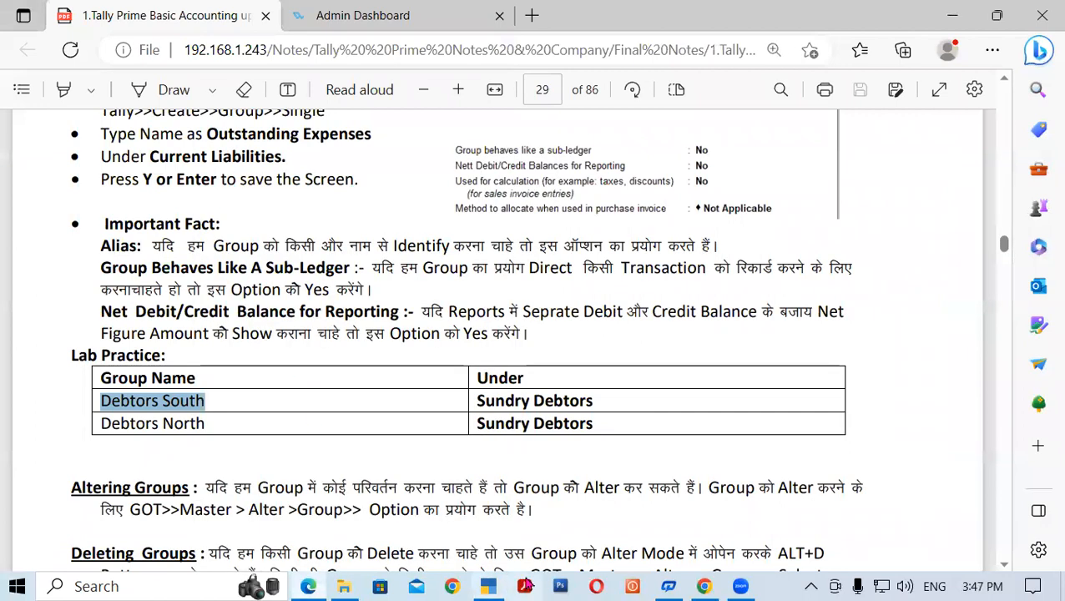
pyautogui.click(488, 586)
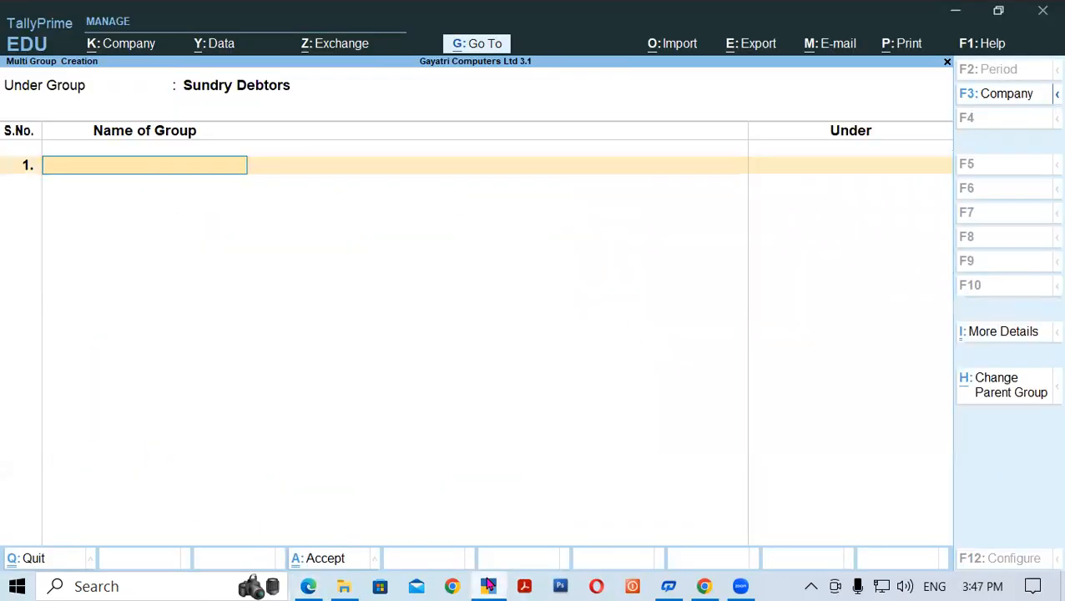
pyautogui.hotkey('ctrl', 'v')
pyautogui.press('Return')
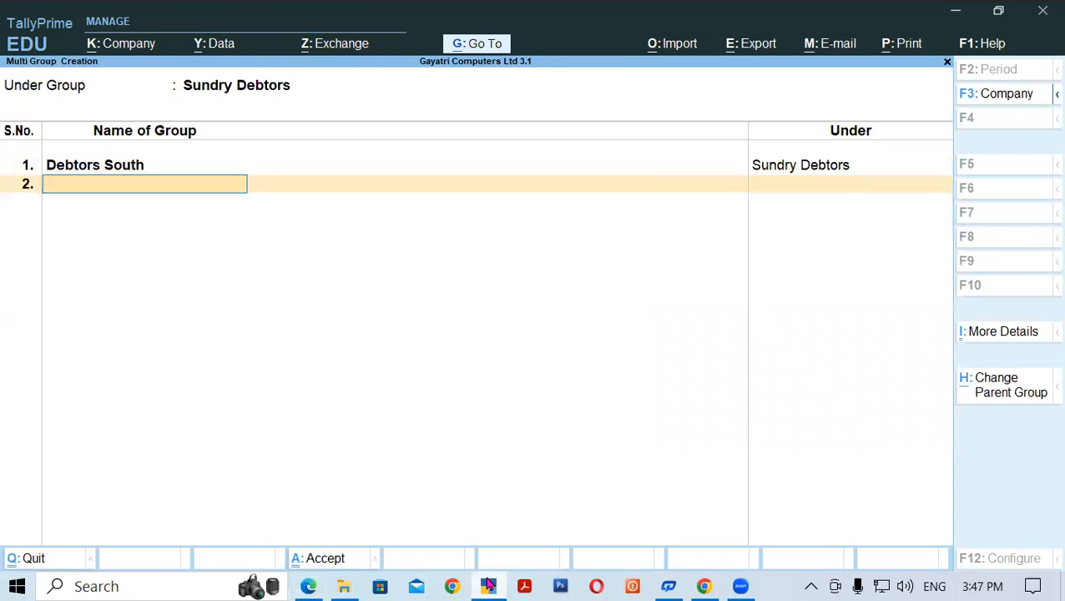
# Copy Debtors North from the PDF notes, enter it as the second group in TallyPrime and save both groups
pyautogui.click(308, 586)
pyautogui.moveTo(211, 423); pyautogui.dragTo(86, 423)
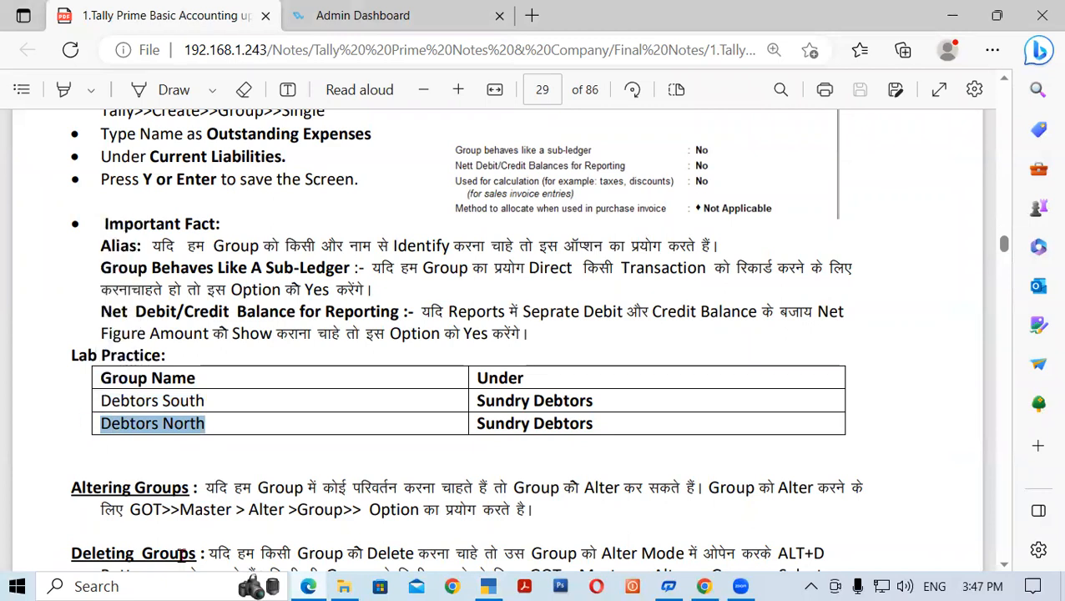
pyautogui.click(482, 585)
pyautogui.hotkey('ctrl', 'alt', 'v')
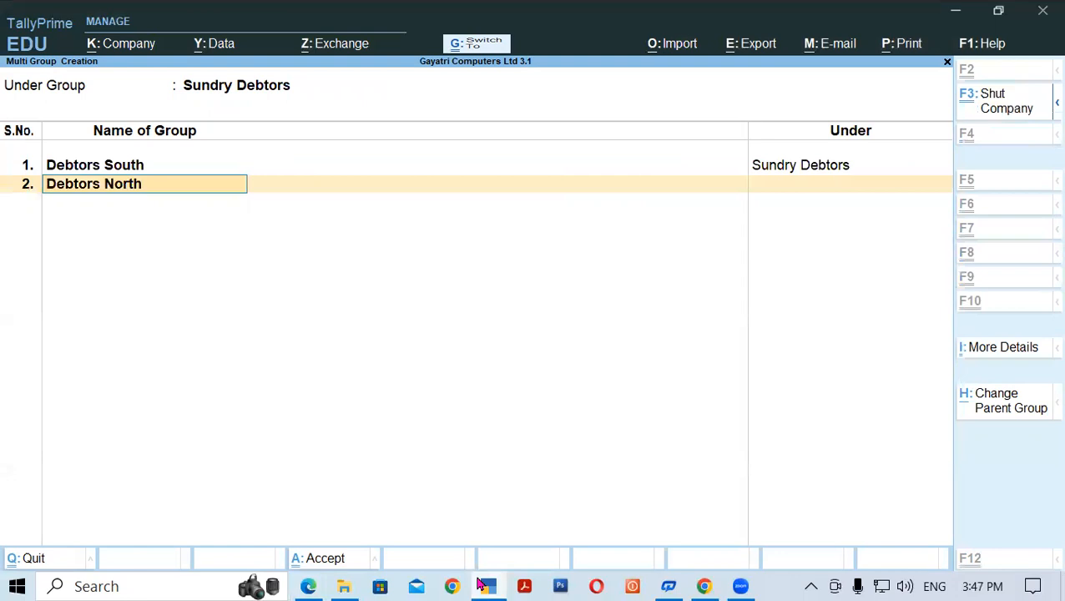
pyautogui.press('Return')
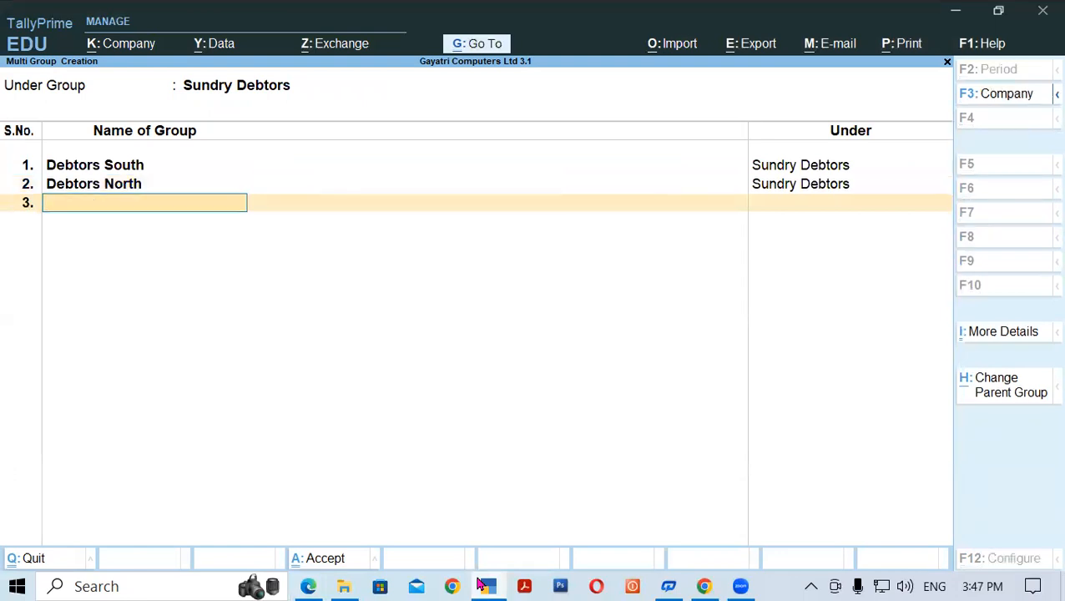
pyautogui.press('Return')
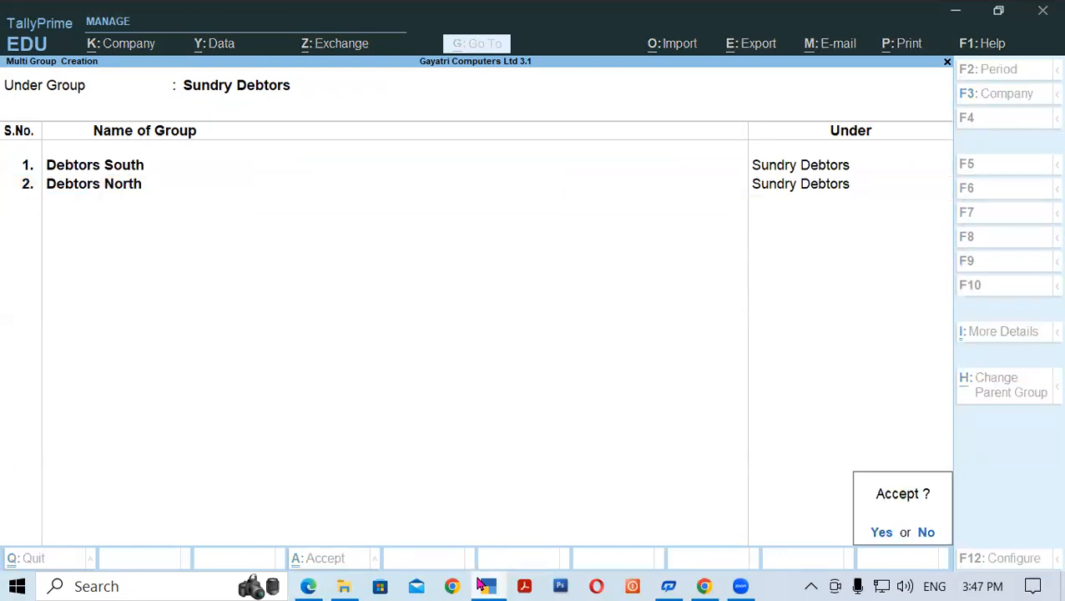
pyautogui.press('Return')
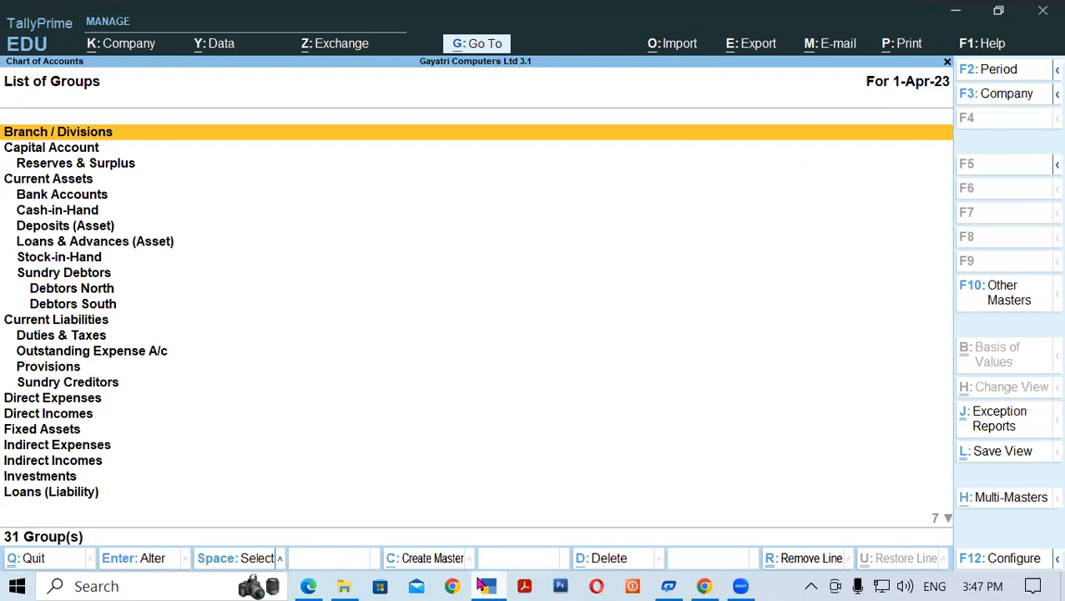
# Leave the Chart of Accounts and display the Statistics report from the Statements of Accounts
pyautogui.press('Escape')
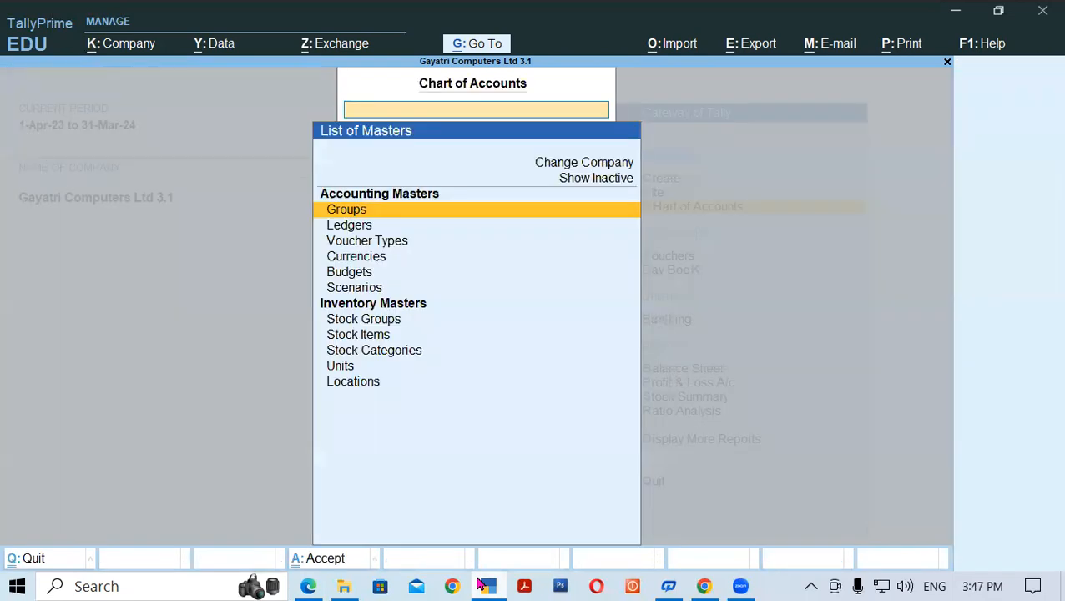
pyautogui.press('Escape')
pyautogui.press('Up')
pyautogui.press('Up')
pyautogui.press('Down')
pyautogui.press('Down')
pyautogui.press('Down')
pyautogui.press('Down')
pyautogui.press('Down')
pyautogui.press('Down')
pyautogui.press('Down')
pyautogui.press('Down')
pyautogui.press('Down')
pyautogui.press('Return')
pyautogui.press('Down')
pyautogui.press('Down')
pyautogui.press('Down')
pyautogui.press('Down')
pyautogui.press('Down')
pyautogui.press('Return')
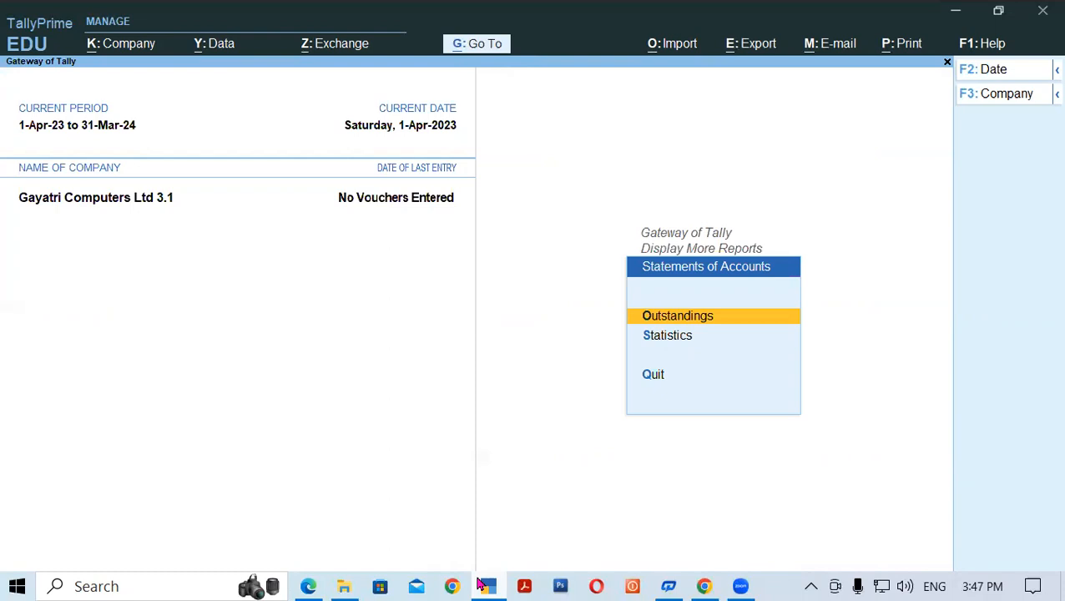
pyautogui.press('Down')
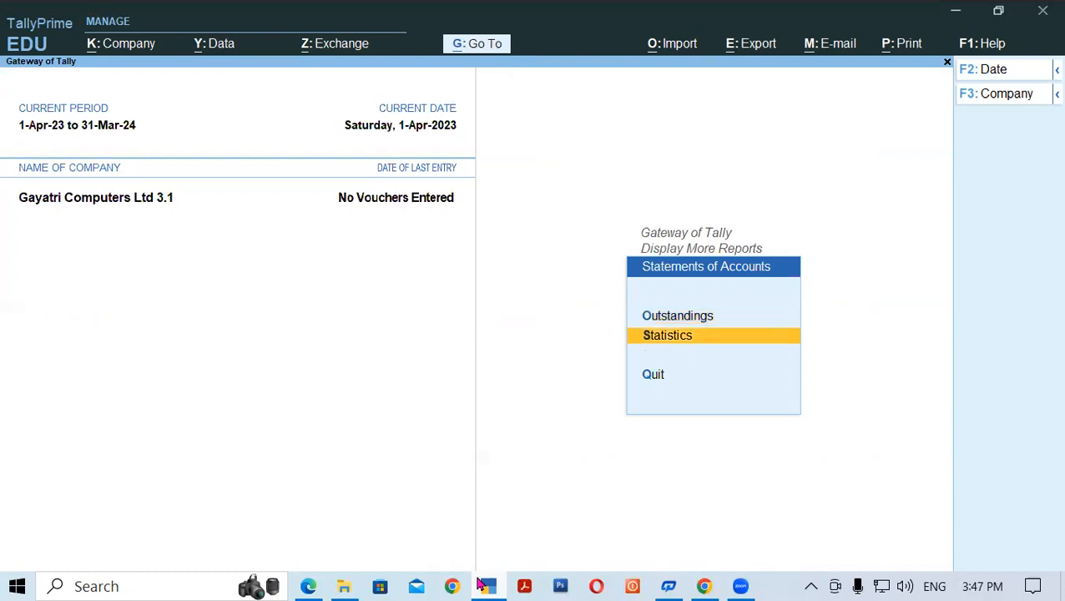
pyautogui.press('Up')
pyautogui.press('Down')
pyautogui.press('Return')
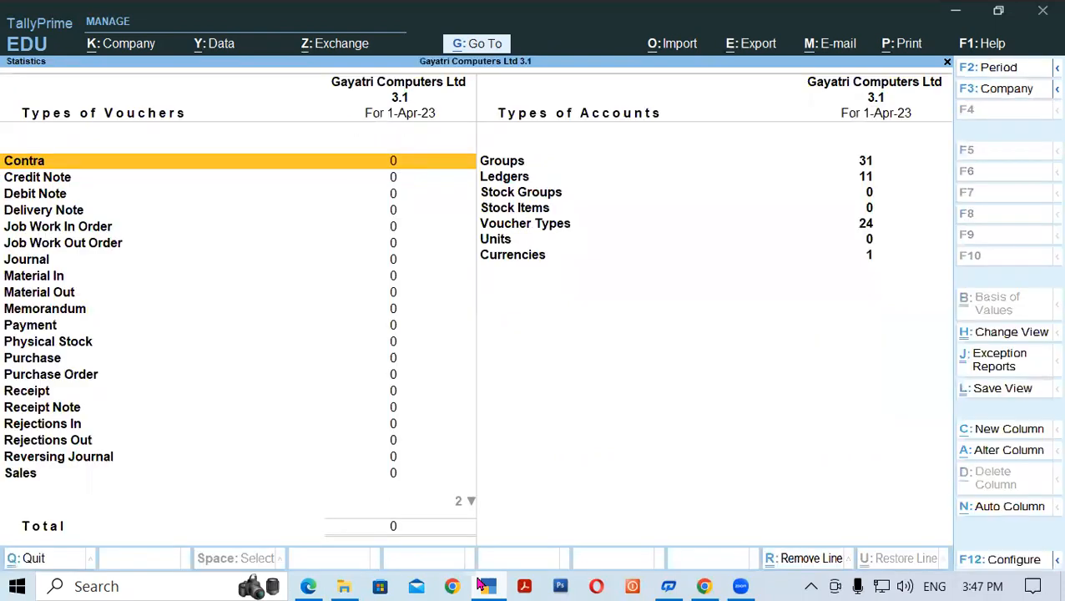
# Drill into Groups in the Statistics report and look through the full list of groups from the end up to Current Assets
pyautogui.press('Right')
pyautogui.press('Return')
pyautogui.press('End')
pyautogui.press('Up')
pyautogui.press('Up')
pyautogui.press('Up')
pyautogui.press('Up')
pyautogui.press('Up')
pyautogui.press('Up')
pyautogui.press('Up')
pyautogui.press('Up')
pyautogui.press('Up')
pyautogui.press('Up')
pyautogui.press('Up')
pyautogui.press('Up')
pyautogui.press('Up')
pyautogui.press('Up')
pyautogui.press('Up')
pyautogui.press('Up')
pyautogui.press('Up')
pyautogui.press('Up')
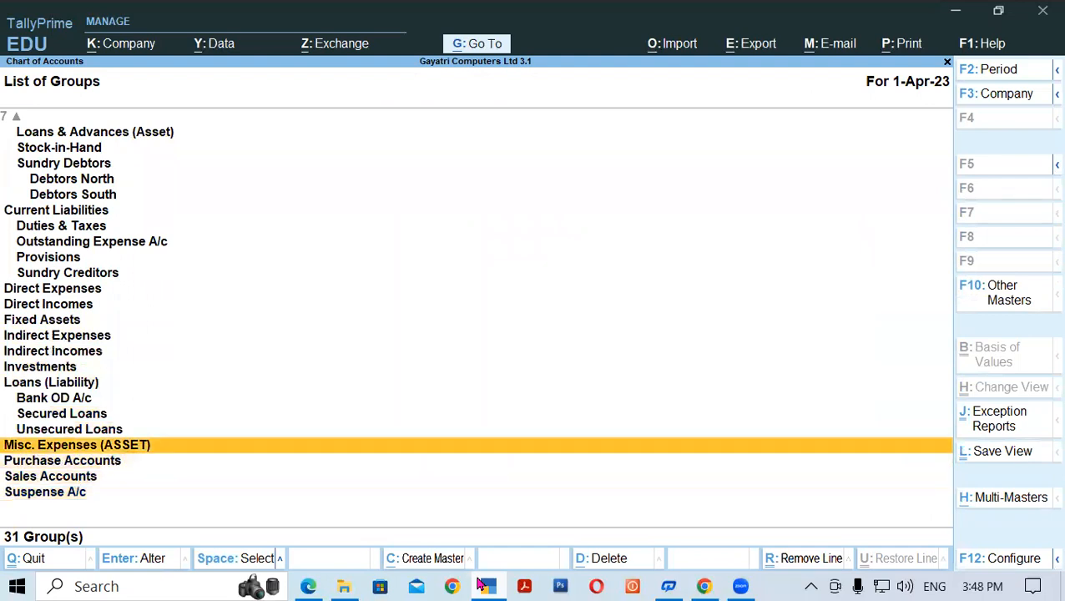
pyautogui.press('Up')
pyautogui.press('Up')
pyautogui.press('Up')
pyautogui.press('Up')
pyautogui.press('Up')
pyautogui.press('Up')
pyautogui.press('Up')
pyautogui.press('Up')
pyautogui.press('Up')
pyautogui.press('Up')
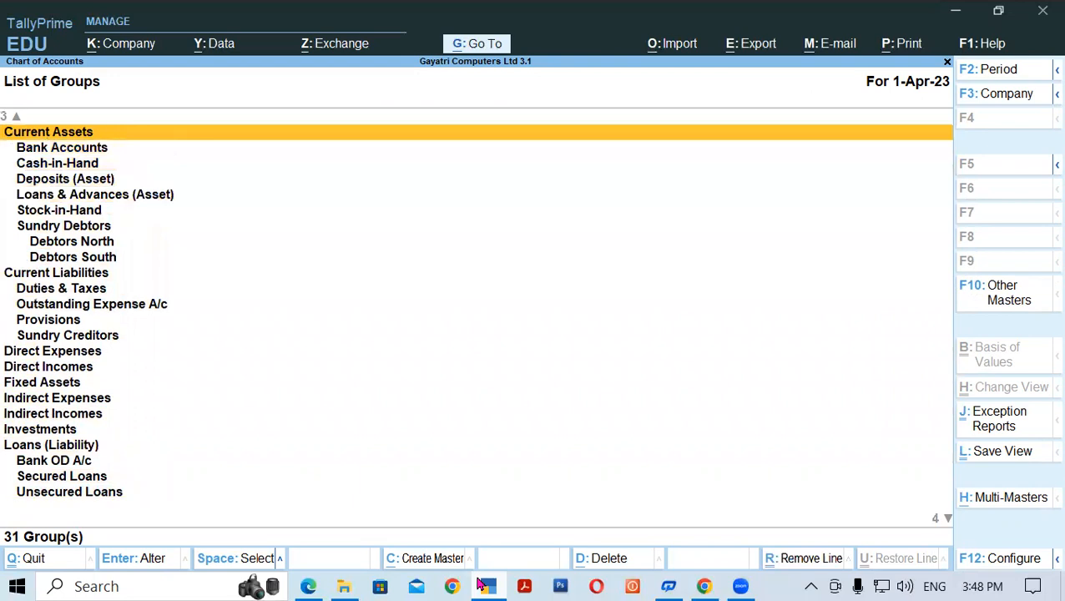
# Examine the Current Assets subgroups, checking Debtors North and Debtors South under Sundry Debtors
pyautogui.press('Down')
pyautogui.press('Down')
pyautogui.press('Down')
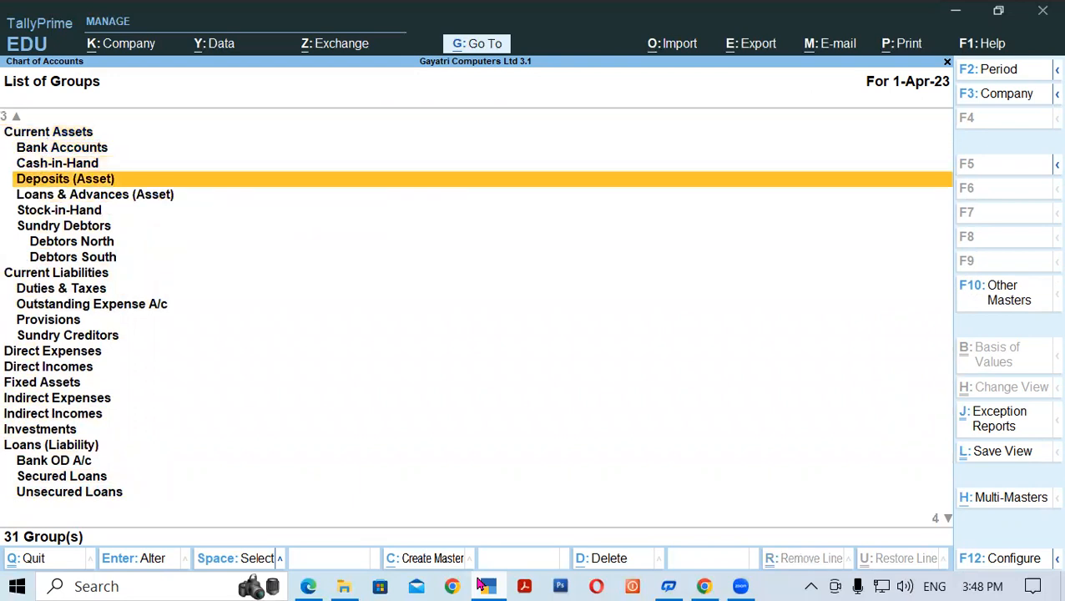
pyautogui.press('Down')
pyautogui.press('Down')
pyautogui.press('Down')
pyautogui.press('Down')
pyautogui.press('Down')
pyautogui.press('Down')
pyautogui.press('Up')
pyautogui.press('Up')
pyautogui.press('Up')
pyautogui.press('Down')
pyautogui.press('Down')
pyautogui.press('Up')
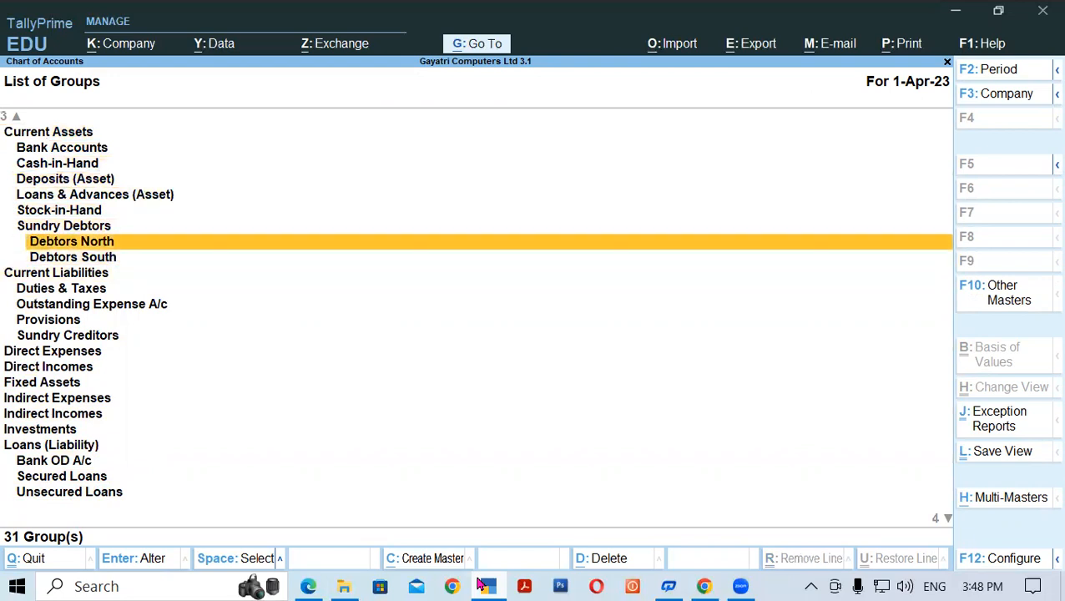
pyautogui.press('Down')
pyautogui.press('Up')
pyautogui.press('Down')
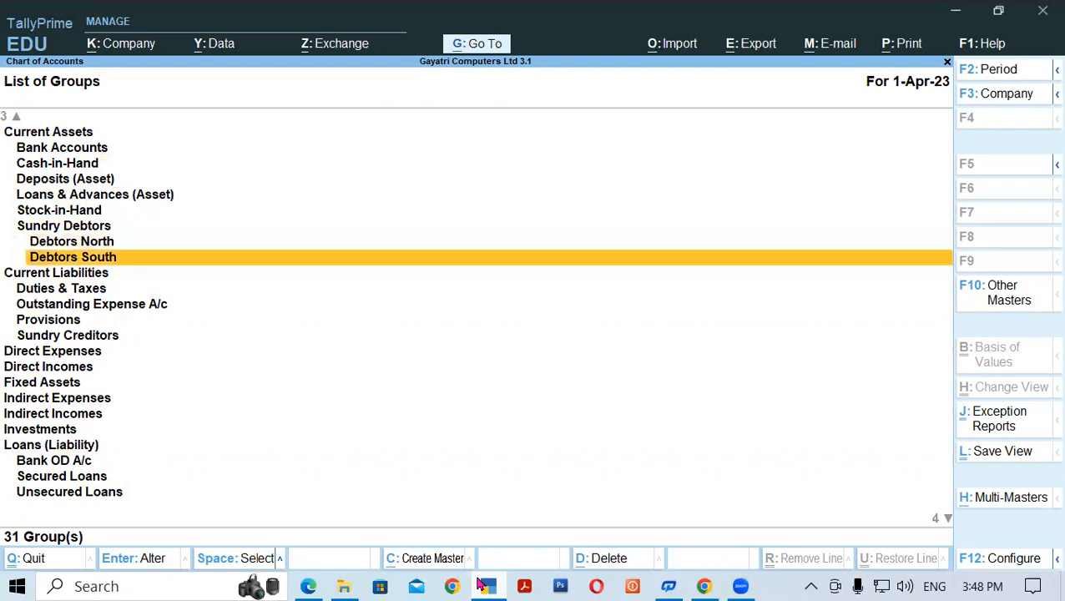
# Switch to the PDF notes to read about altering groups, and view the Bank OD A/c alteration form in TallyPrime
pyautogui.press('Escape')
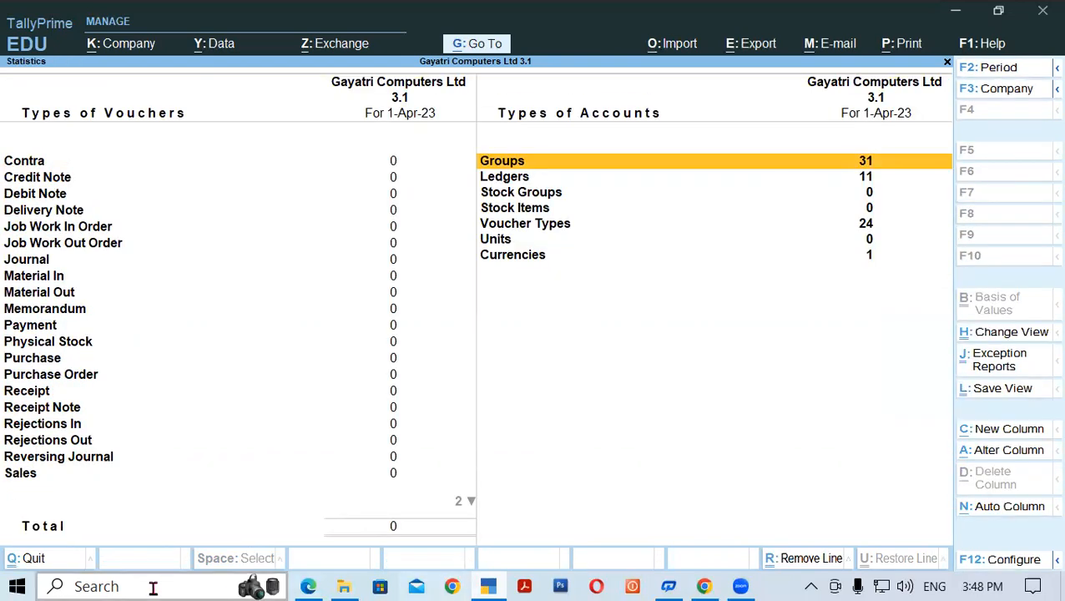
pyautogui.click(310, 586)
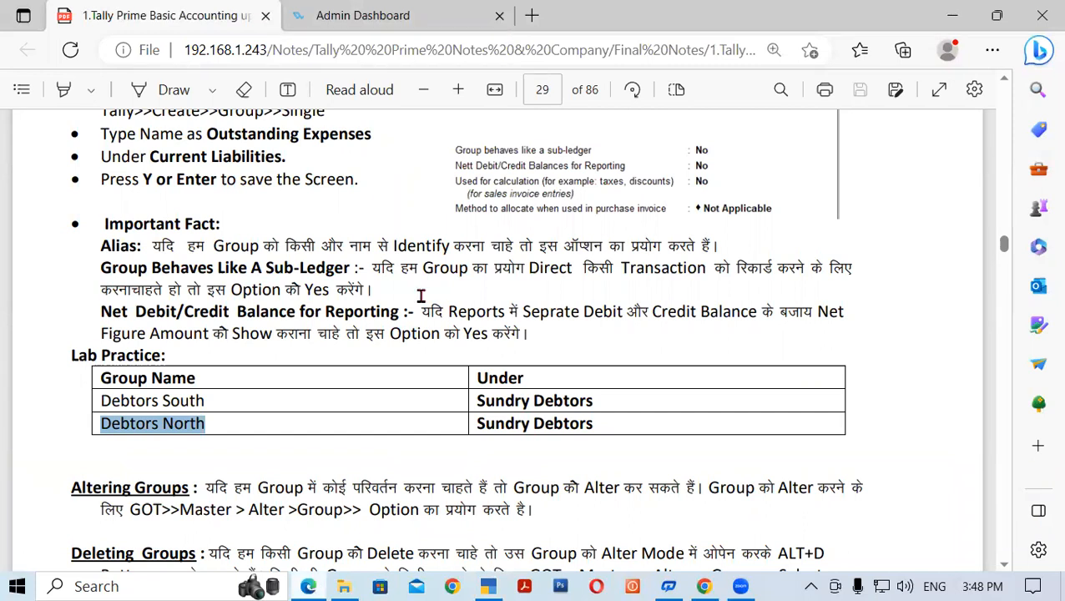
pyautogui.click(493, 580)
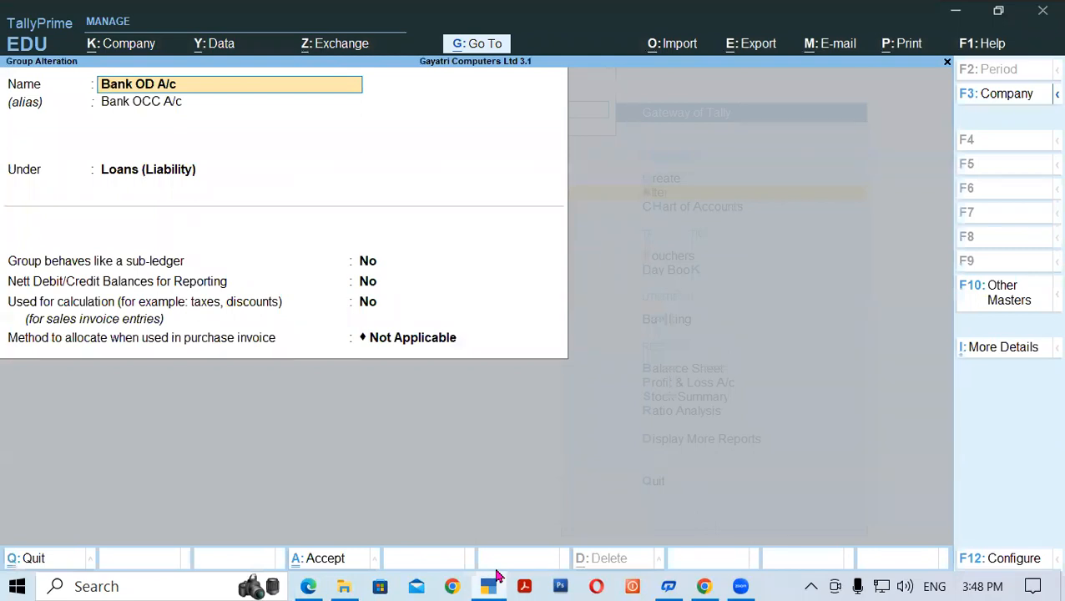
# Return to the PDF notes and go past the Deleting Groups section to the 31st March 2020 balance sheet hint on page 30
pyautogui.click(492, 580)
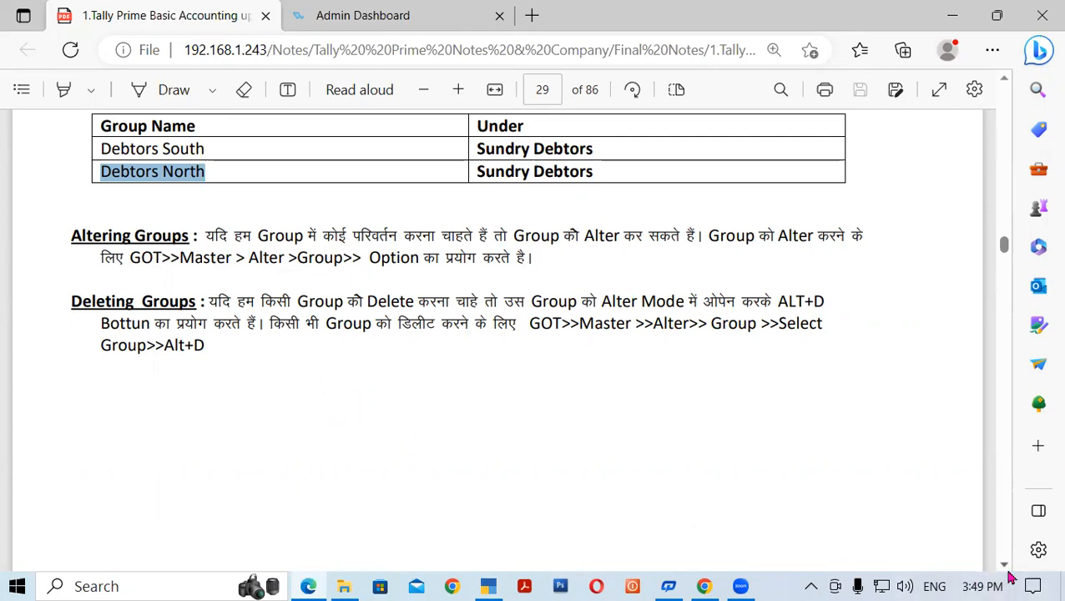
pyautogui.scroll(-1, 1007, 571)
pyautogui.scroll(-6, 1010, 576)
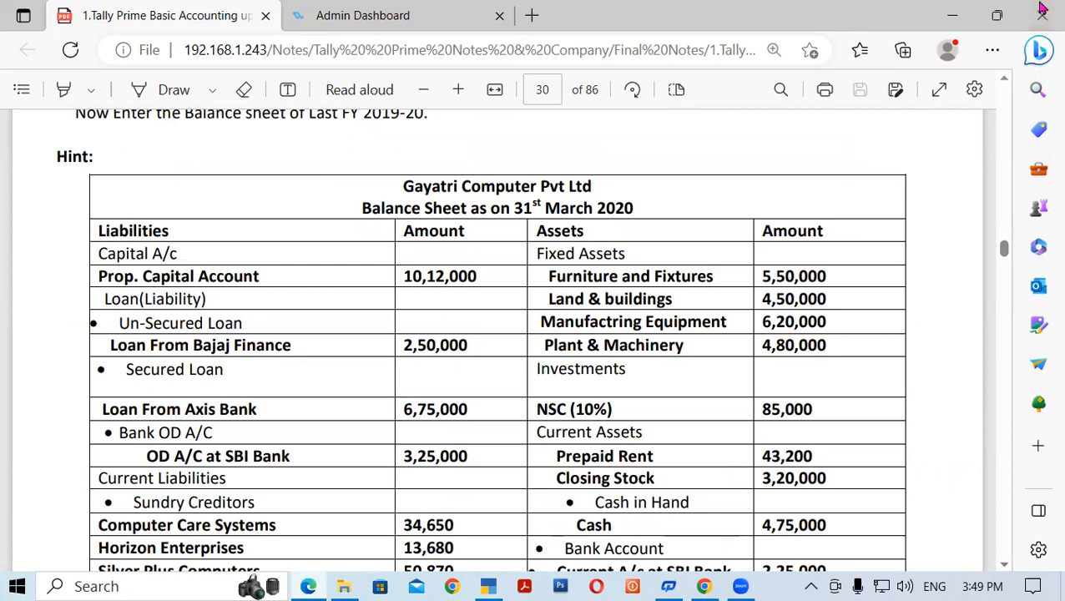
# Review the 31st March 2020 balance sheet in the notes, highlighting its title, Prop. Capital Account and the Capital A/c group
pyautogui.moveTo(362, 207); pyautogui.dragTo(639, 214)
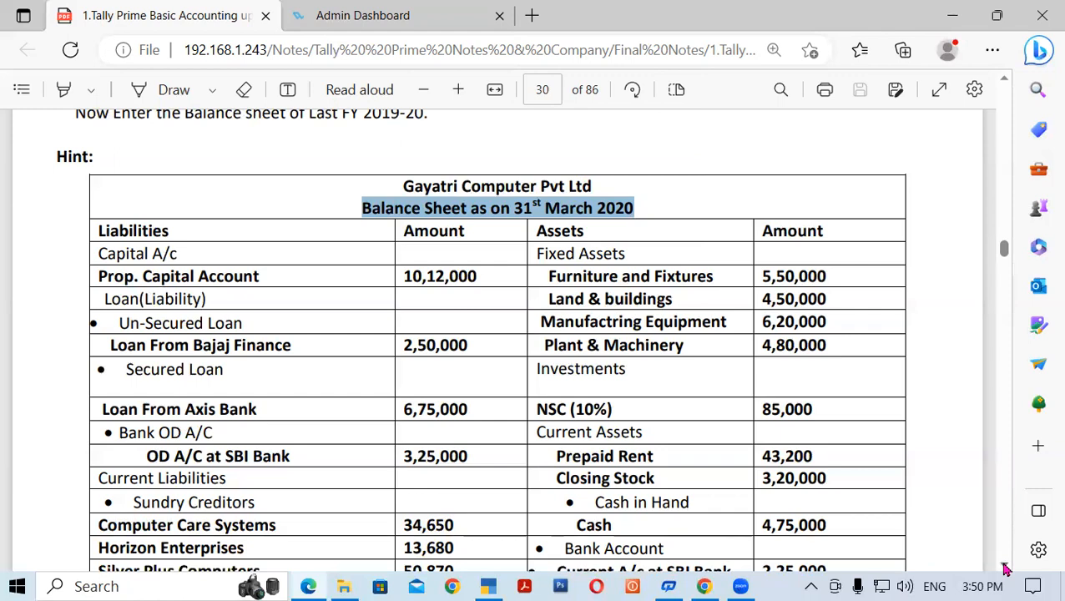
pyautogui.scroll(-3, 731, 517)
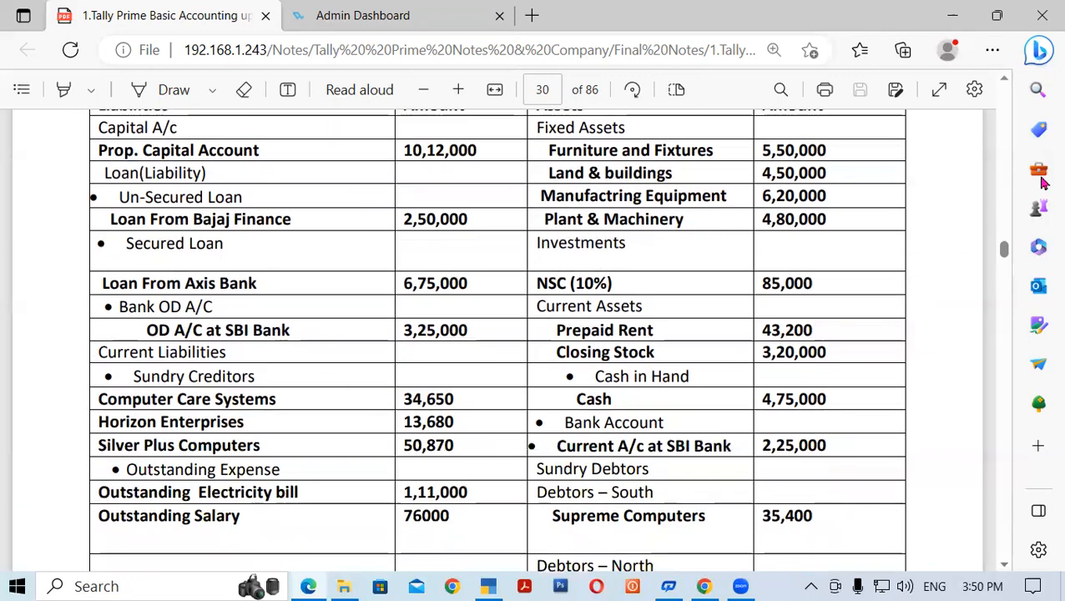
pyautogui.scroll(2, 1004, 83)
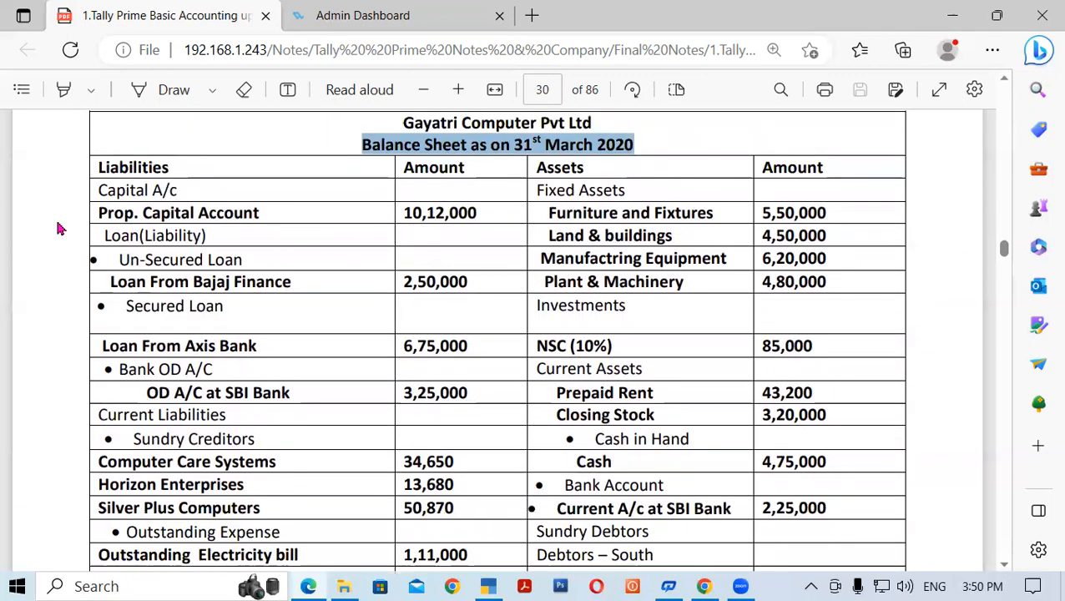
pyautogui.moveTo(95, 213); pyautogui.dragTo(267, 221)
pyautogui.moveTo(97, 191); pyautogui.dragTo(178, 192)
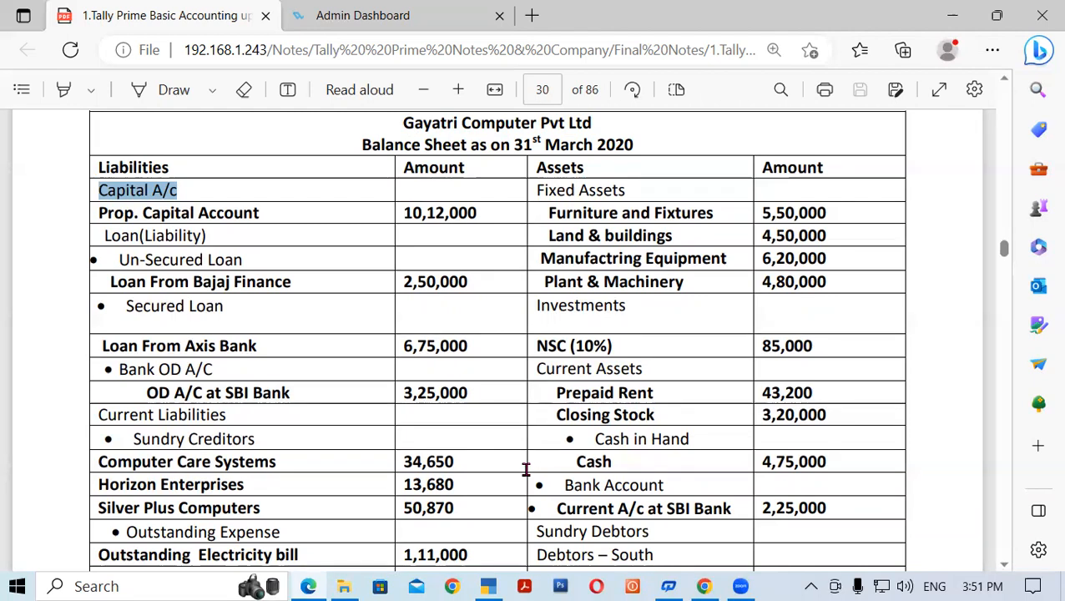
# Switch to TallyPrime and open multi ledger creation with All Items as the parent group
pyautogui.hotkey('alt', 'Tab')
pyautogui.press('Escape')
pyautogui.press('Escape')
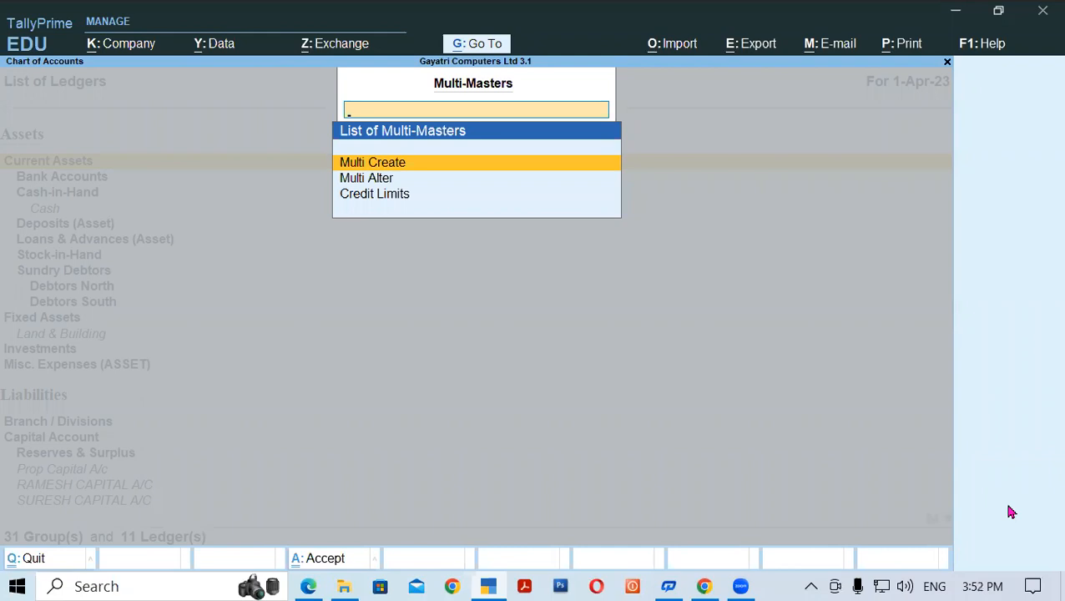
pyautogui.press('Return')
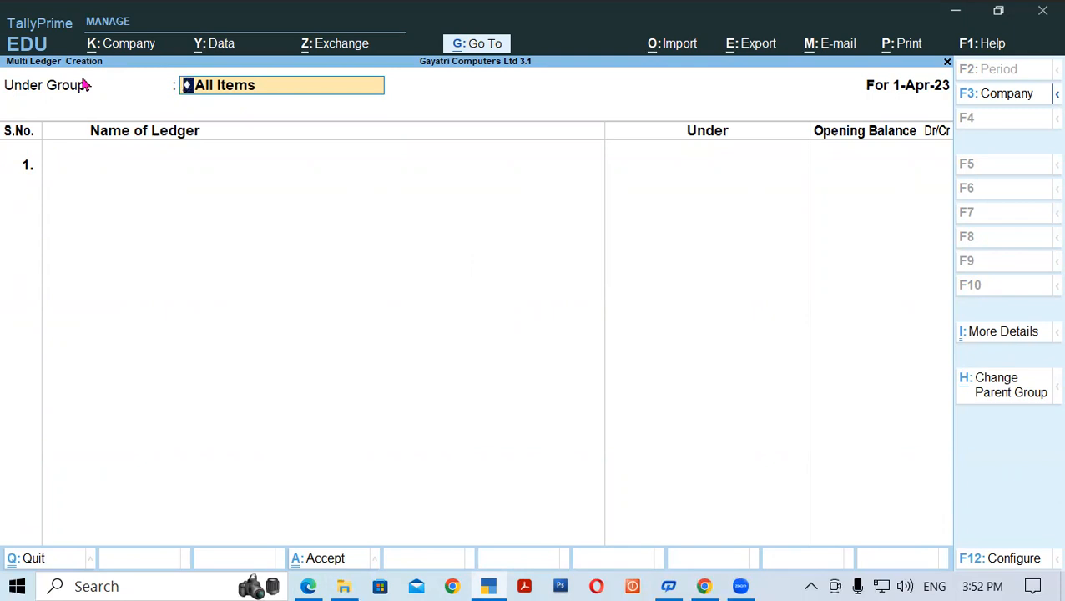
pyautogui.press('Return')
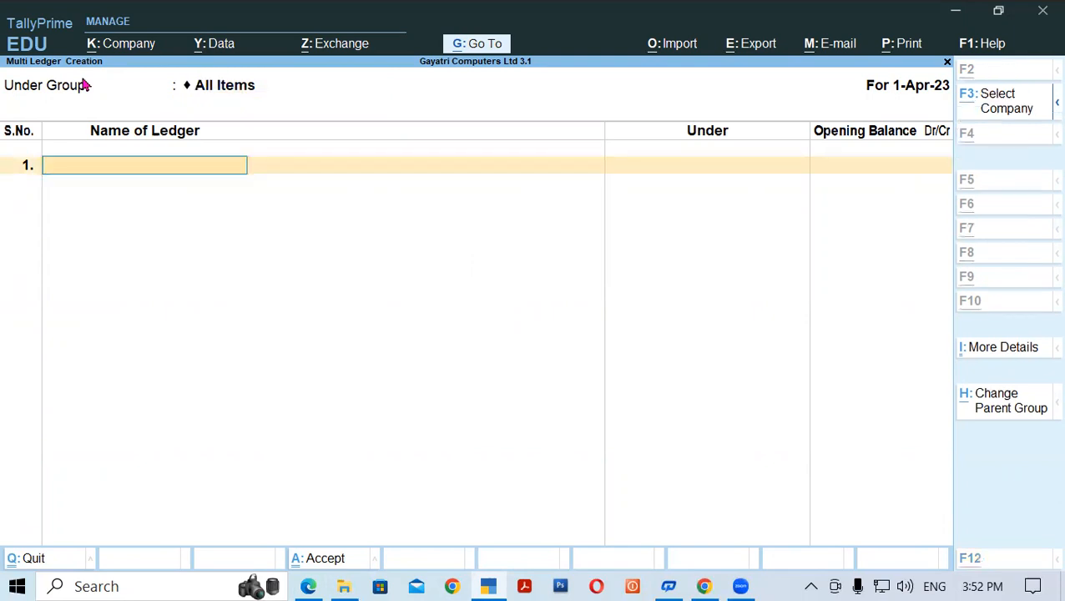
# Try to enter a ledger named Prop. Capital Account, copied from the PDF notes, under the Capital Account group
pyautogui.hotkey('alt', 'Tab')
pyautogui.tripleClick(200, 212)
pyautogui.hotkey('ctrl', 'c')
pyautogui.click(489, 585)
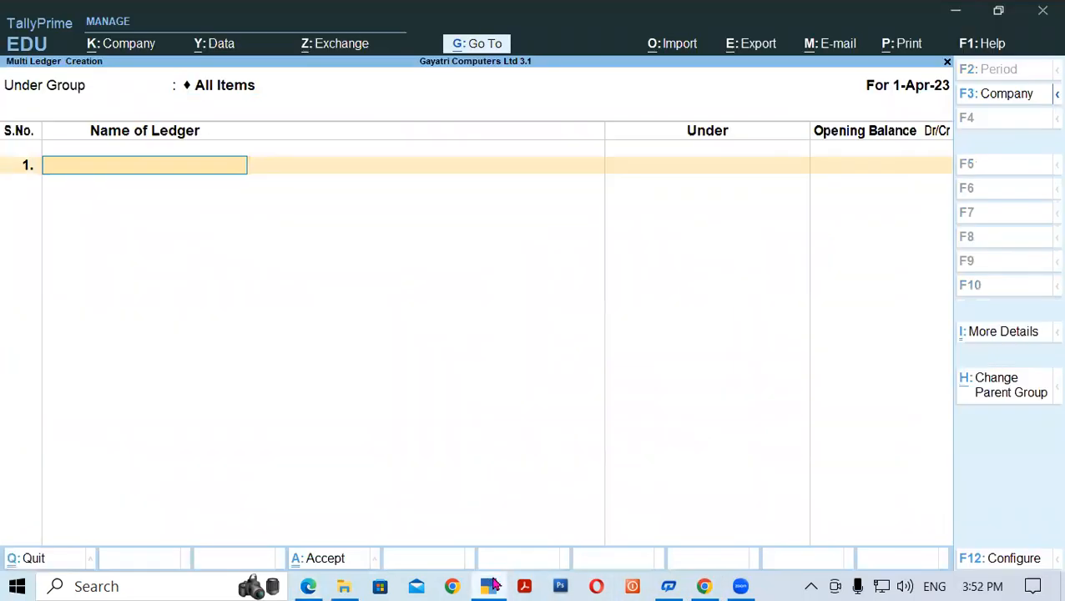
pyautogui.hotkey('ctrl', 'v')
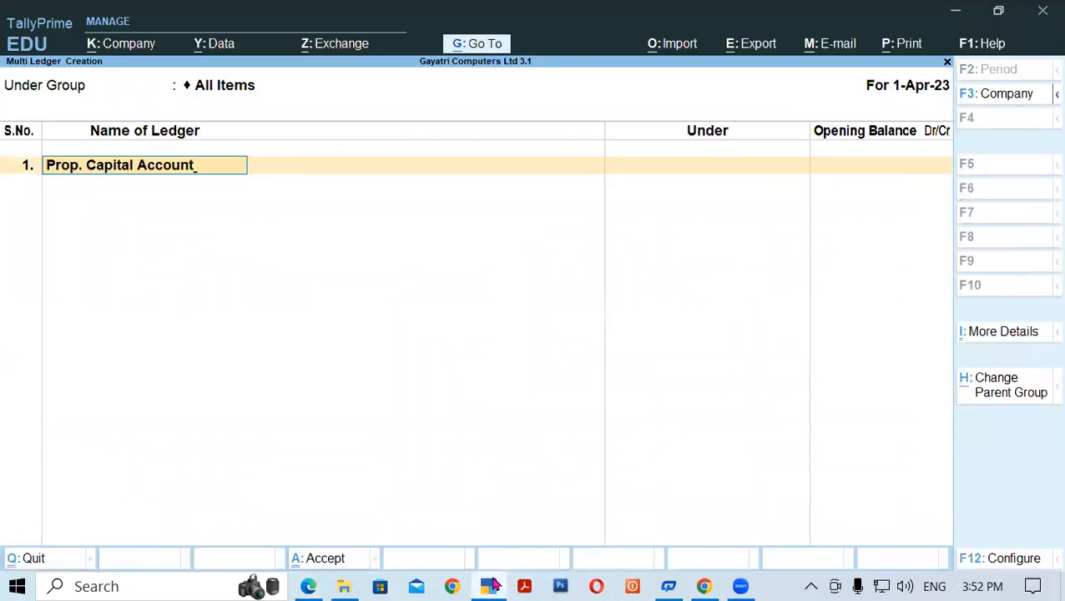
pyautogui.press('Return')
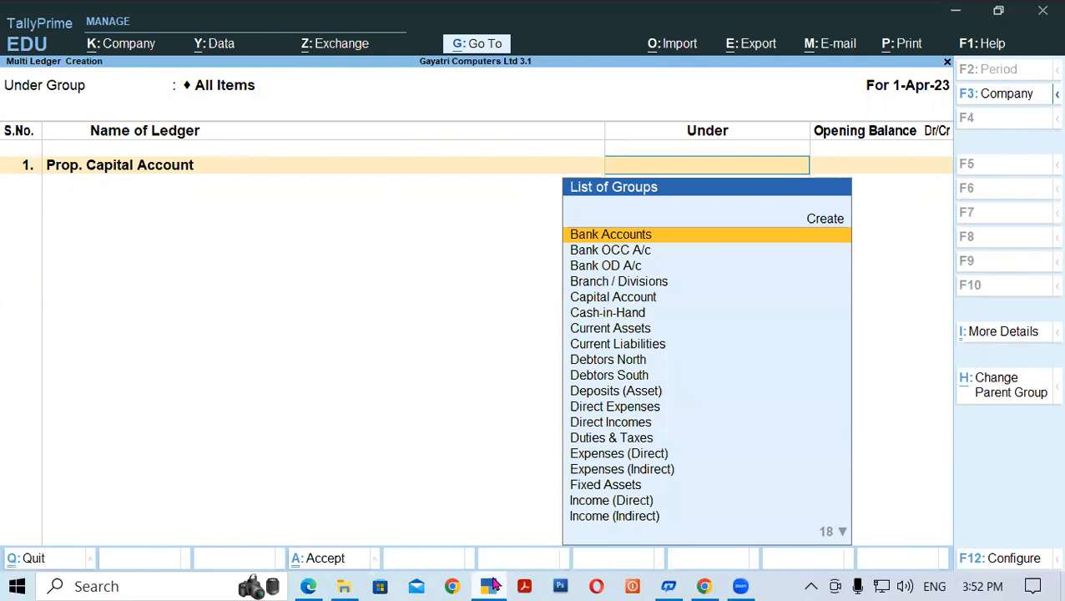
pyautogui.write('Ca')
pyautogui.press('Down')
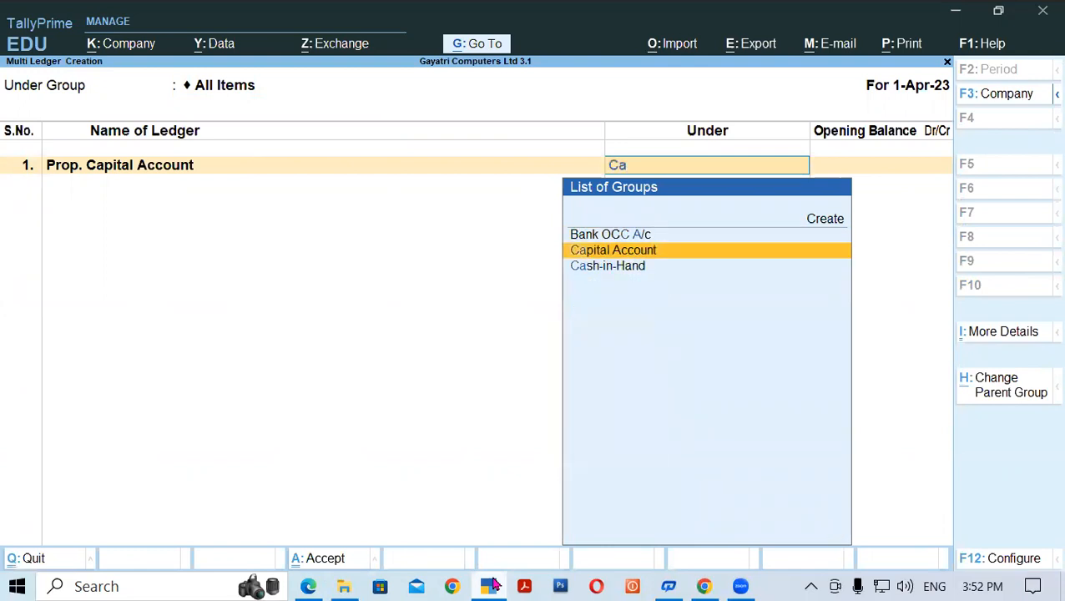
pyautogui.press('Return')
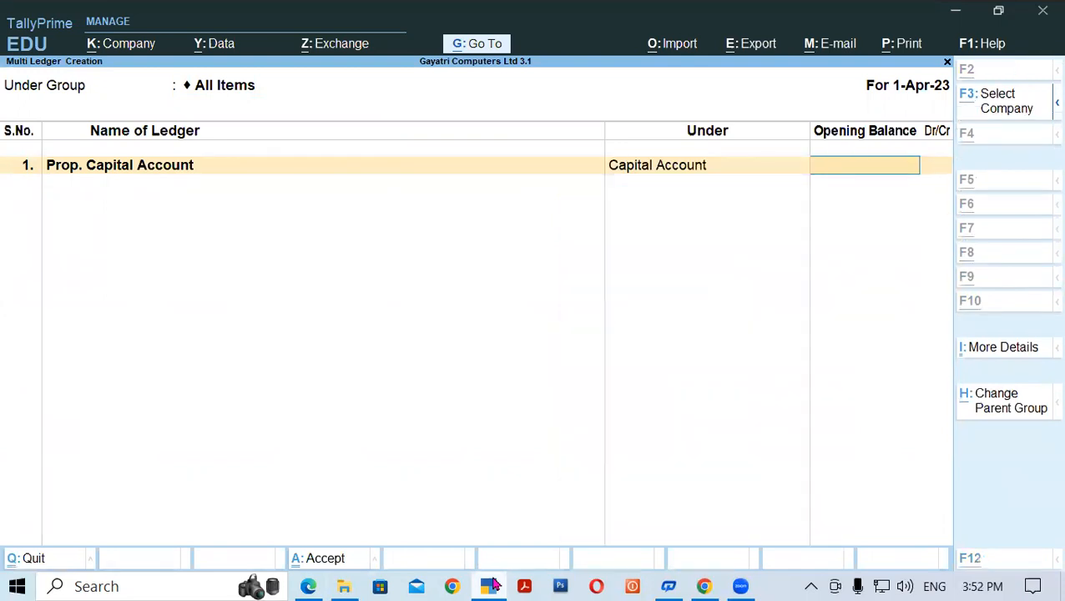
pyautogui.click(490, 585)
pyautogui.click(493, 585)
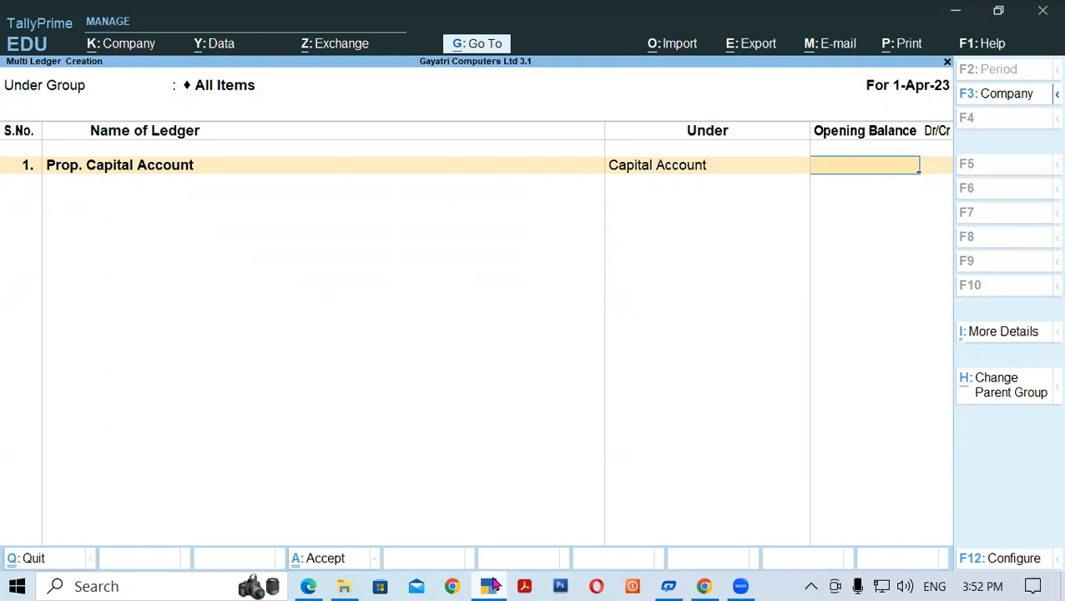
# Discard the unfinished ledger entry, leave multi ledger creation and open the list of ledgers for alteration
pyautogui.press('Escape')
pyautogui.press('y')
pyautogui.press('Escape')
pyautogui.press('Escape')
pyautogui.press('Up')
pyautogui.press('Return')
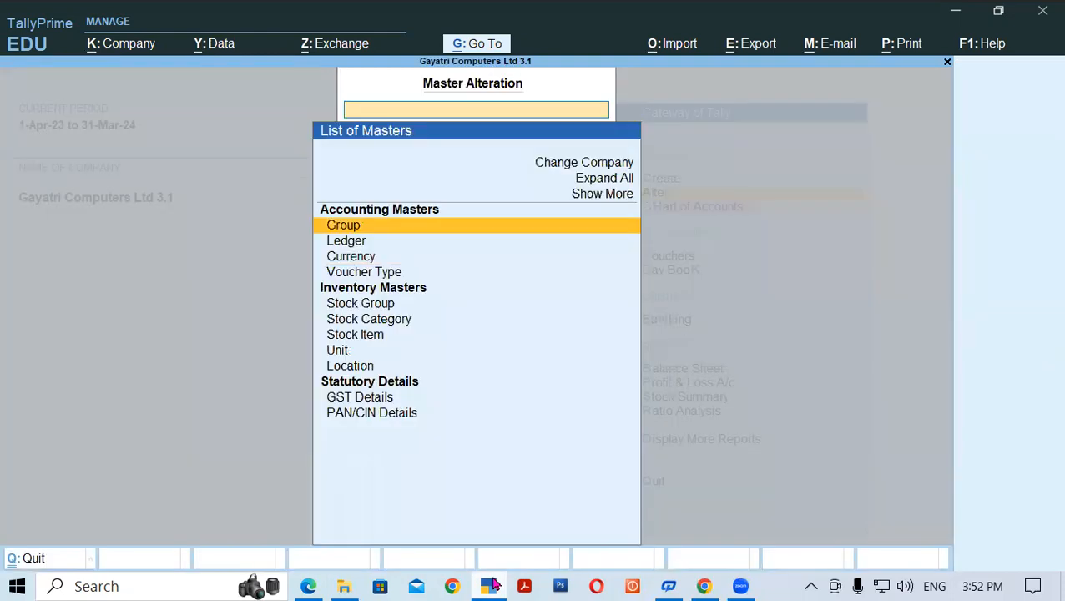
pyautogui.press('Down')
pyautogui.press('Return')
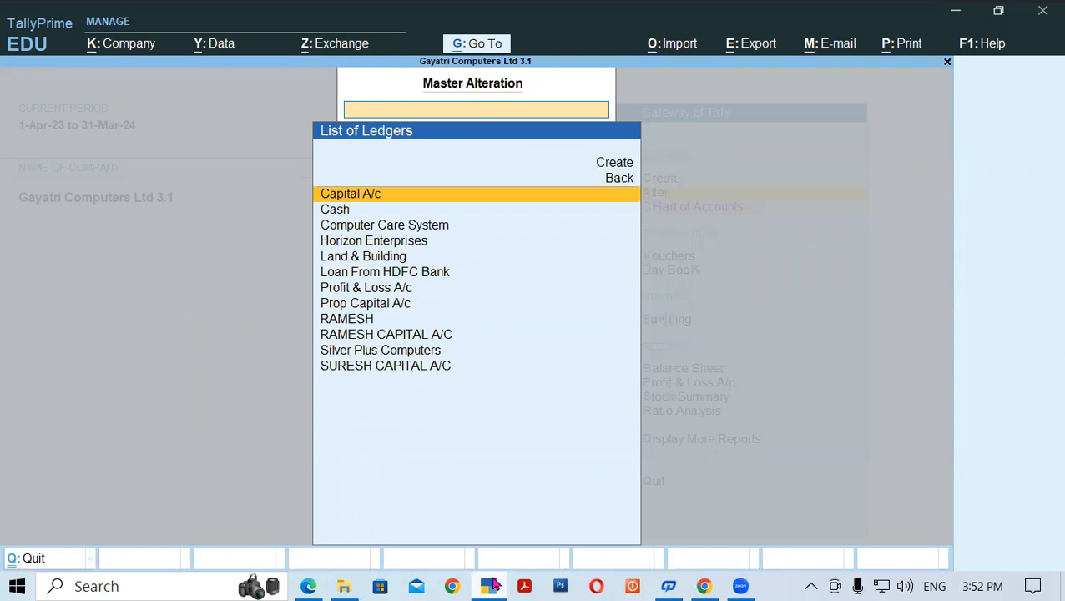
# Look through the existing ledgers available for alteration, checking the Prop Capital A/c entry
pyautogui.press('Down')
pyautogui.press('Down')
pyautogui.press('Down')
pyautogui.press('Down')
pyautogui.press('Down')
pyautogui.press('Down')
pyautogui.press('Down')
pyautogui.press('Down')
pyautogui.press('Down')
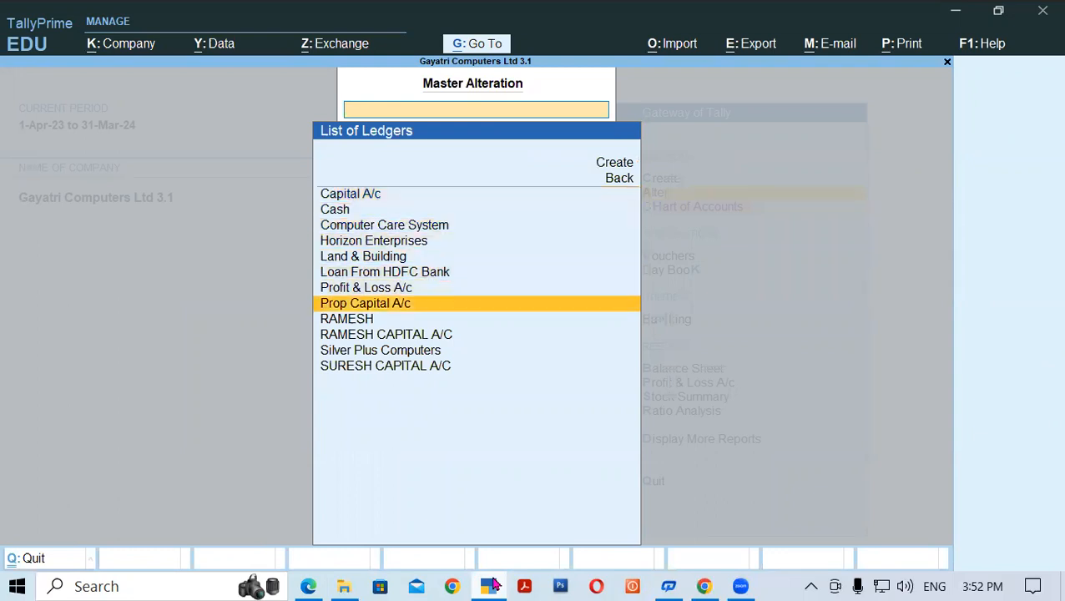
pyautogui.press('Up')
pyautogui.press('Up')
pyautogui.press('Up')
pyautogui.press('Up')
pyautogui.press('Up')
pyautogui.press('Up')
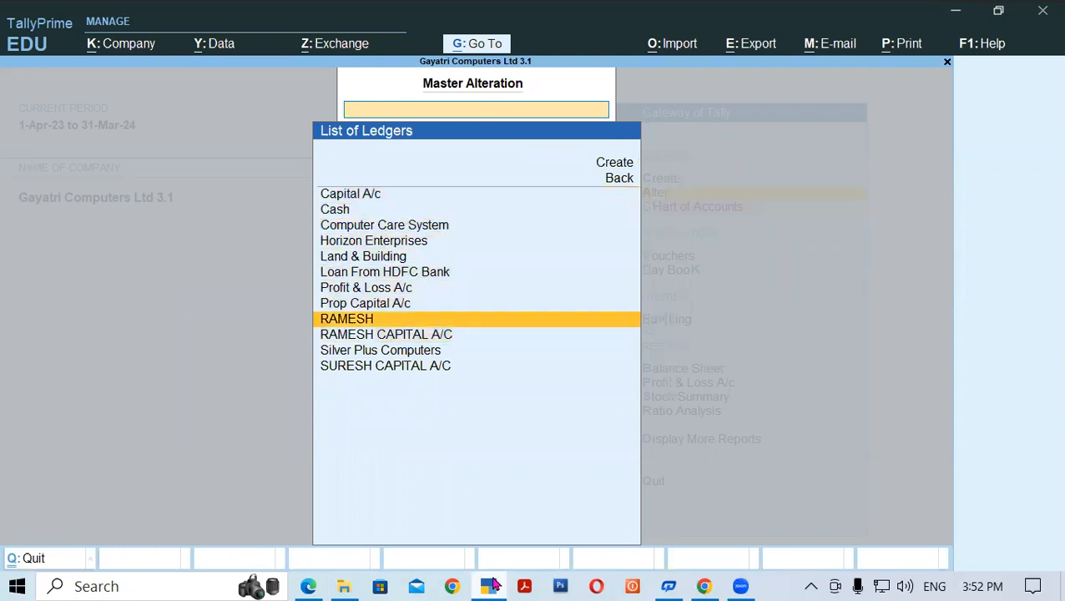
pyautogui.press('Down')
pyautogui.press('Down')
pyautogui.press('Down')
pyautogui.press('Down')
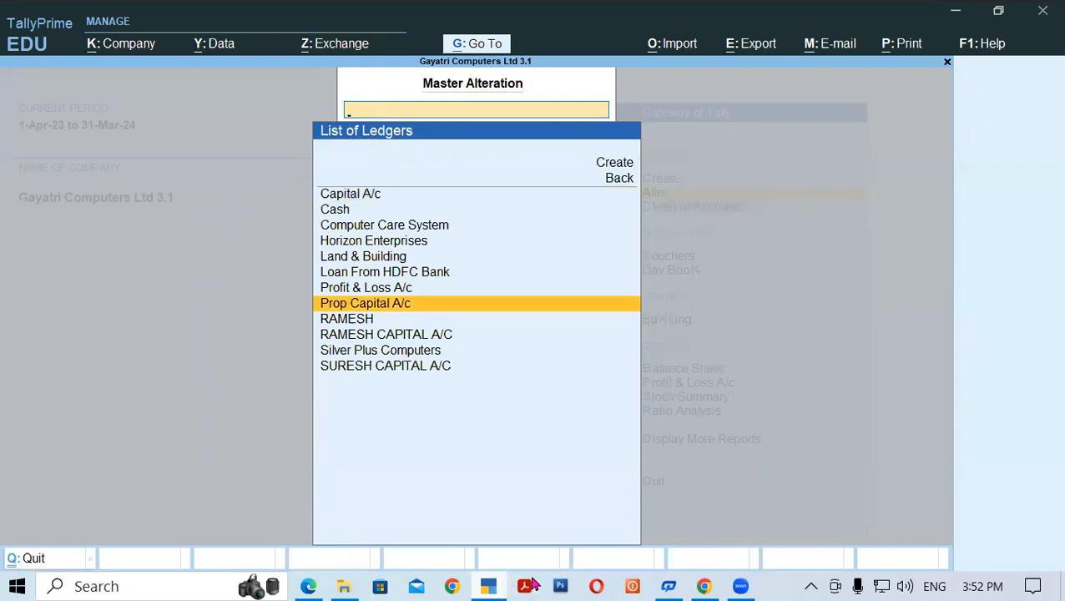
# Switch back to the PDF notes and highlight Prop. Capital Account in the balance sheet
pyautogui.click(310, 585)
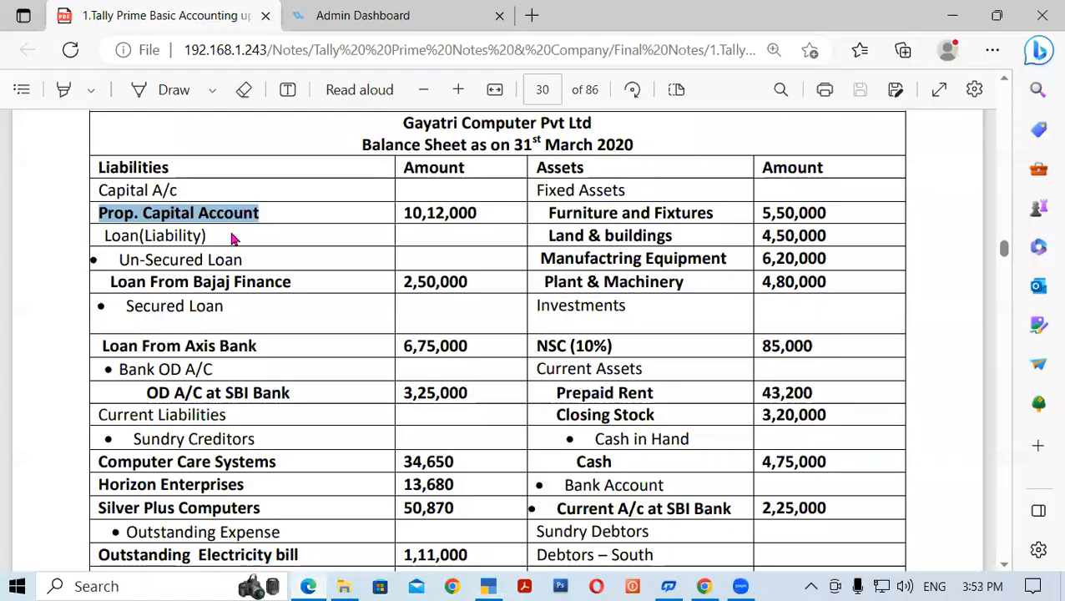
pyautogui.hotkey('alt', 'Tab')
pyautogui.hotkey('alt', 'Tab')
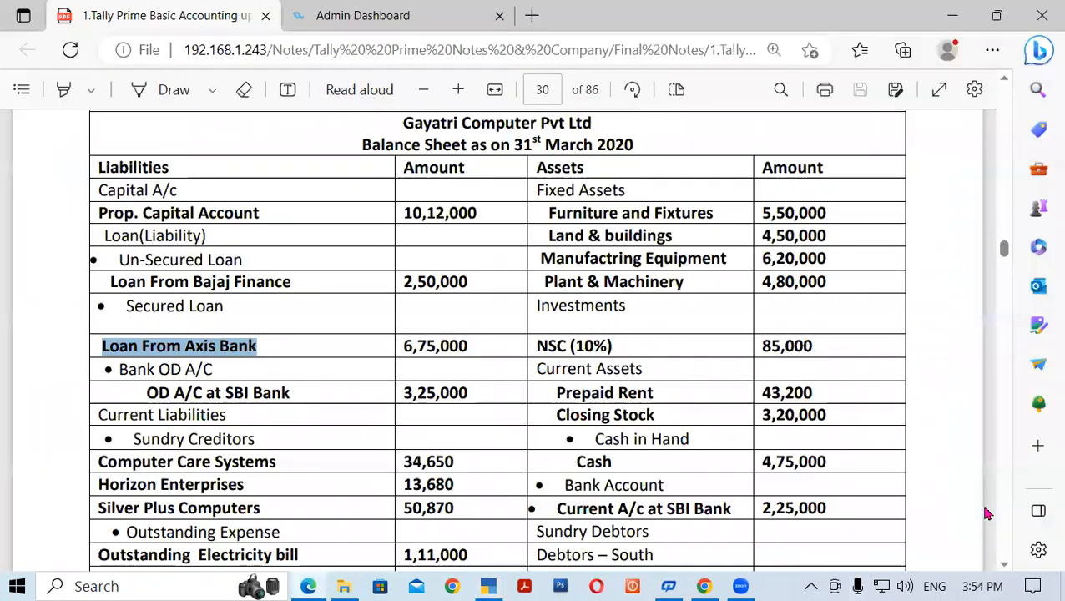
pyautogui.moveTo(100, 219); pyautogui.dragTo(263, 217)
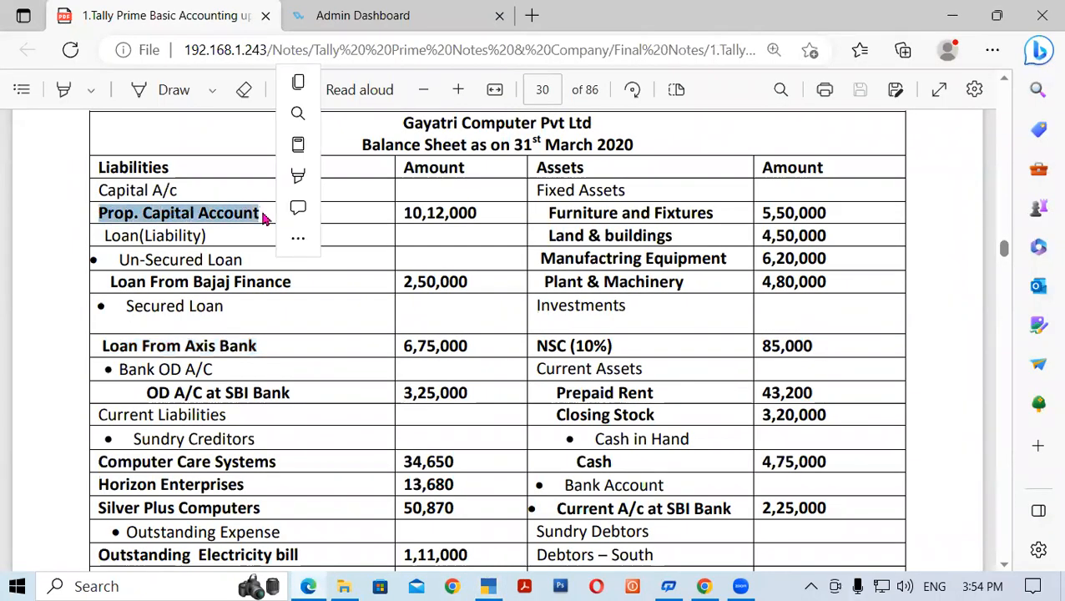
# Enter the ledger Loan From Bajaj Finance from the notes in multi ledger creation and place it under Unsecured Loans
pyautogui.tripleClick(171, 280)
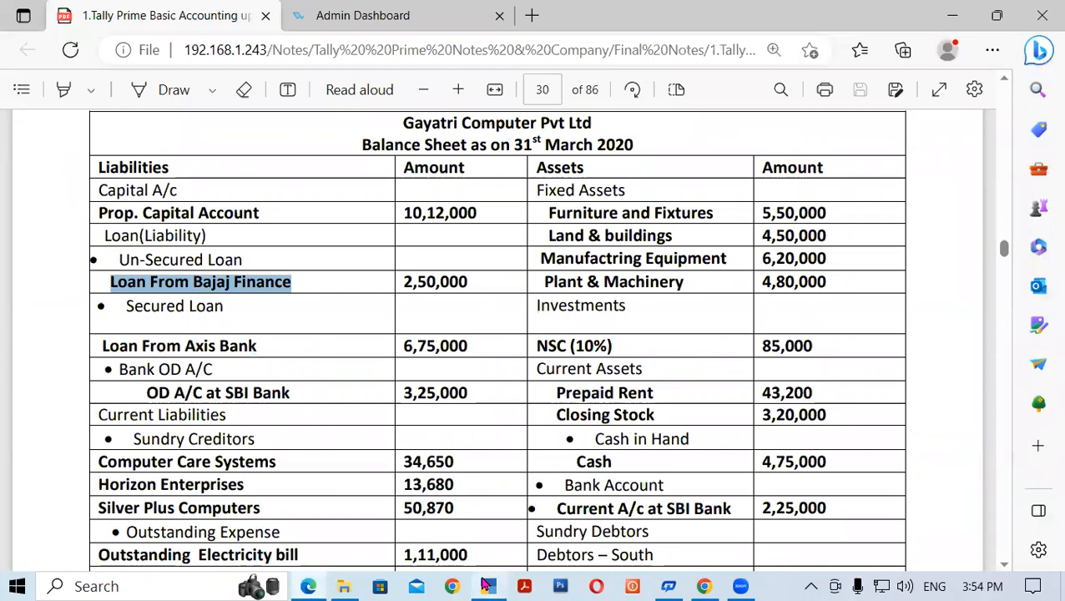
pyautogui.click(487, 586)
pyautogui.hotkey('ctrl', 'v')
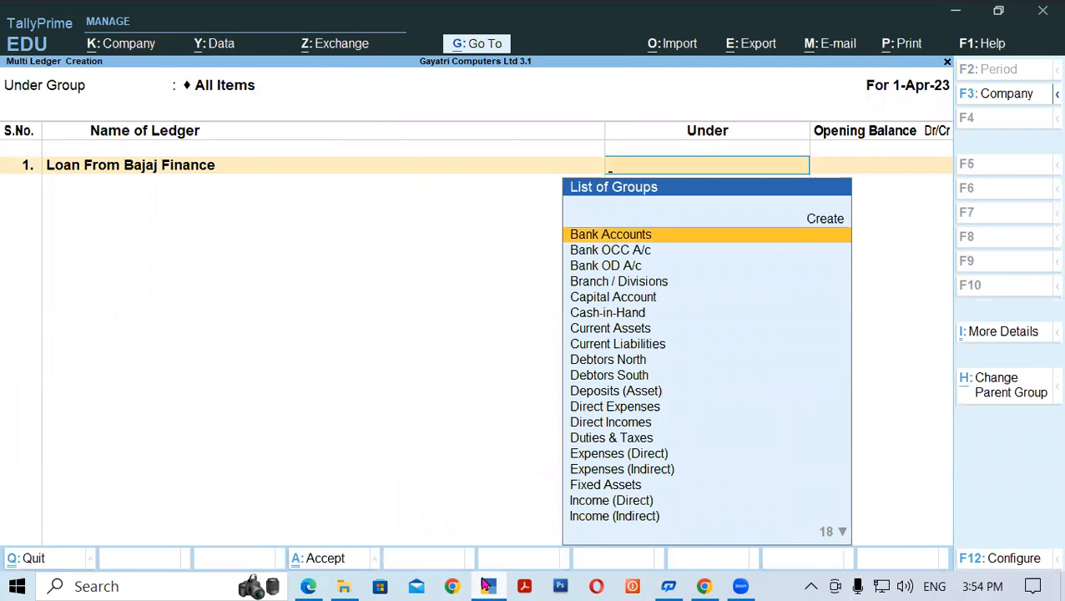
pyautogui.click(487, 585)
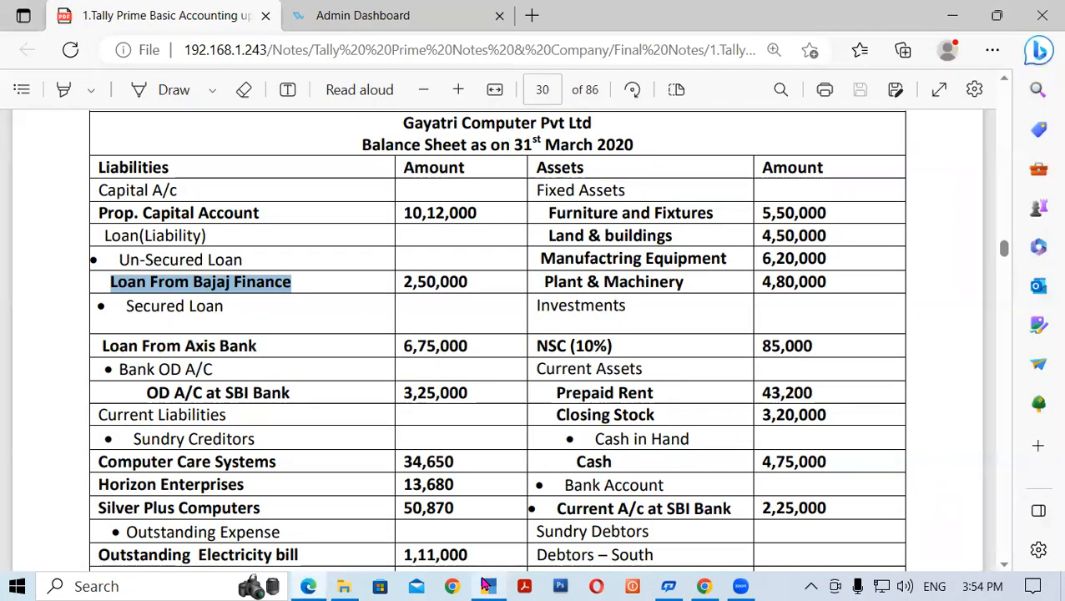
pyautogui.click(487, 586)
pyautogui.write('Su')
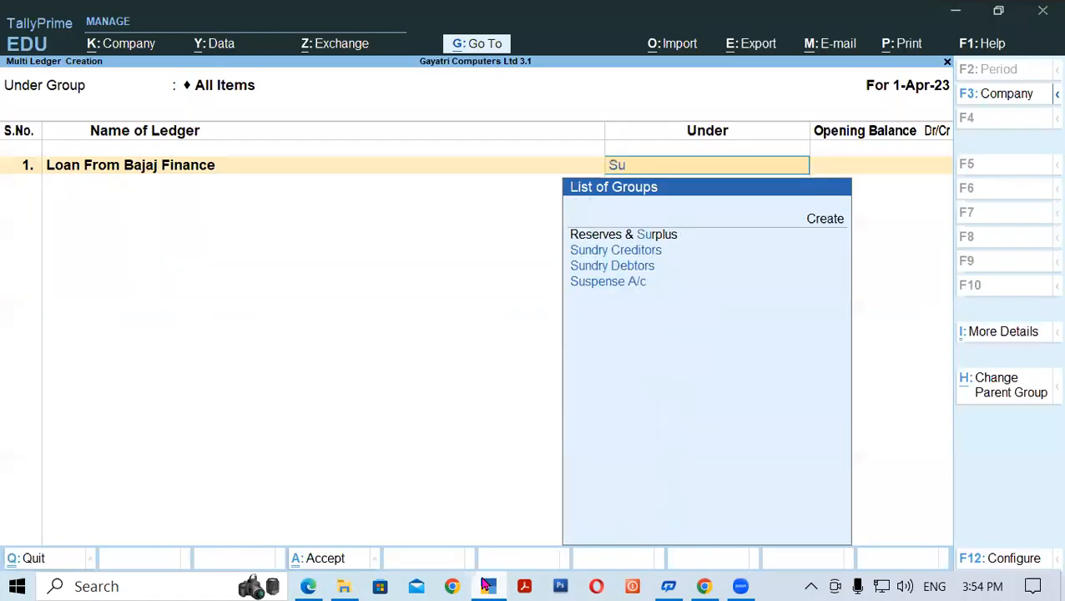
pyautogui.press('BackSpace')
pyautogui.press('BackSpace')
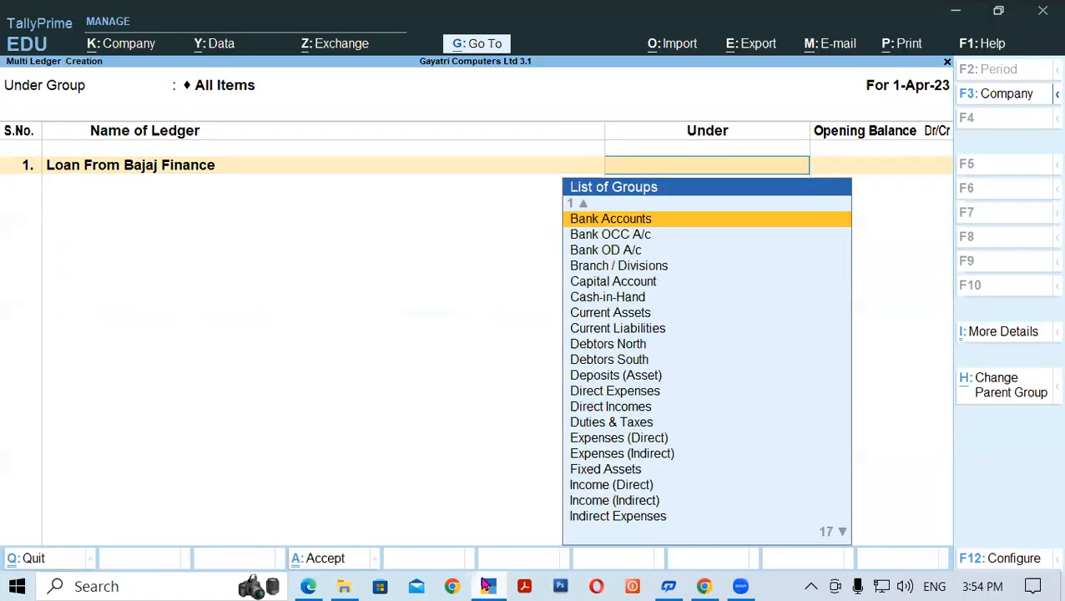
pyautogui.write('Un')
pyautogui.press('Return')
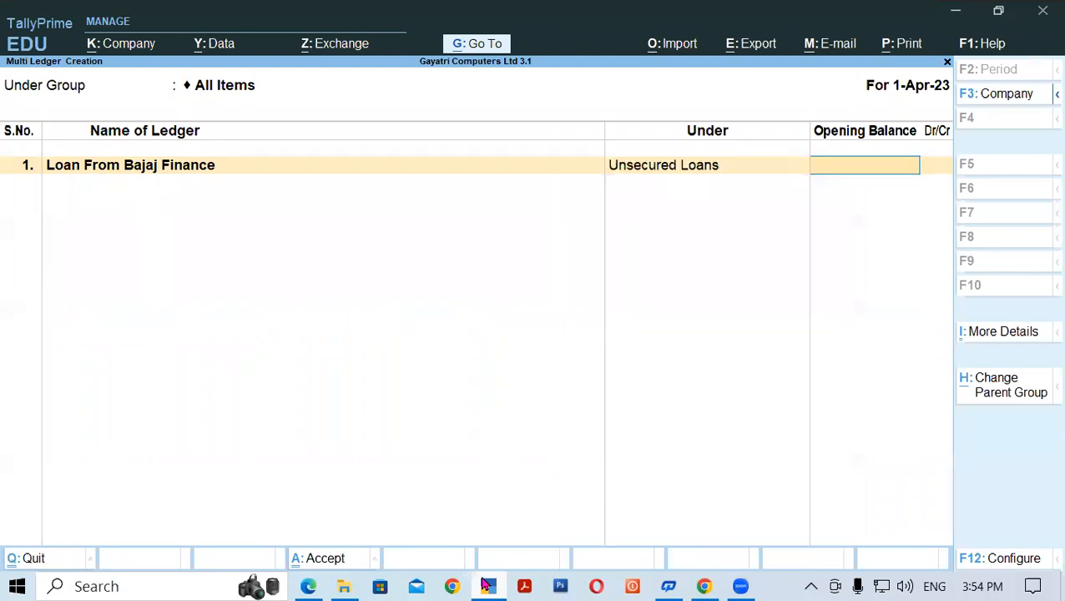
# Check the loan amount in the notes and set Loan From Bajaj Finance's opening balance to 2,50,000 Cr
pyautogui.click(486, 585)
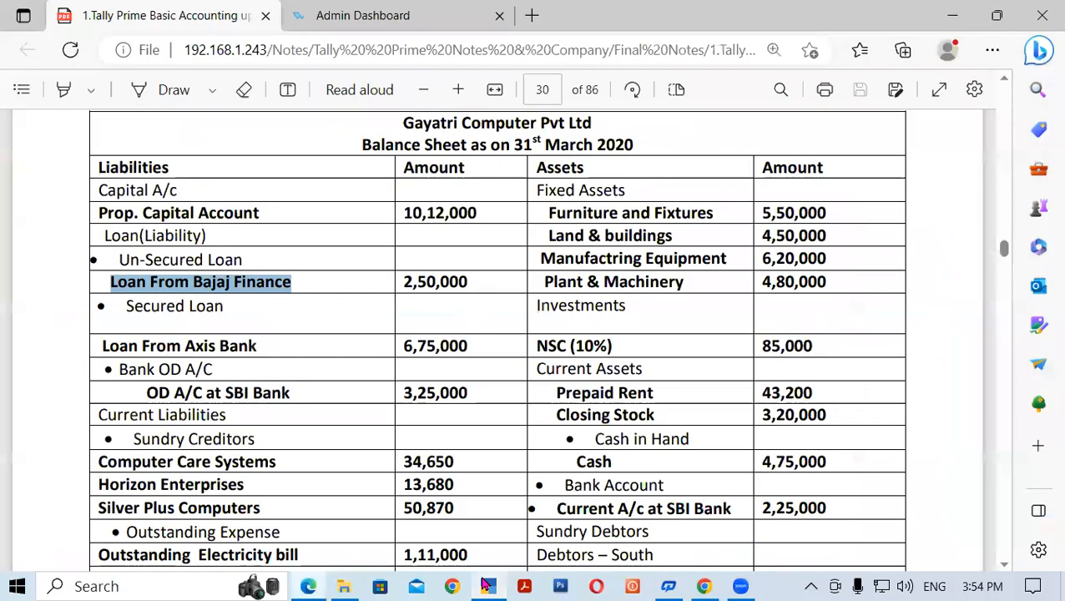
pyautogui.click(487, 586)
pyautogui.write('2,50,00')
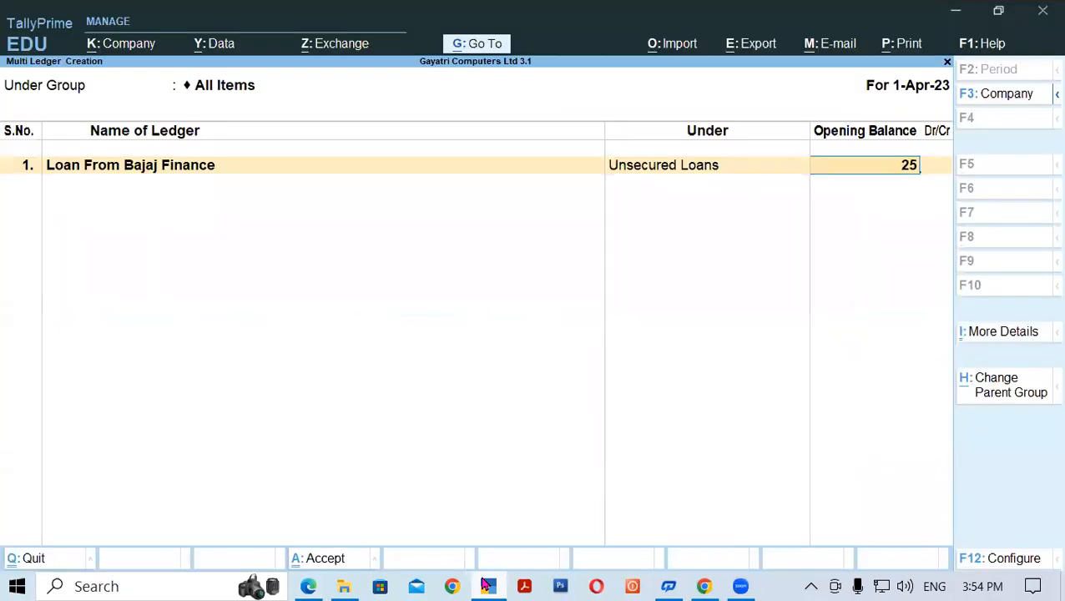
pyautogui.write('0')
pyautogui.press('Return')
pyautogui.press('Return')
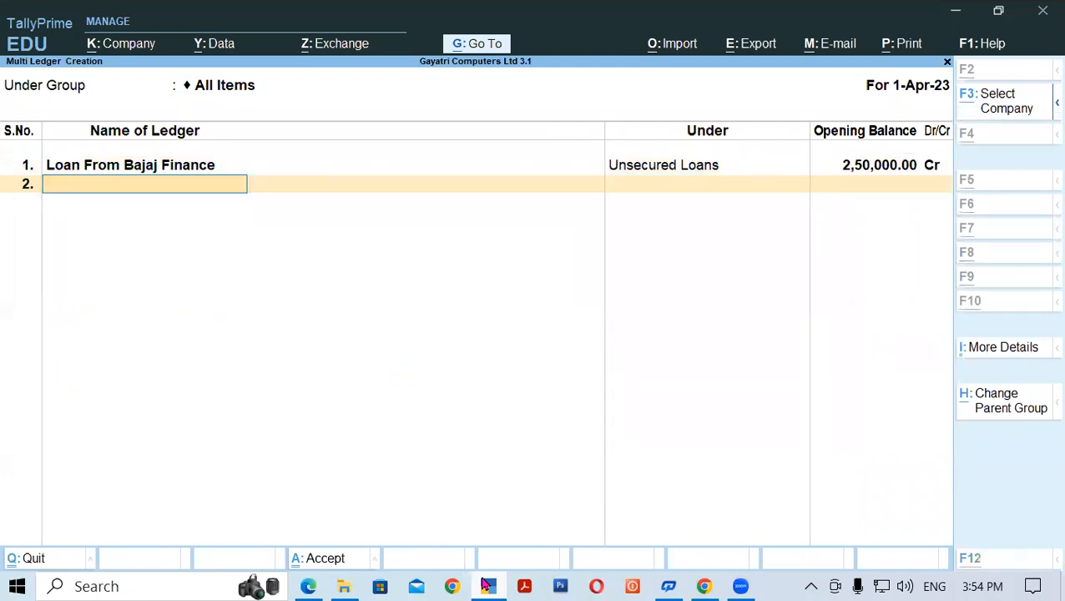
# Return to the PDF notes and examine the Loan From Axis Bank, OD A/C at SBI Bank and Bank OD A/C entries
pyautogui.click(486, 586)
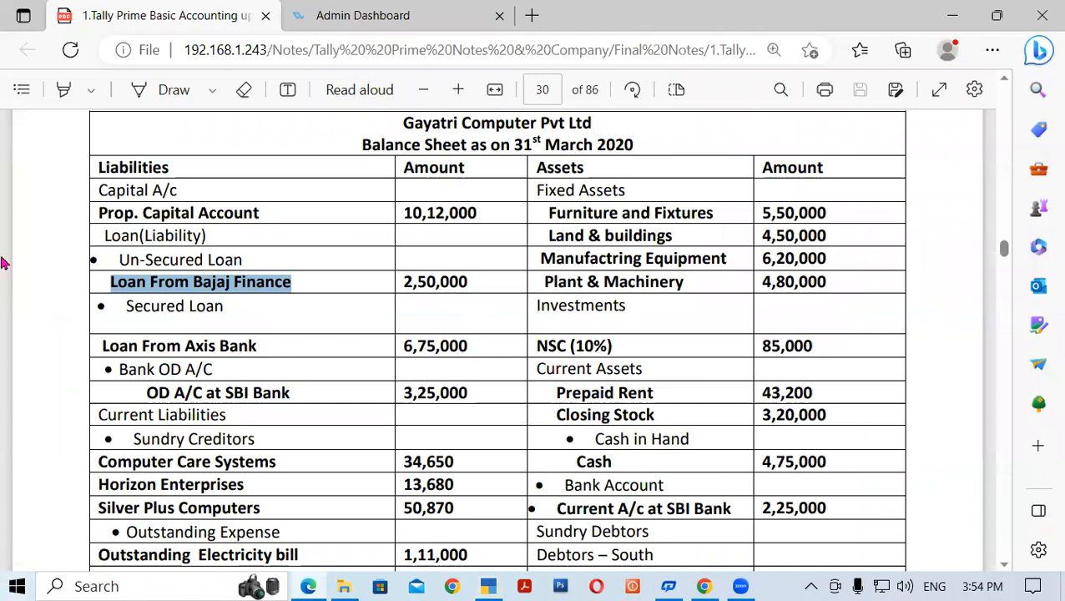
pyautogui.moveTo(131, 345); pyautogui.dragTo(259, 355)
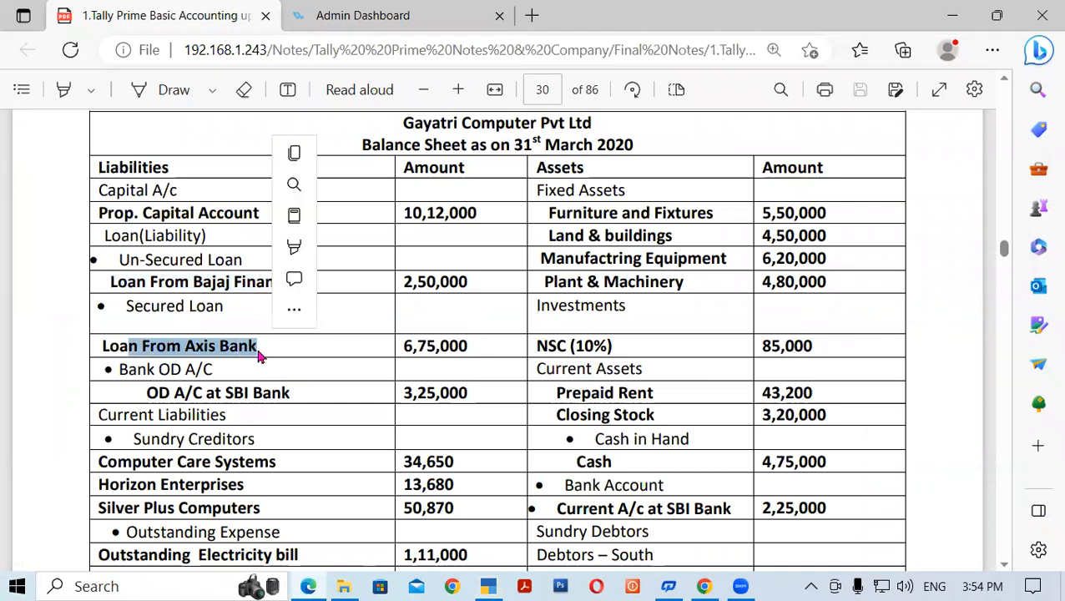
pyautogui.click(155, 392)
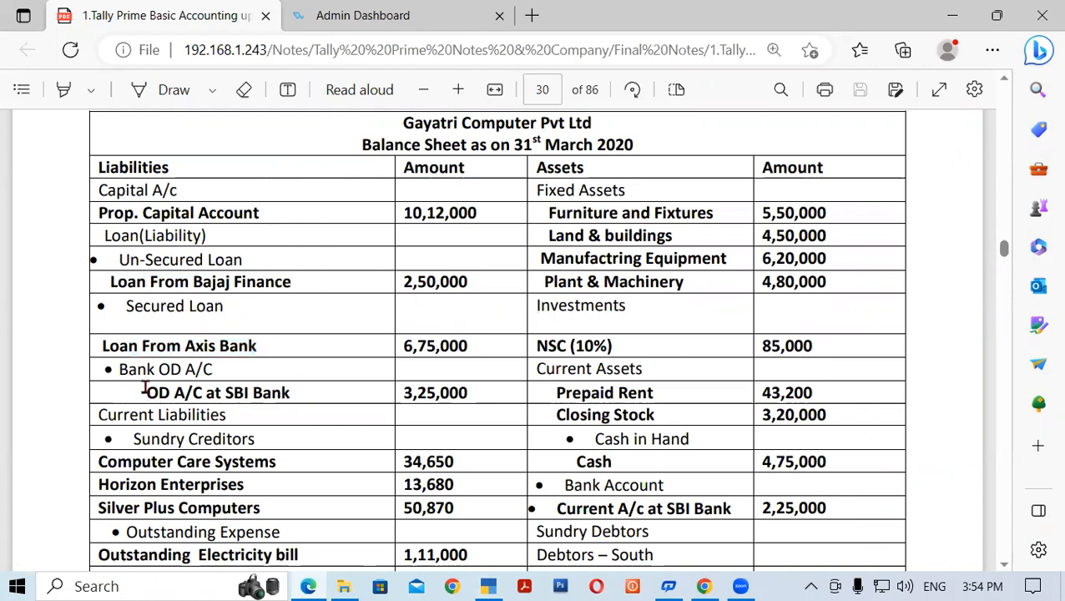
pyautogui.moveTo(155, 393); pyautogui.dragTo(291, 399)
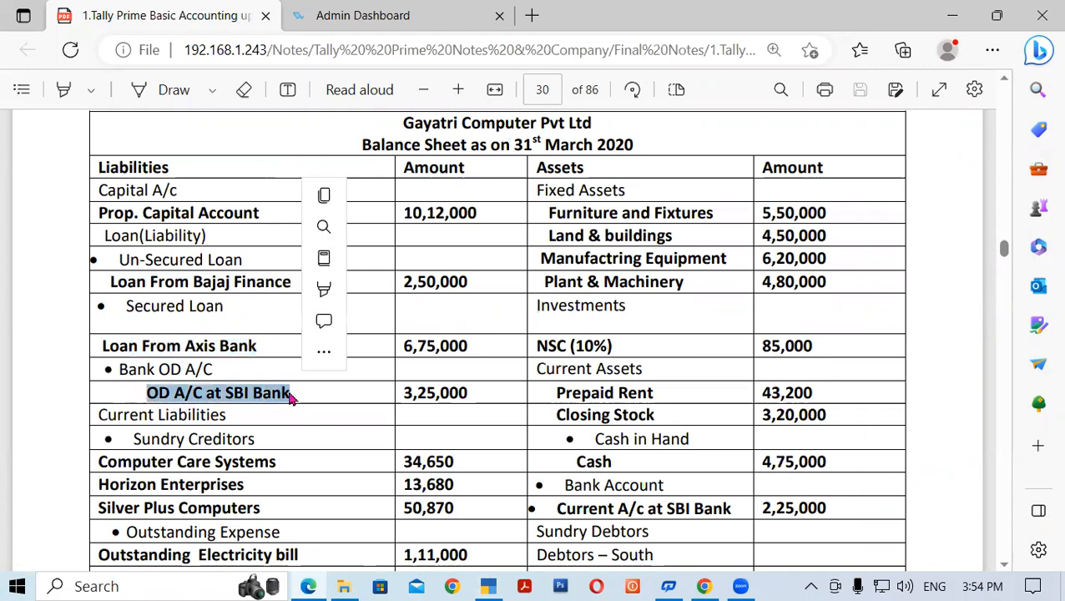
pyautogui.click(290, 393)
pyautogui.moveTo(118, 370); pyautogui.dragTo(221, 370)
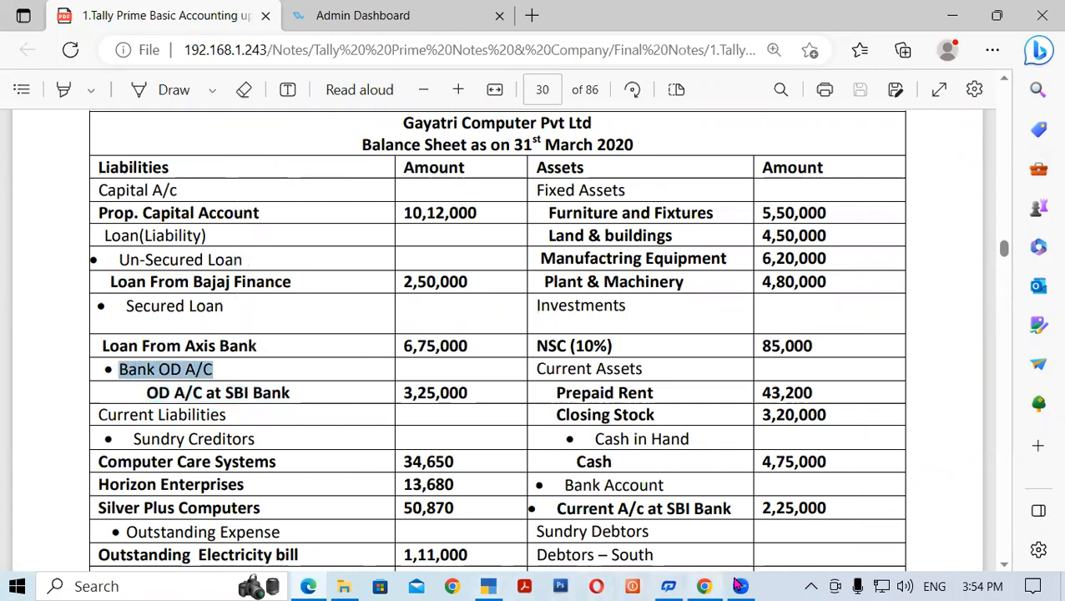
# Switch to TallyPrime, enter the ledger OD A/C at SBI Bank in the second row and place it under Bank OD A/c
pyautogui.click(490, 587)
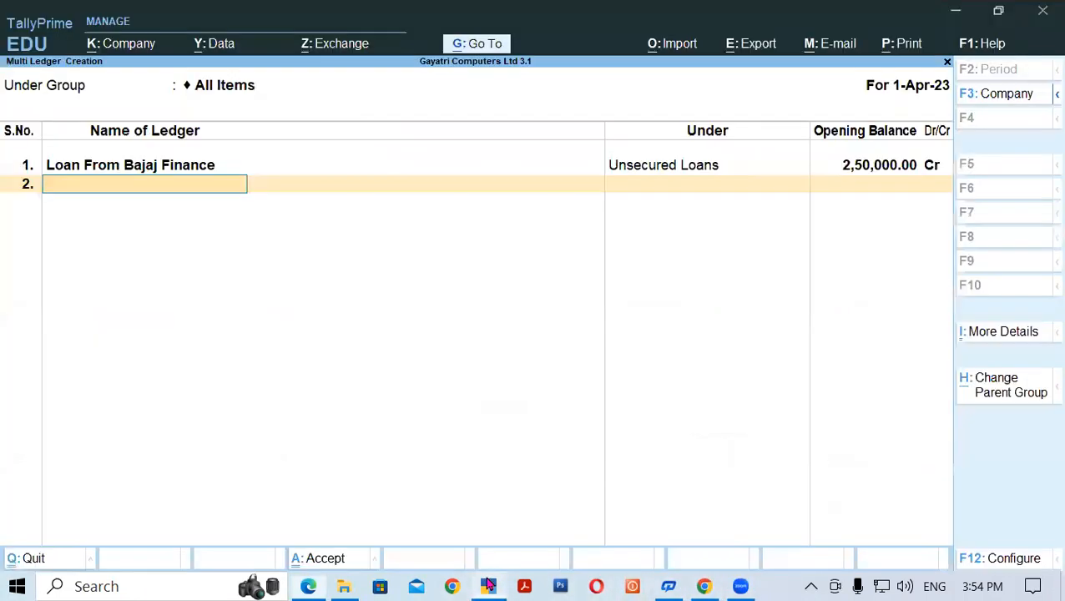
pyautogui.hotkey('ctrl', 'alt', 'v')
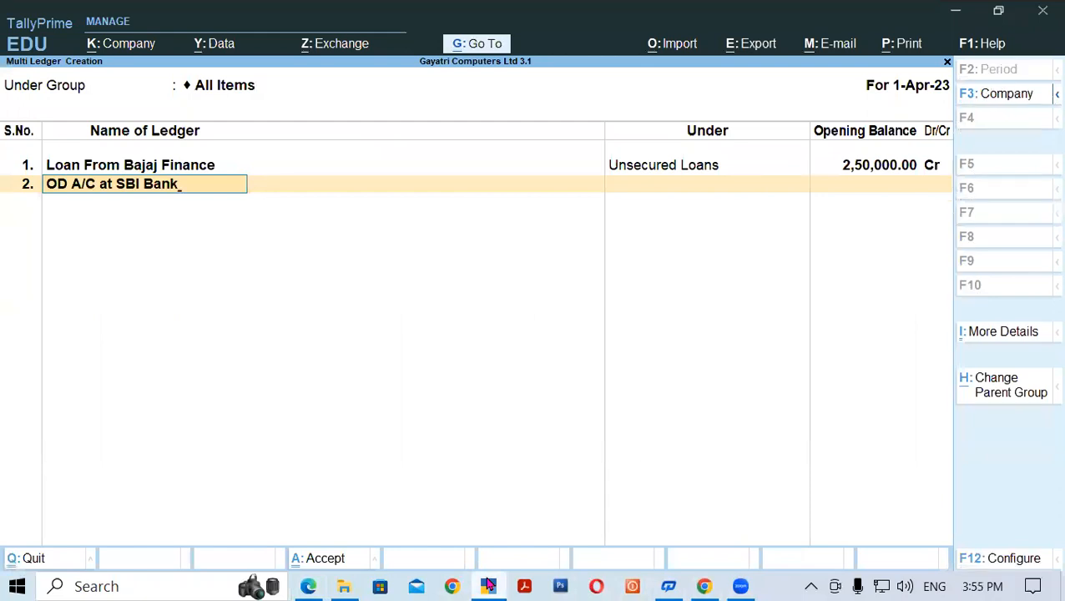
pyautogui.press('Return')
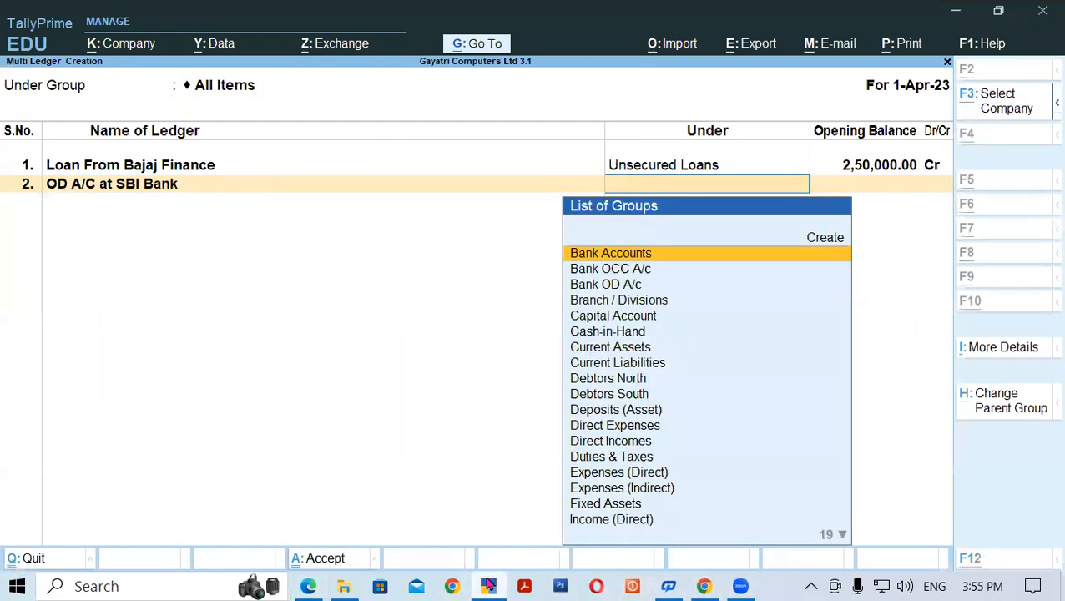
pyautogui.click(490, 586)
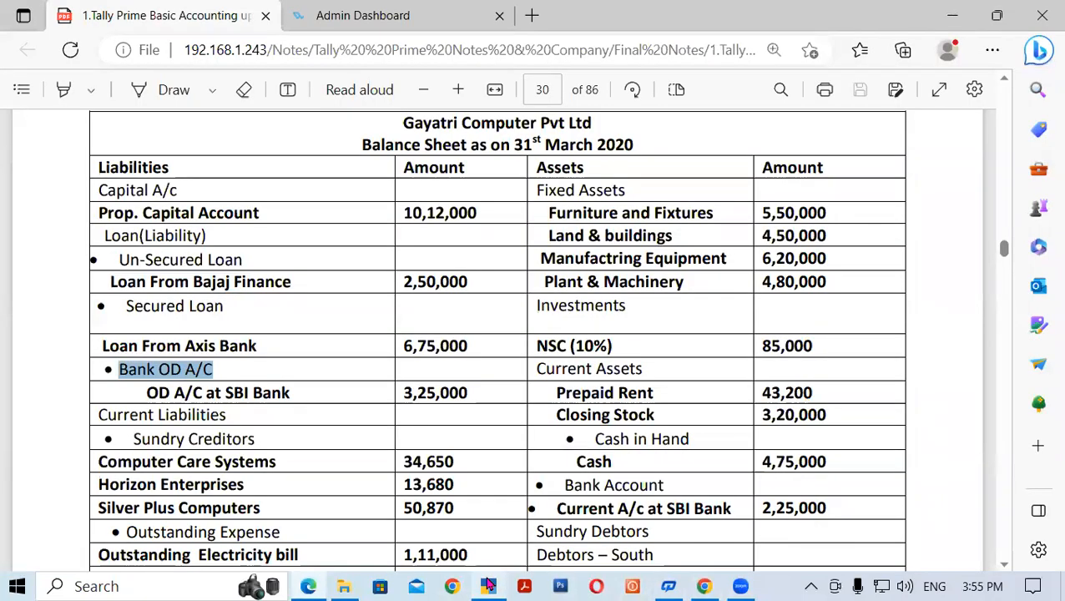
pyautogui.click(489, 586)
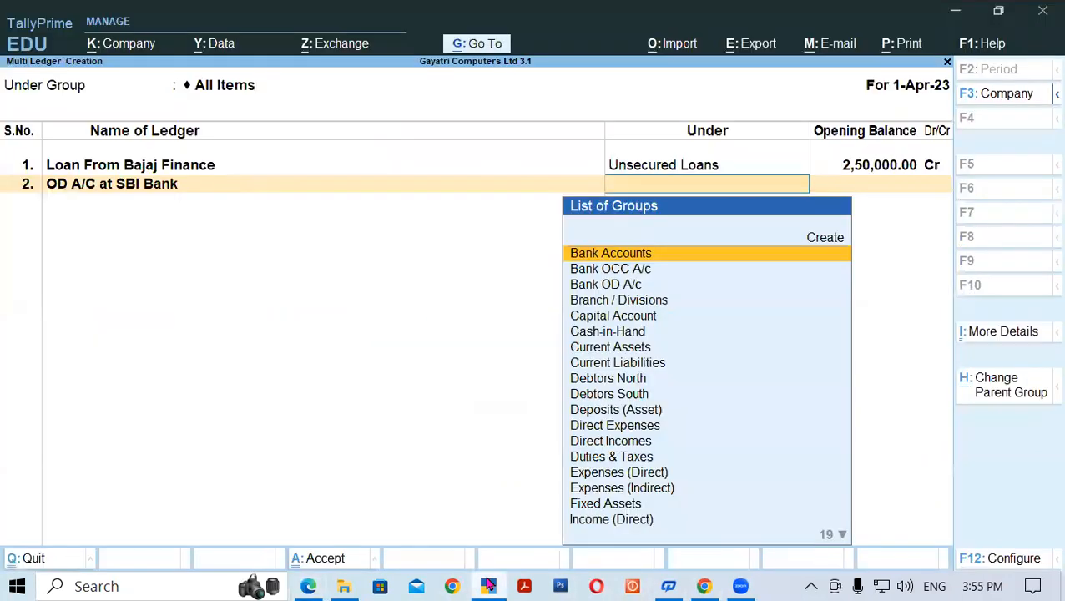
pyautogui.write('Ba')
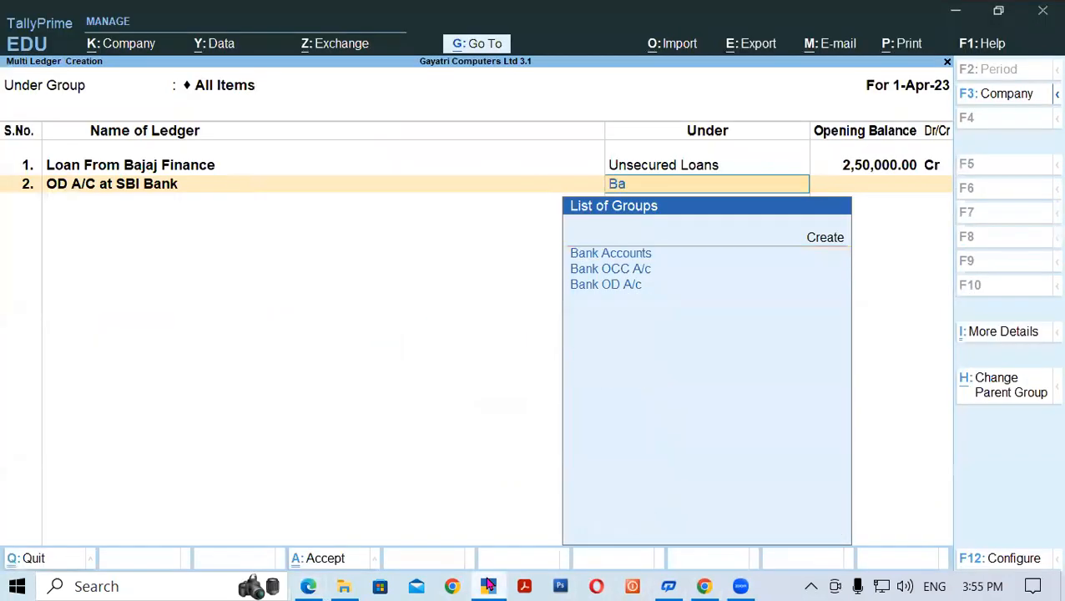
pyautogui.press('Down')
pyautogui.press('Down')
pyautogui.press('Return')
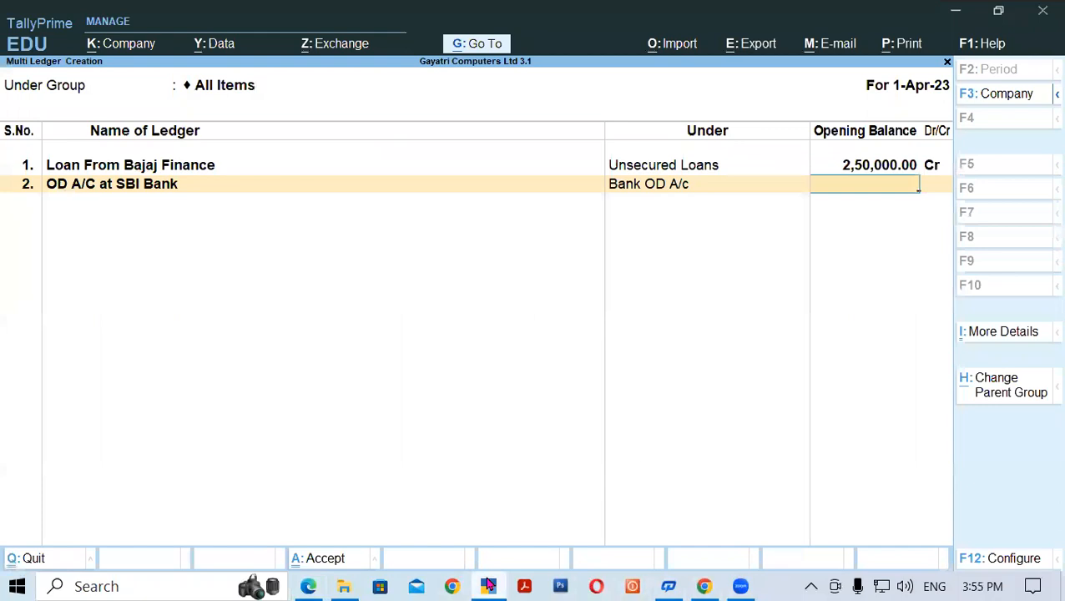
# Check the overdraft amount in the PDF notes and set OD A/C at SBI Bank's opening balance to 3,25,000 Cr
pyautogui.hotkey('alt', 'Tab')
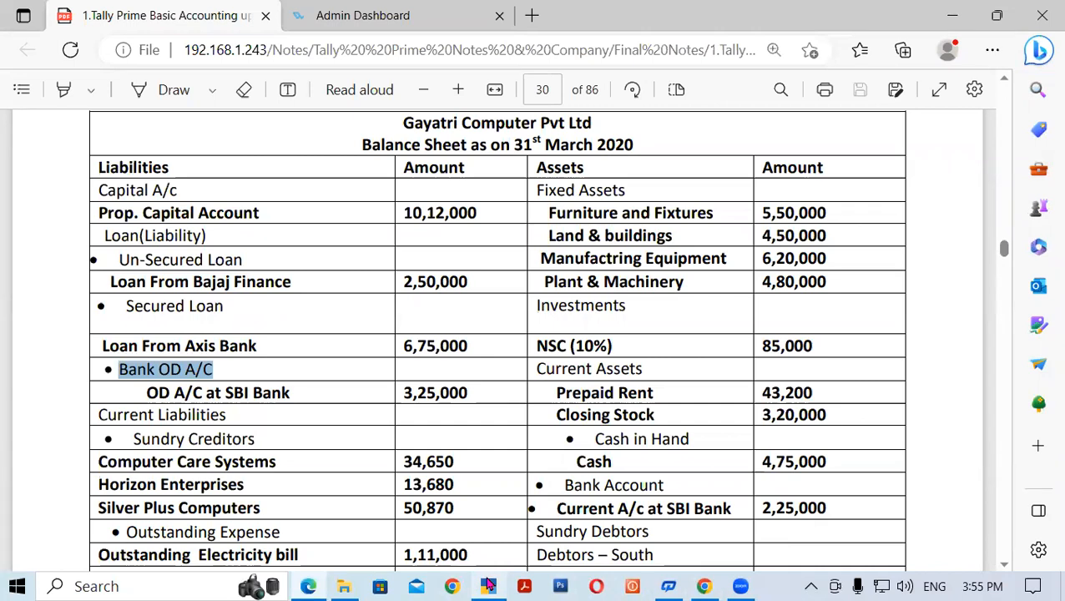
pyautogui.click(488, 585)
pyautogui.write('325000')
pyautogui.press('Return')
pyautogui.press('Return')
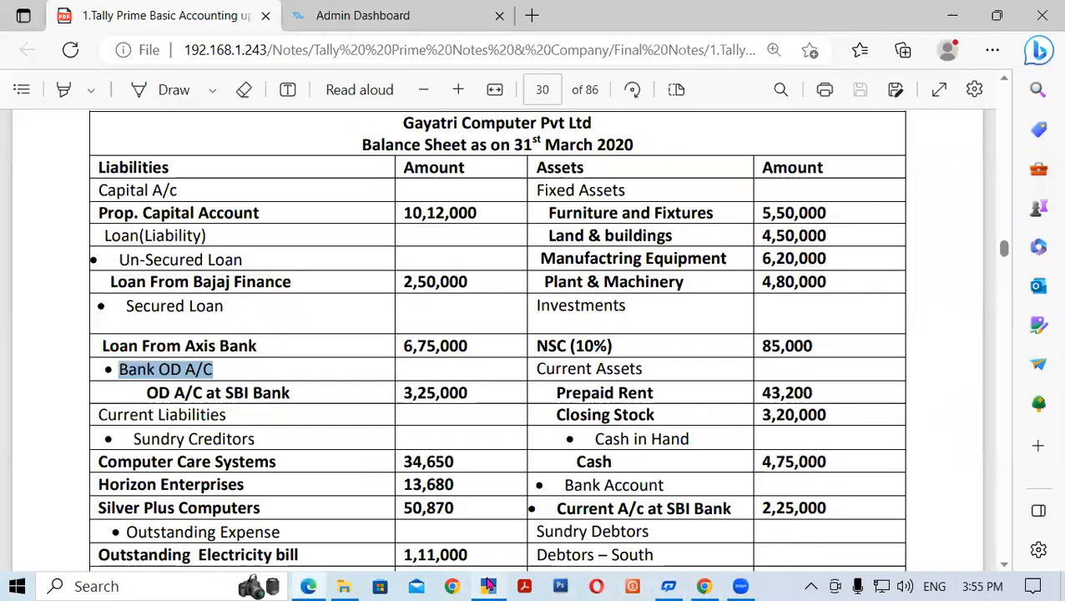
# Return to the PDF notes and highlight the Sundry Creditors entries Computer Care Systems, Horizon Enterprises and Silver Plus Computers
pyautogui.click(488, 586)
pyautogui.moveTo(101, 456); pyautogui.dragTo(278, 459)
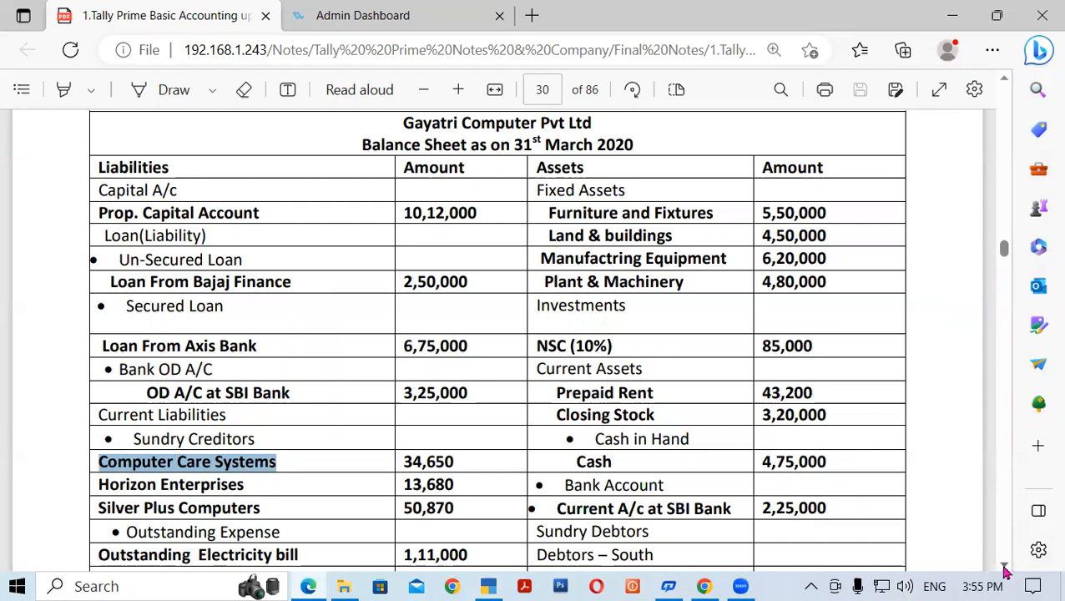
pyautogui.scroll(-3, 1004, 566)
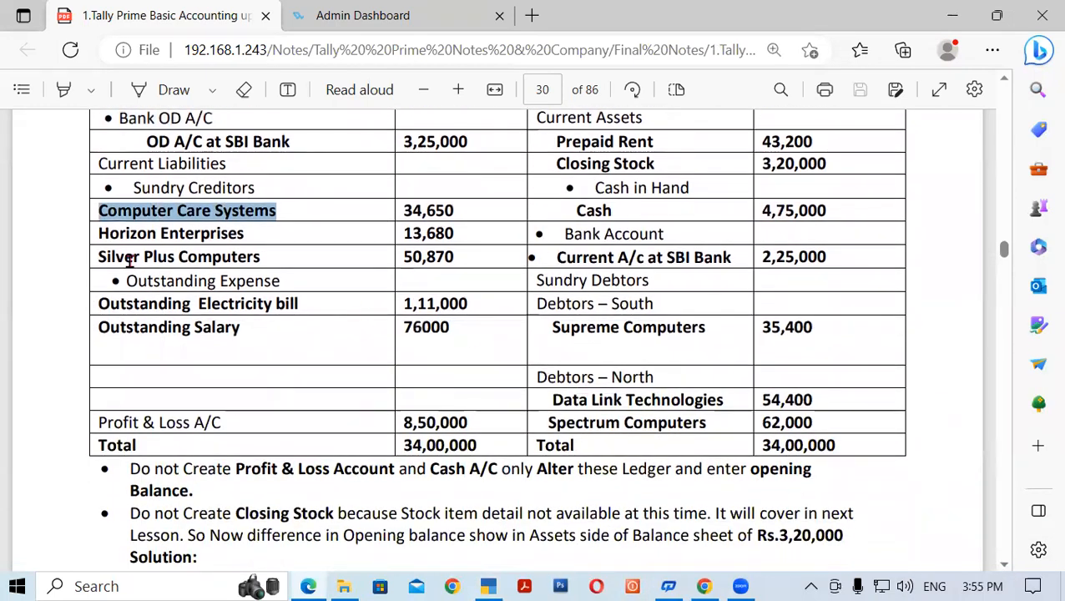
pyautogui.moveTo(98, 234); pyautogui.dragTo(244, 234)
pyautogui.moveTo(93, 258); pyautogui.dragTo(276, 261)
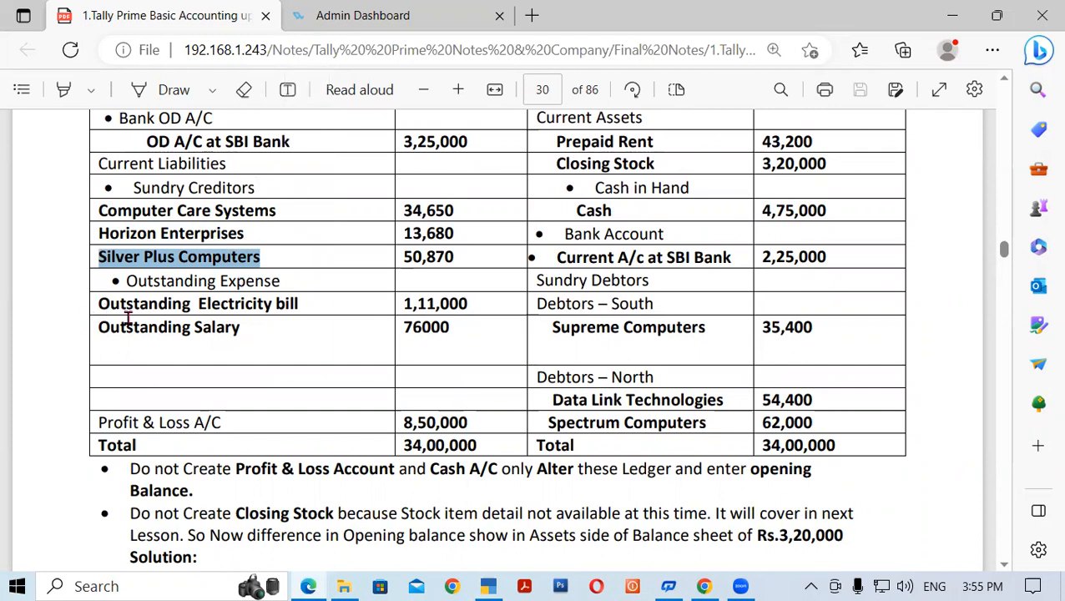
# Copy Outstanding Electricity bill from the notes into TallyPrime's third ledger row and place it under Outstanding Expense A/c
pyautogui.moveTo(99, 304); pyautogui.dragTo(308, 304)
pyautogui.hotkey('ctrl', 'c')
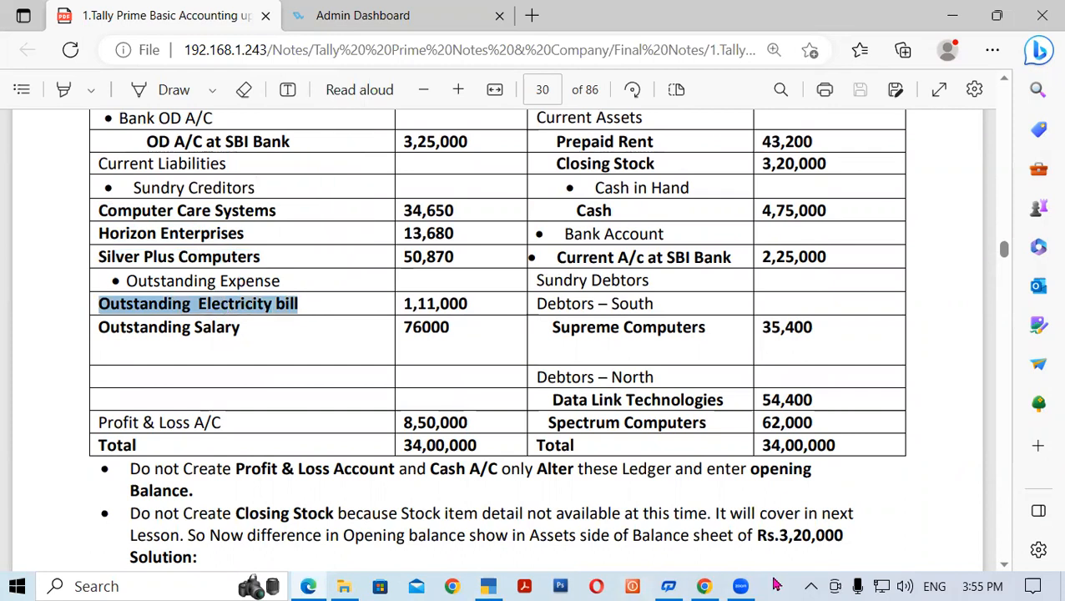
pyautogui.click(488, 586)
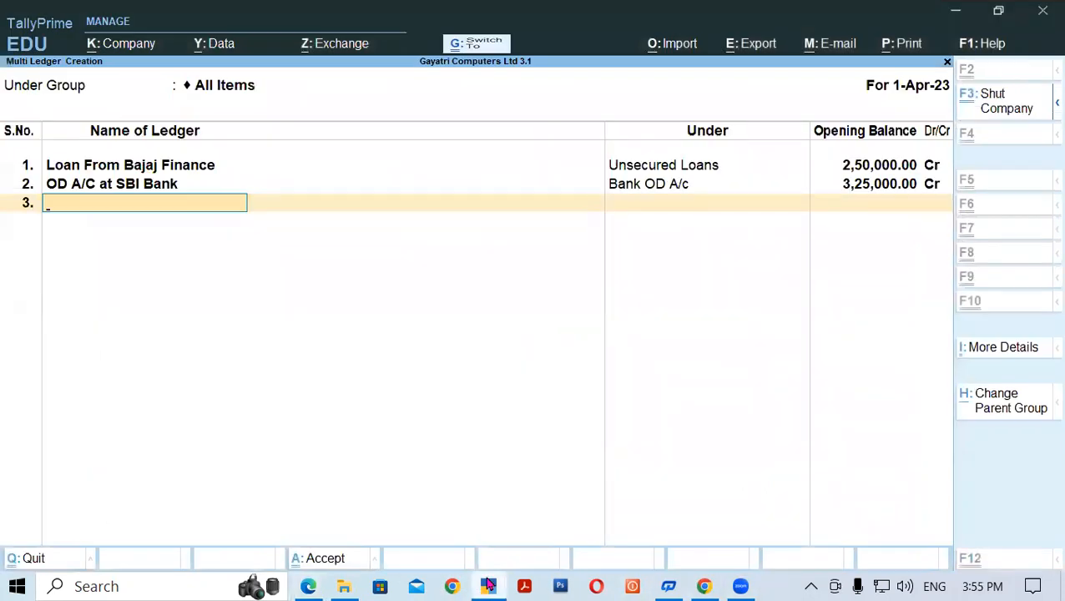
pyautogui.hotkey('ctrl', 'v')
pyautogui.press('Return')
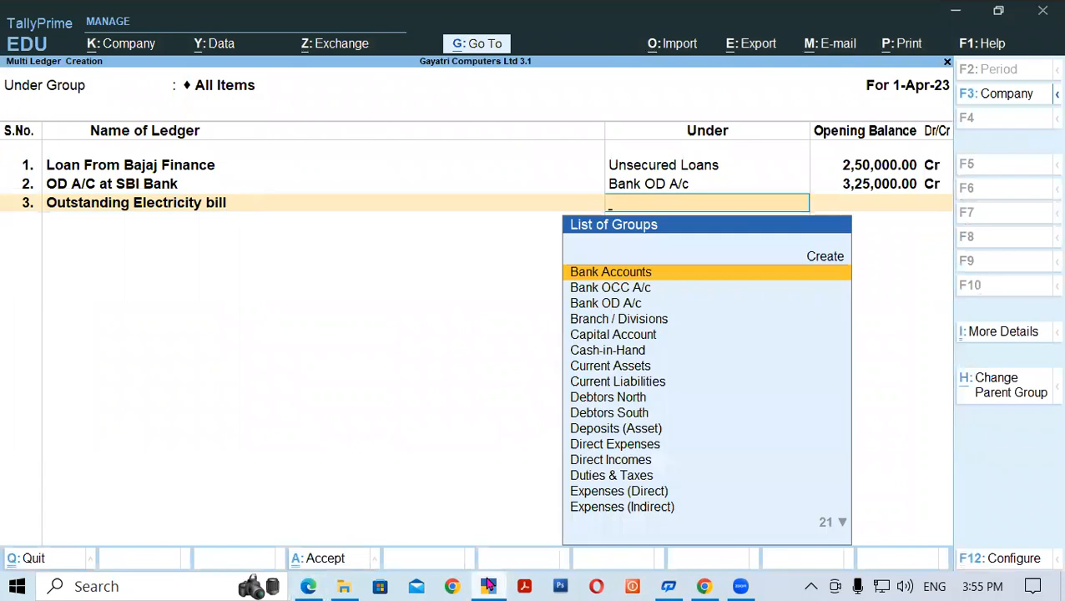
pyautogui.click(489, 586)
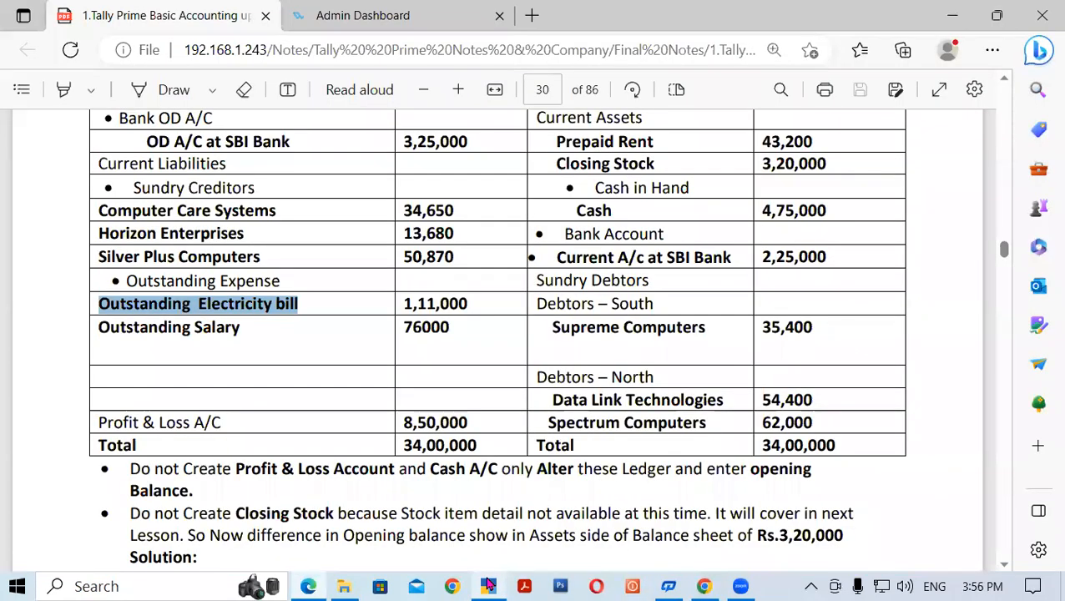
pyautogui.click(488, 586)
pyautogui.write('Ou')
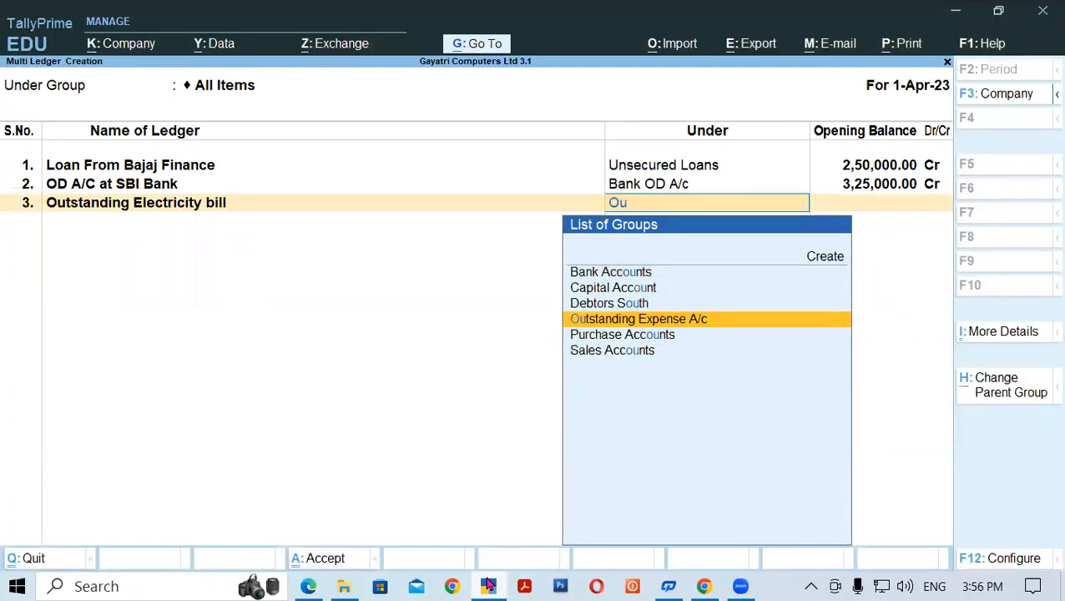
pyautogui.press('Return')
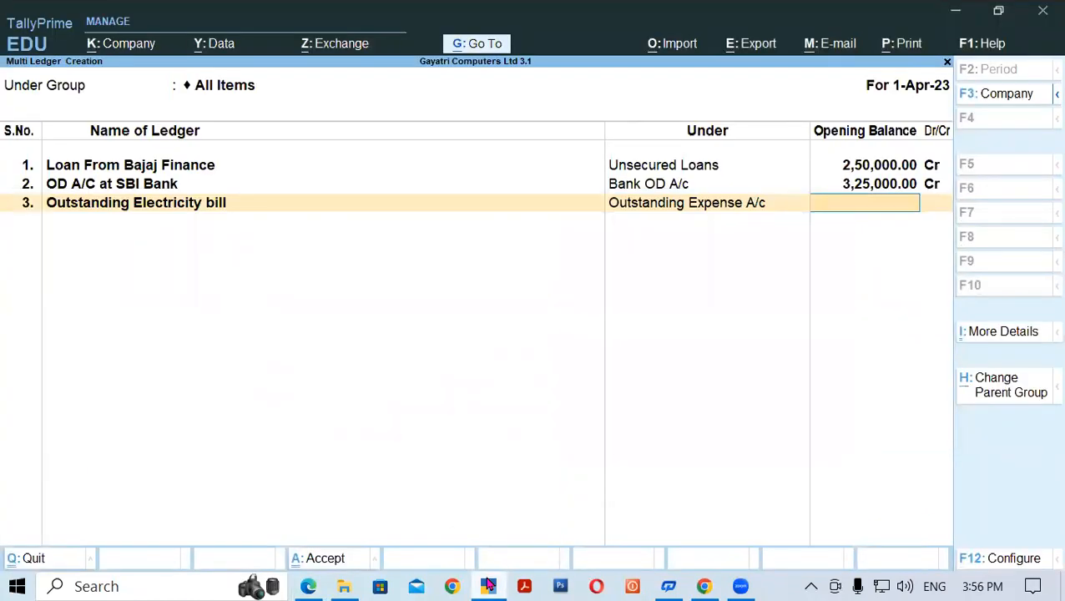
# Check the electricity bill amount in the notes and set Outstanding Electricity bill's opening balance to 1,11,000 Cr
pyautogui.click(488, 585)
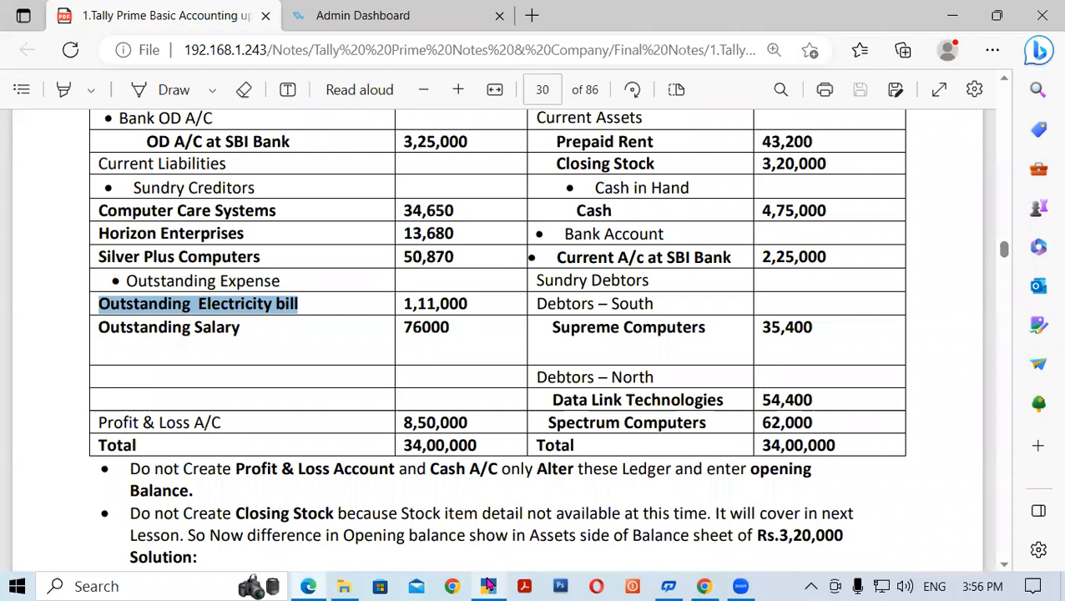
pyautogui.click(488, 586)
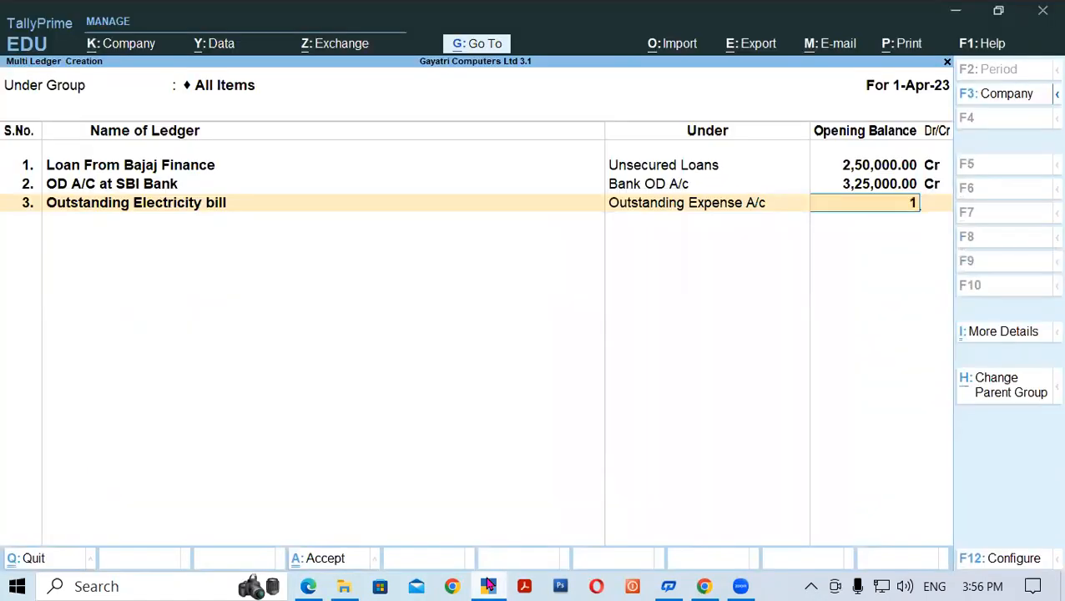
pyautogui.write('111000')
pyautogui.press('Return')
pyautogui.press('Return')
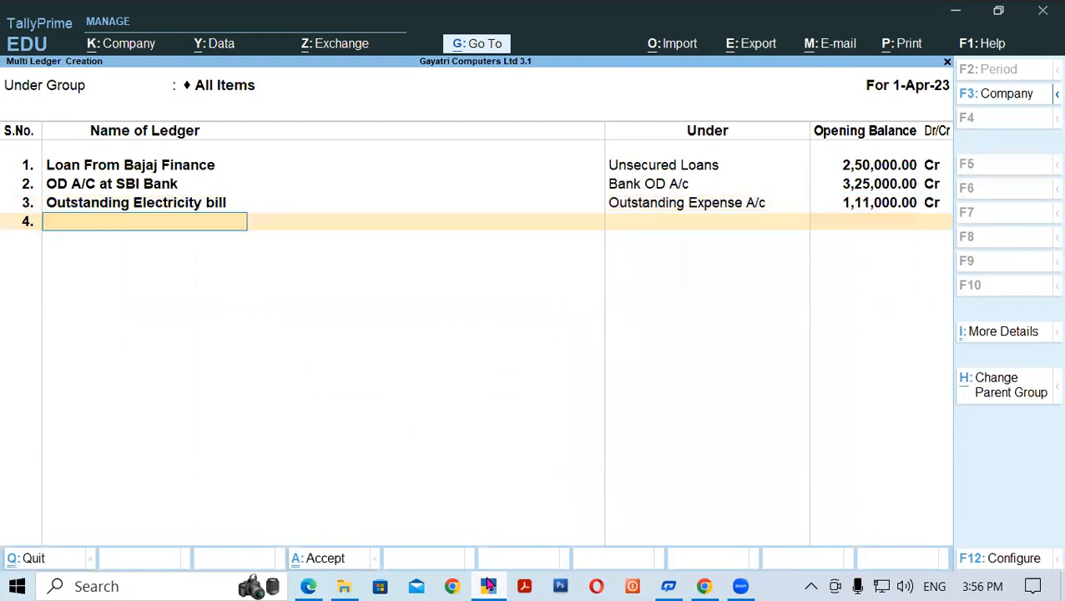
# Check the notes and add the ledger Outstanding Salary under Outstanding Expense A/c with an opening balance of 76,000 Cr
pyautogui.click(488, 585)
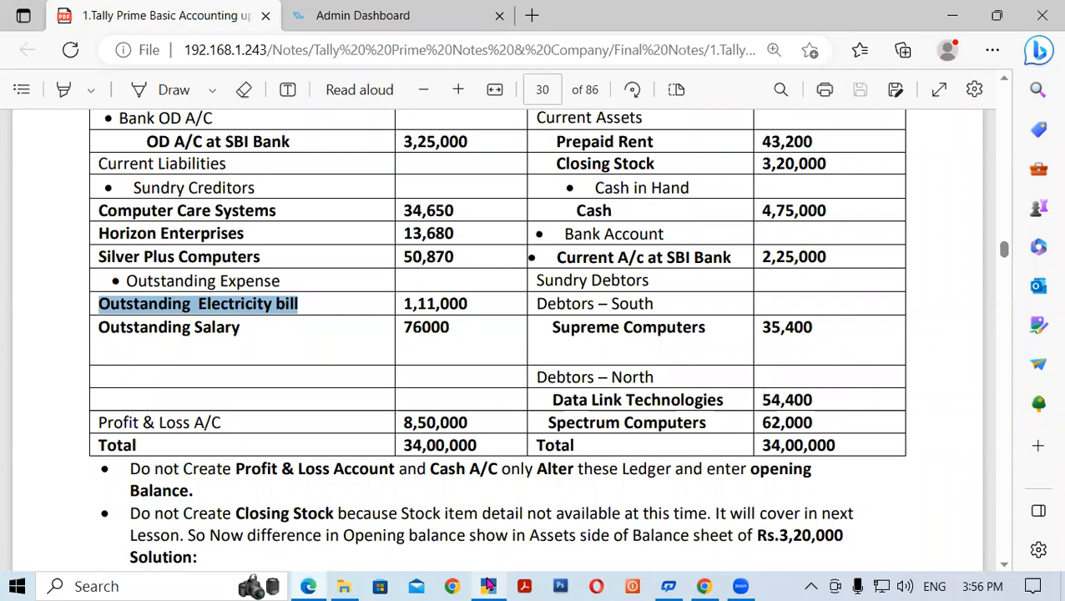
pyautogui.click(488, 585)
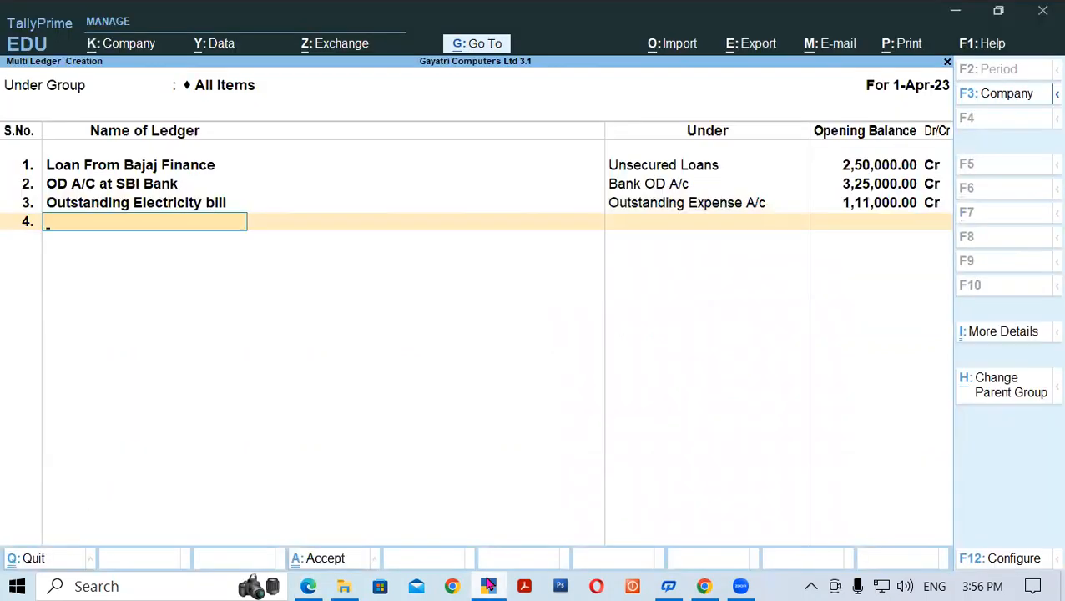
pyautogui.write('Outstanding Salary')
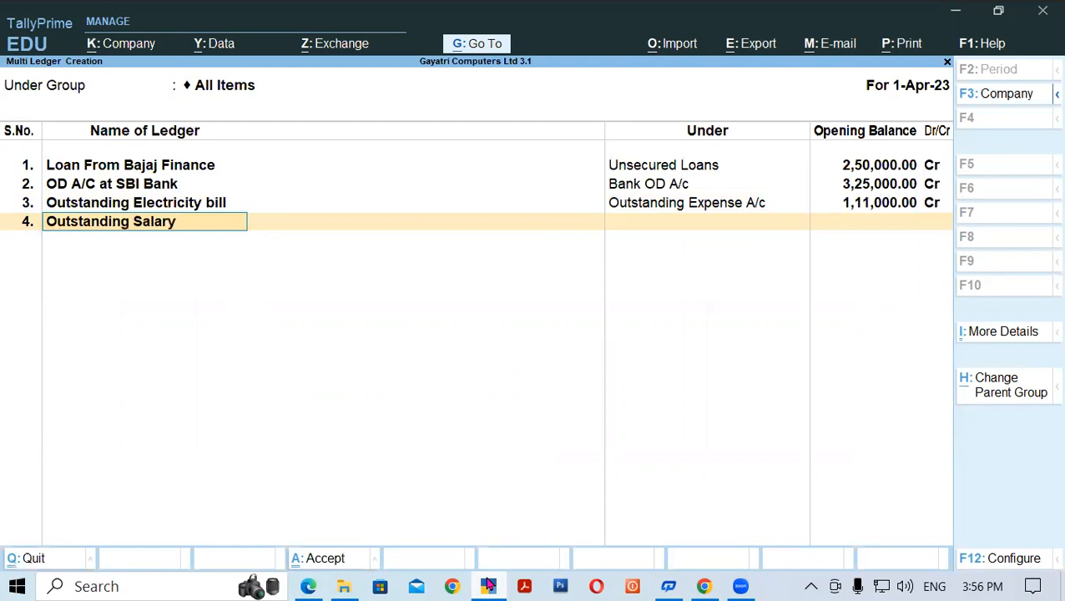
pyautogui.press('Return')
pyautogui.write('O')
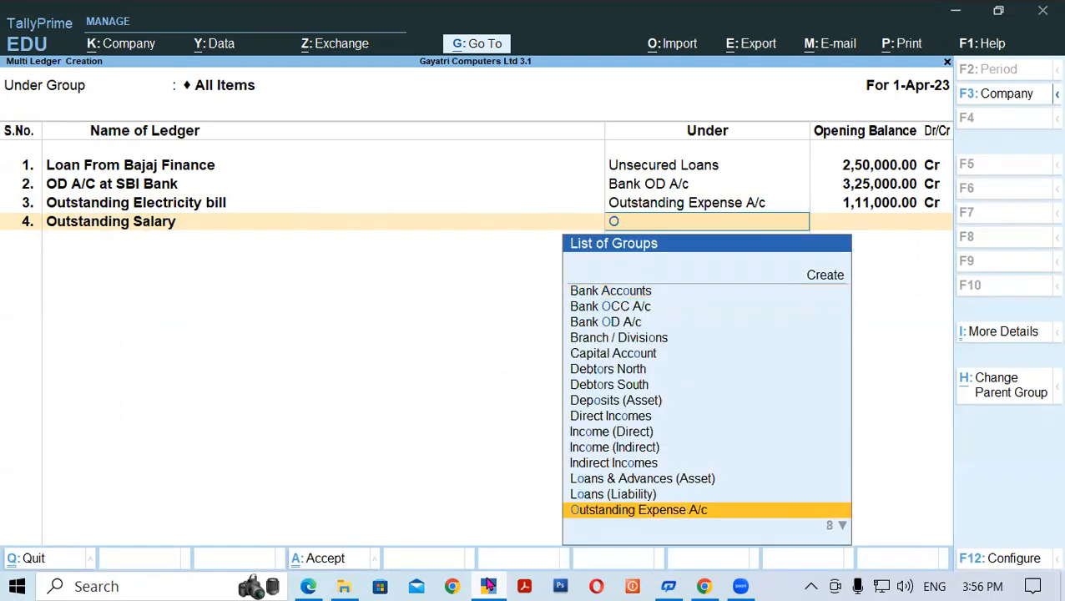
pyautogui.press('Return')
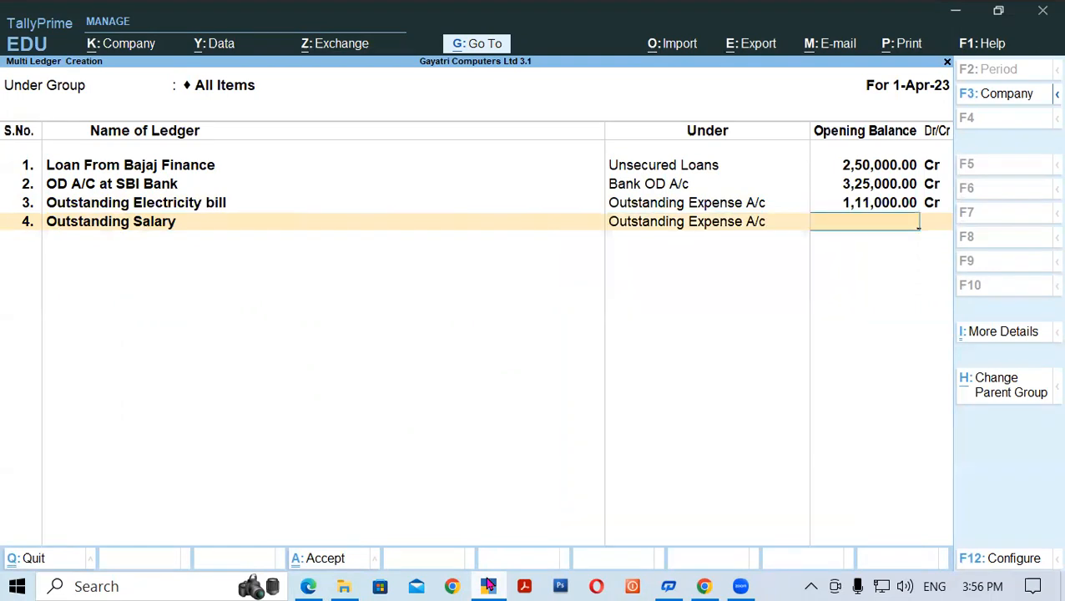
pyautogui.write('76,000')
pyautogui.press('Return')
pyautogui.press('Return')
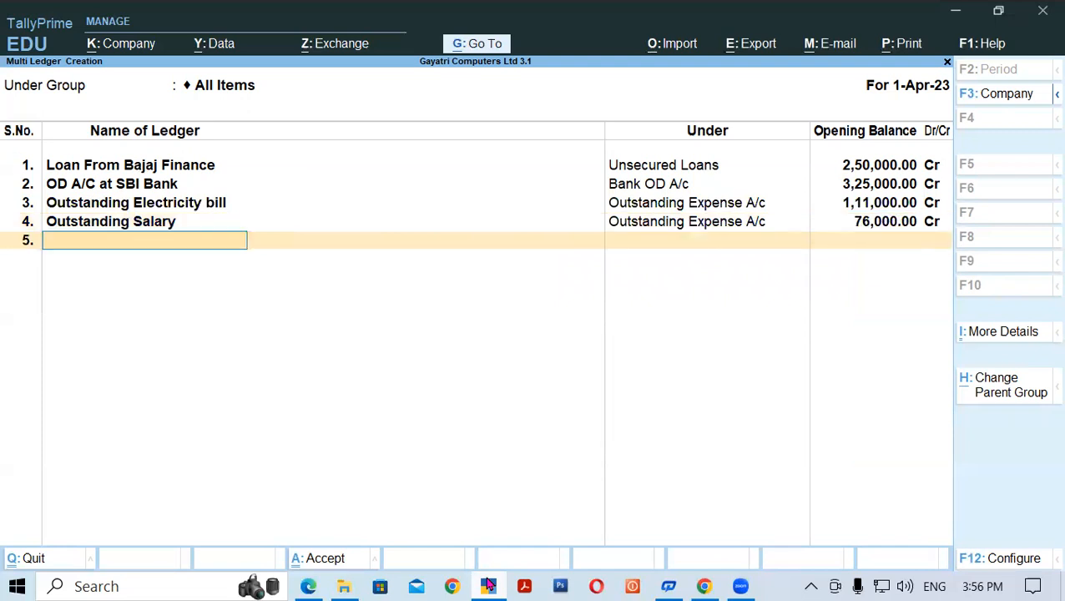
# Return to the PDF notes and review the entered ledgers' names, groups and amounts in the Create Ledger solution table
pyautogui.click(705, 586)
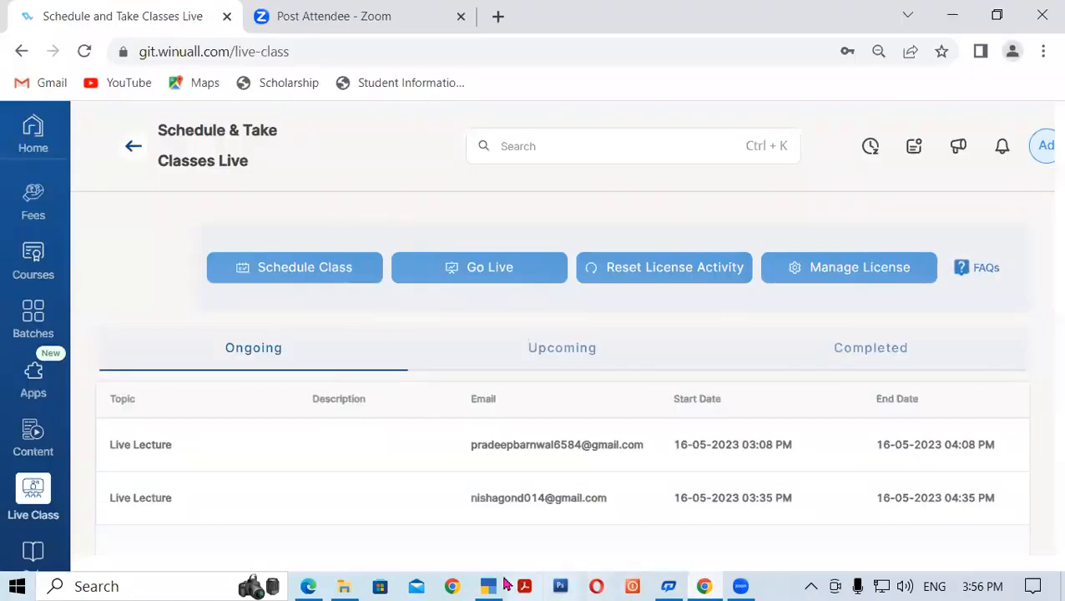
pyautogui.click(311, 585)
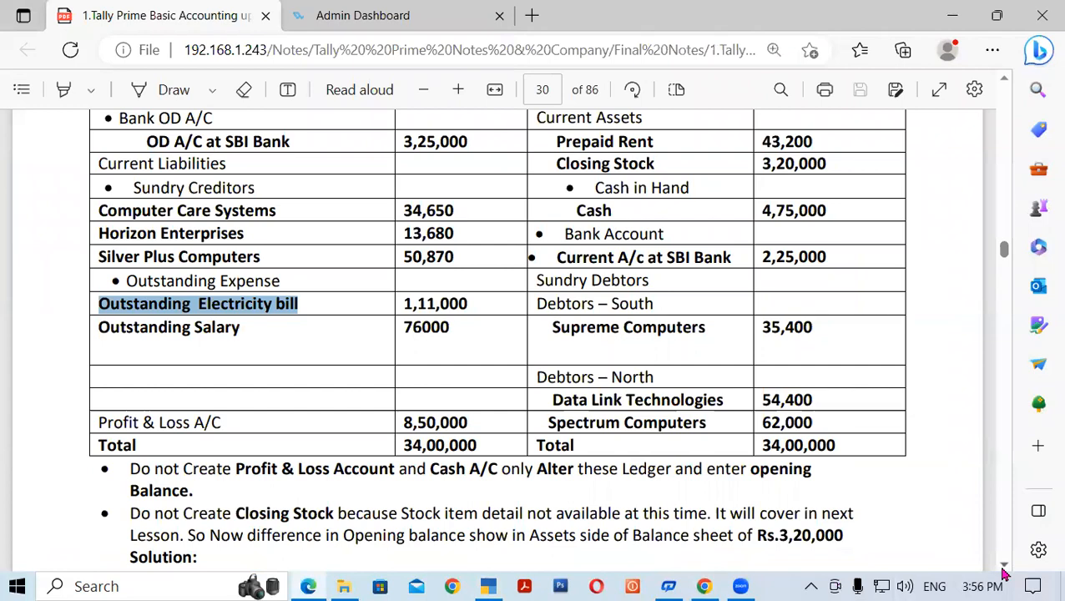
pyautogui.scroll(-5, 1004, 569)
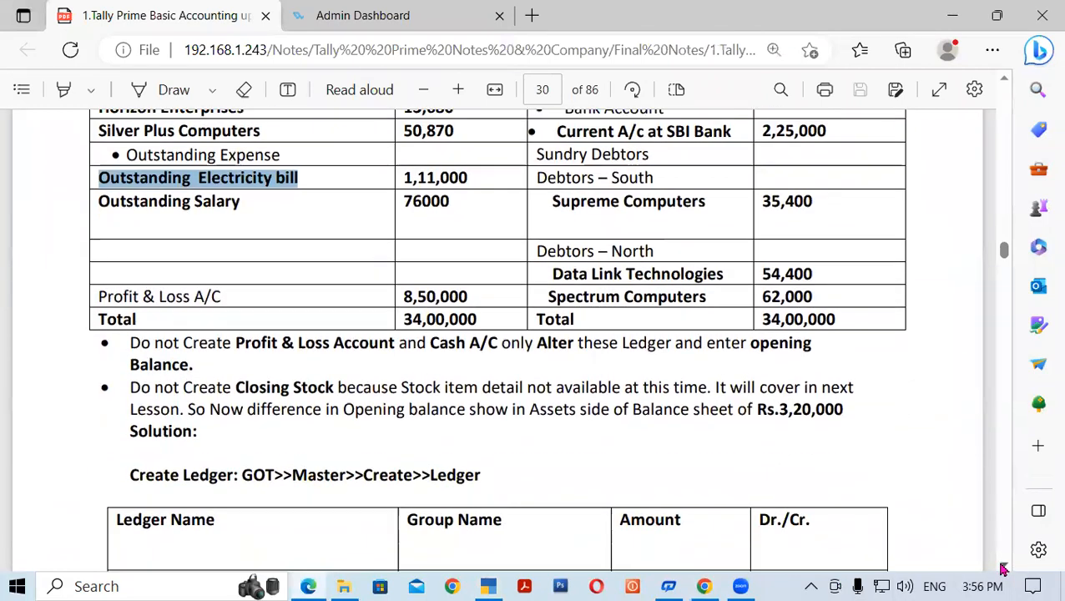
pyautogui.scroll(-1, 1003, 569)
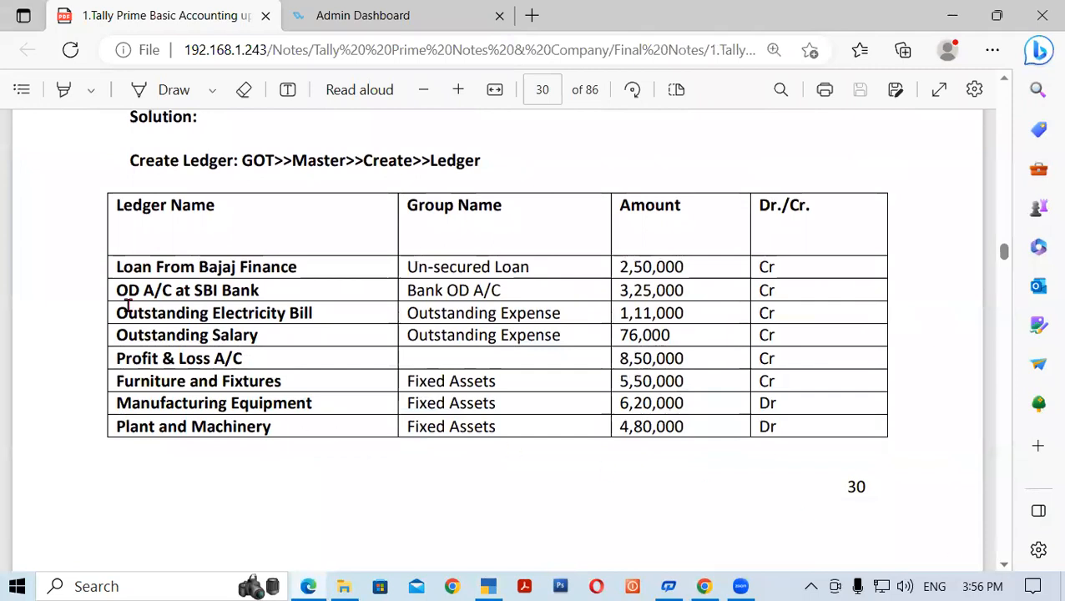
pyautogui.moveTo(116, 267); pyautogui.dragTo(292, 267)
pyautogui.moveTo(407, 267); pyautogui.dragTo(530, 266)
pyautogui.moveTo(618, 267); pyautogui.dragTo(709, 267)
pyautogui.moveTo(117, 291); pyautogui.dragTo(225, 300)
pyautogui.moveTo(620, 288); pyautogui.dragTo(703, 287)
pyautogui.moveTo(176, 315); pyautogui.dragTo(269, 315)
pyautogui.moveTo(619, 313); pyautogui.dragTo(688, 308)
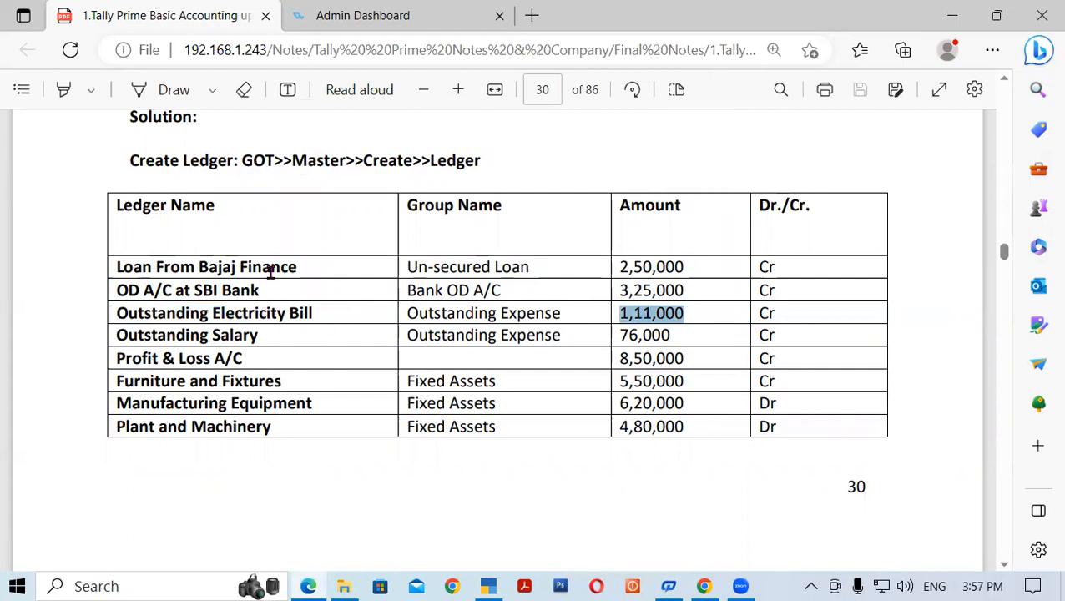
pyautogui.moveTo(178, 267); pyautogui.dragTo(321, 271)
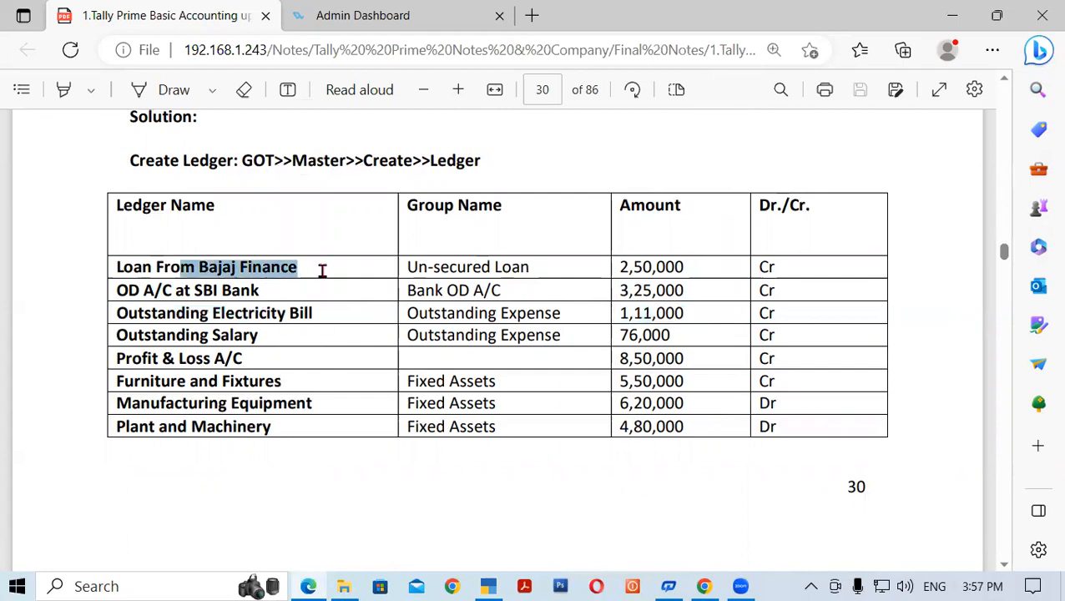
pyautogui.moveTo(194, 290); pyautogui.dragTo(267, 289)
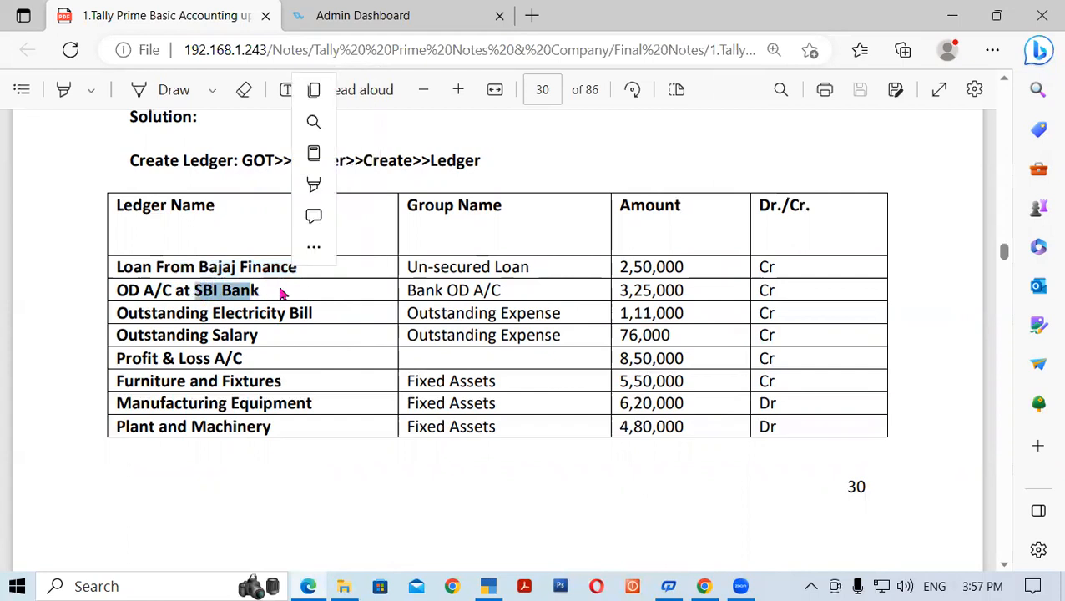
pyautogui.moveTo(214, 313); pyautogui.dragTo(311, 313)
pyautogui.moveTo(212, 335); pyautogui.dragTo(249, 335)
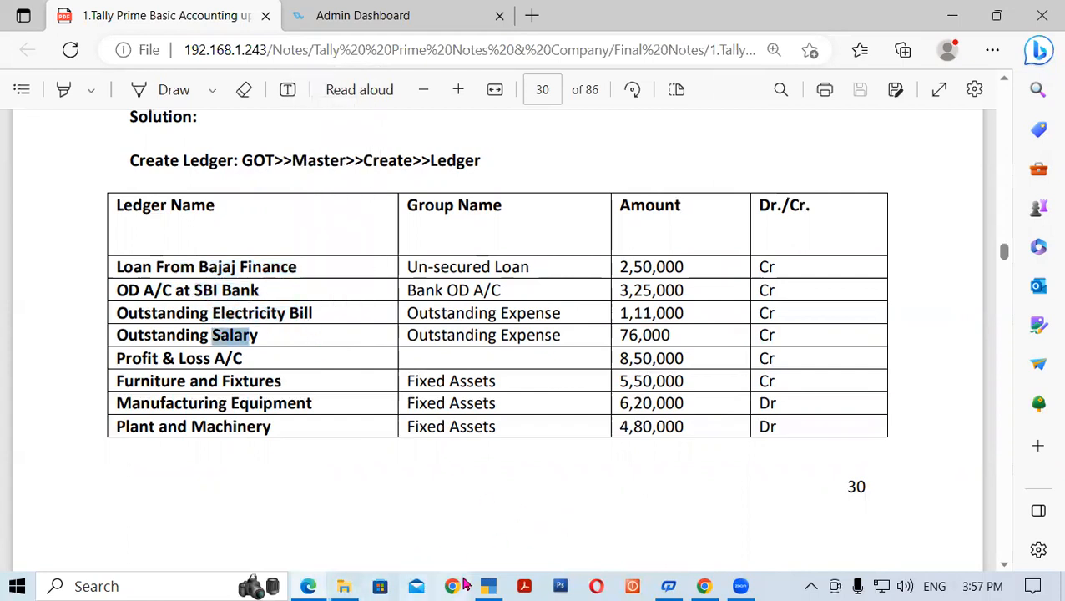
# Find the next ledger in the PDF notes and copy Furniture and Fixtures into TallyPrime's fifth ledger row
pyautogui.click(484, 586)
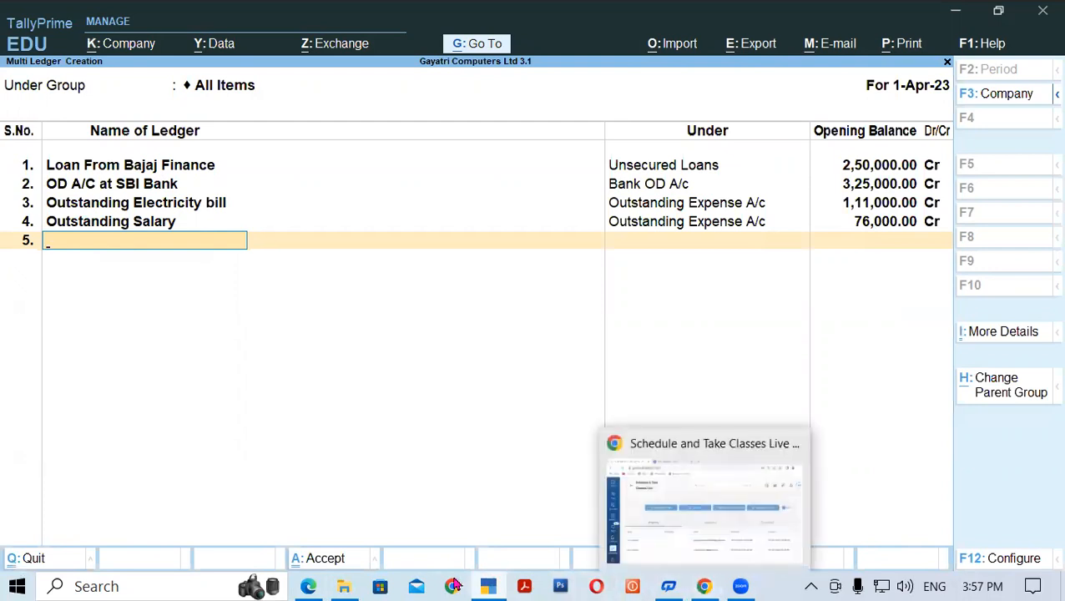
pyautogui.click(323, 583)
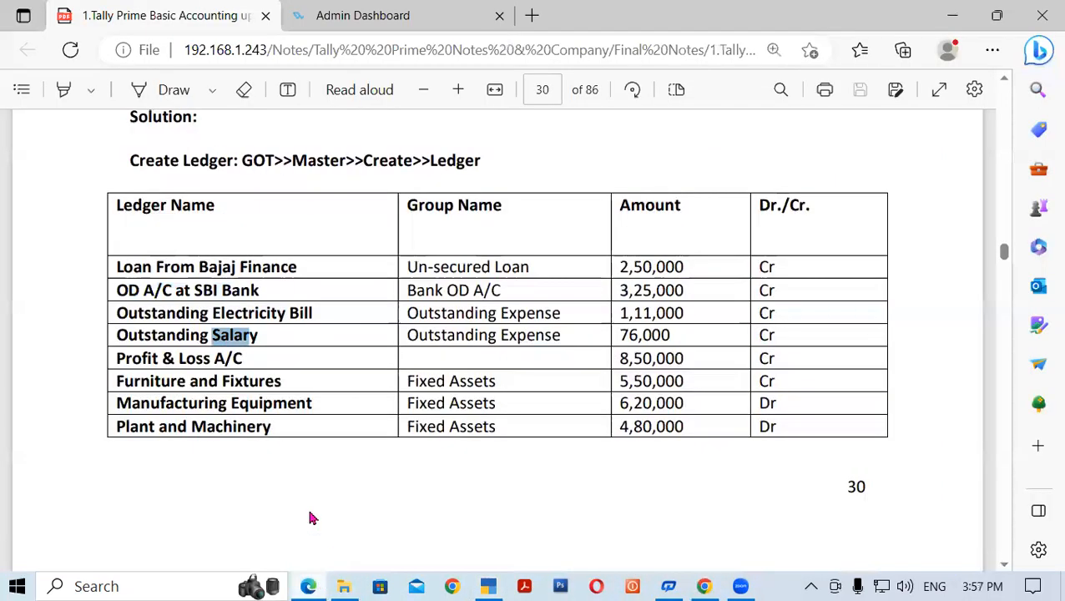
pyautogui.scroll(-2, 1010, 564)
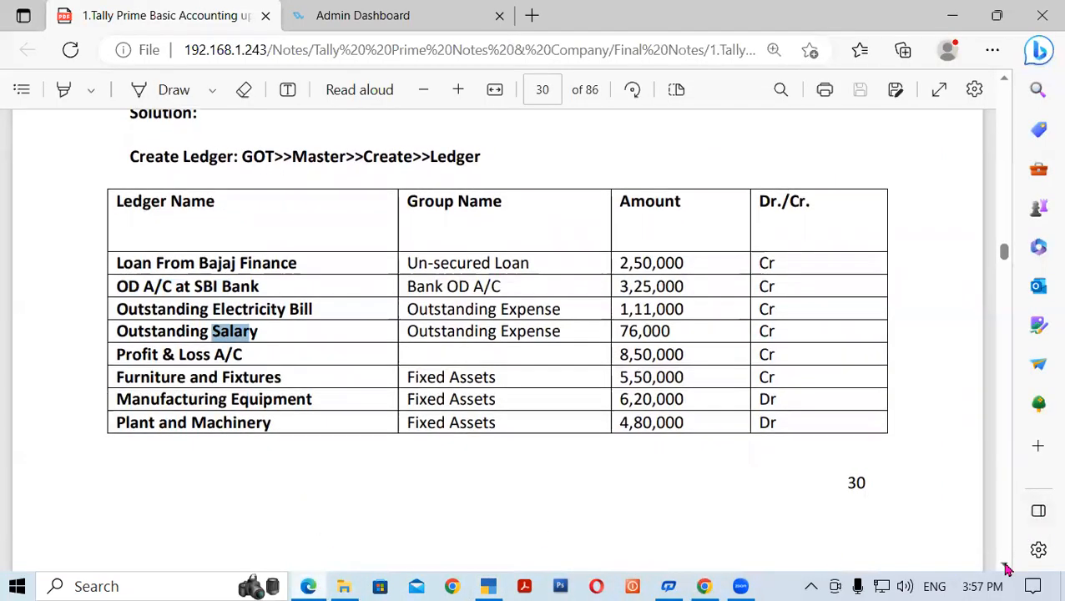
pyautogui.moveTo(121, 234); pyautogui.dragTo(245, 233)
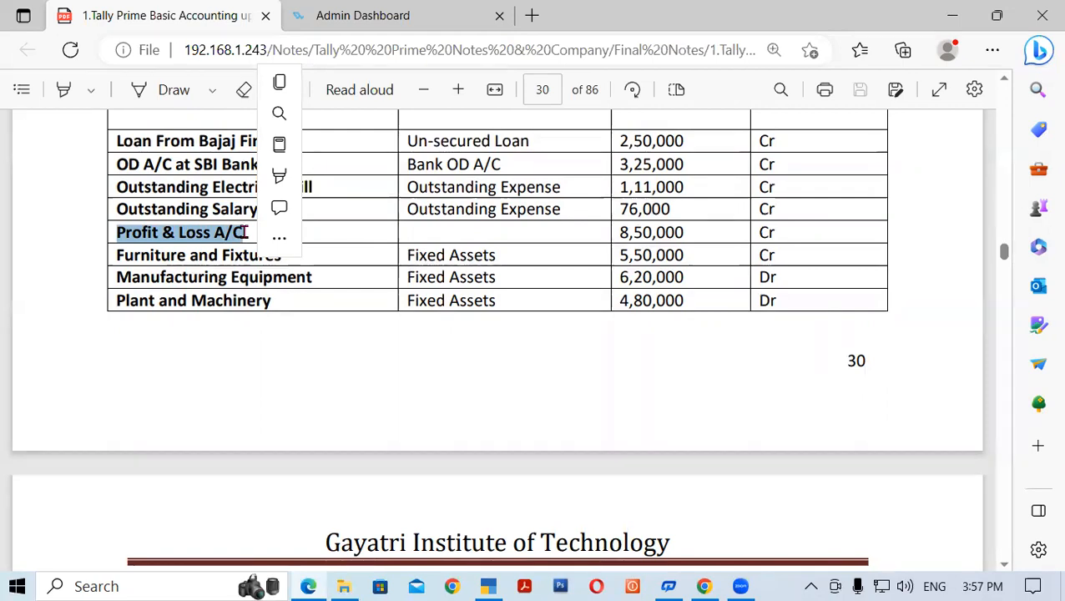
pyautogui.click(190, 281)
pyautogui.moveTo(117, 255); pyautogui.dragTo(288, 252)
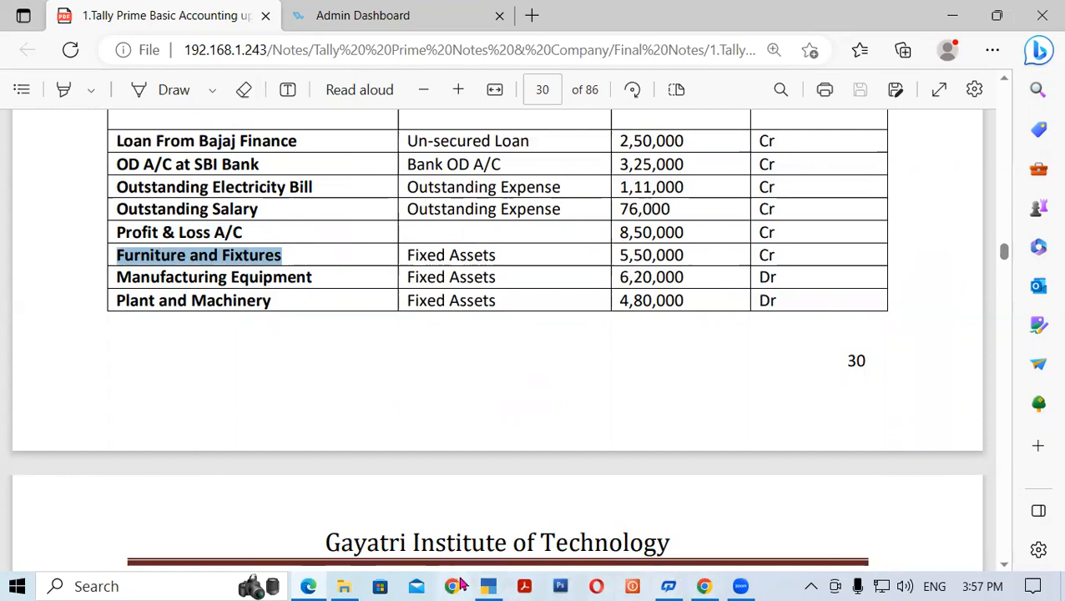
pyautogui.click(490, 586)
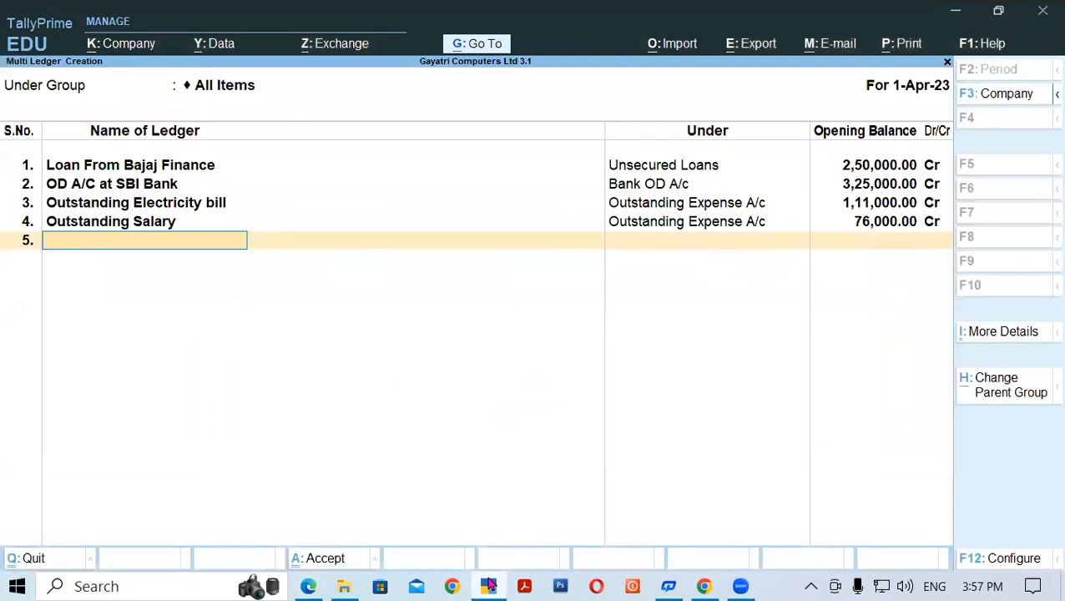
pyautogui.hotkey('ctrl', 'alt', 'v')
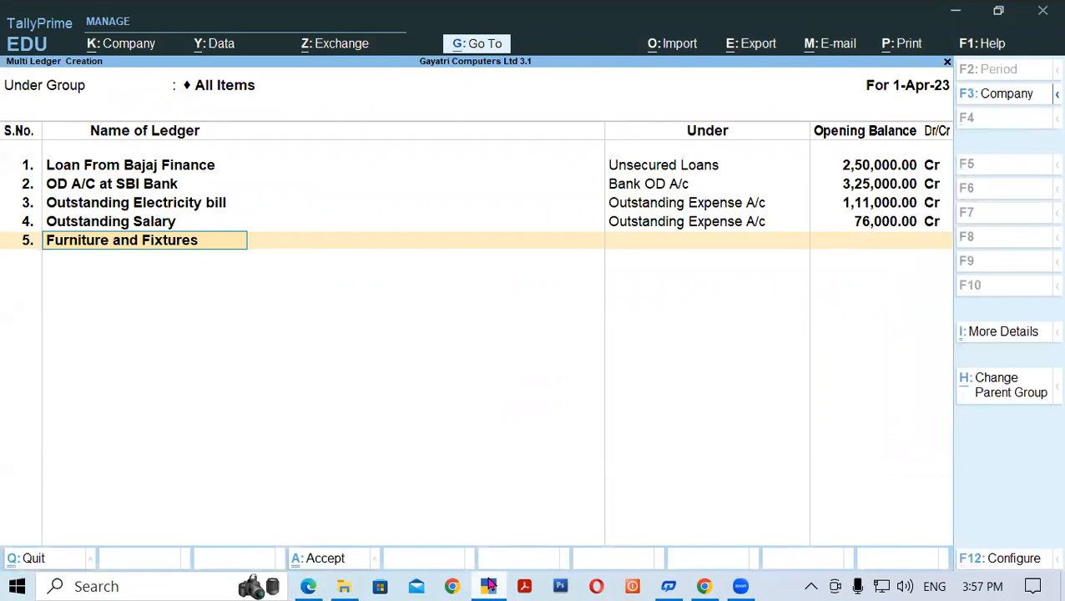
pyautogui.press('Return')
# Check the notes and place Furniture and Fixtures under Fixed Assets with an opening balance of 5,50,000 Dr
pyautogui.click(490, 586)
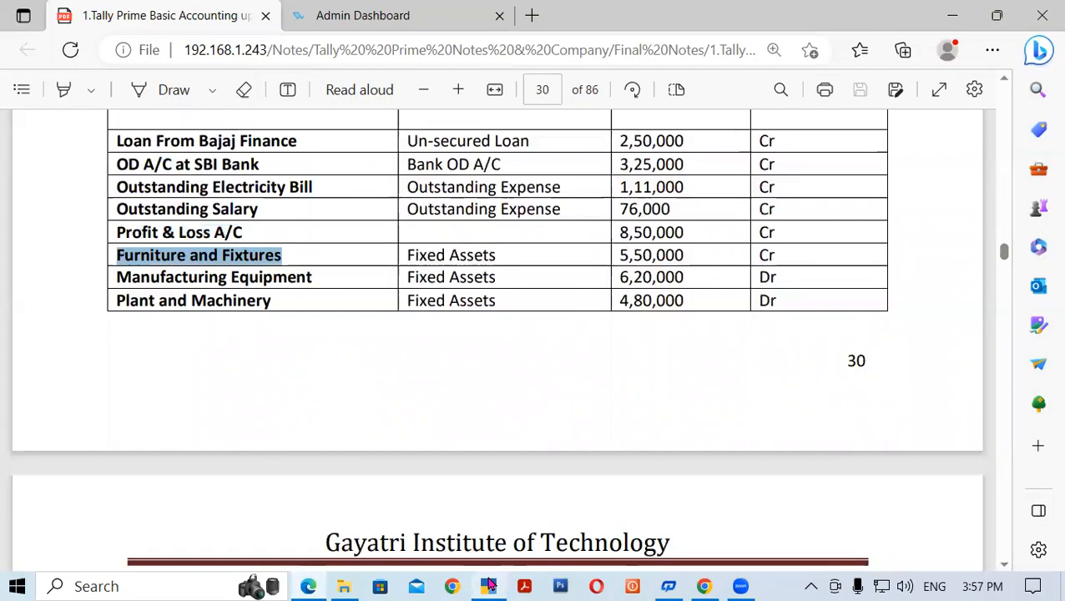
pyautogui.click(490, 586)
pyautogui.write('Fi')
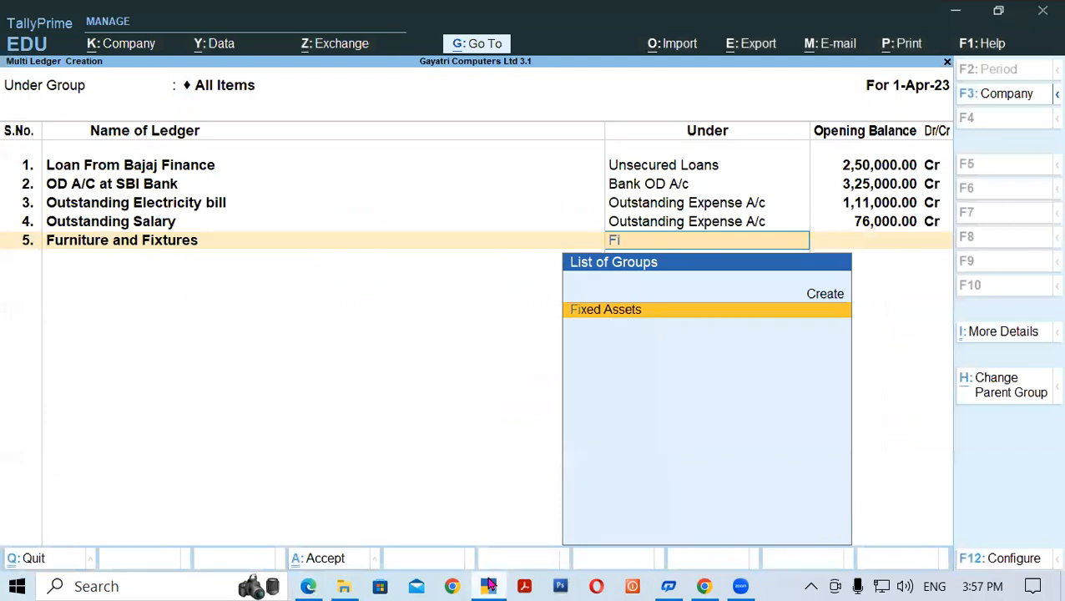
pyautogui.press('Return')
pyautogui.click(490, 586)
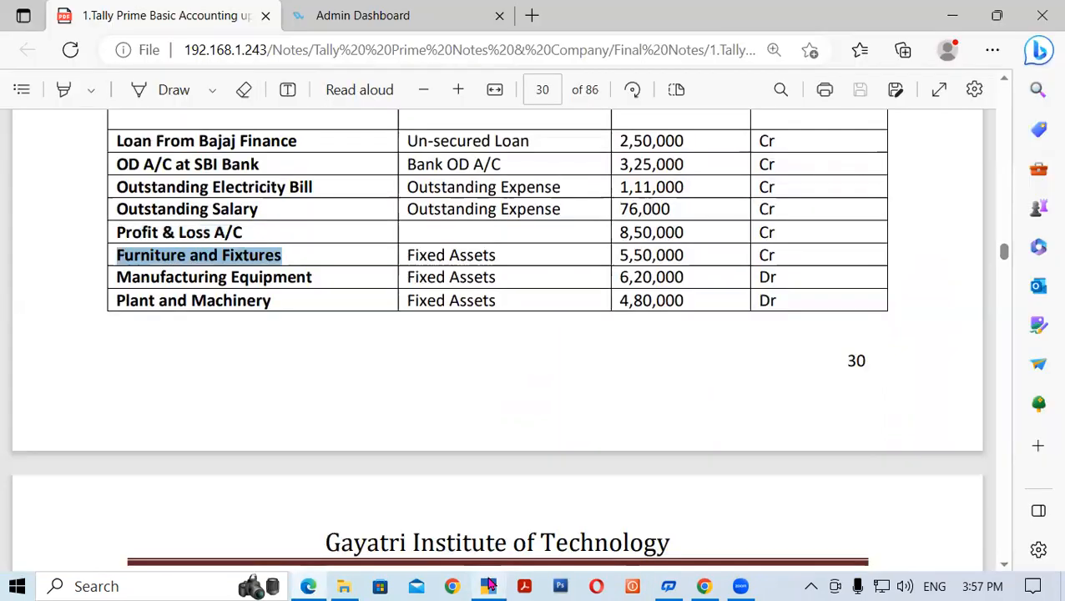
pyautogui.click(490, 585)
pyautogui.write('550000')
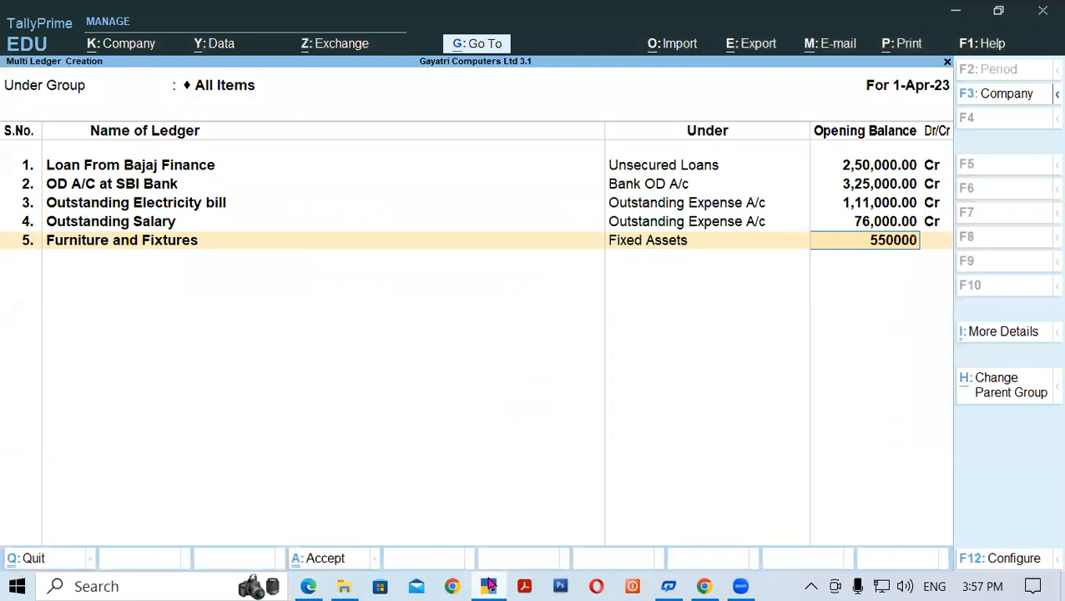
pyautogui.press('Return')
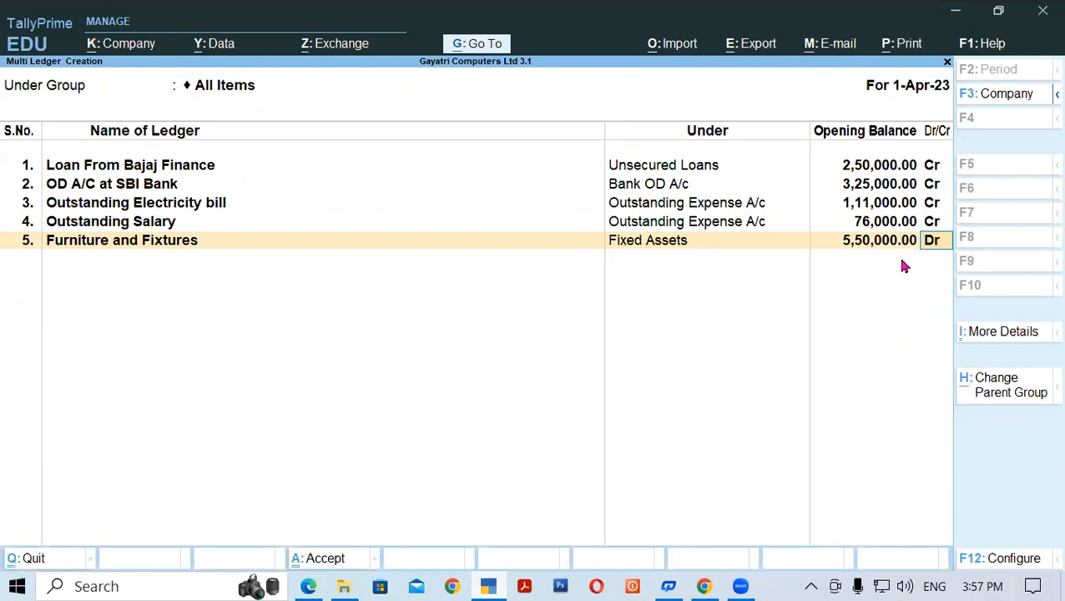
pyautogui.press('Return')
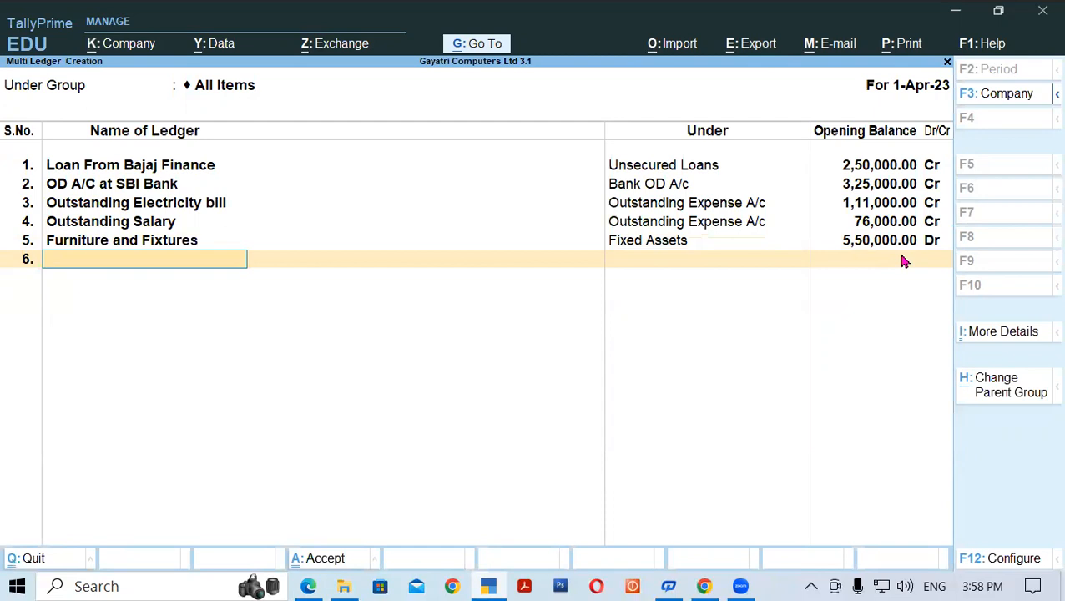
# Copy Manufacturing Equipment from the PDF notes into TallyPrime's sixth ledger row and place it under Fixed Assets
pyautogui.click(305, 586)
pyautogui.moveTo(118, 276); pyautogui.dragTo(316, 278)
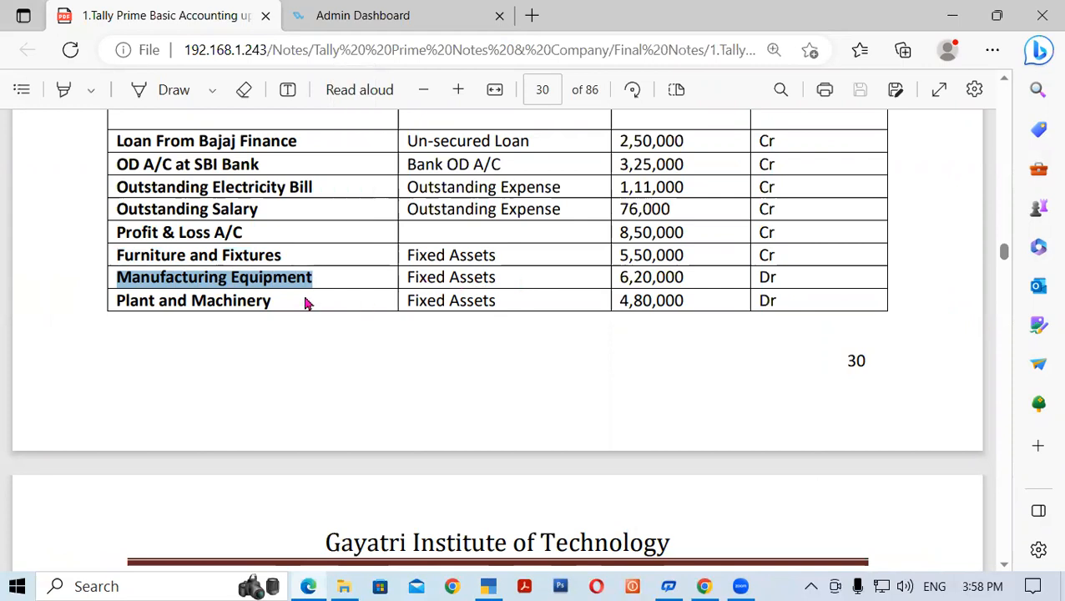
pyautogui.click(484, 586)
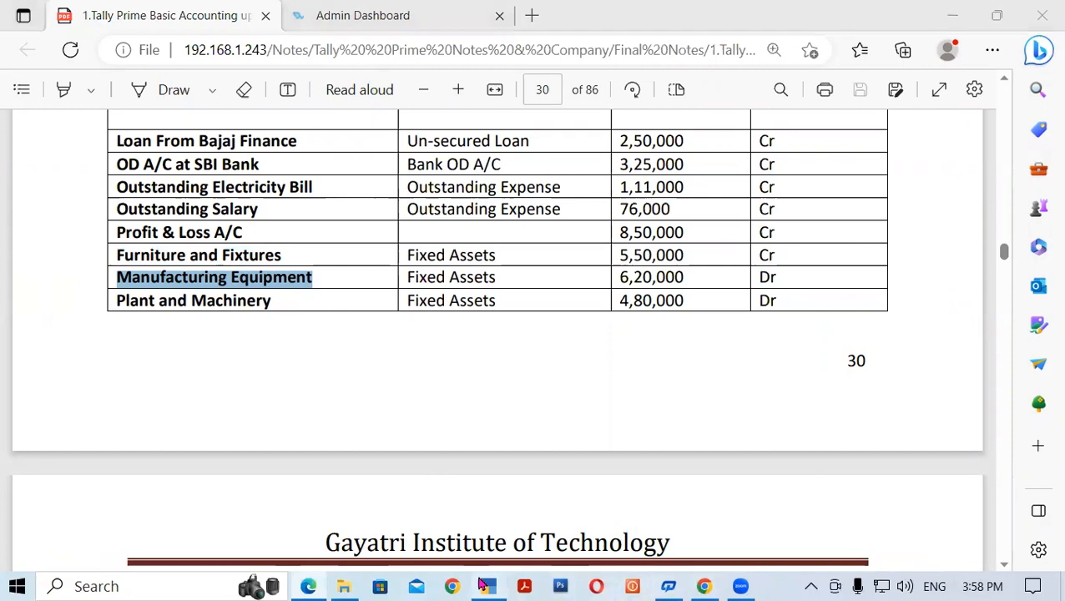
pyautogui.hotkey('ctrl', 'alt', 'v')
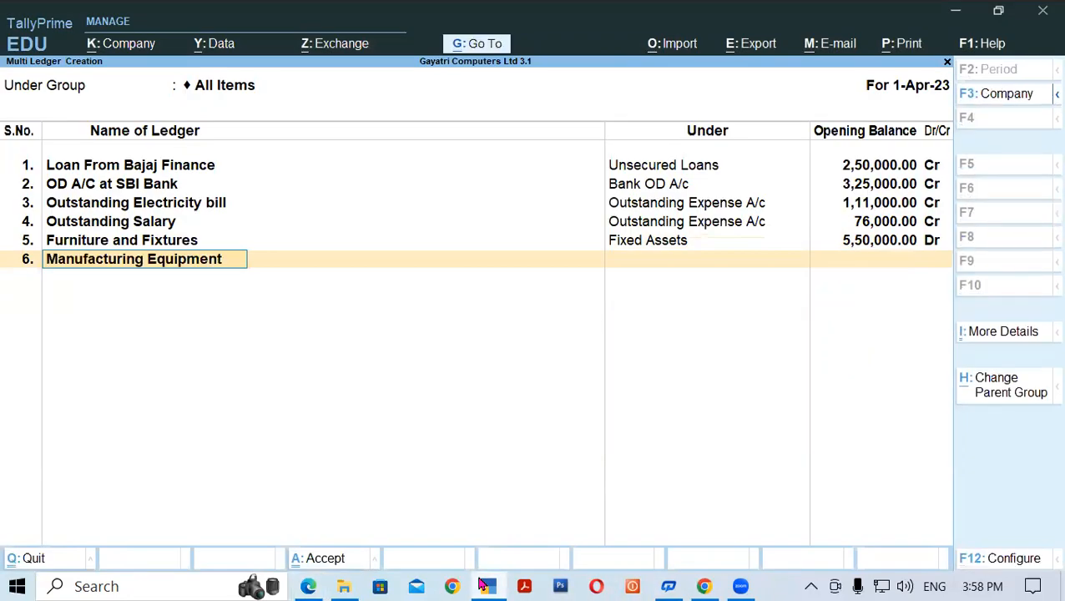
pyautogui.press('Return')
pyautogui.write('Fi')
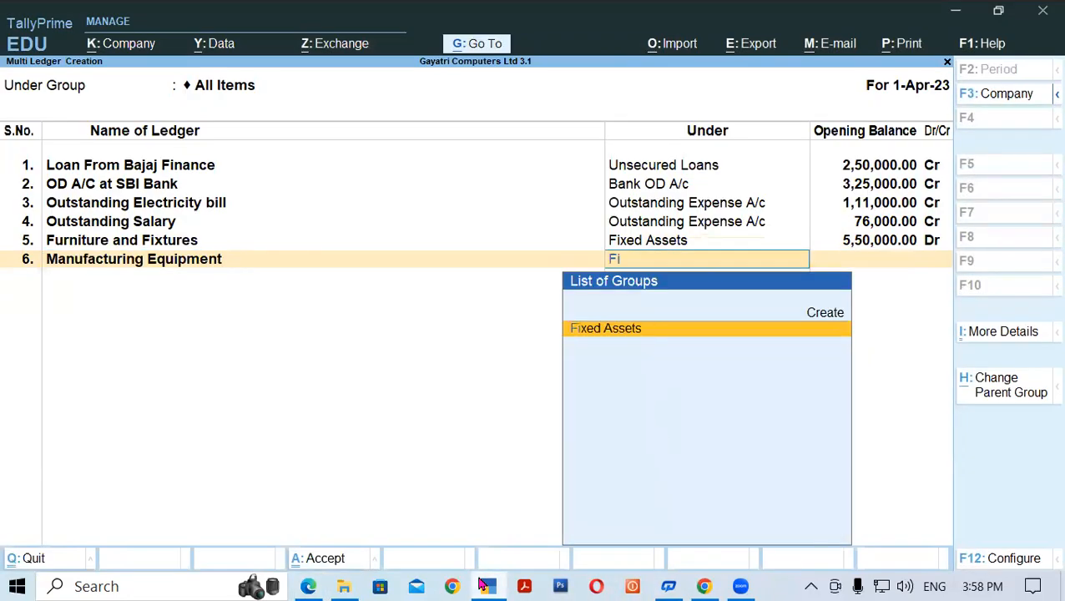
pyautogui.press('Return')
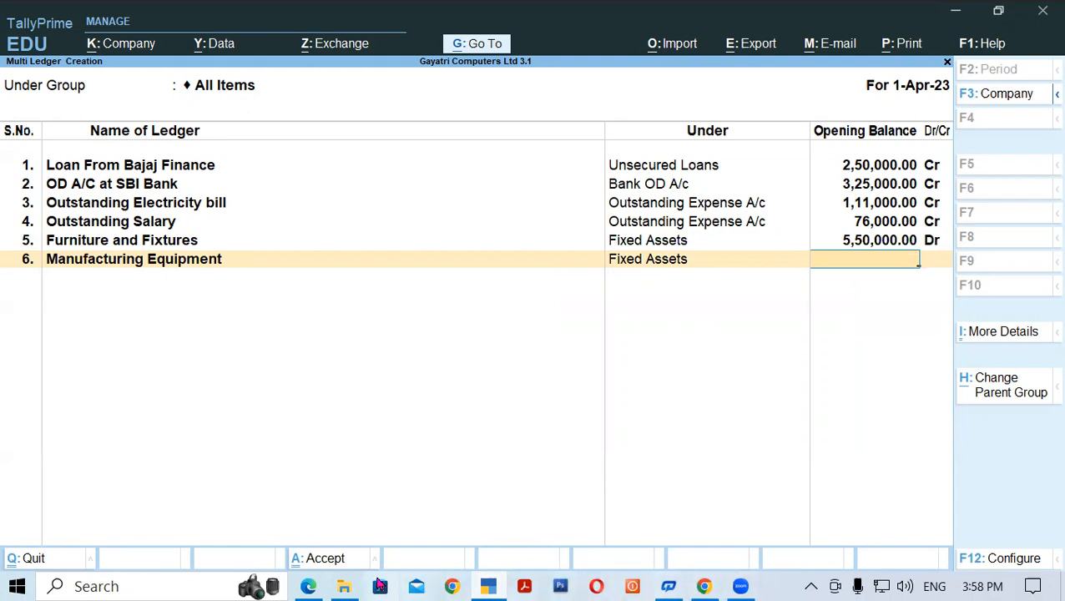
# Copy the Manufacturing Equipment amount from the notes and set its opening balance in TallyPrime to 6,20,000 Dr
pyautogui.click(310, 586)
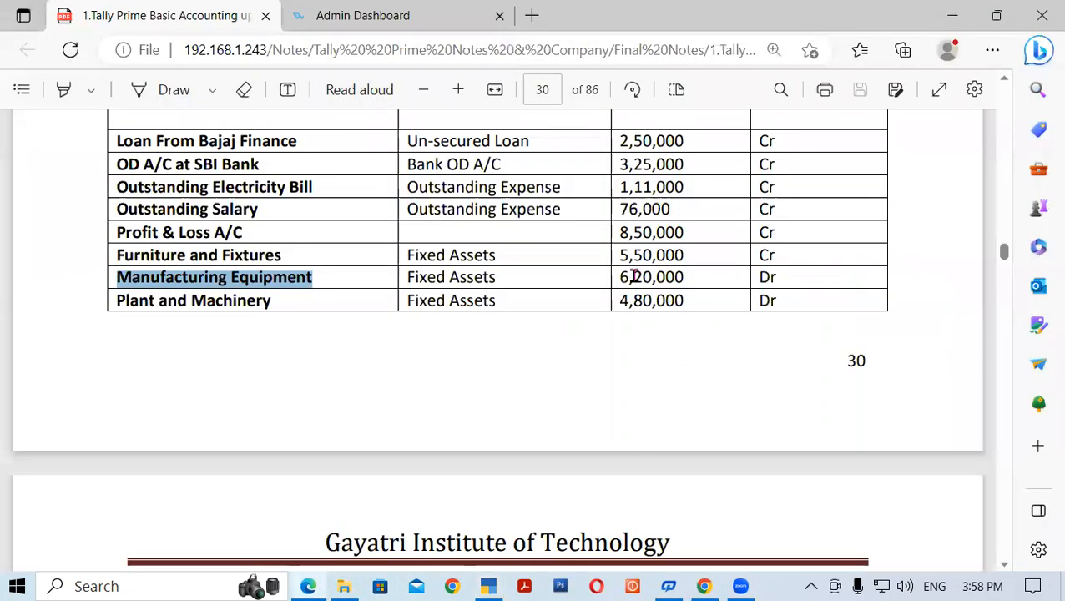
pyautogui.moveTo(616, 278); pyautogui.dragTo(684, 277)
pyautogui.hotkey('ctrl', 'c')
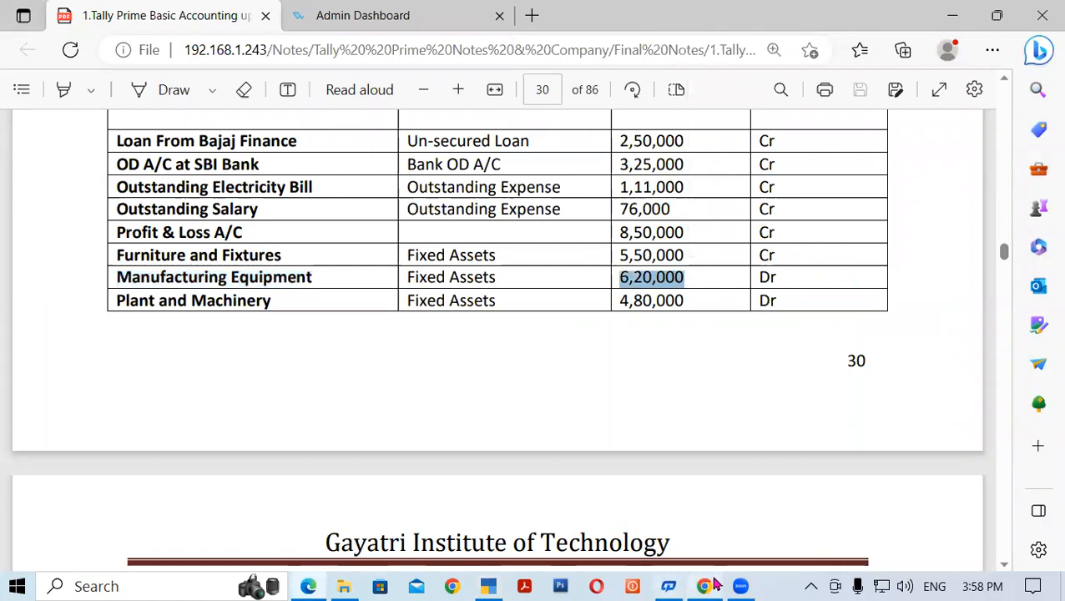
pyautogui.click(489, 586)
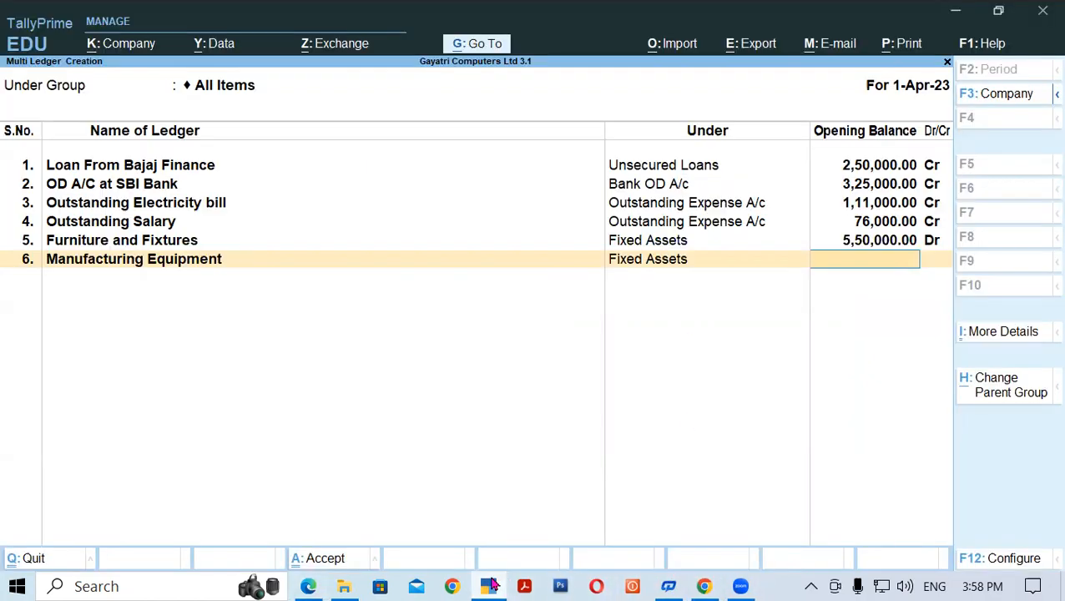
pyautogui.write('6,20,000')
pyautogui.press('Return')
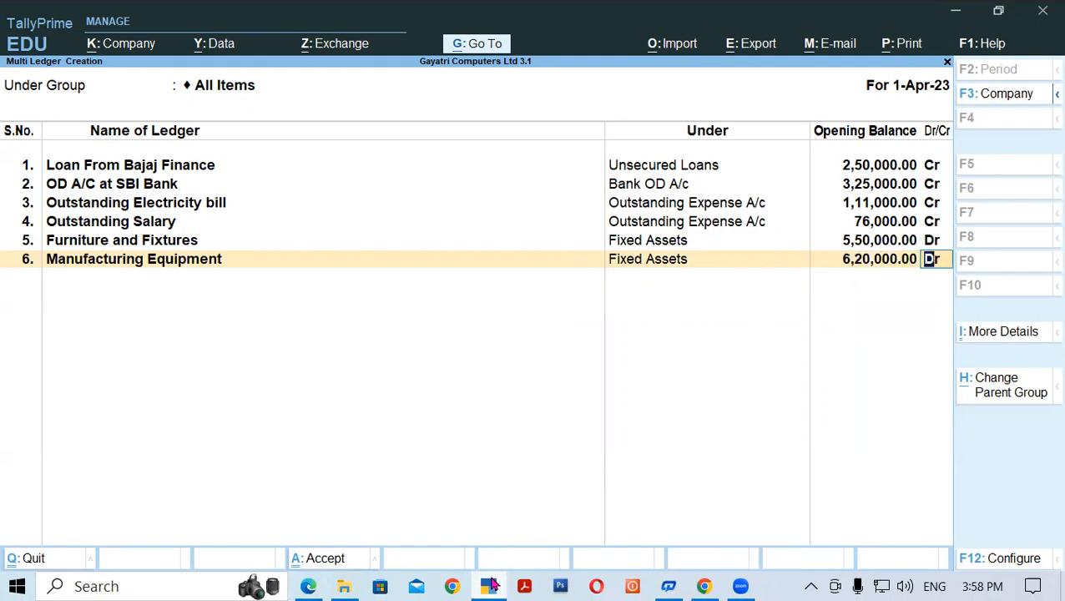
pyautogui.press('Return')
# Copy Plant and Machinery from the PDF notes into TallyPrime's seventh ledger row and place it under Fixed Assets
pyautogui.click(490, 586)
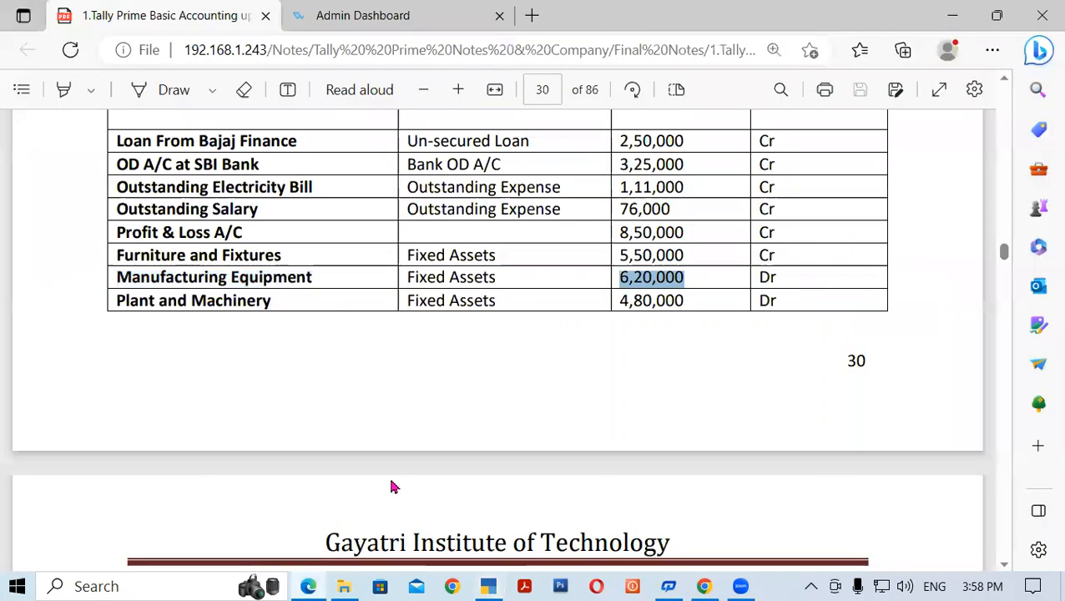
pyautogui.moveTo(122, 300); pyautogui.dragTo(276, 305)
pyautogui.hotkey('ctrl', 'c')
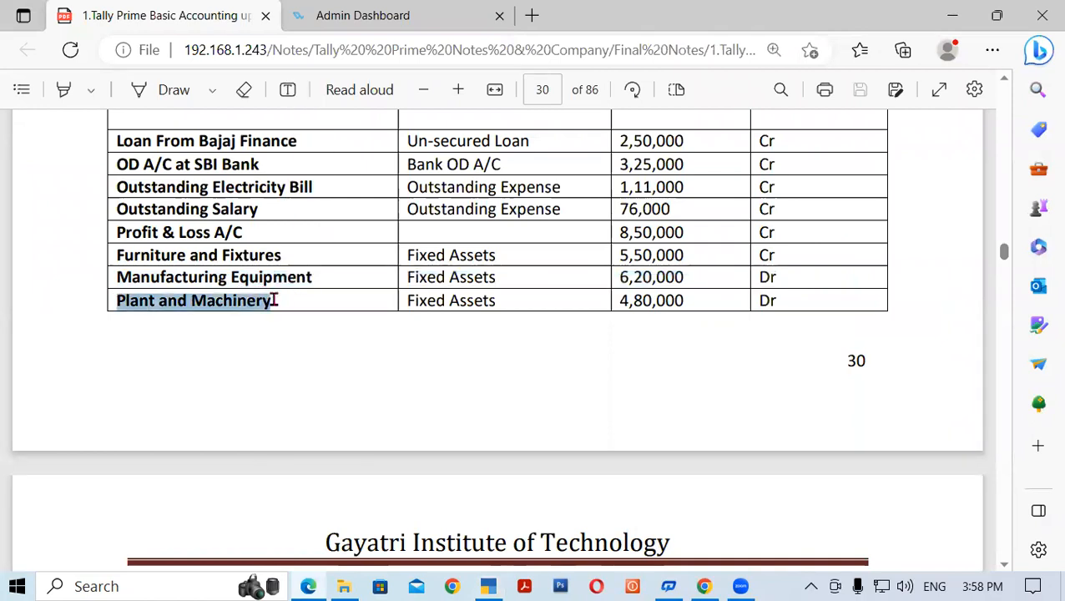
pyautogui.click(490, 586)
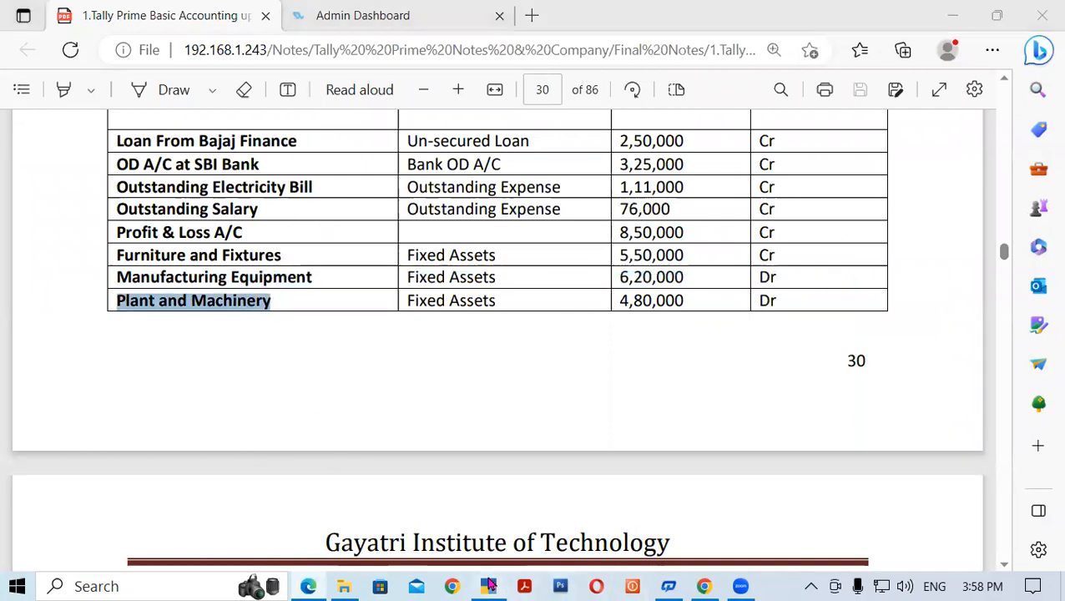
pyautogui.write('Plant and Machinery')
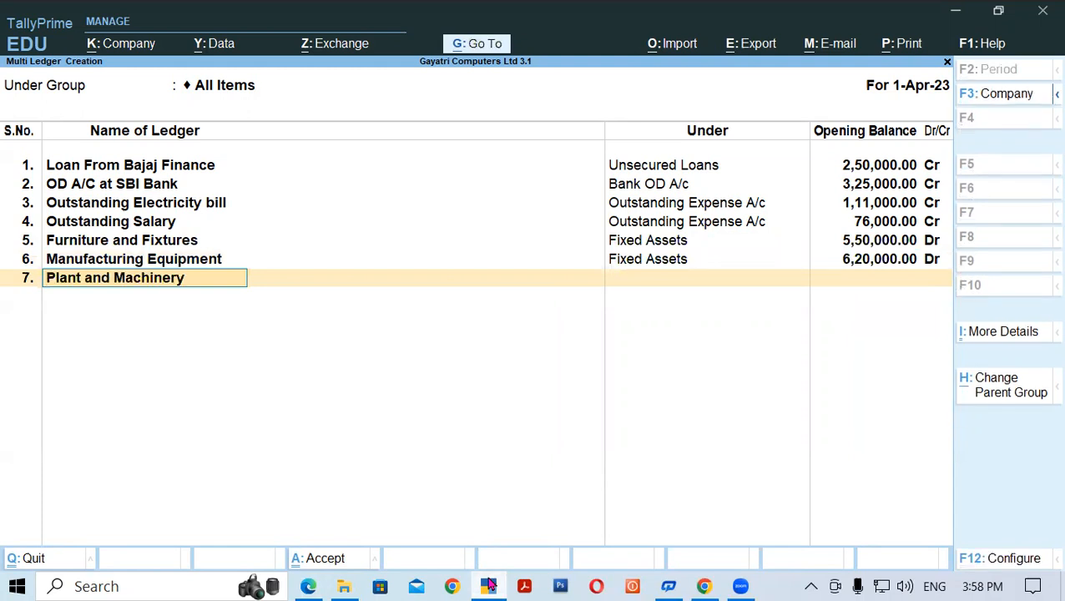
pyautogui.press('Return')
pyautogui.write('Fi')
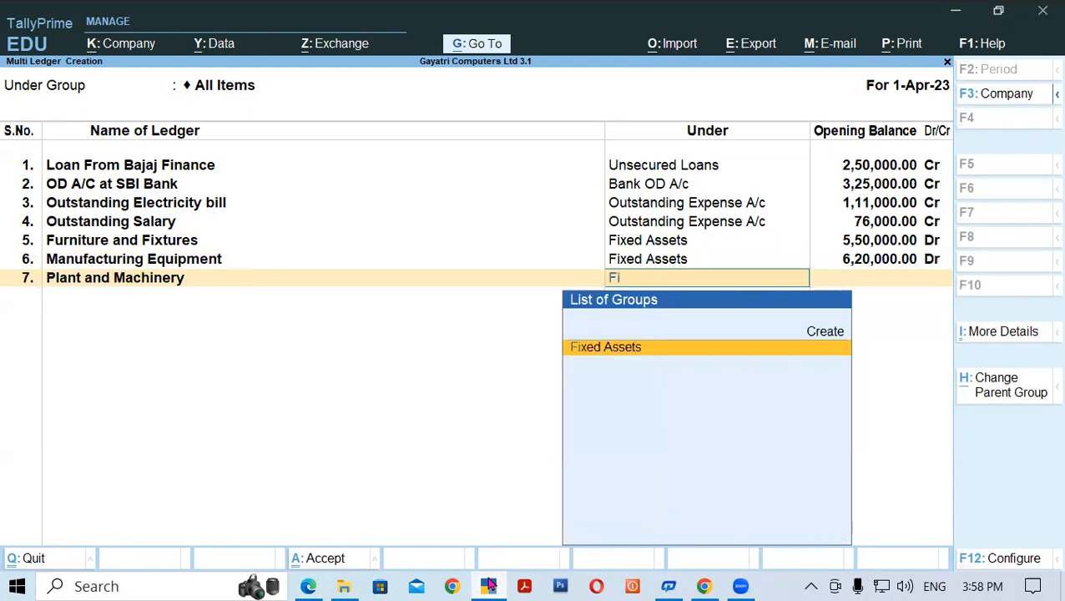
pyautogui.press('Return')
# Set Plant and Machinery's opening balance to 4,80,000 Dr
pyautogui.write('48')
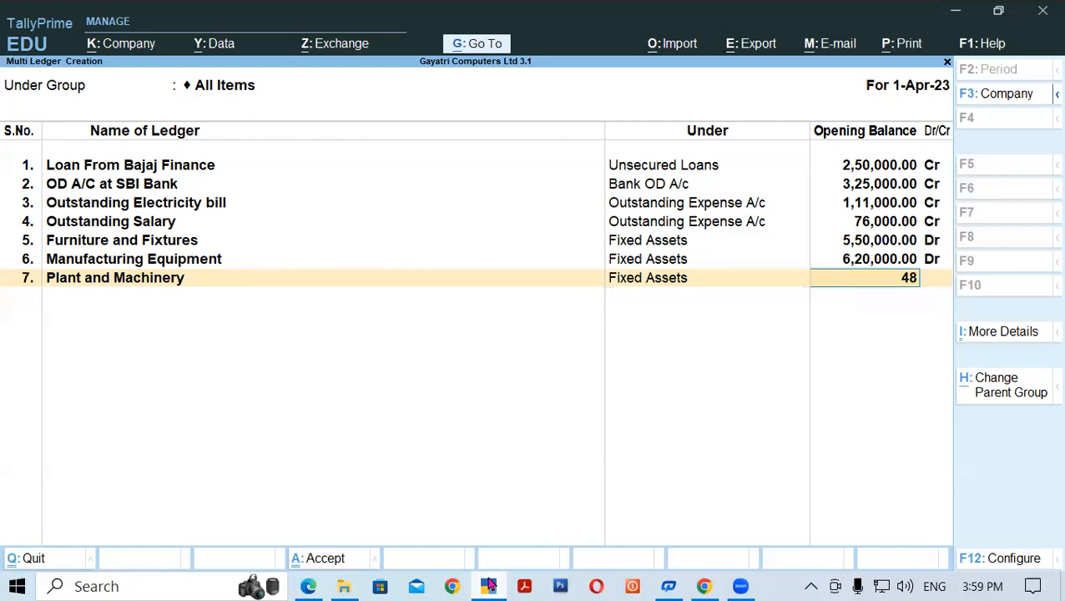
pyautogui.write('00000')
pyautogui.press('BackSpace')
pyautogui.press('Return')
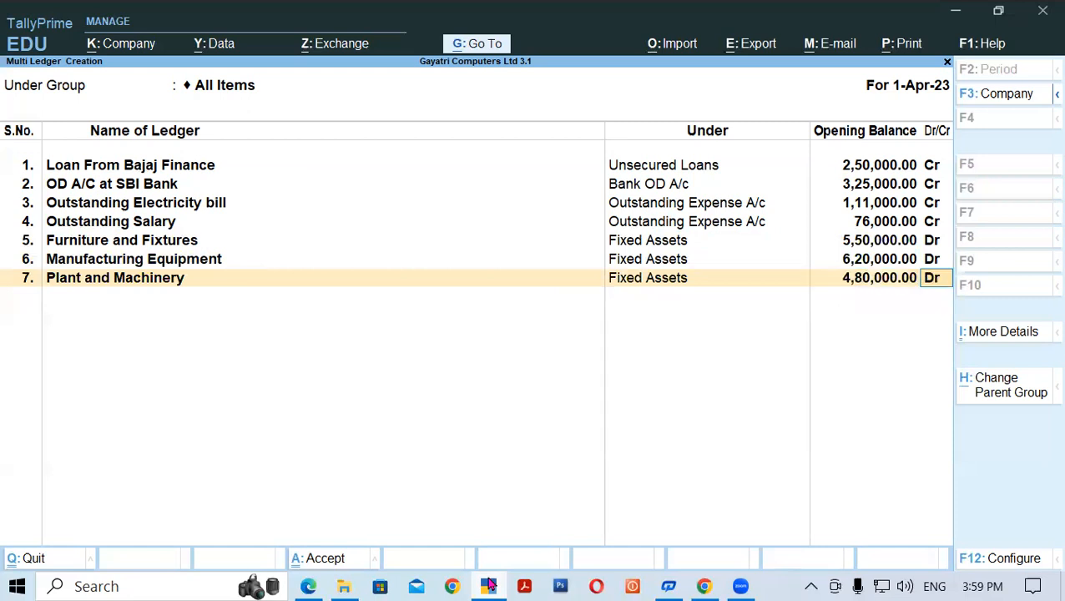
pyautogui.press('Return')
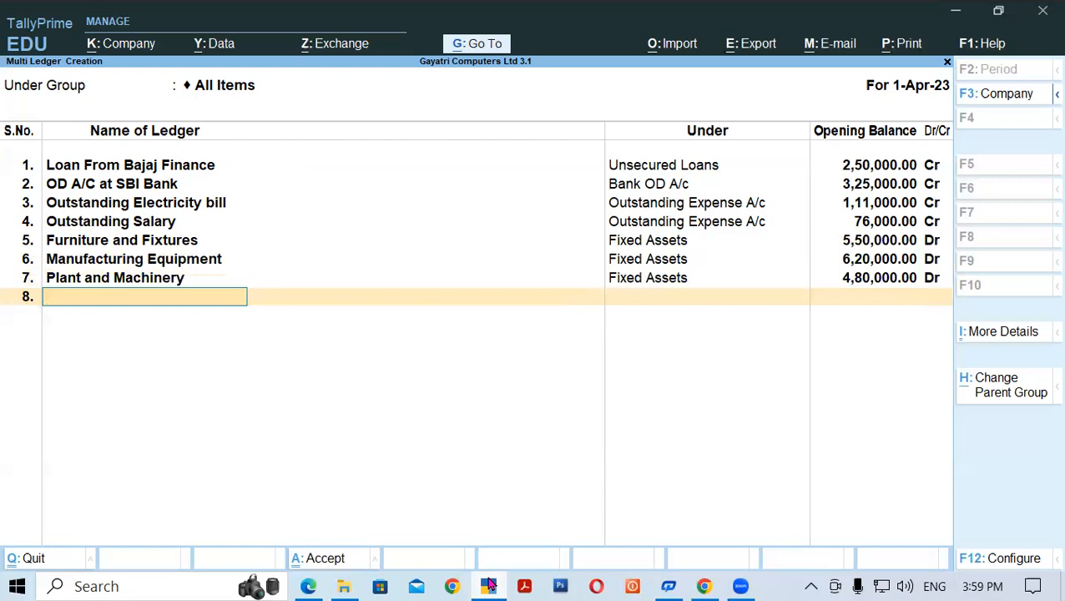
# Find the table's continuation on page 31 of the PDF notes and copy NSC (10%) into TallyPrime's eighth ledger row
pyautogui.click(308, 586)
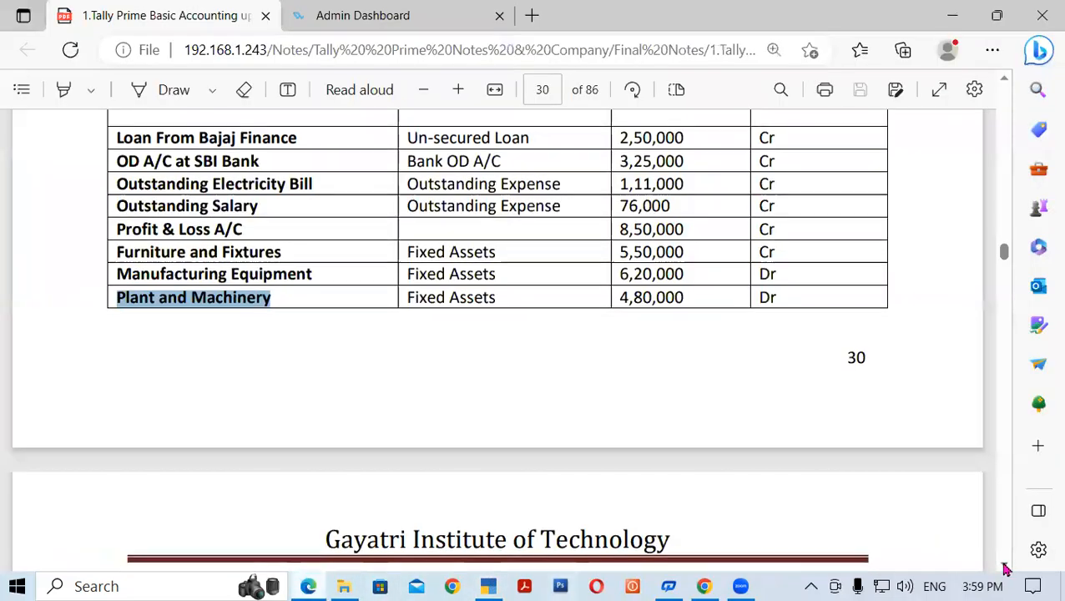
pyautogui.scroll(-4, 1006, 568)
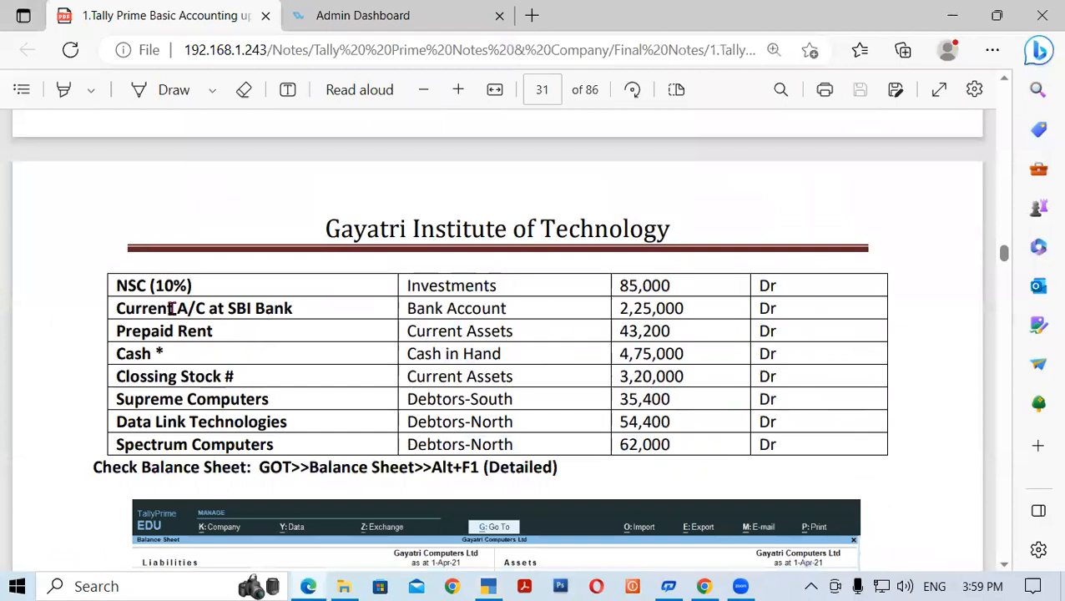
pyautogui.moveTo(116, 285); pyautogui.dragTo(196, 283)
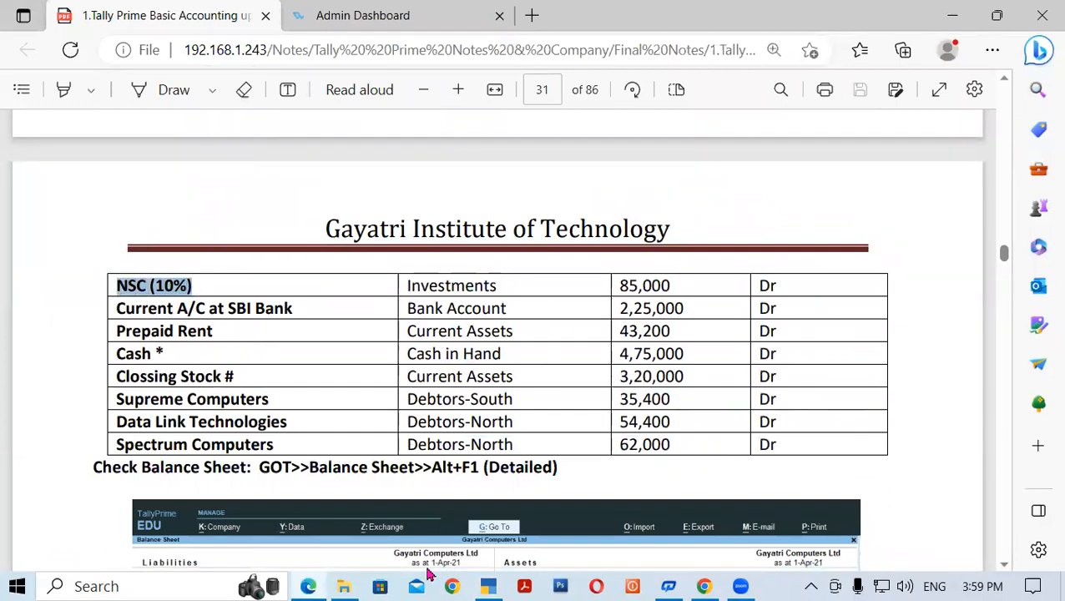
pyautogui.click(491, 585)
pyautogui.hotkey('ctrl', 'alt', 'v')
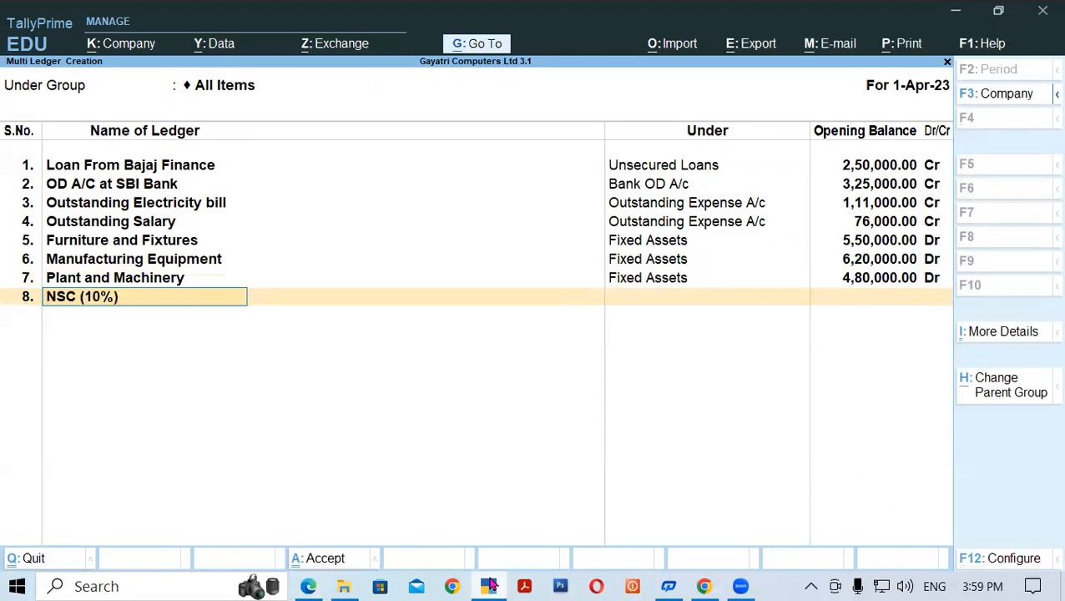
pyautogui.press('Return')
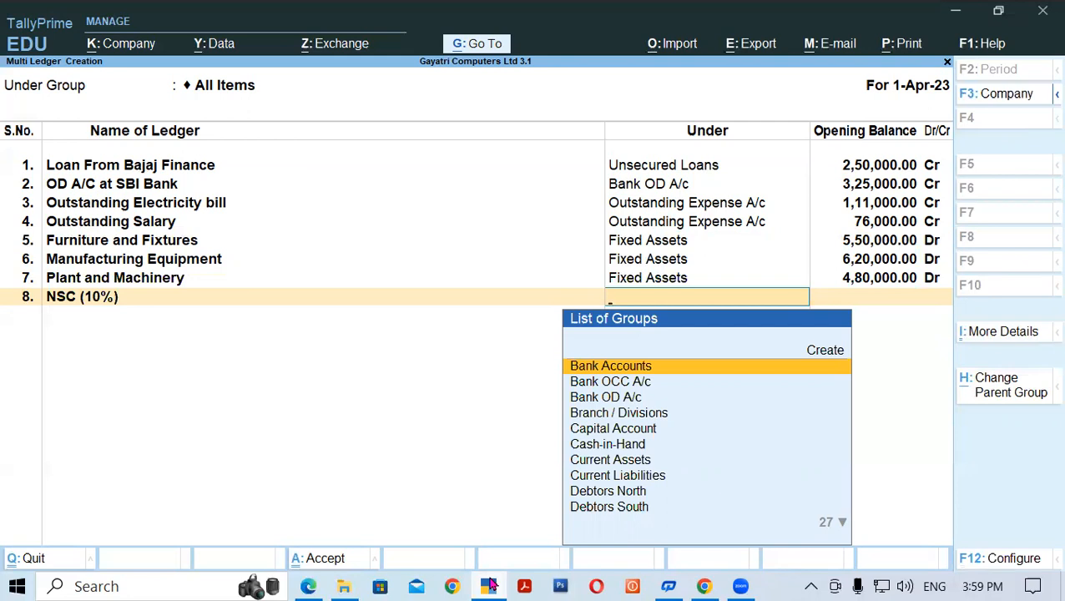
# Check NSC (10%)'s group in the PDF notes and place the ledger under Investments in TallyPrime
pyautogui.click(490, 586)
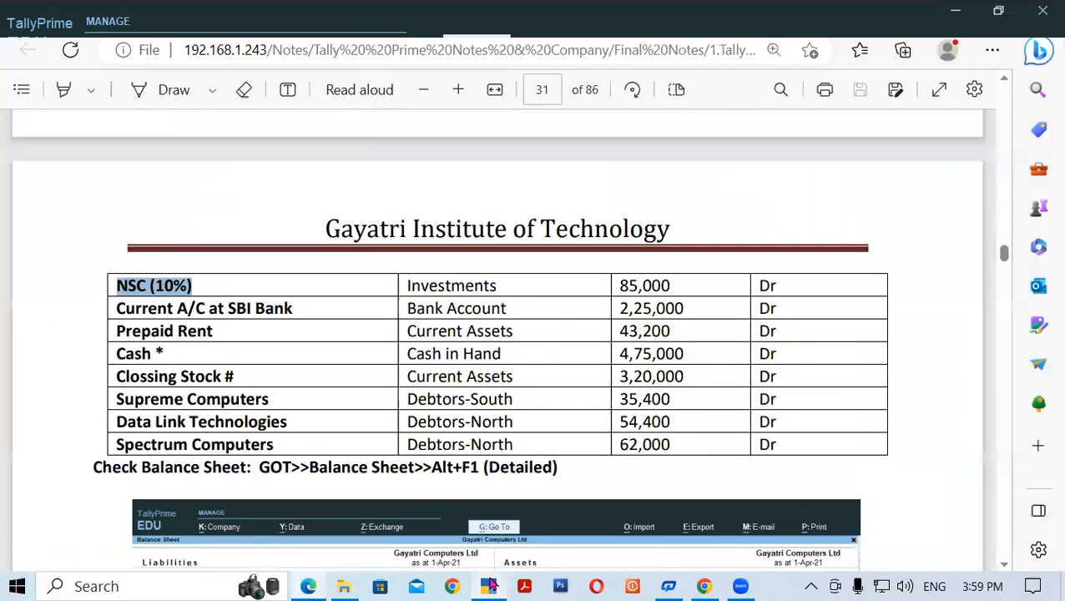
pyautogui.click(491, 585)
pyautogui.write('In')
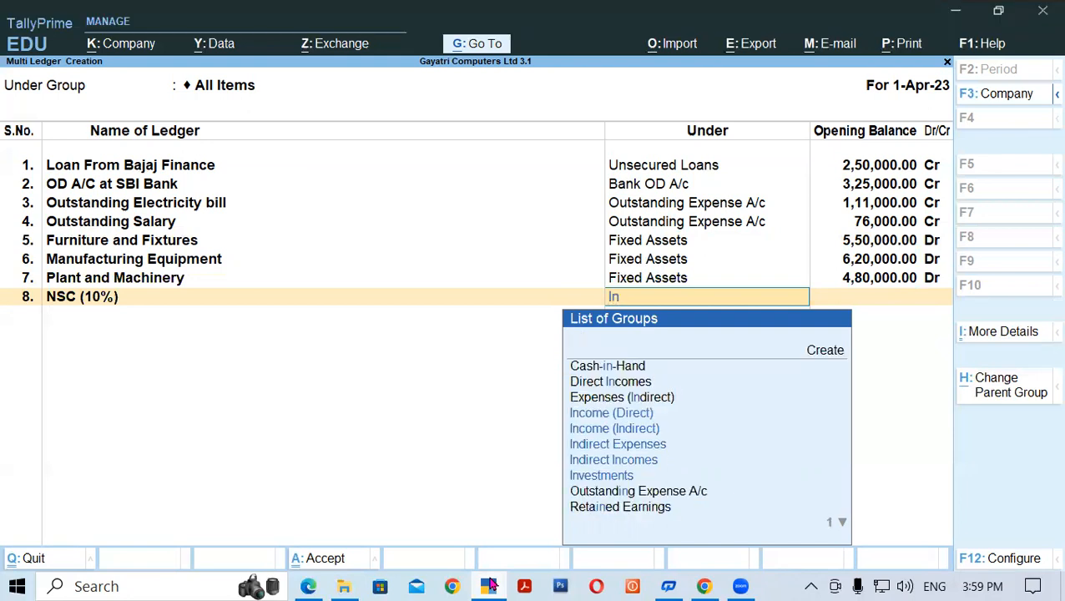
pyautogui.press('Down')
pyautogui.press('Down')
pyautogui.press('Down')
pyautogui.press('Down')
pyautogui.press('Down')
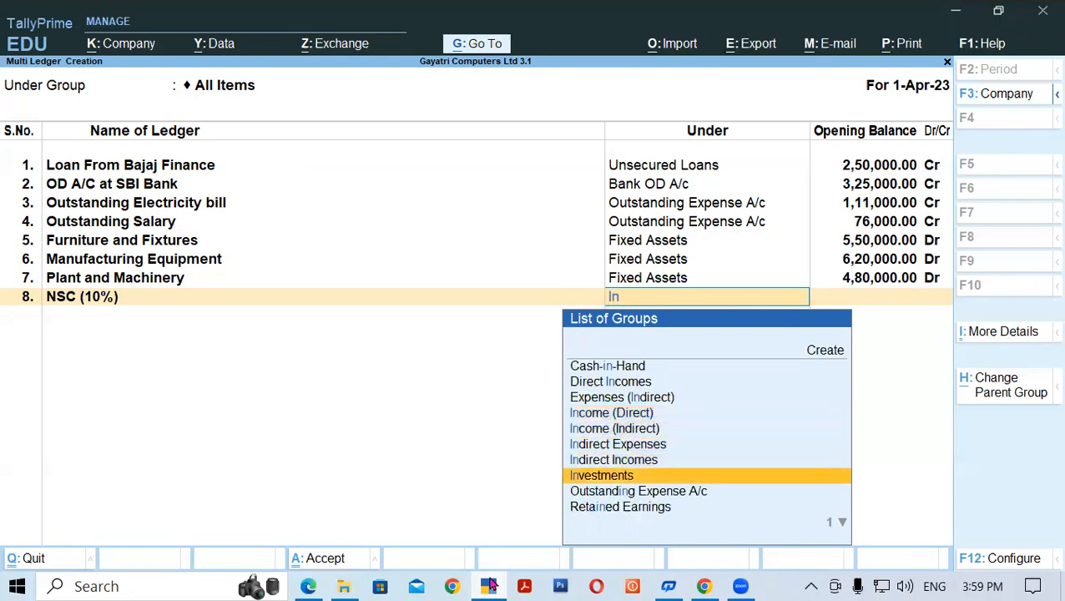
pyautogui.press('Up')
pyautogui.press('Return')
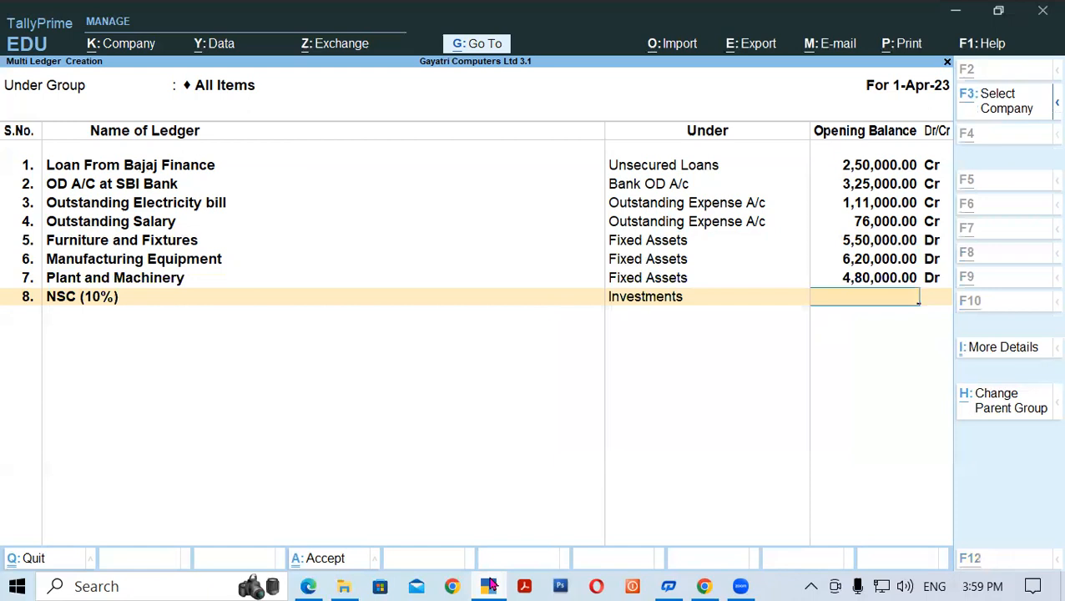
# Check the NSC (10%) amount in the PDF notes and set its opening balance in TallyPrime to 85,000 Dr
pyautogui.click(491, 586)
pyautogui.click(491, 586)
pyautogui.write('85000')
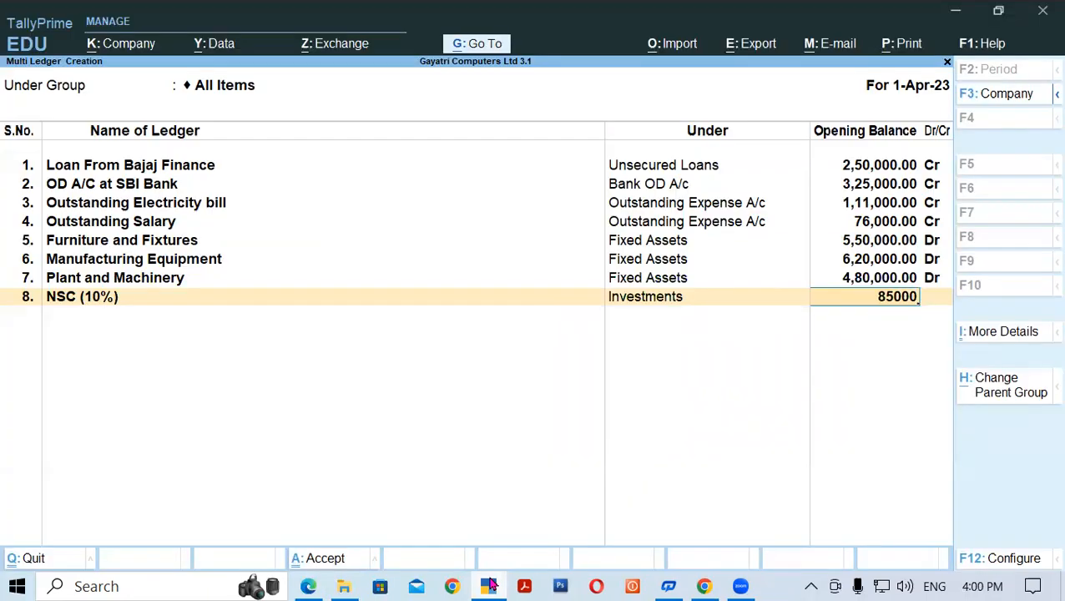
pyautogui.press('Return')
pyautogui.press('Return')
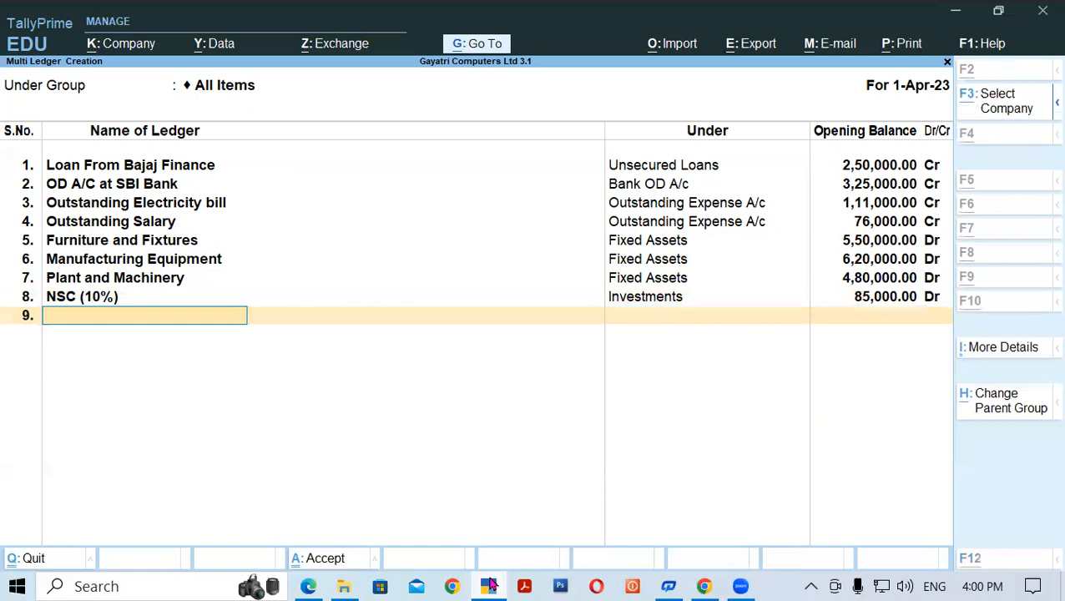
# Copy Current A/C at SBI Bank from the PDF notes into TallyPrime's ninth ledger row
pyautogui.click(491, 586)
pyautogui.moveTo(114, 309); pyautogui.dragTo(297, 314)
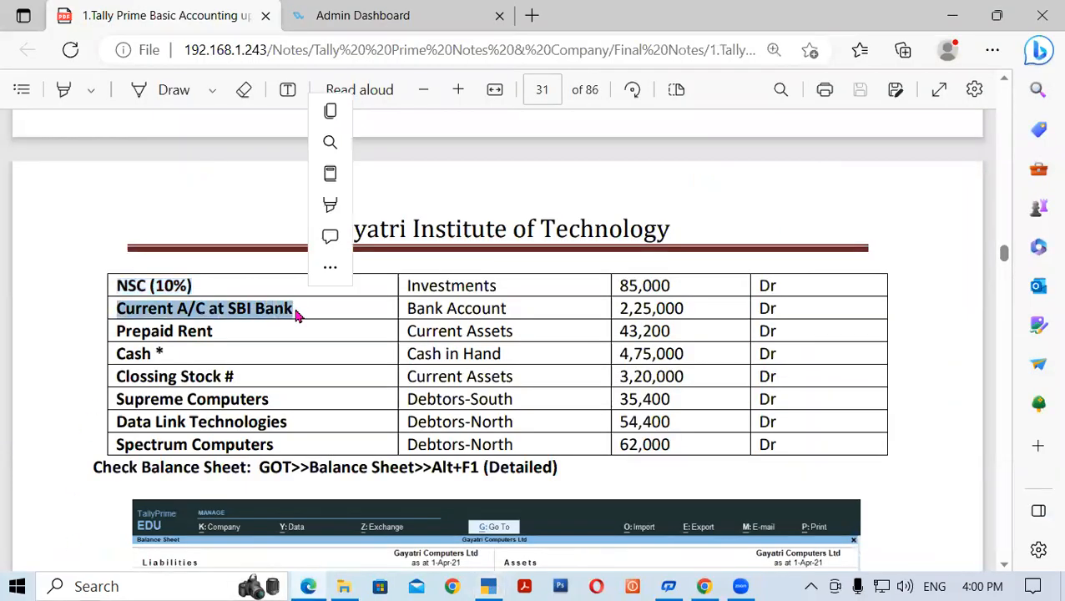
pyautogui.click(296, 310)
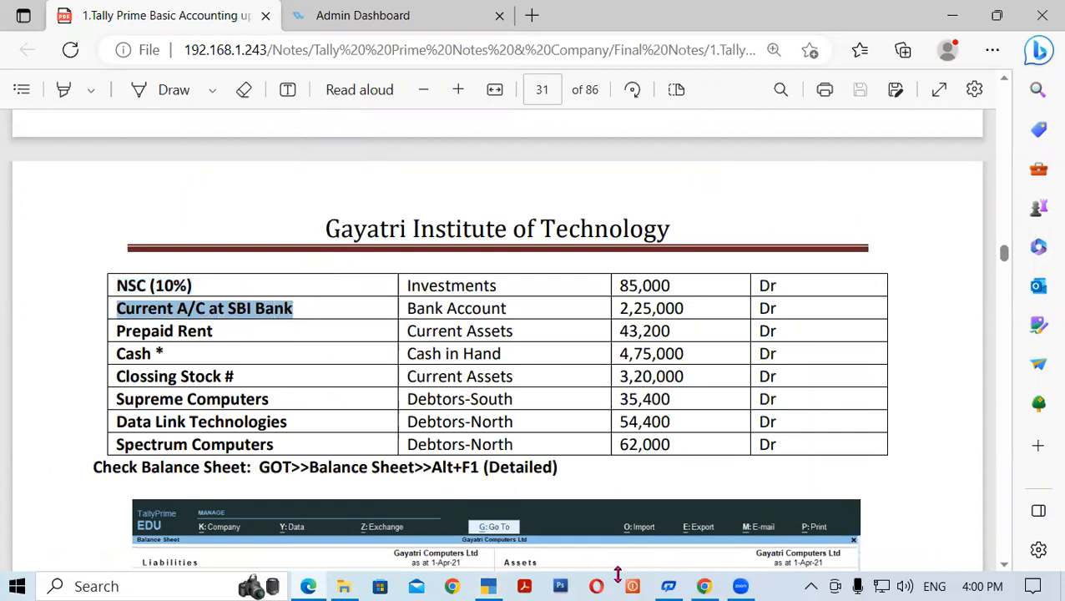
pyautogui.click(488, 586)
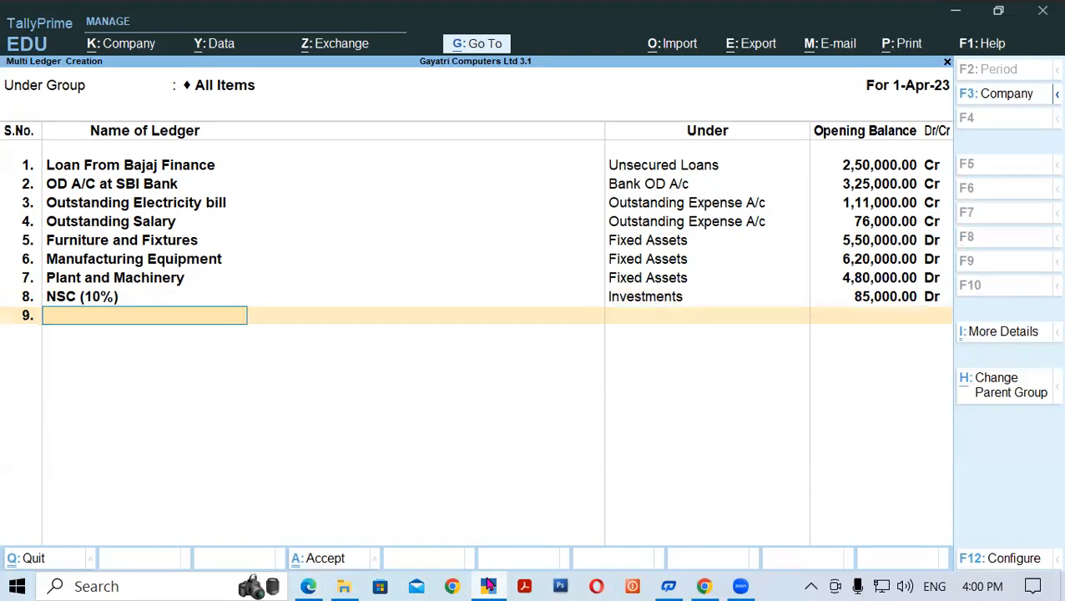
pyautogui.hotkey('ctrl', 'alt', 'v')
pyautogui.press('Return')
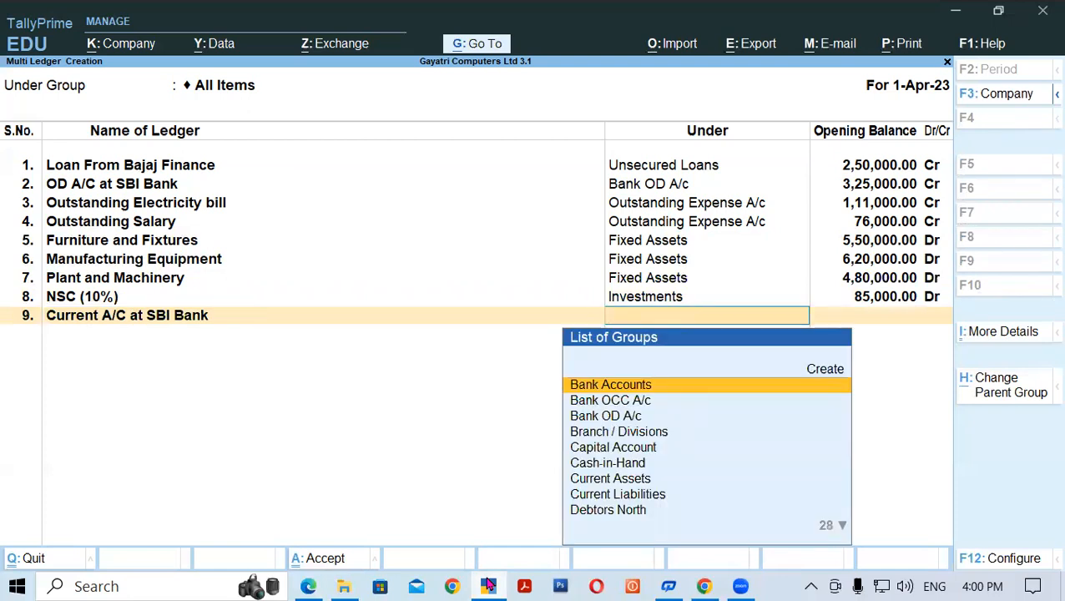
# Check the notes, place Current A/C at SBI Bank under Bank Accounts and set its opening balance to 2,25,000 Dr
pyautogui.click(488, 586)
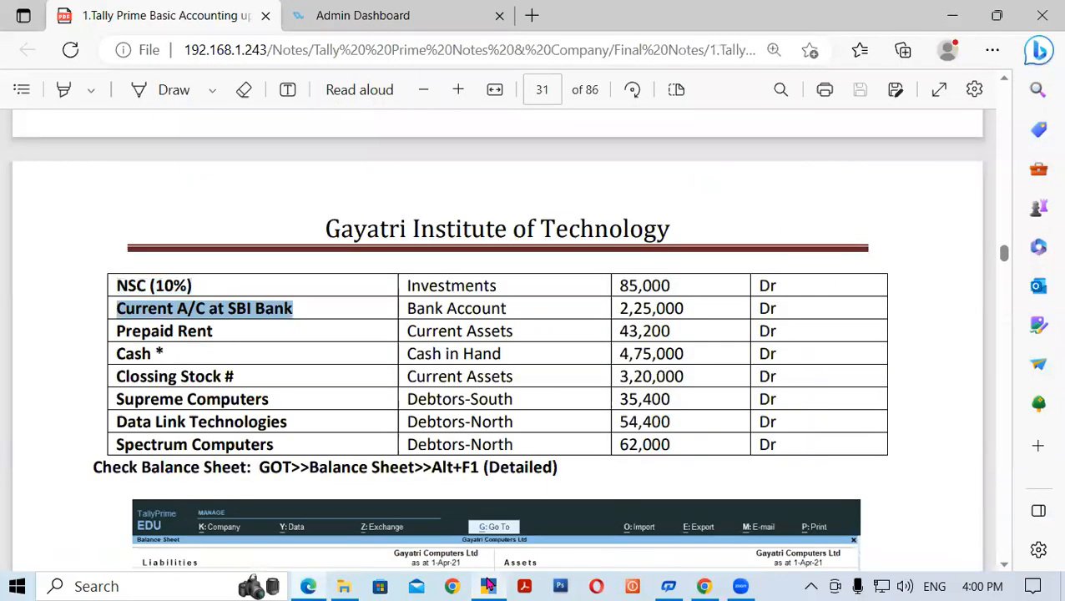
pyautogui.click(488, 586)
pyautogui.write('Ba')
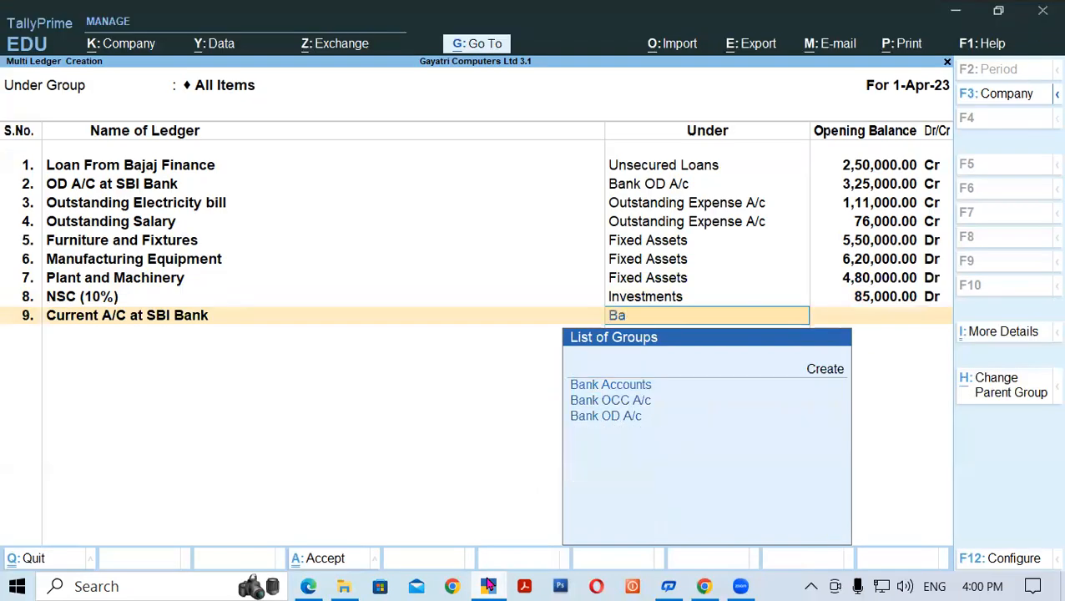
pyautogui.press('Return')
pyautogui.write('225000')
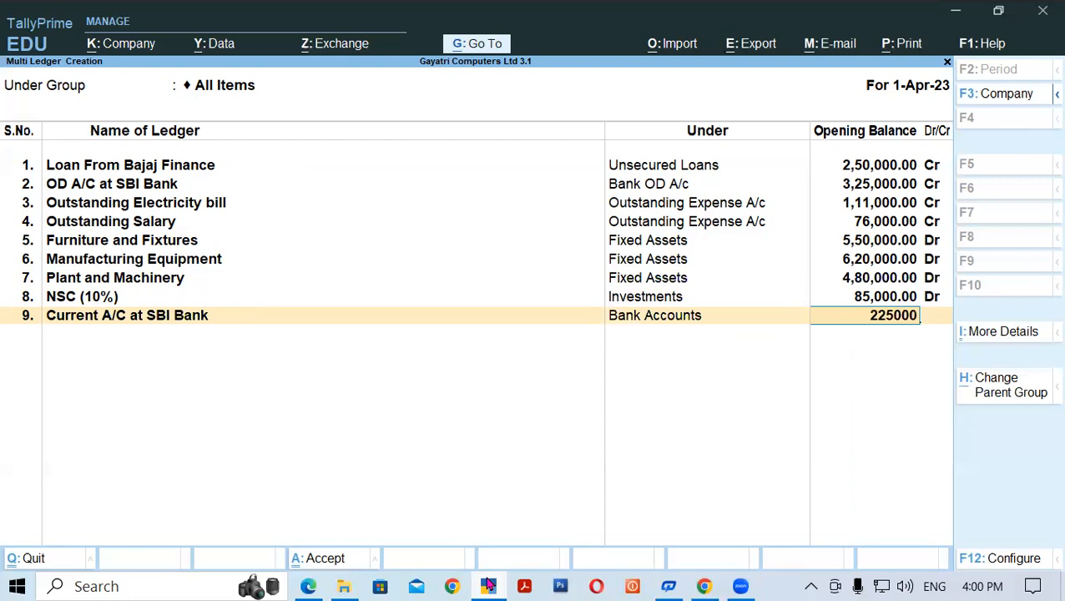
pyautogui.press('Return')
pyautogui.press('Return')
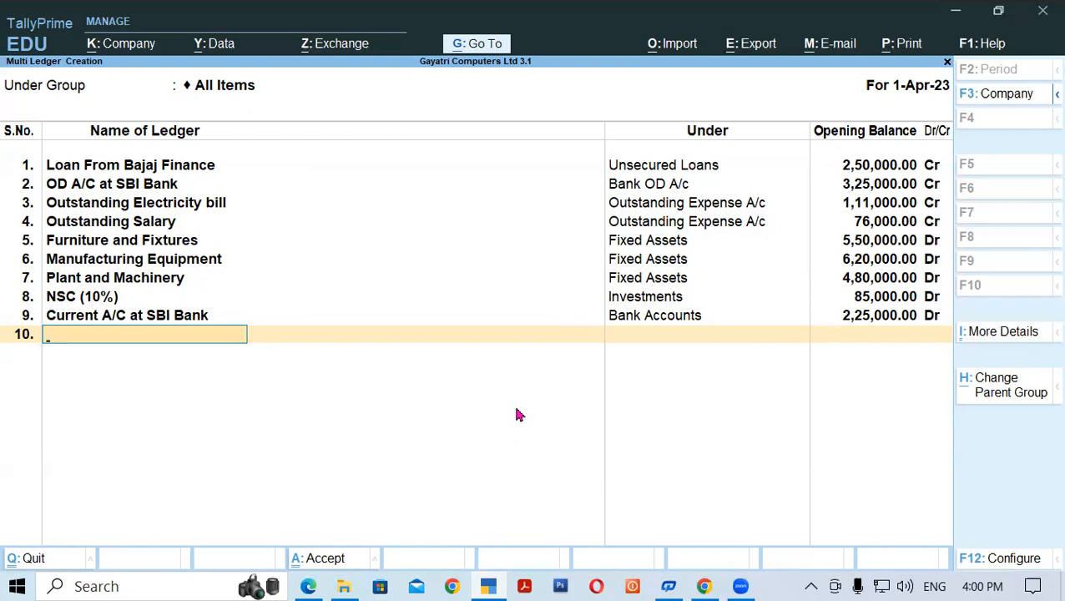
pyautogui.hotkey('alt', 'Tab')
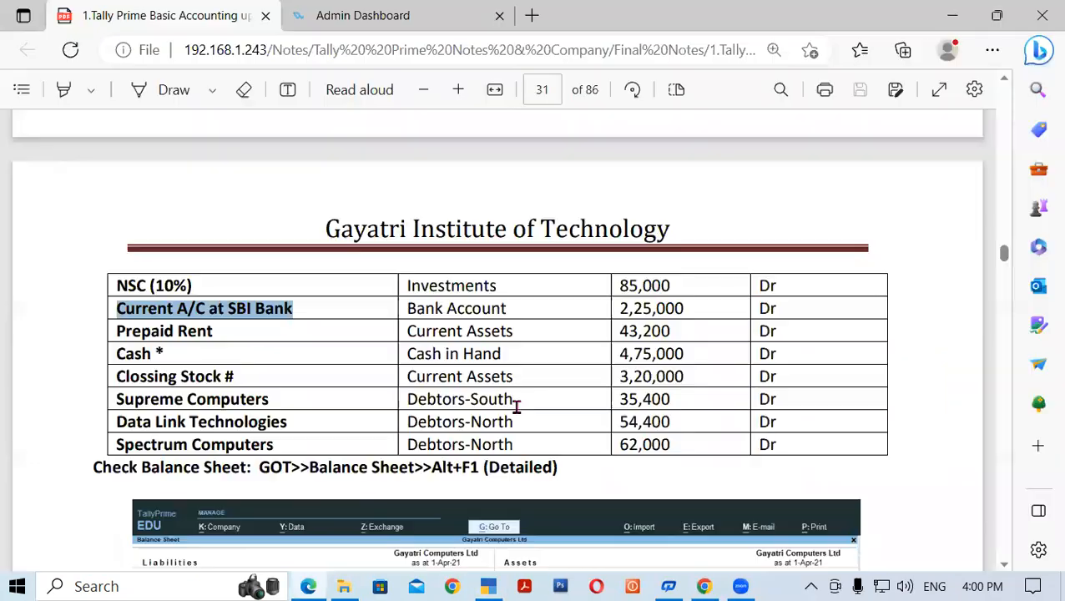
pyautogui.moveTo(121, 331); pyautogui.dragTo(227, 328)
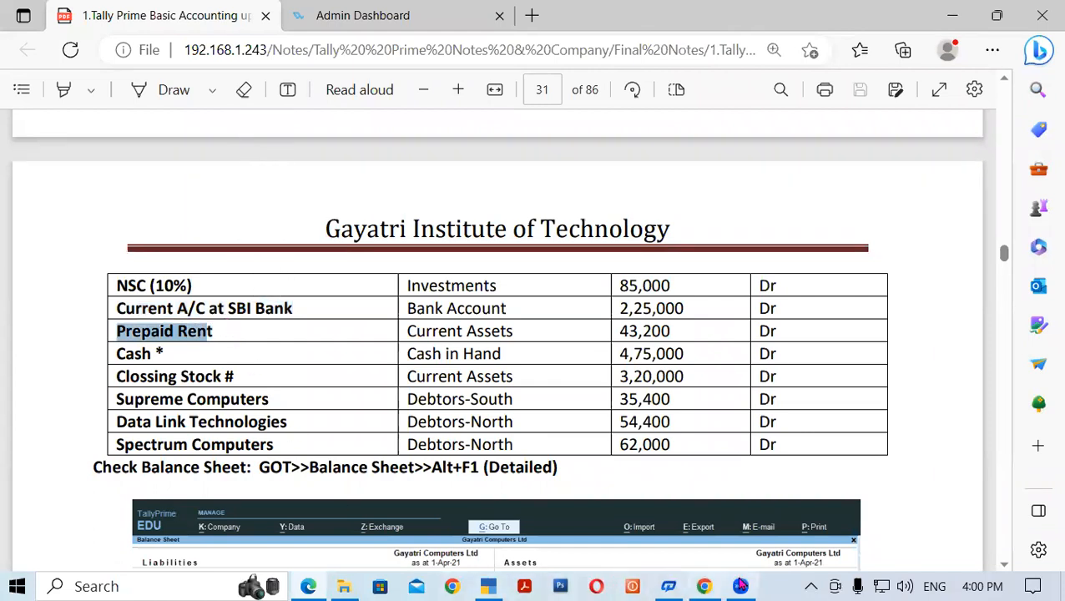
pyautogui.click(501, 585)
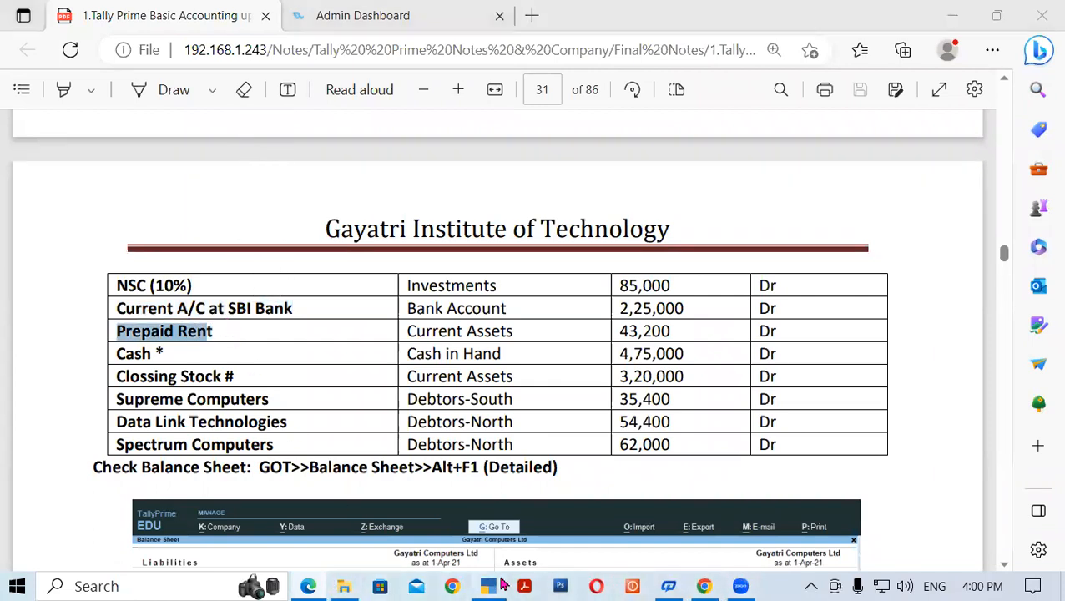
pyautogui.hotkey('ctrl', 'alt', 'v')
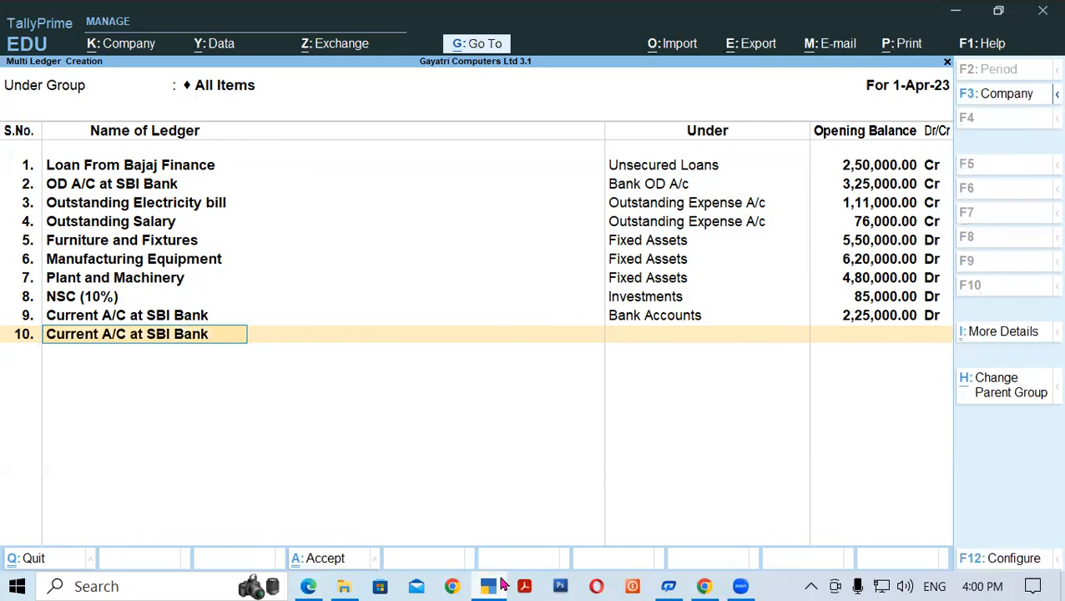
pyautogui.press('BackSpace')
pyautogui.press('BackSpace')
pyautogui.press('BackSpace')
pyautogui.press('BackSpace')
pyautogui.press('BackSpace')
pyautogui.press('BackSpace')
pyautogui.press('BackSpace')
pyautogui.press('BackSpace')
pyautogui.press('BackSpace')
pyautogui.press('BackSpace')
pyautogui.press('BackSpace')
pyautogui.press('BackSpace')
pyautogui.press('BackSpace')
pyautogui.press('BackSpace')
pyautogui.press('BackSpace')
pyautogui.press('BackSpace')
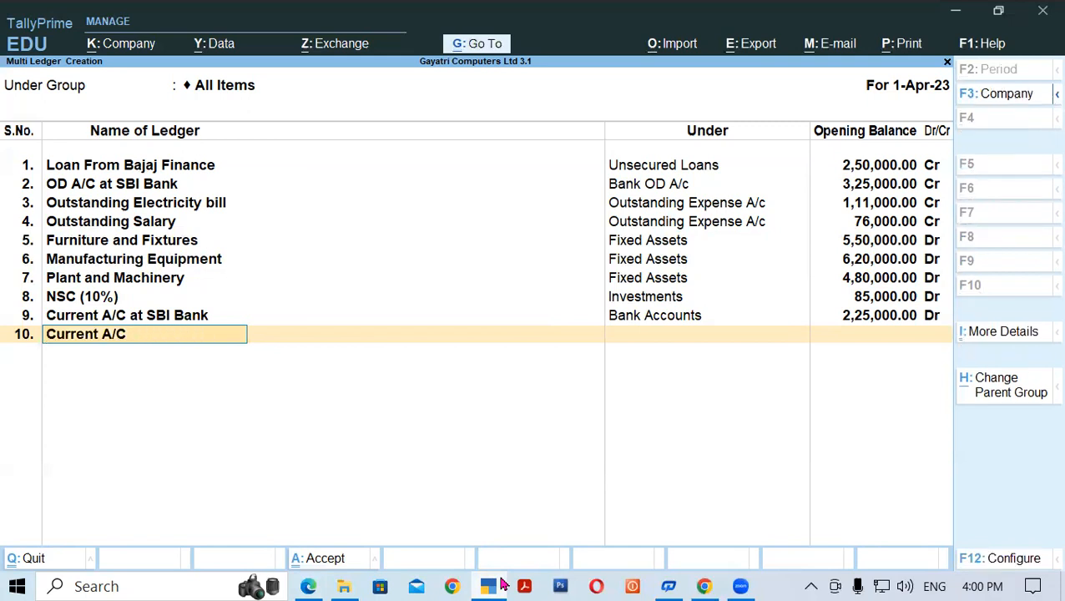
pyautogui.press('BackSpace')
pyautogui.press('BackSpace')
pyautogui.press('BackSpace')
pyautogui.press('BackSpace')
pyautogui.press('BackSpace')
pyautogui.press('BackSpace')
pyautogui.press('BackSpace')
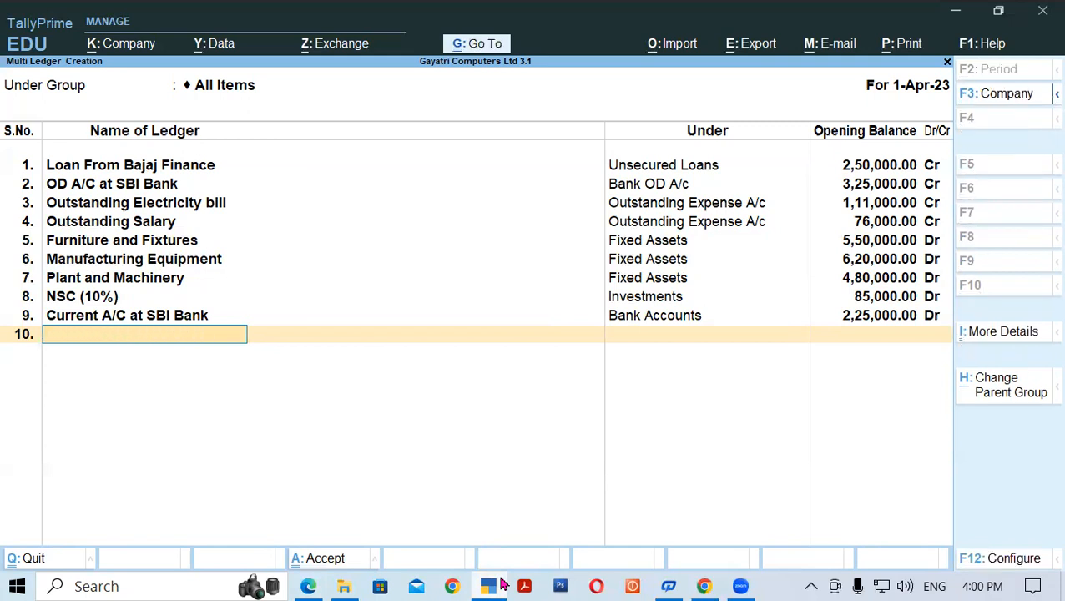
# Enter Prepaid Rent in the tenth ledger row under Current Assets with an opening balance of 43,200 Dr
pyautogui.write('Prepaid Rent')
pyautogui.press('Return')
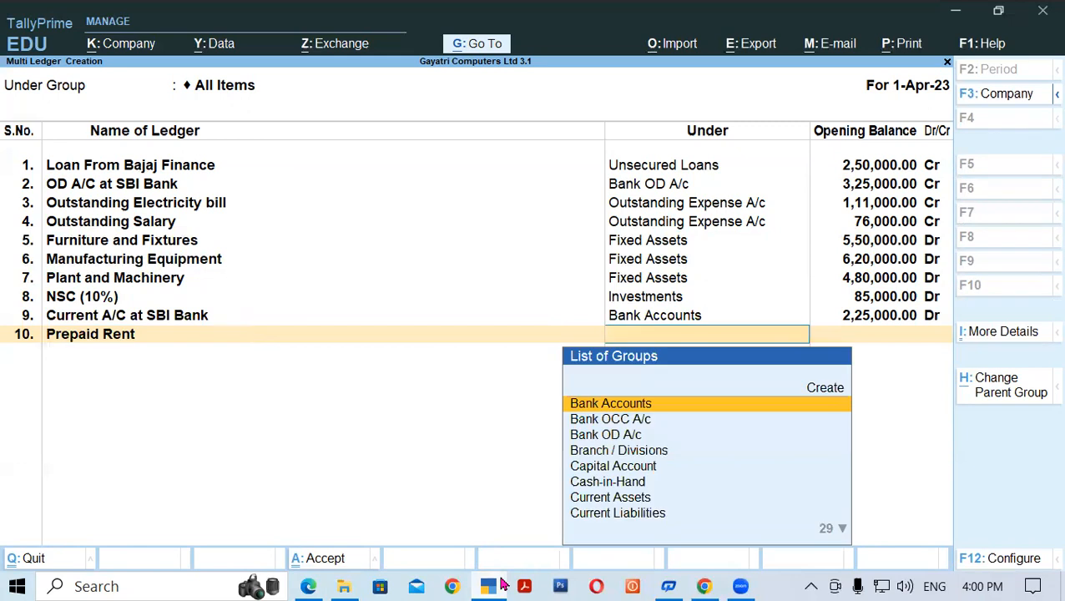
pyautogui.write('Cu')
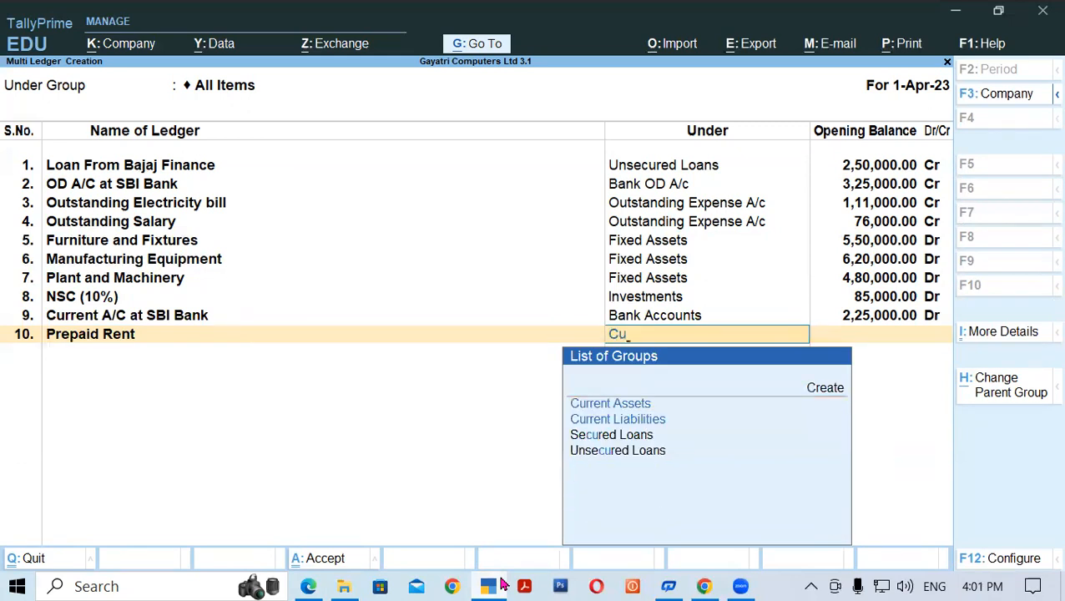
pyautogui.press('Return')
pyautogui.write('43200')
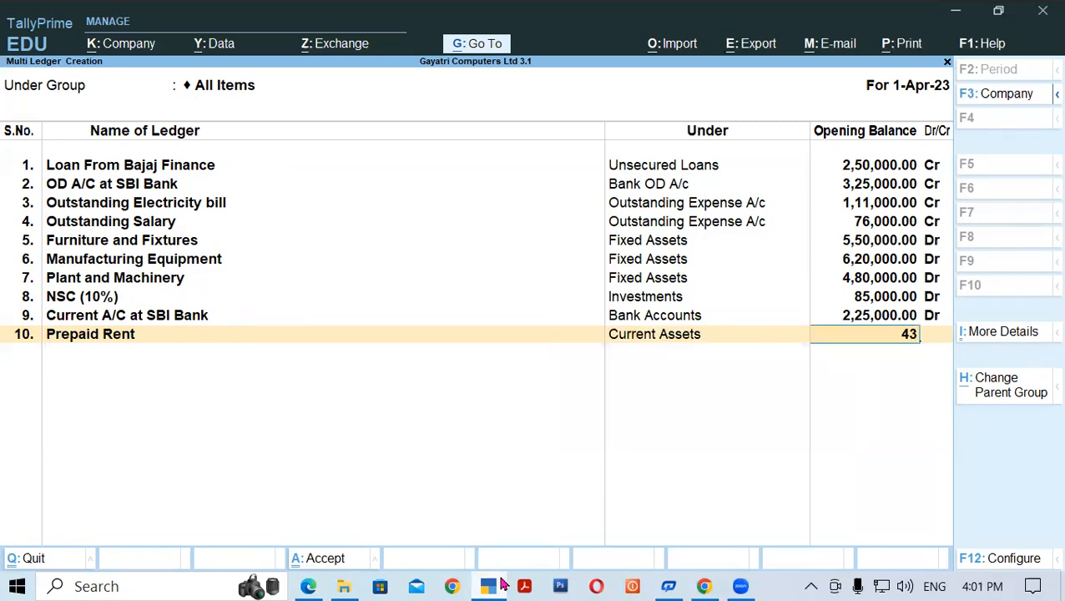
pyautogui.press('Return')
pyautogui.press('Return')
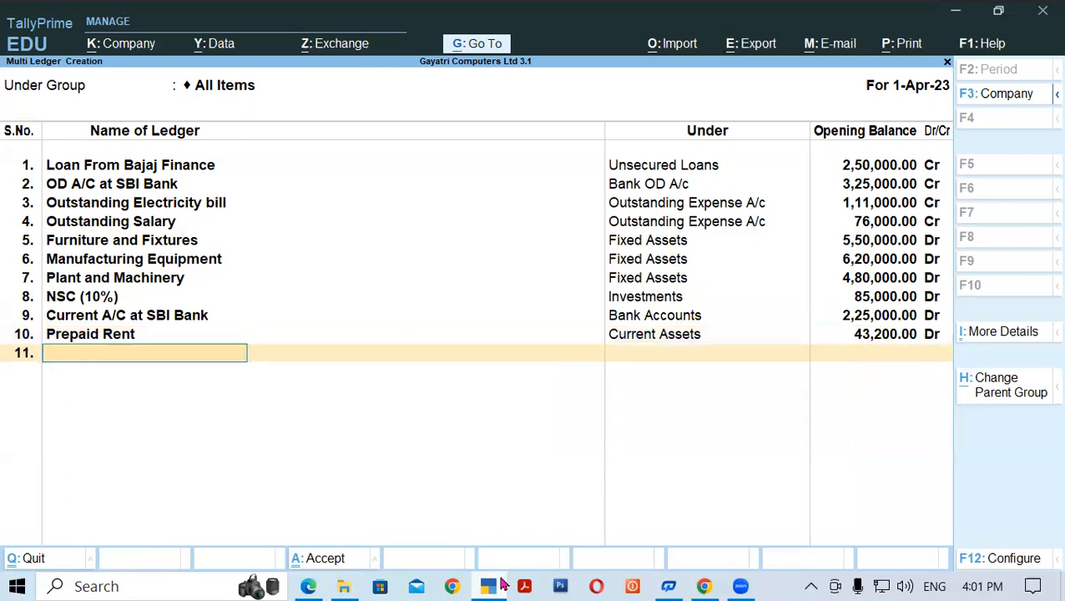
# Skip Cash and Clossing Stock in the PDF notes and copy Supreme Computers into TallyPrime's eleventh ledger row
pyautogui.click(308, 585)
pyautogui.click(119, 353)
pyautogui.moveTo(117, 376); pyautogui.dragTo(238, 376)
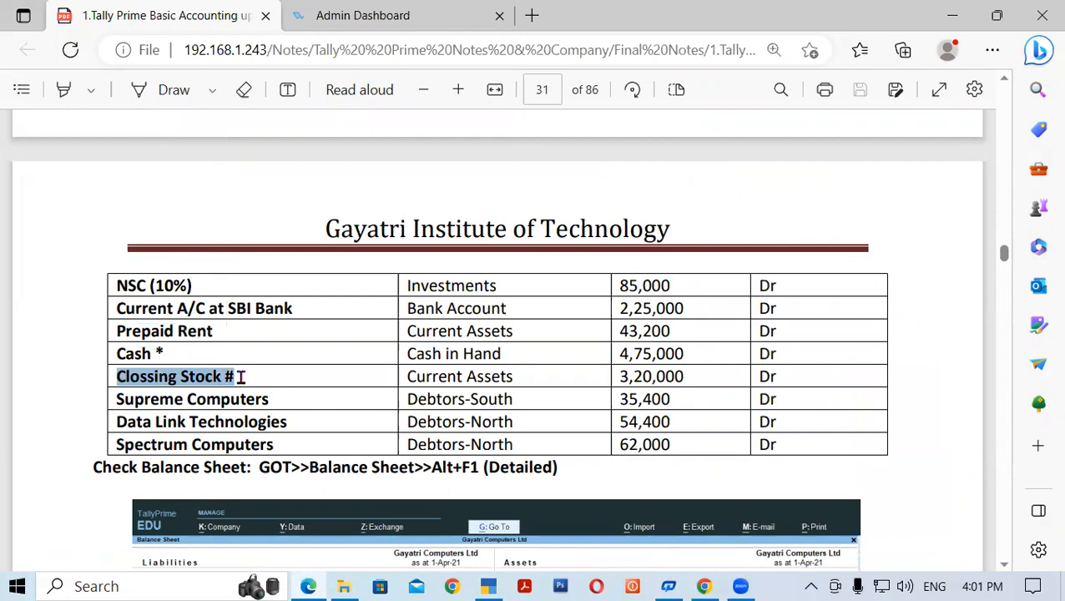
pyautogui.moveTo(117, 399); pyautogui.dragTo(270, 406)
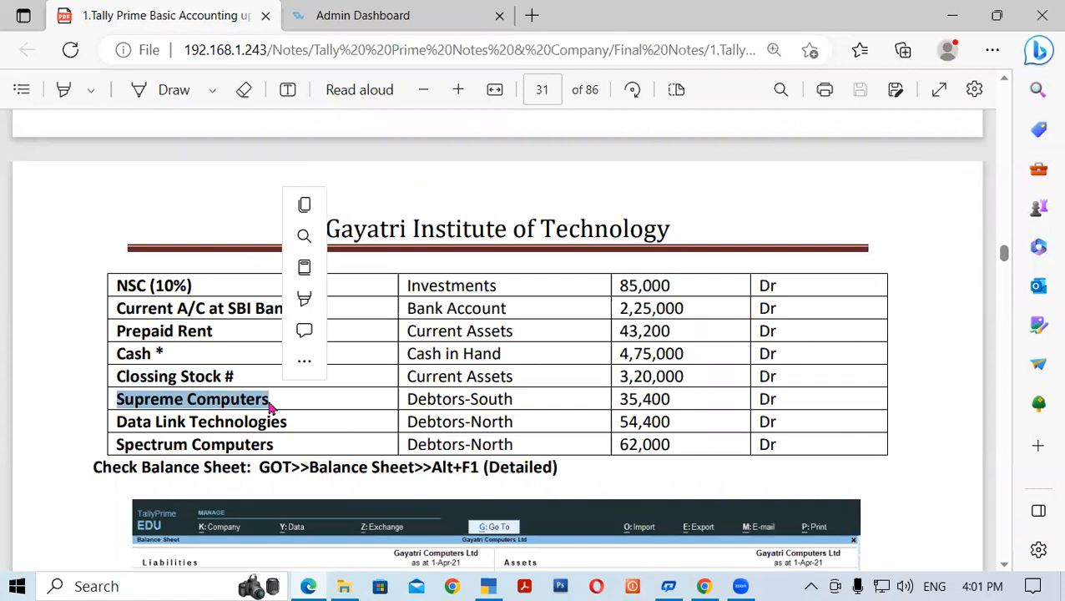
pyautogui.click(269, 402)
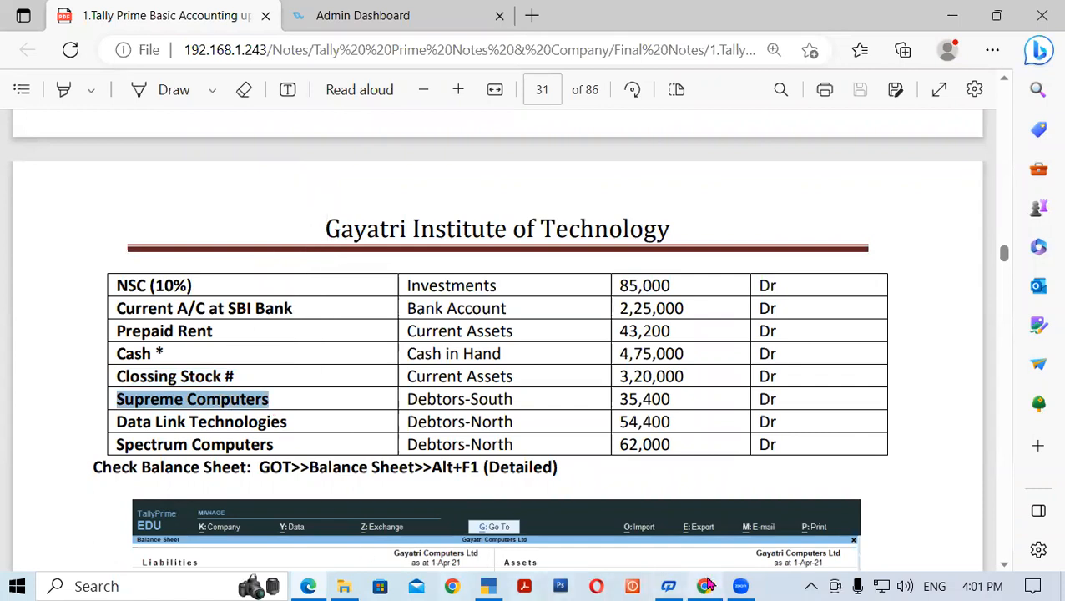
pyautogui.click(492, 585)
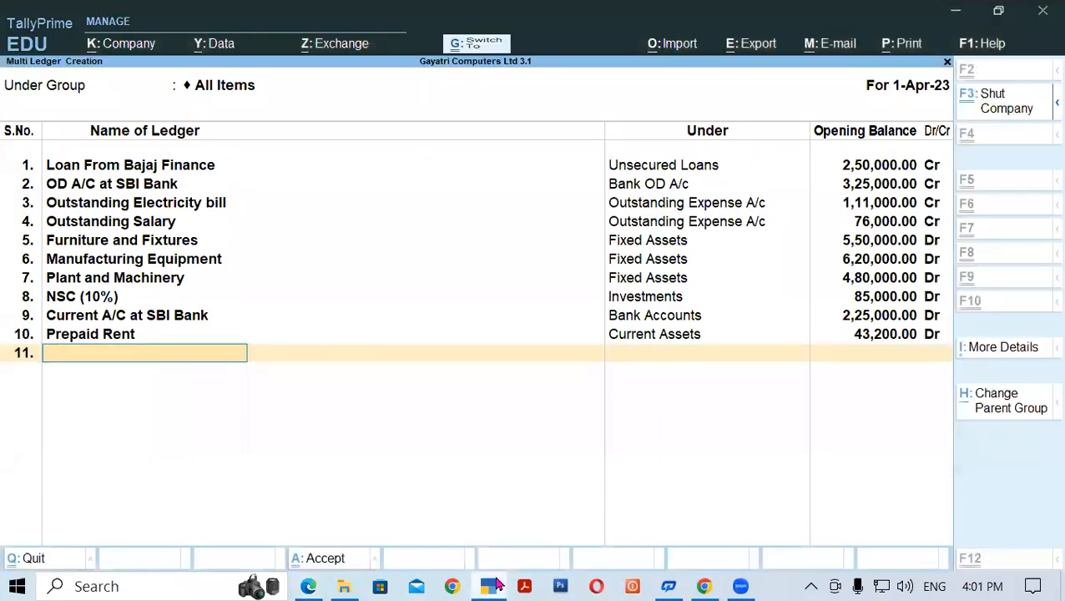
pyautogui.hotkey('ctrl', 'alt', 'v')
pyautogui.press('Return')
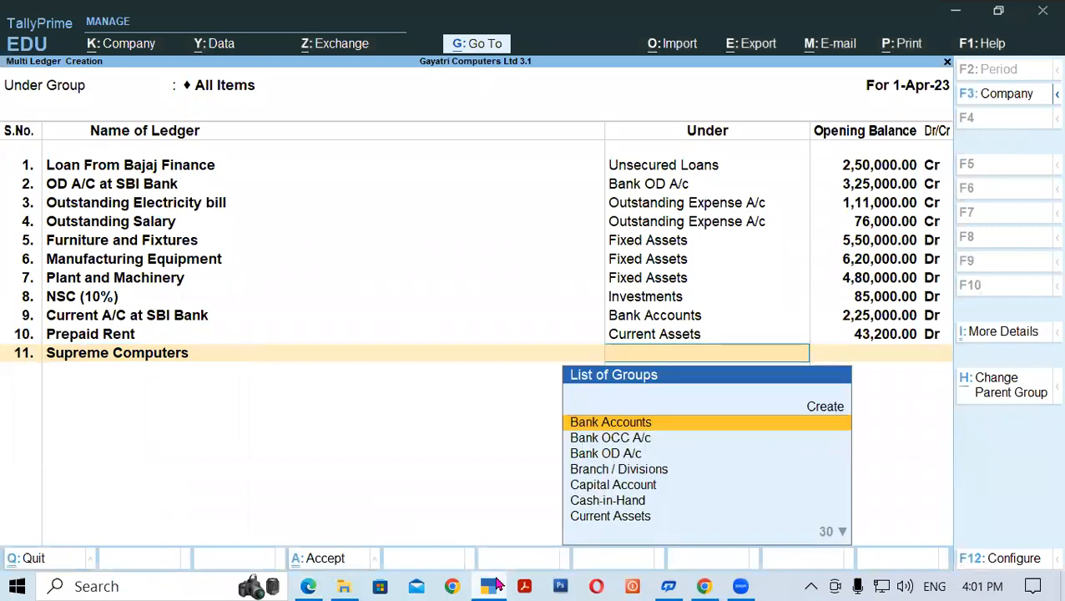
# Filter the group list by "Sun" and check Supreme Computers' group in the PDF notes
pyautogui.write('Sun')
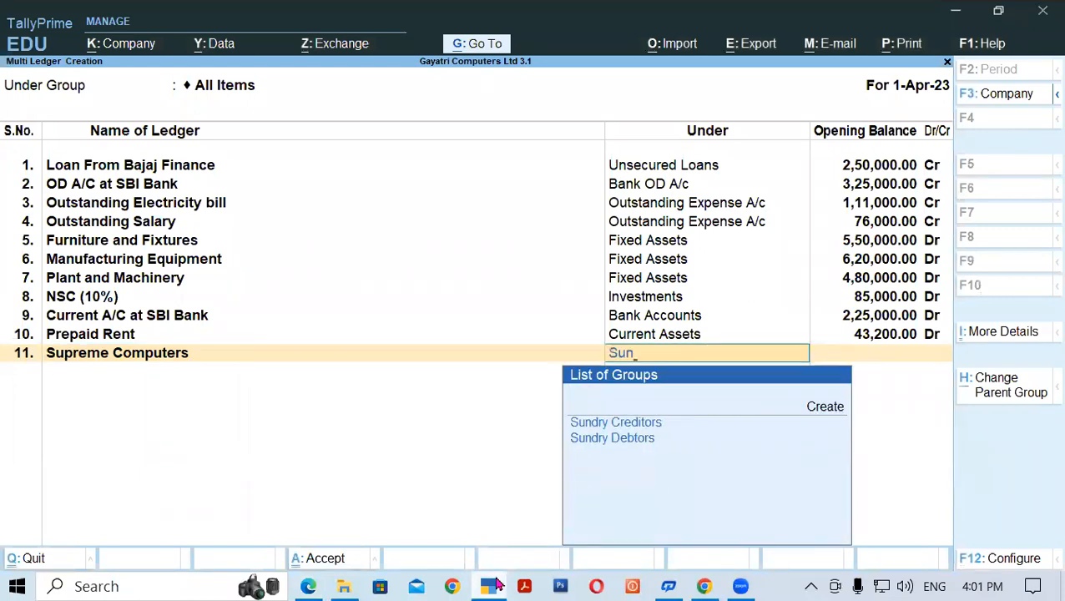
pyautogui.click(494, 585)
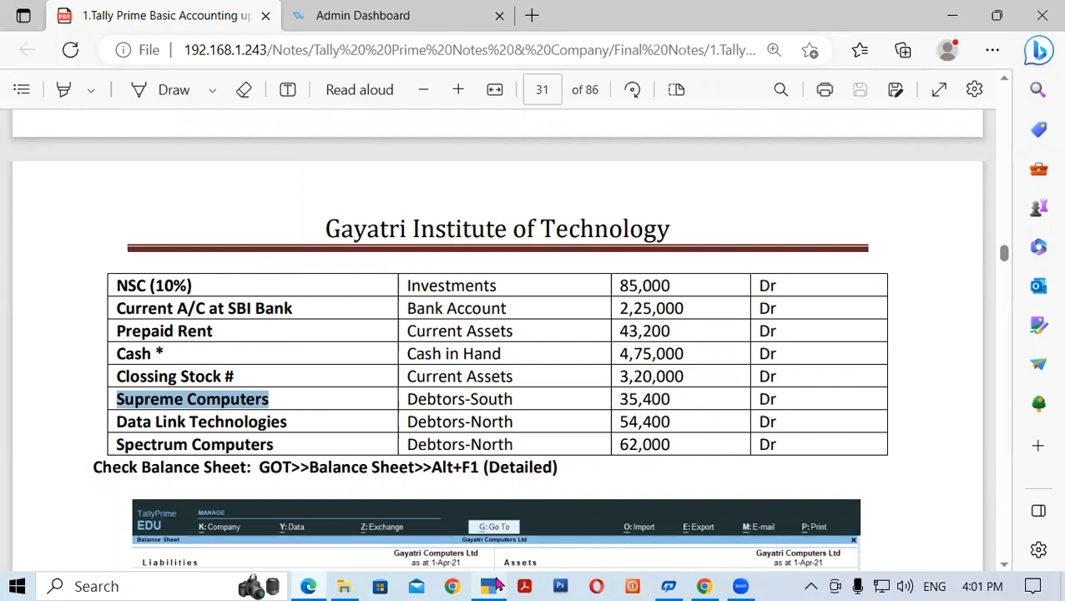
pyautogui.click(494, 585)
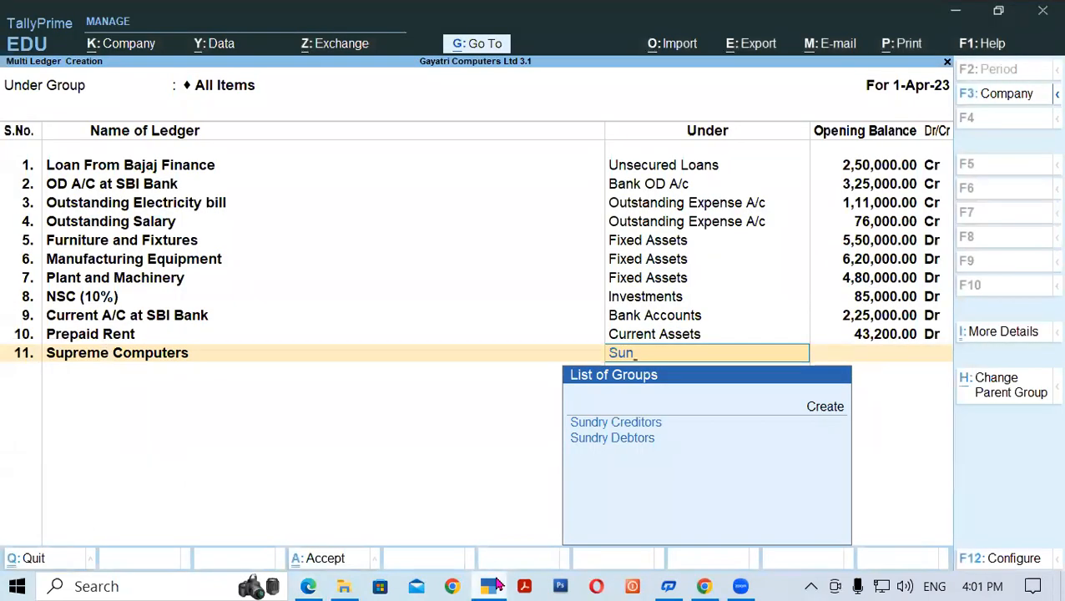
# Try to create a new group named Debtors South for Supreme Computers, and leave the group creation form
pyautogui.hotkey('alt', 'c')
pyautogui.write('Debtors')
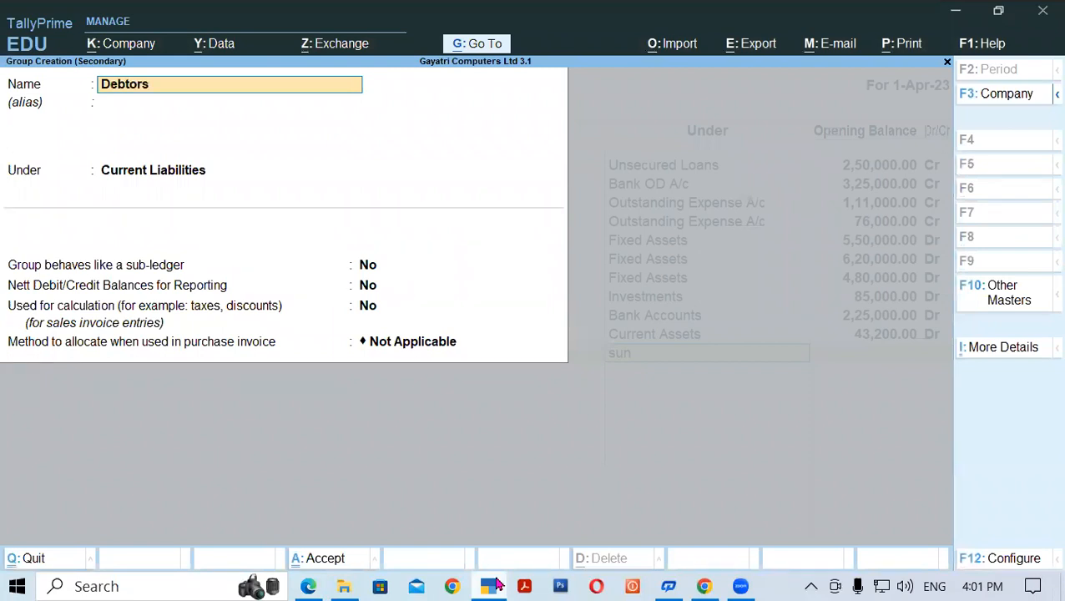
pyautogui.write(' South')
pyautogui.press('Return')
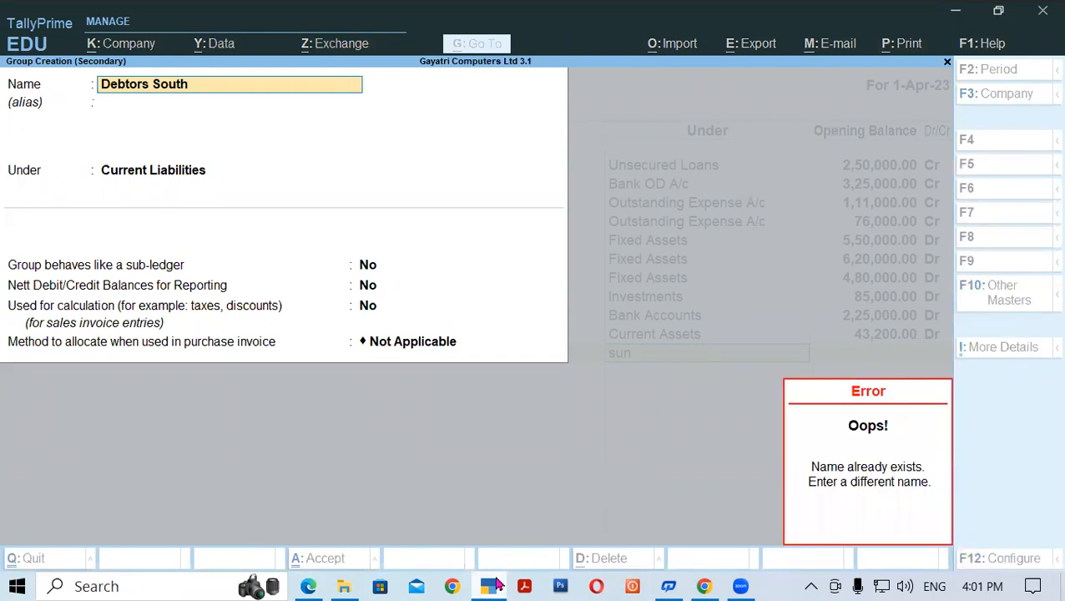
pyautogui.press('Escape')
pyautogui.press('Escape')
pyautogui.press('Escape')
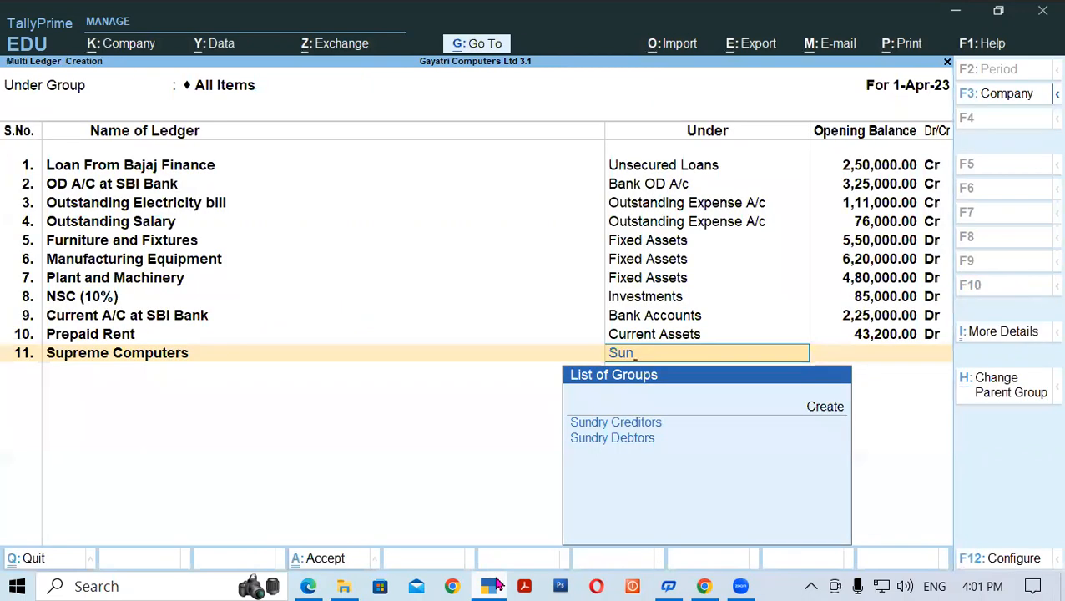
# Clear the group filter for Supreme Computers, check its group in the PDF notes, and place the ledger under Debtors South
pyautogui.press('BackSpace')
pyautogui.press('BackSpace')
pyautogui.press('BackSpace')
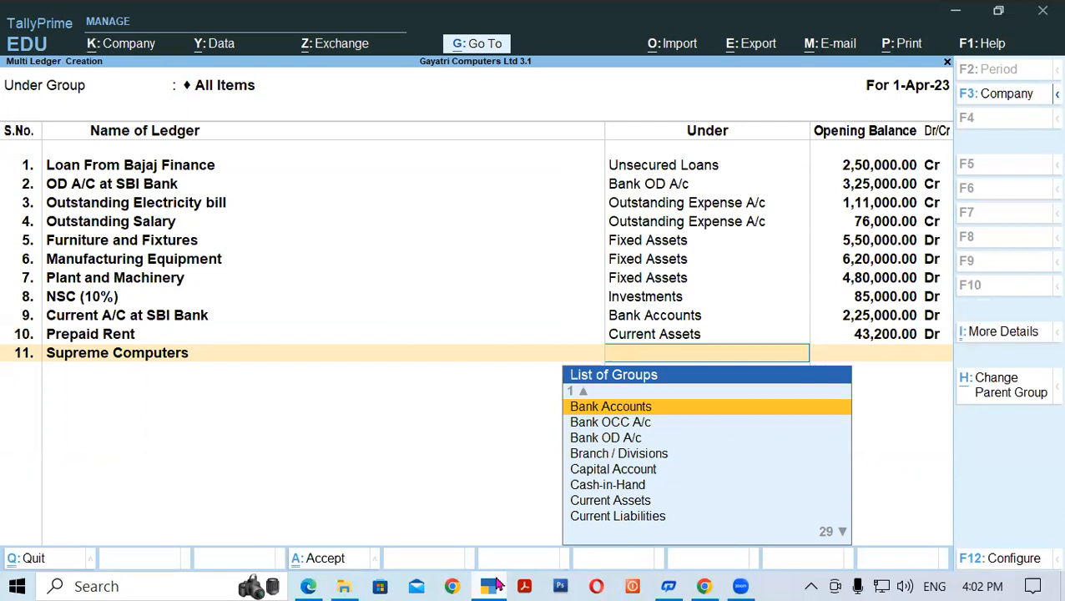
pyautogui.write('De')
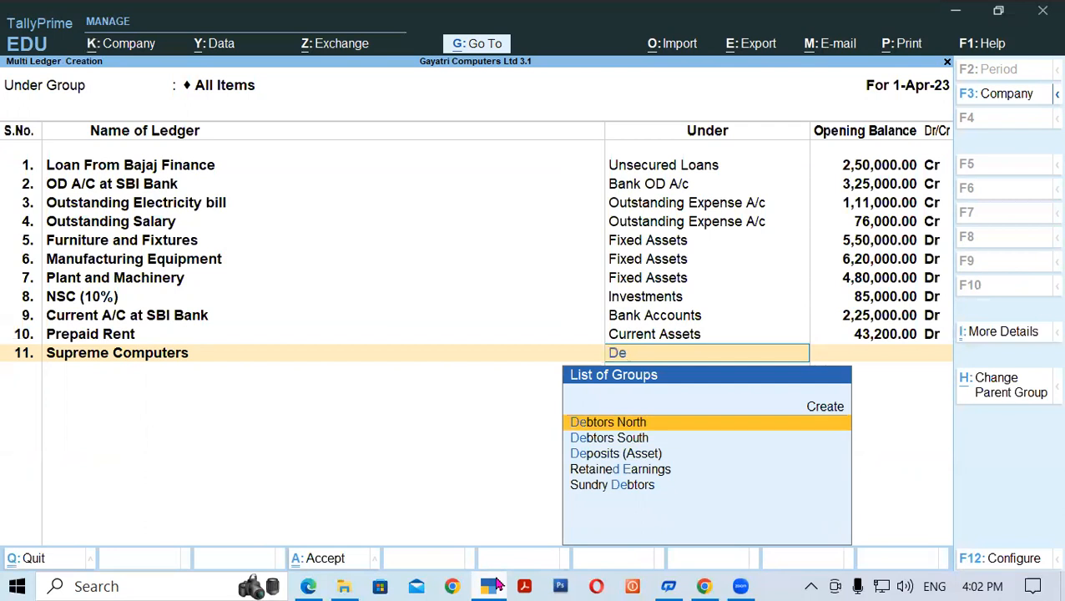
pyautogui.click(492, 586)
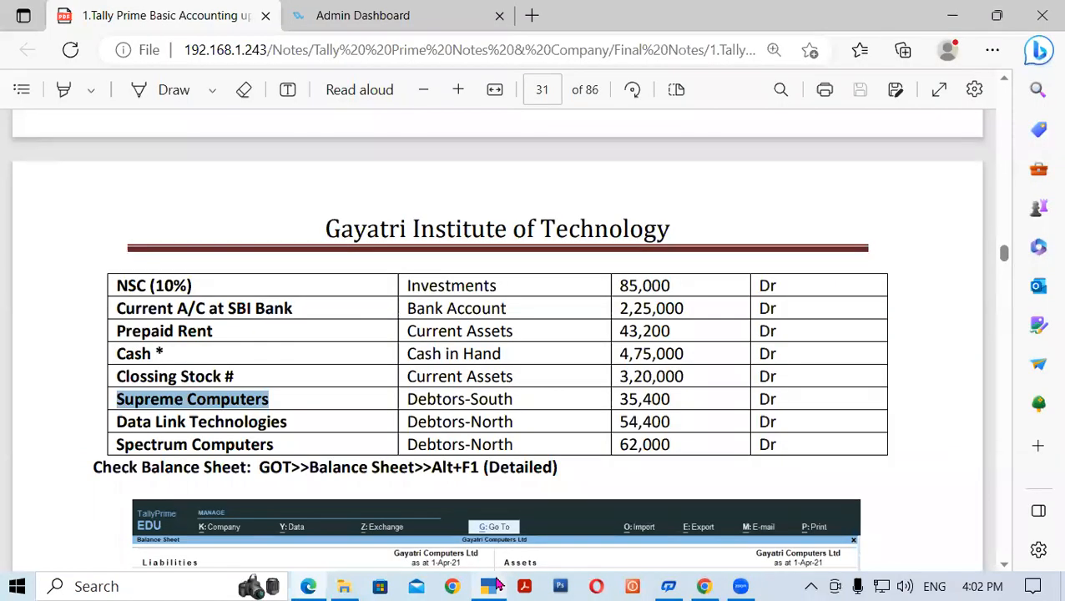
pyautogui.click(493, 586)
pyautogui.press('Down')
pyautogui.press('Return')
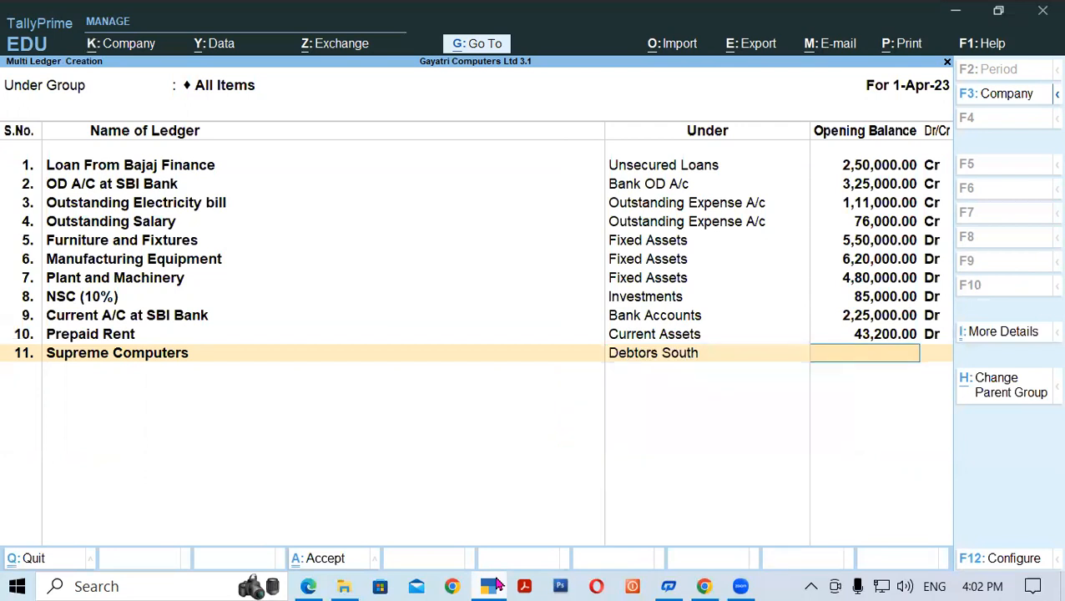
# Enter Supreme Computers' opening balance of 35,400 Dr from the PDF notes and leave its bill-wise breakup without a bill name
pyautogui.click(492, 586)
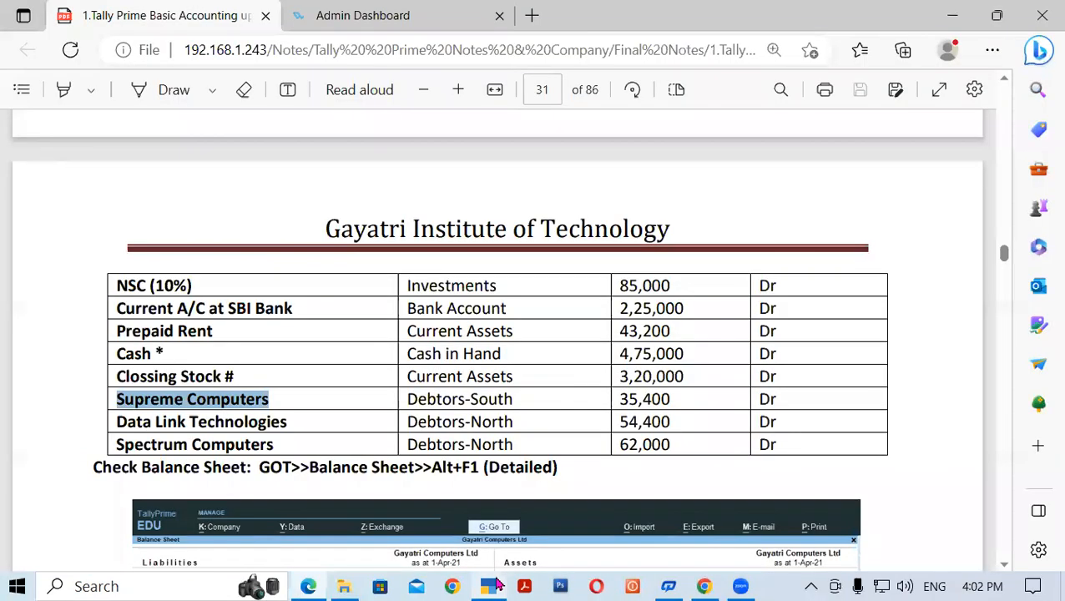
pyautogui.click(492, 586)
pyautogui.write('35400')
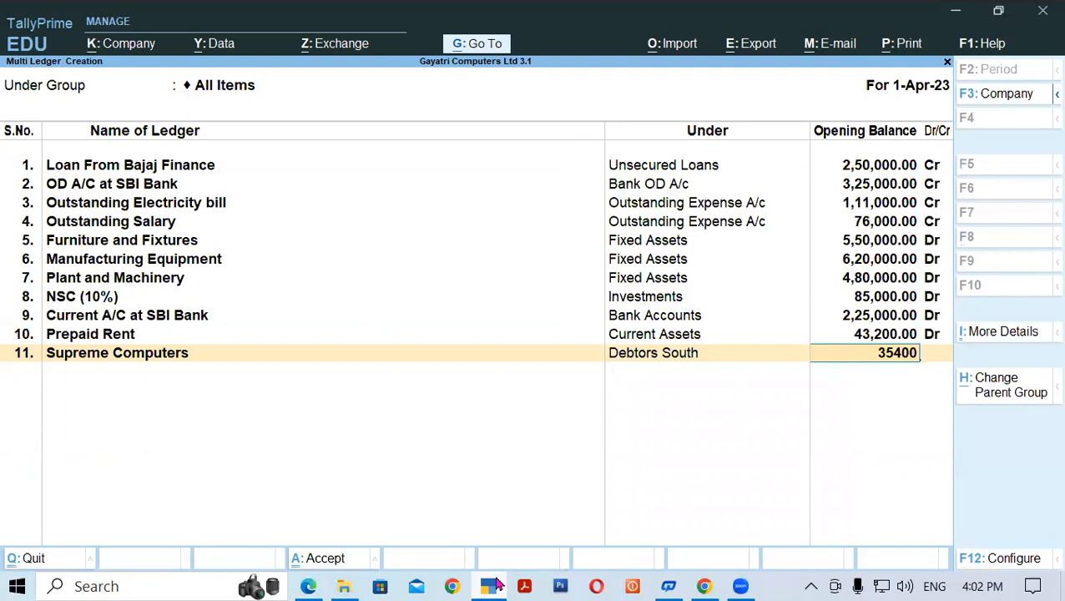
pyautogui.press('Return')
pyautogui.press('Return')
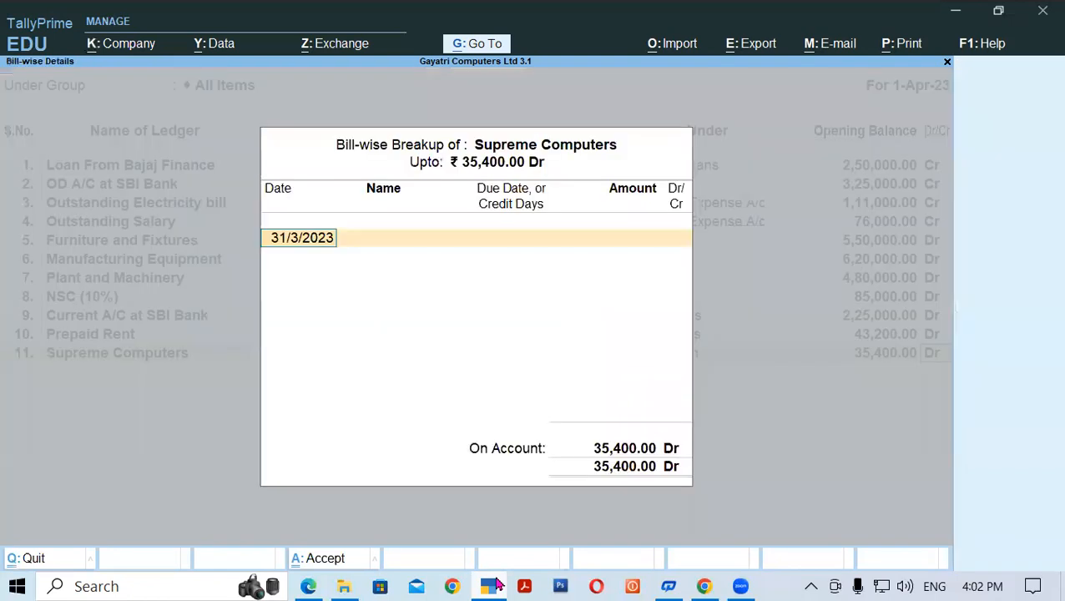
pyautogui.press('Return')
pyautogui.press('Return')
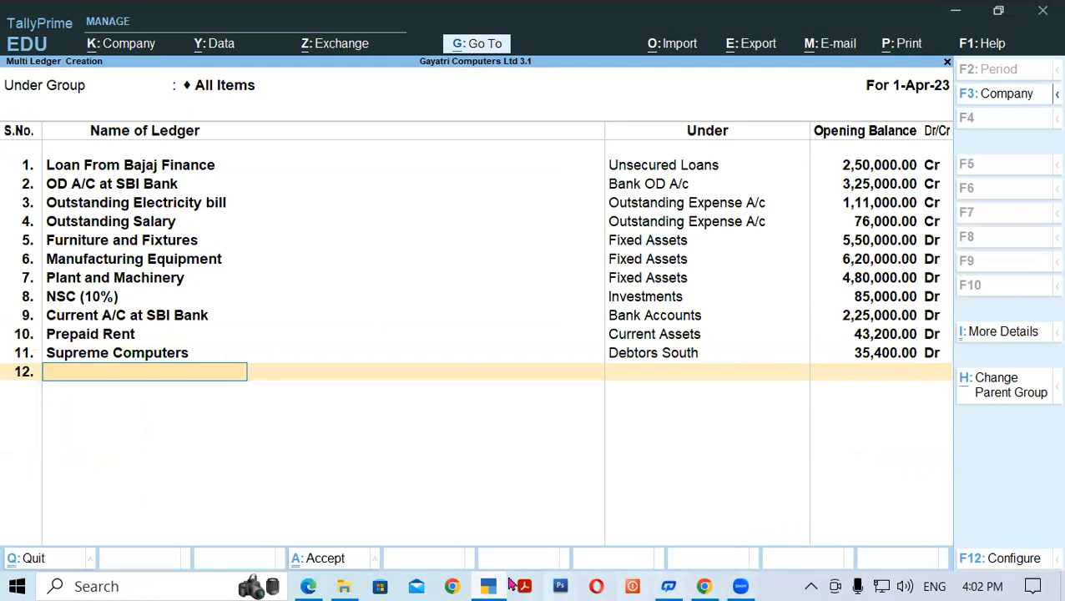
# Copy the ledger name Data Link Technologies from the PDF notes into TallyPrime's twelfth ledger row
pyautogui.click(309, 586)
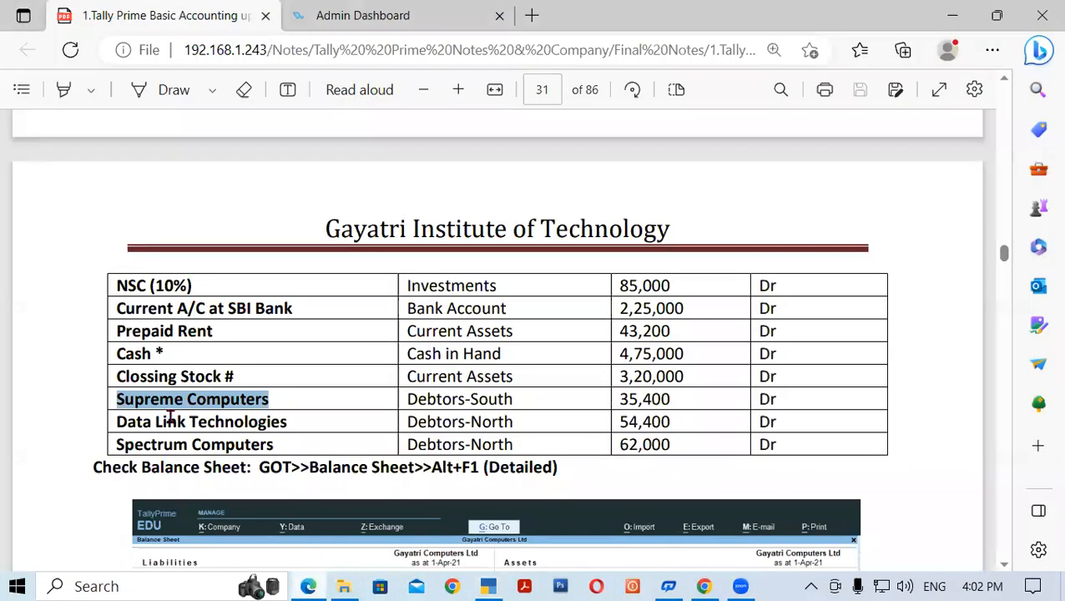
pyautogui.moveTo(119, 421); pyautogui.dragTo(292, 425)
pyautogui.hotkey('ctrl', 'c')
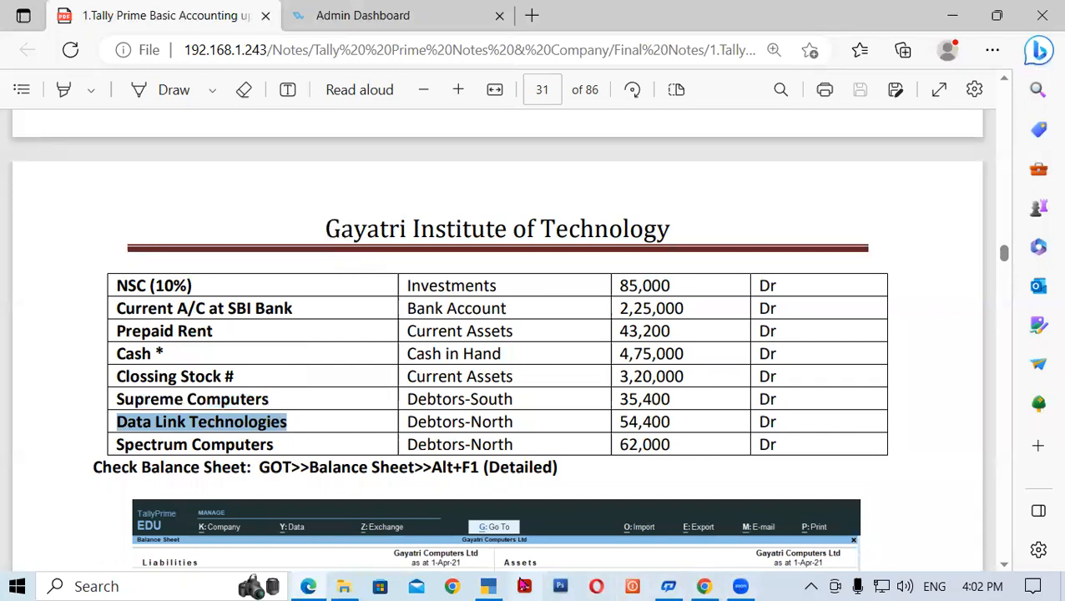
pyautogui.click(489, 586)
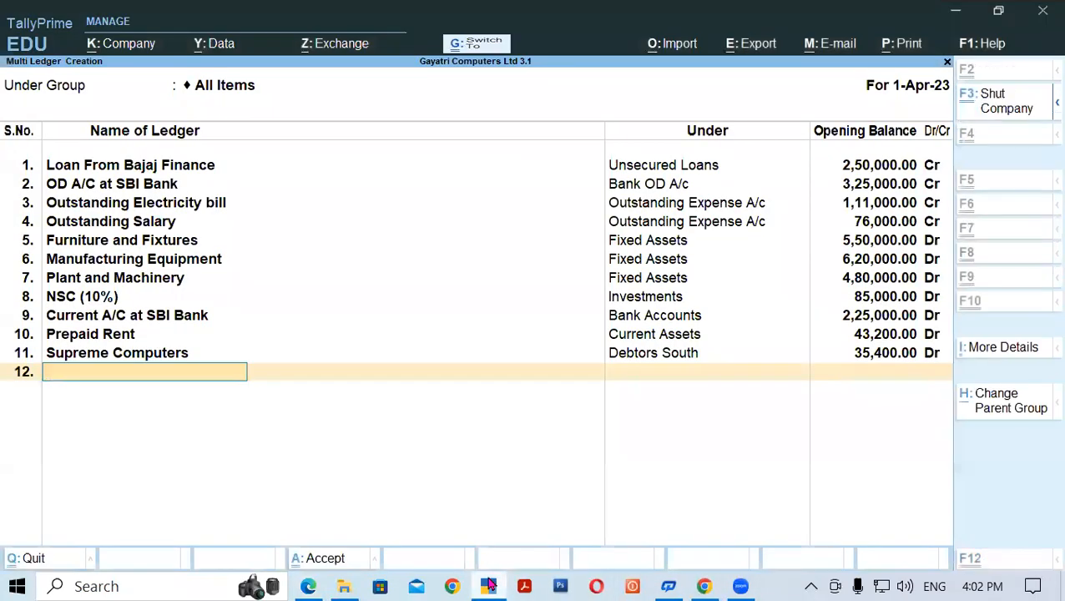
pyautogui.hotkey('ctrl', 'alt', 'v')
pyautogui.press('Return')
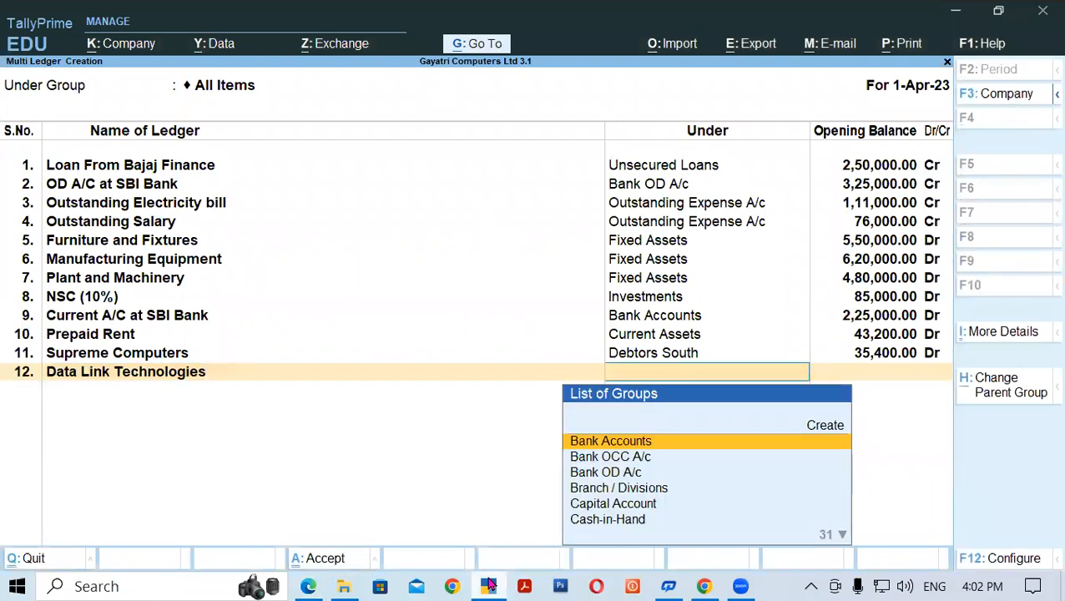
# Check Data Link Technologies' group in the PDF notes and place the ledger under Debtors North
pyautogui.hotkey('alt', 'Tab')
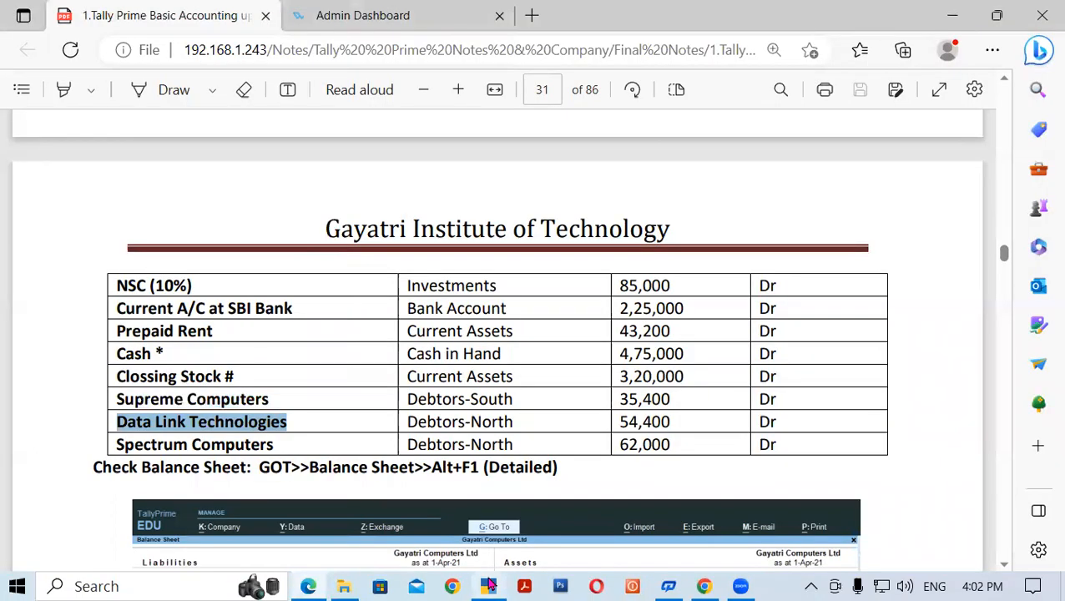
pyautogui.click(490, 585)
pyautogui.write('De')
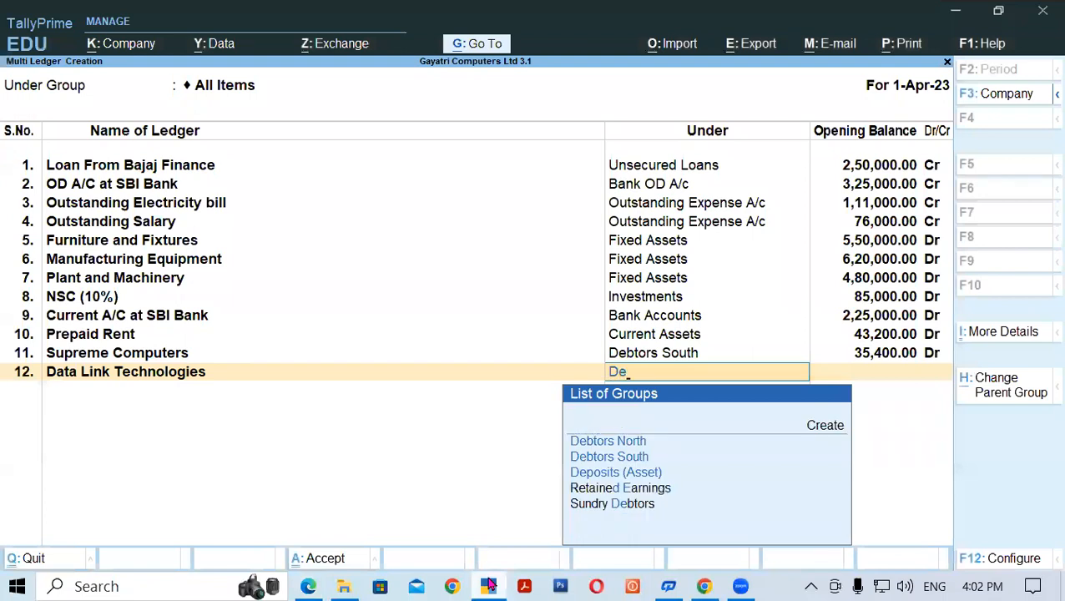
pyautogui.press('Return')
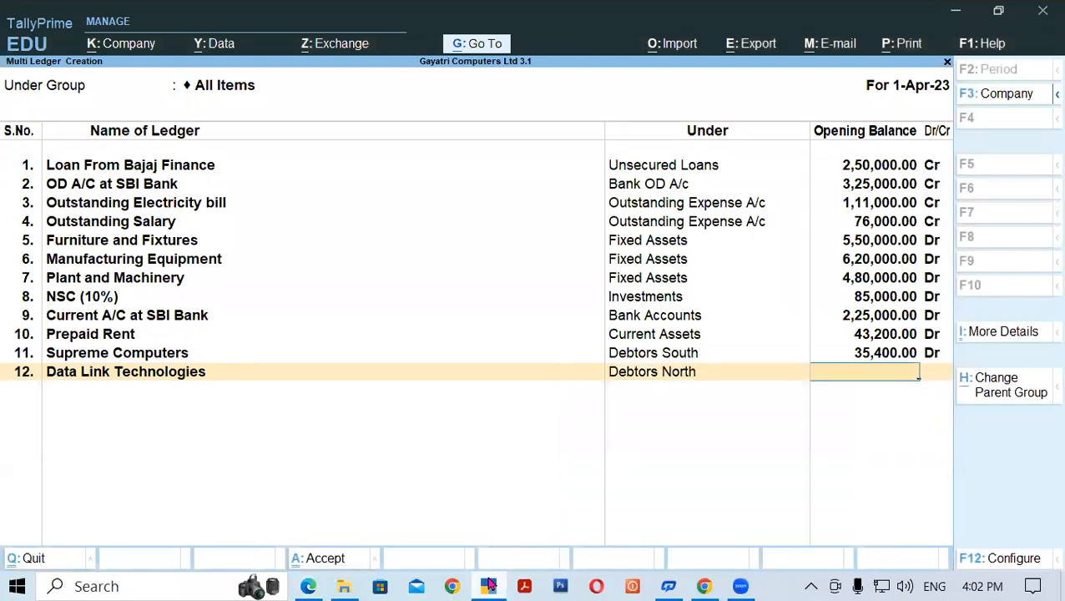
# Enter Data Link Technologies' opening balance of 54,400 Dr from the PDF notes and leave its bill-wise breakup without a bill name
pyautogui.click(490, 586)
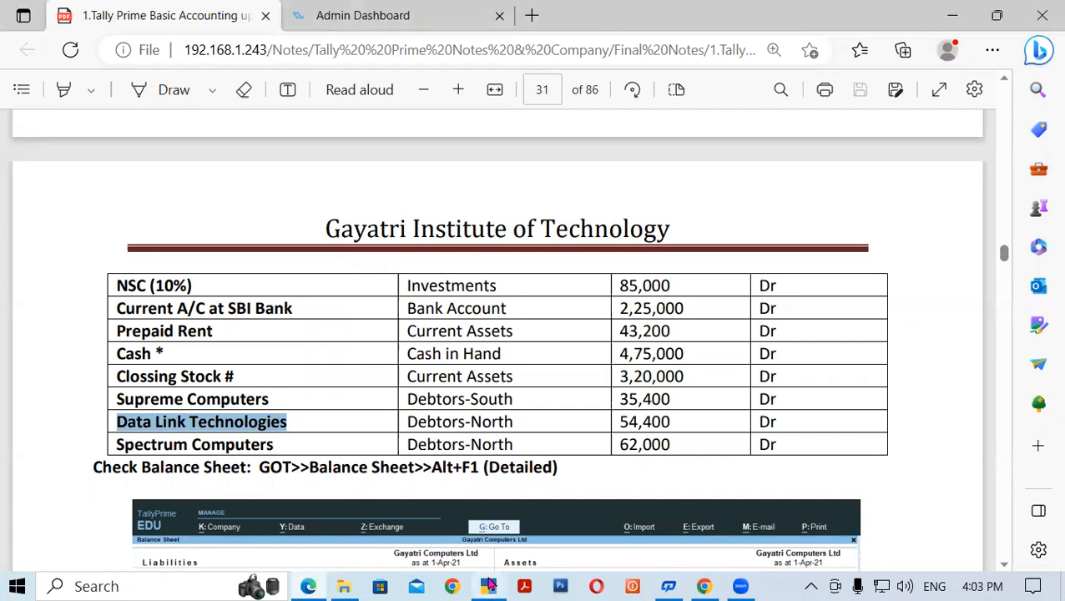
pyautogui.click(490, 586)
pyautogui.write('54400')
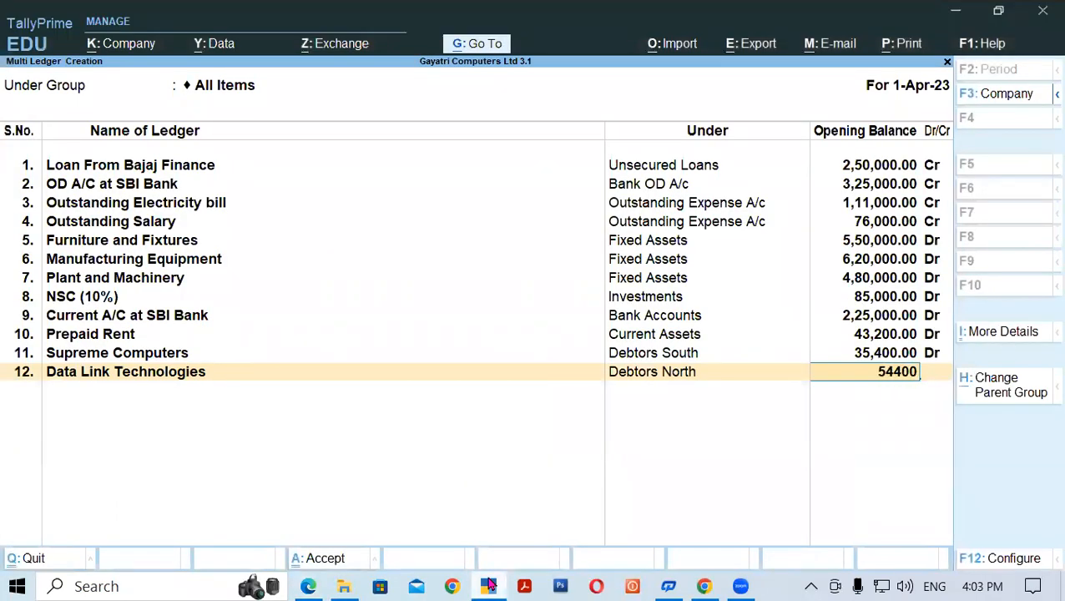
pyautogui.press('Return')
pyautogui.press('Return')
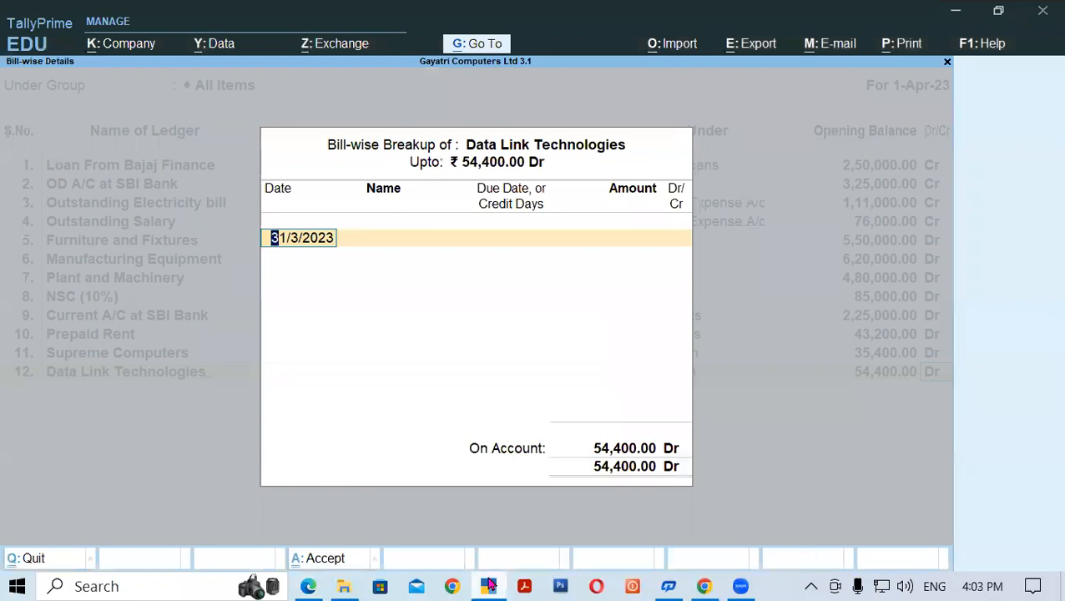
pyautogui.press('Return')
pyautogui.press('Return')
# Copy the ledger name Spectrum Computers from the PDF notes into TallyPrime's thirteenth ledger row
pyautogui.click(490, 586)
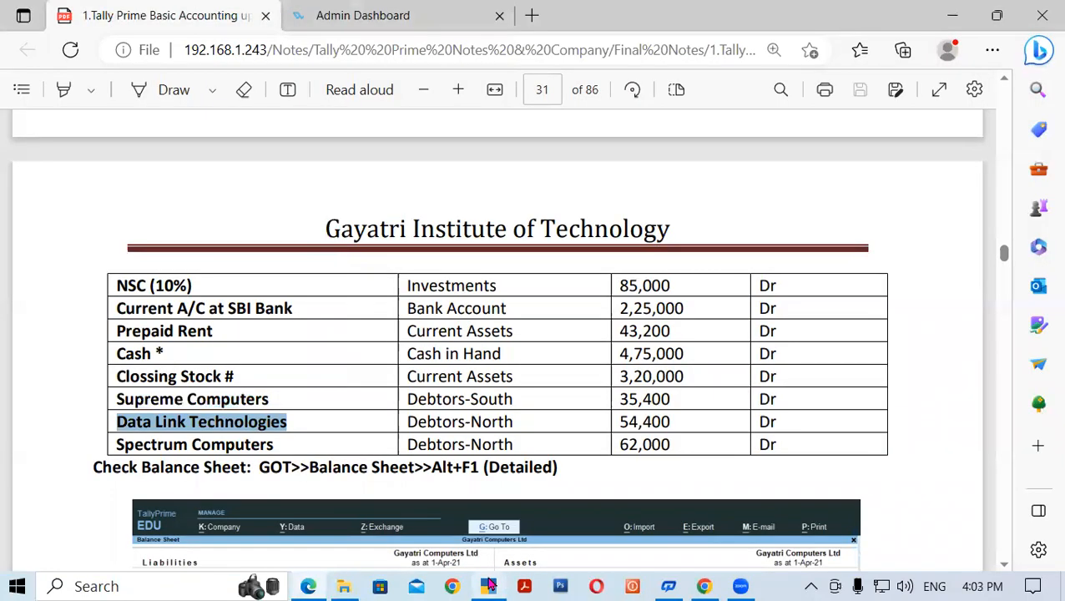
pyautogui.moveTo(118, 444); pyautogui.dragTo(275, 443)
pyautogui.hotkey('ctrl', 'c')
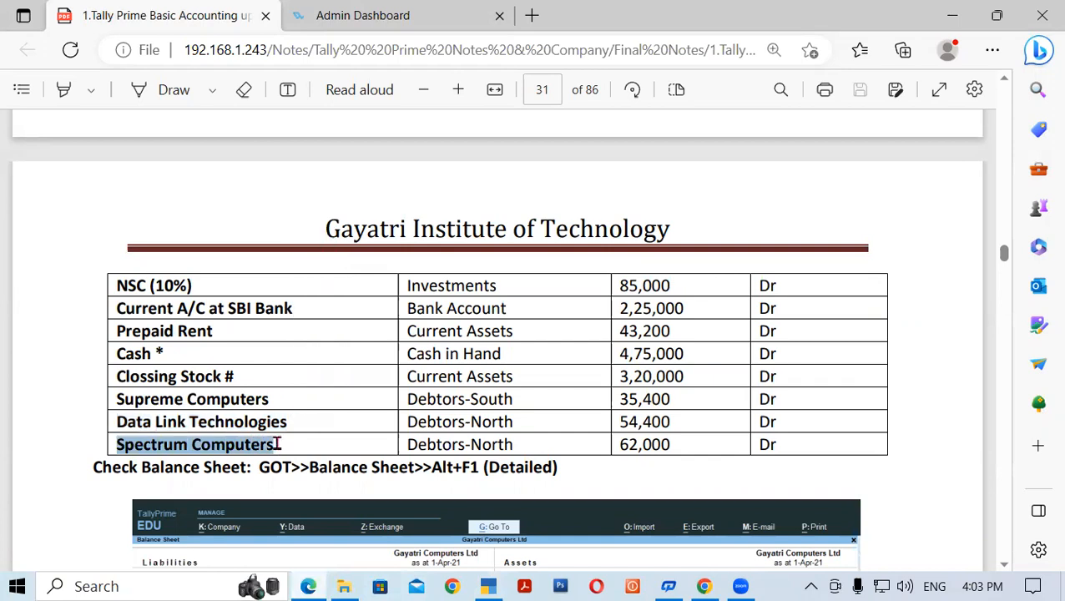
pyautogui.hotkey('alt', 'Tab')
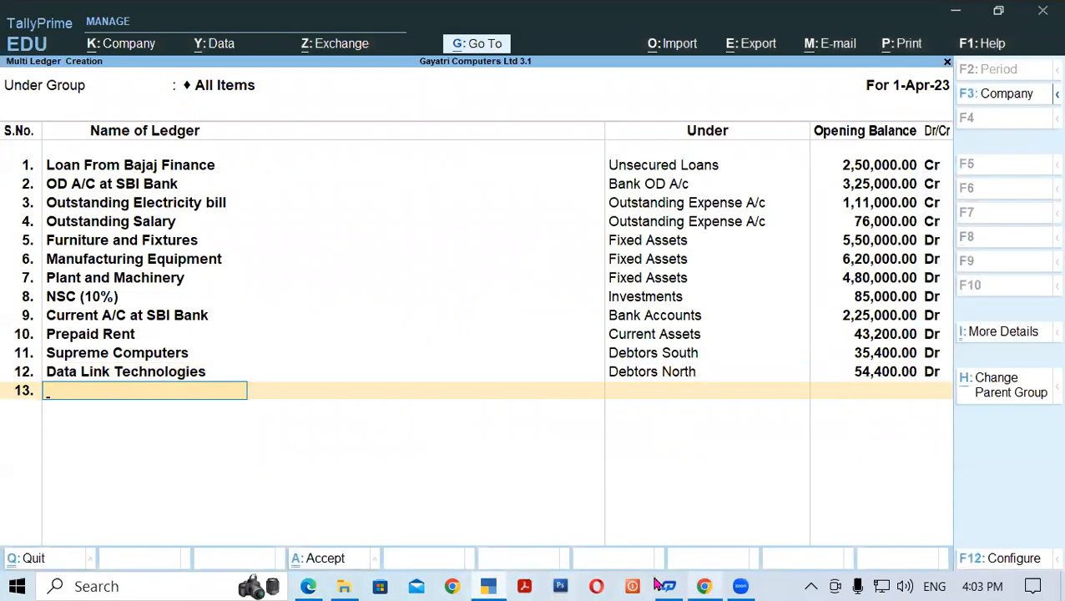
pyautogui.click(310, 585)
pyautogui.rightClick(232, 442)
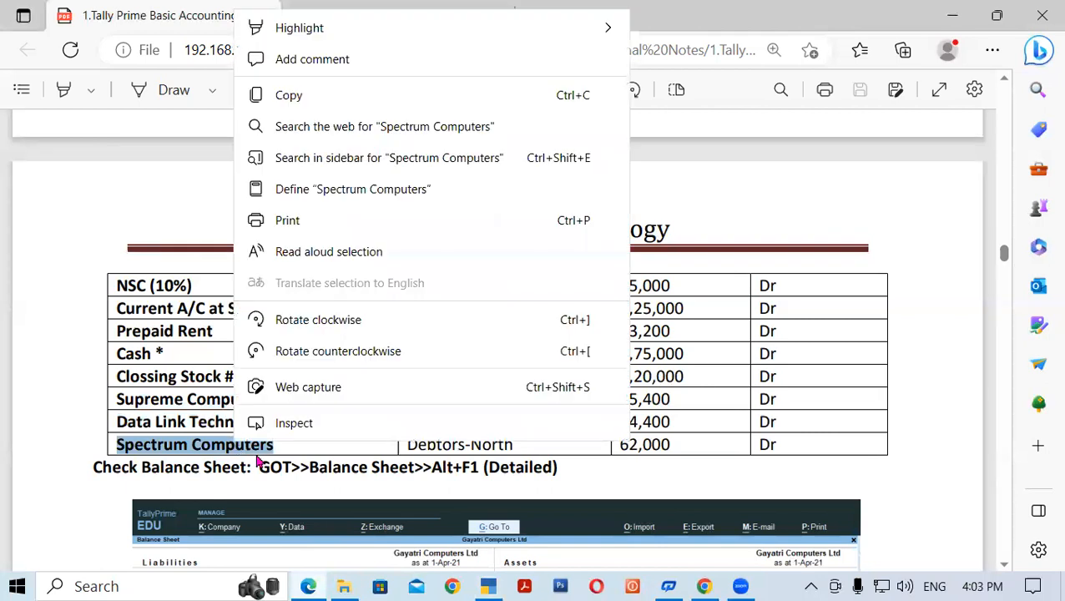
pyautogui.click(287, 95)
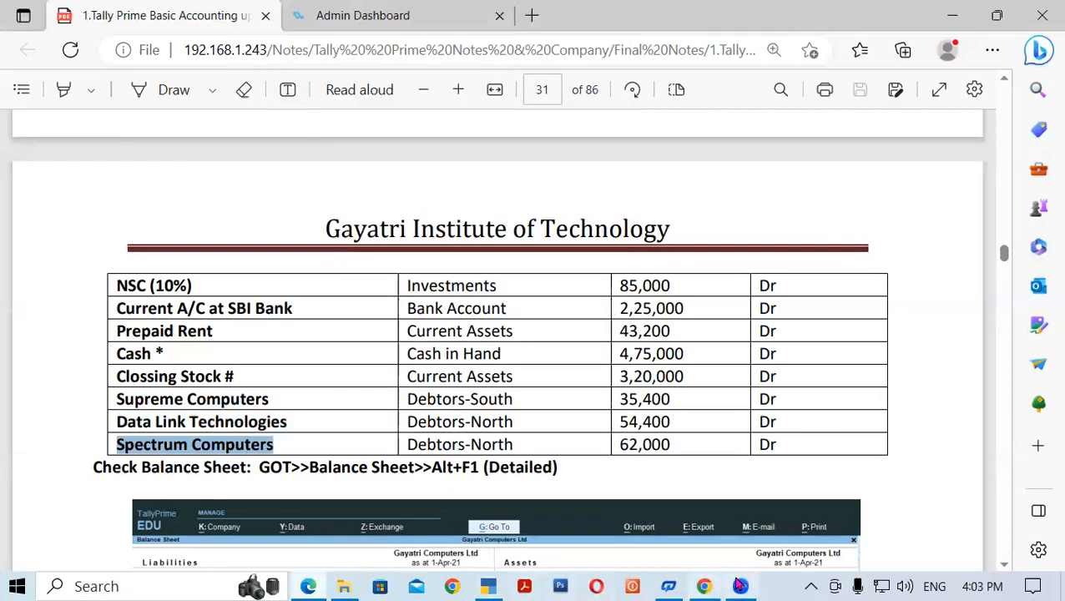
pyautogui.click(487, 586)
pyautogui.press('ctrl')
pyautogui.hotkey('ctrl', 'v')
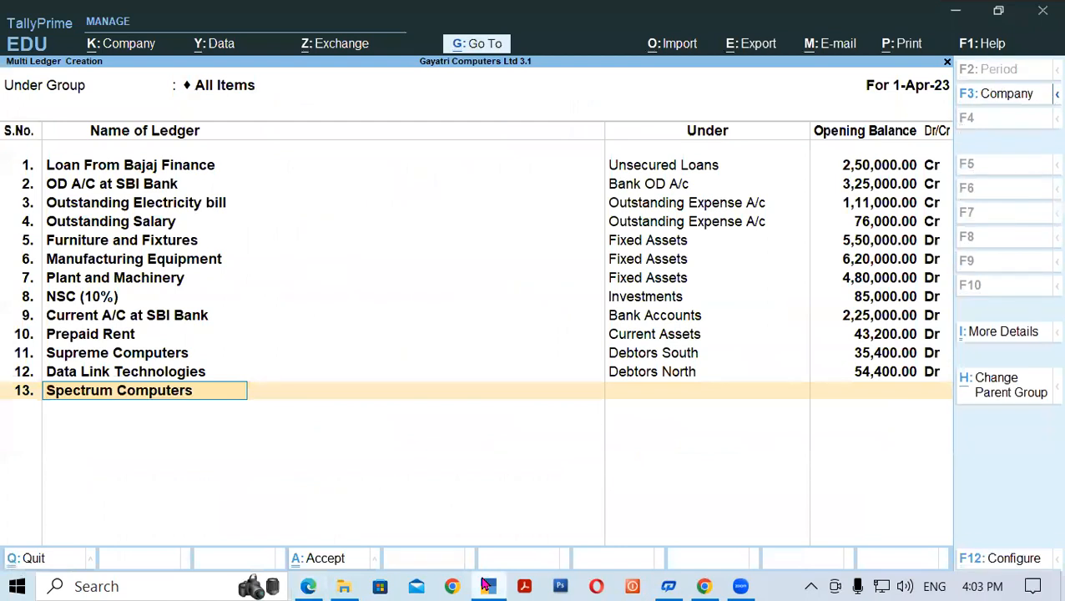
# Check Spectrum Computers' group in the PDF notes and place the ledger under Debtors North
pyautogui.press('Return')
pyautogui.write('De')
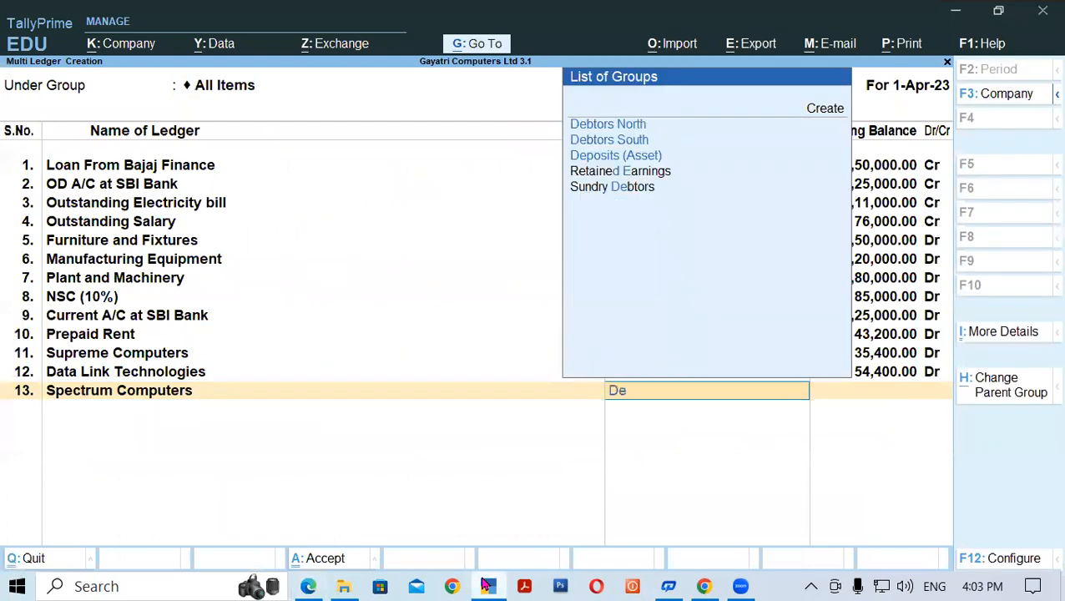
pyautogui.click(487, 585)
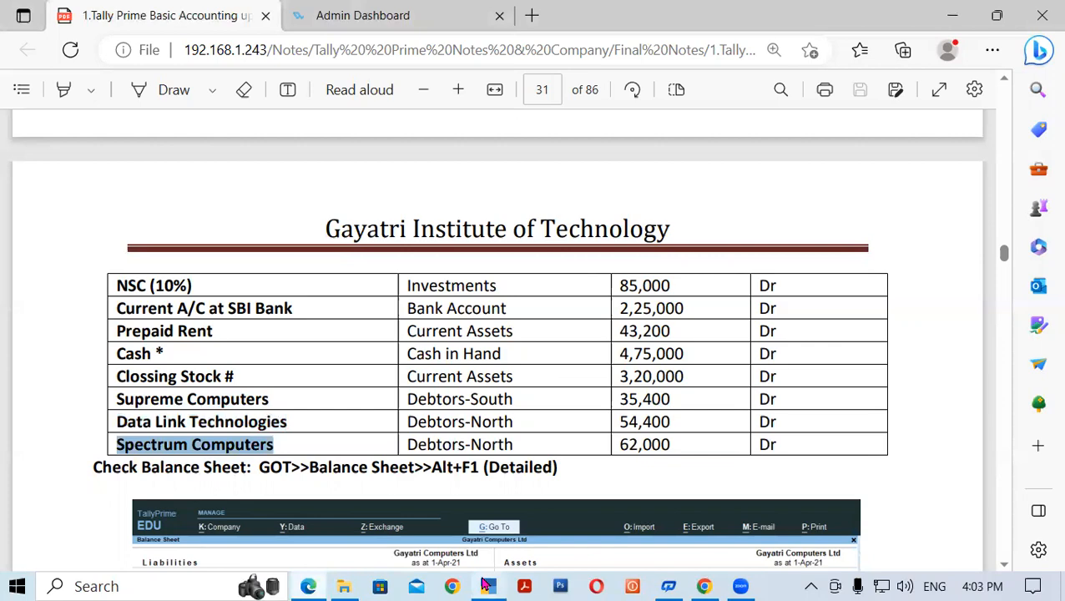
pyautogui.click(487, 586)
pyautogui.press('Down')
pyautogui.press('Up')
pyautogui.press('Return')
# Enter Spectrum Computers' opening balance of 62,000 Dr from the PDF notes and leave its bill-wise breakup without a bill name
pyautogui.click(486, 586)
pyautogui.click(486, 586)
pyautogui.write('62,000')
pyautogui.press('Return')
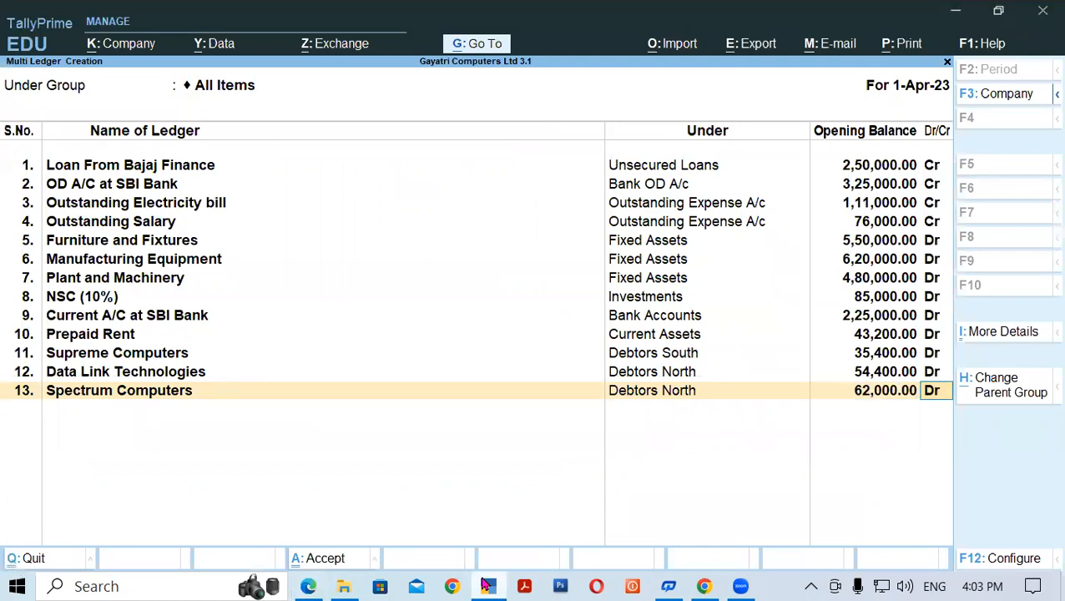
pyautogui.press('Return')
pyautogui.press('Return')
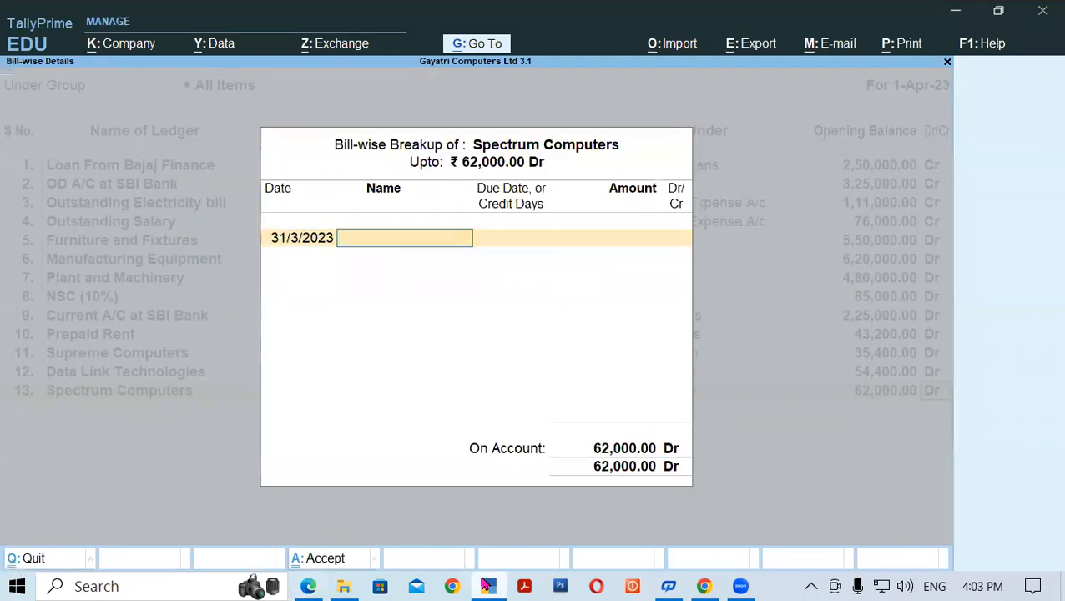
pyautogui.press('Return')
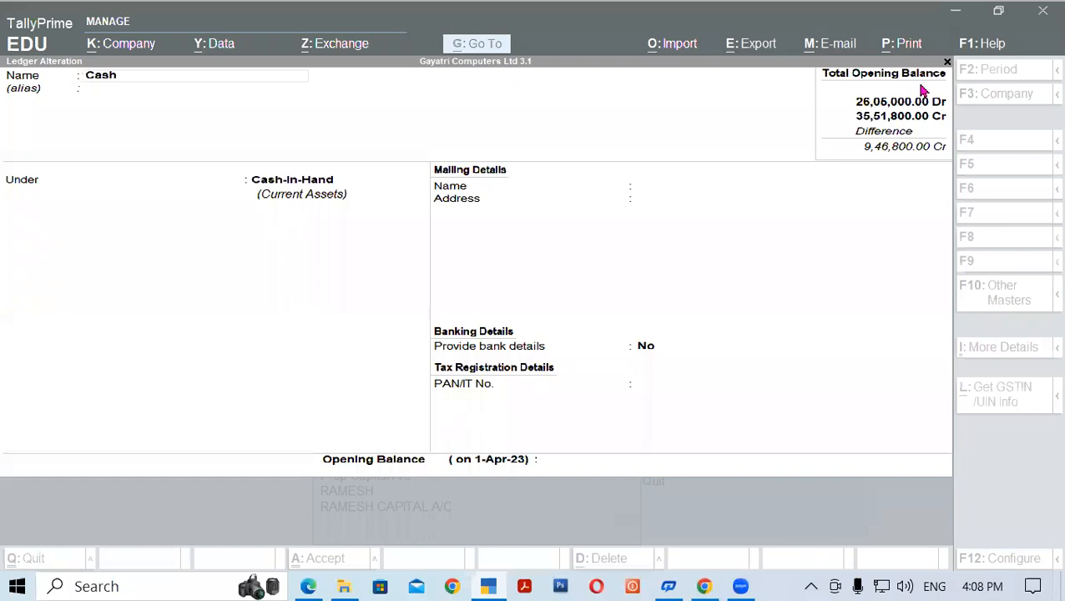
# Set the Cash ledger's opening balance to 4,75,000 and save the altered ledger
pyautogui.click(570, 461)
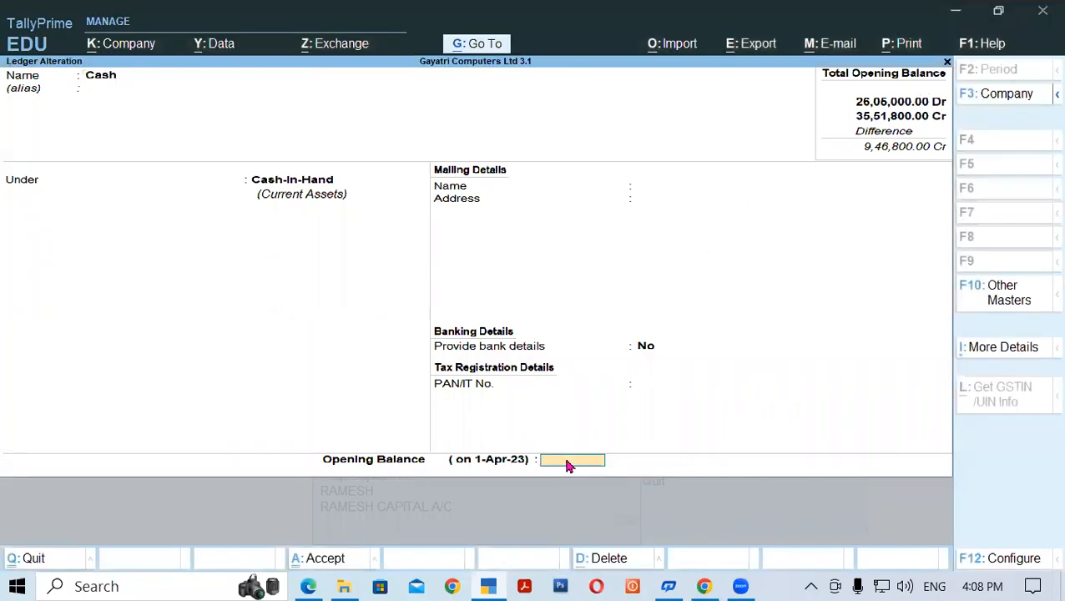
pyautogui.write('475000')
pyautogui.press('Return')
pyautogui.press('Return')
pyautogui.press('Return')
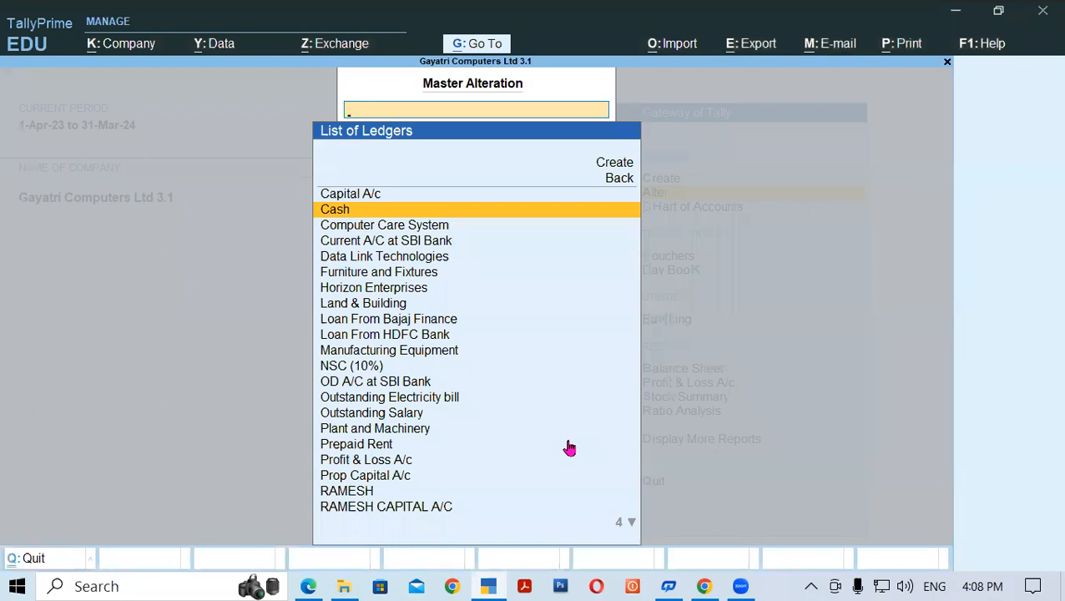
# Open the Profit & Loss A/c ledger for alteration at its opening balance
pyautogui.write('Pr')
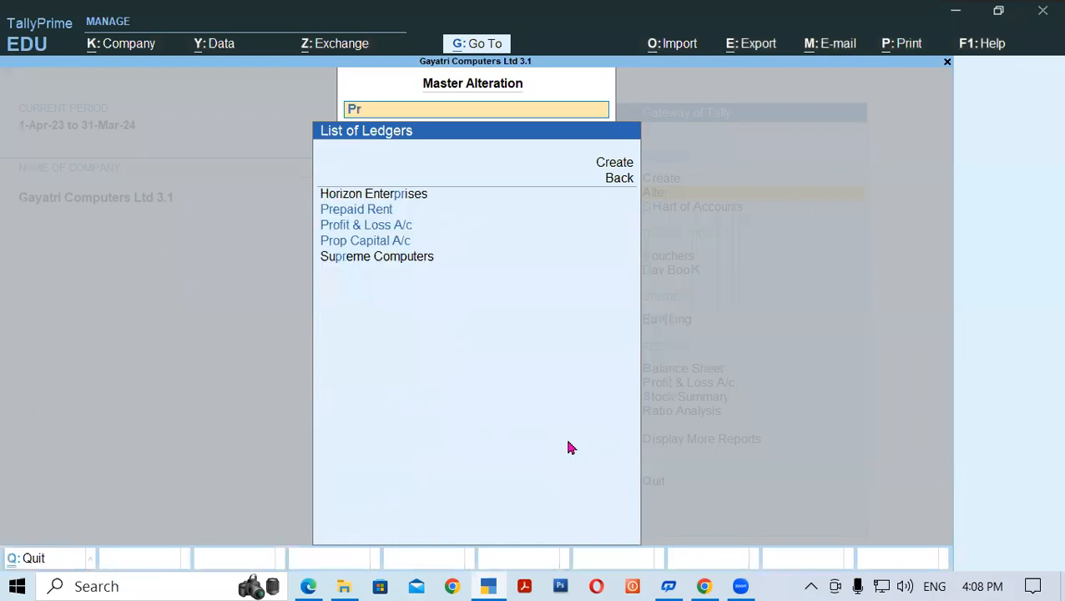
pyautogui.press('Down')
pyautogui.press('Return')
pyautogui.press('Return')
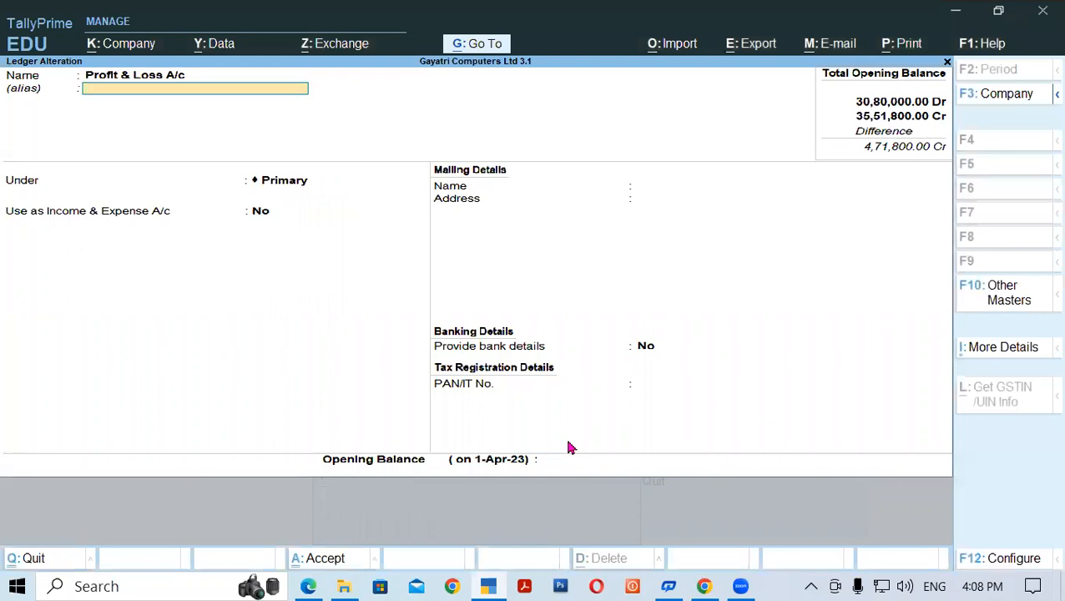
pyautogui.press('Return')
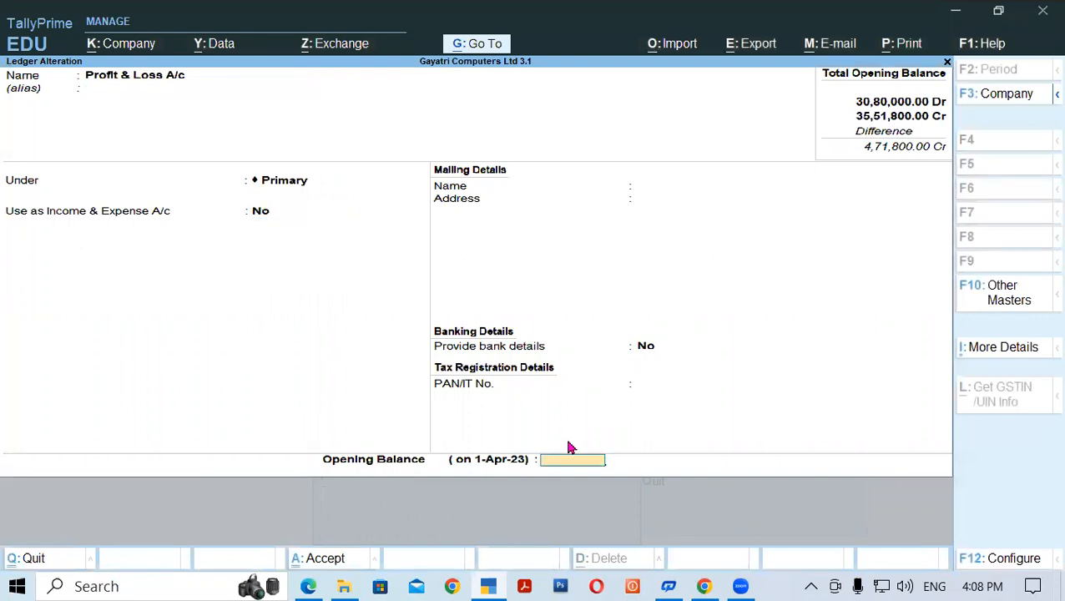
# Set the Profit & Loss A/c opening balance to 8,50,000 from the PDF notes, save the ledger and return to the Gateway of Tally
pyautogui.click(307, 585)
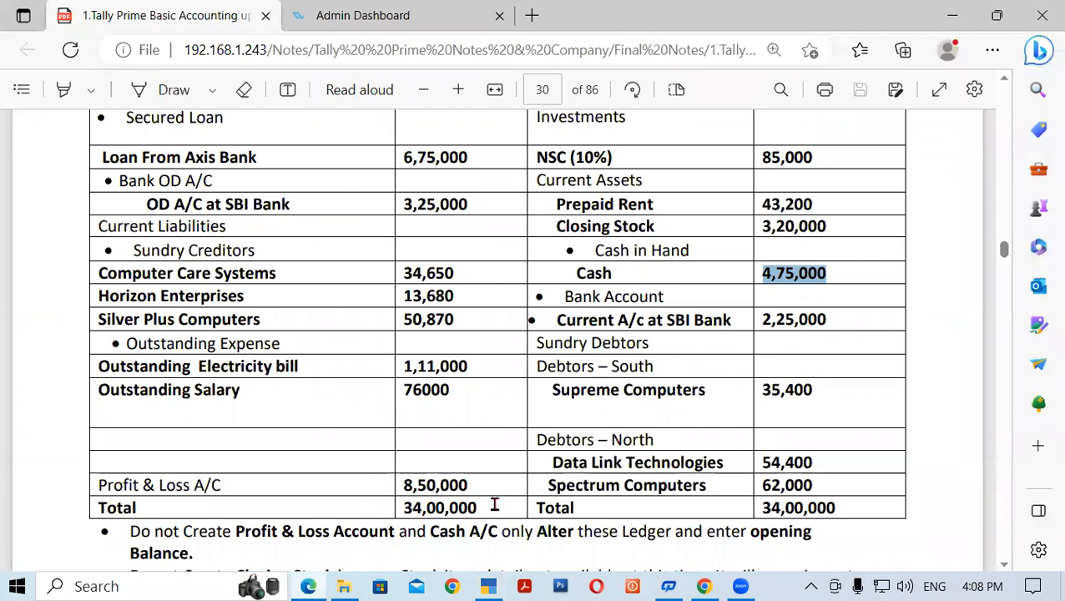
pyautogui.moveTo(406, 487); pyautogui.dragTo(468, 487)
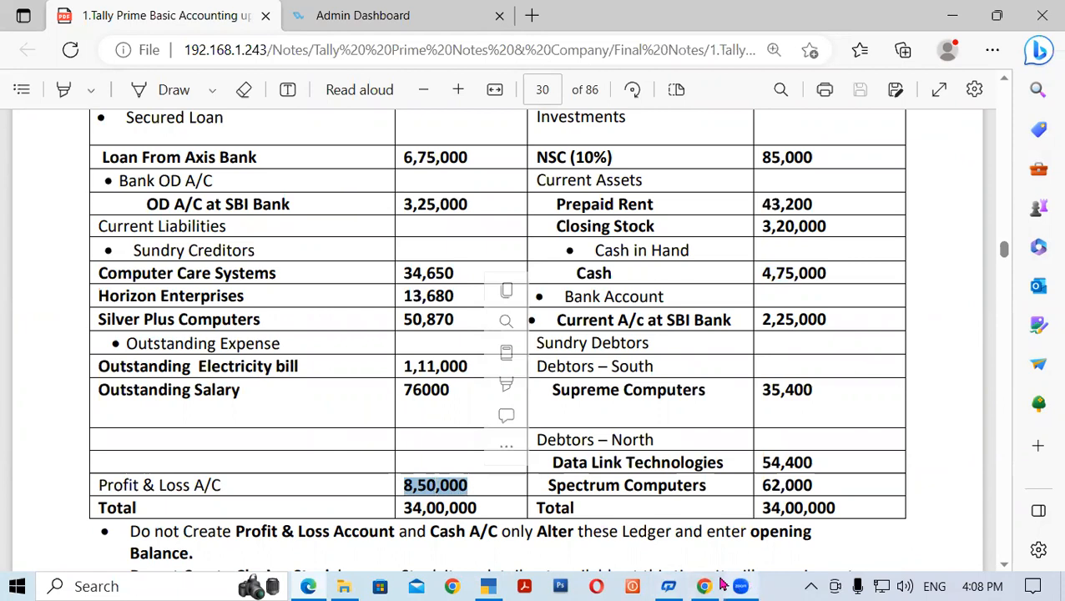
pyautogui.click(489, 586)
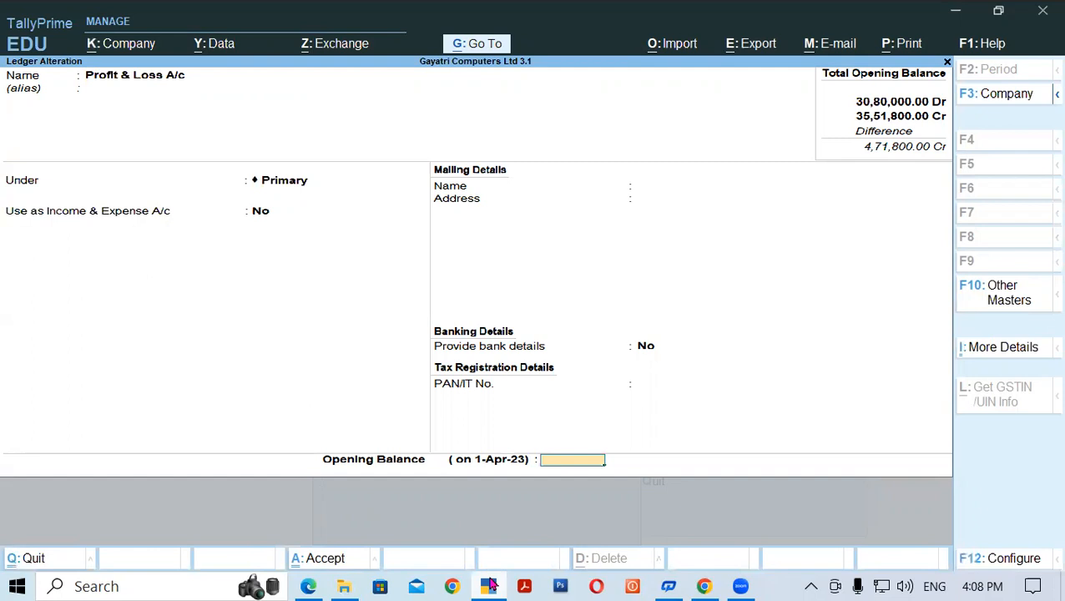
pyautogui.write('85000')
pyautogui.write('0')
pyautogui.press('Return')
pyautogui.press('Return')
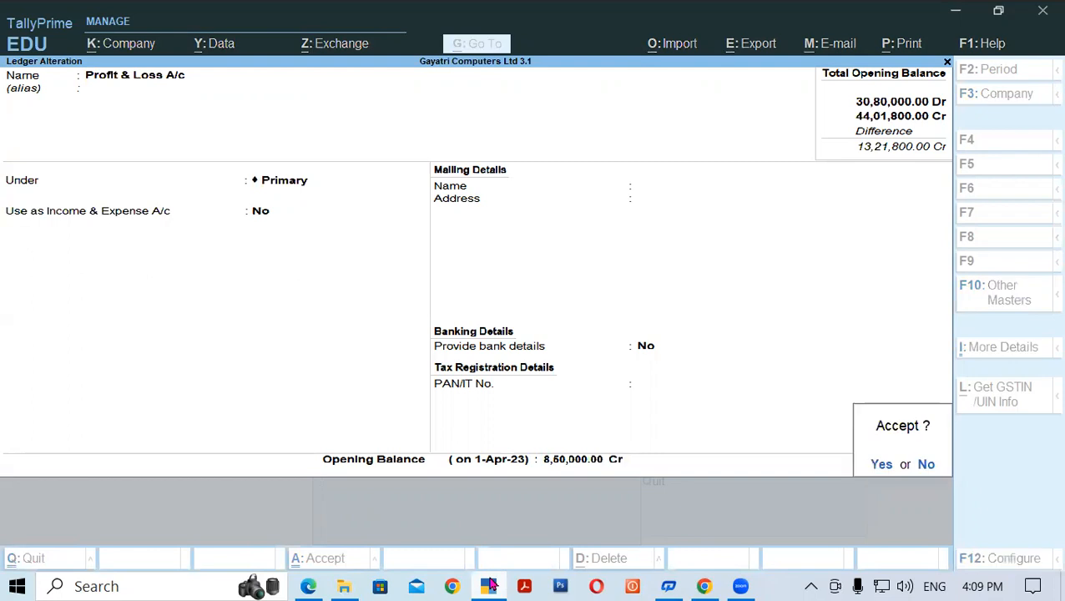
pyautogui.press('Return')
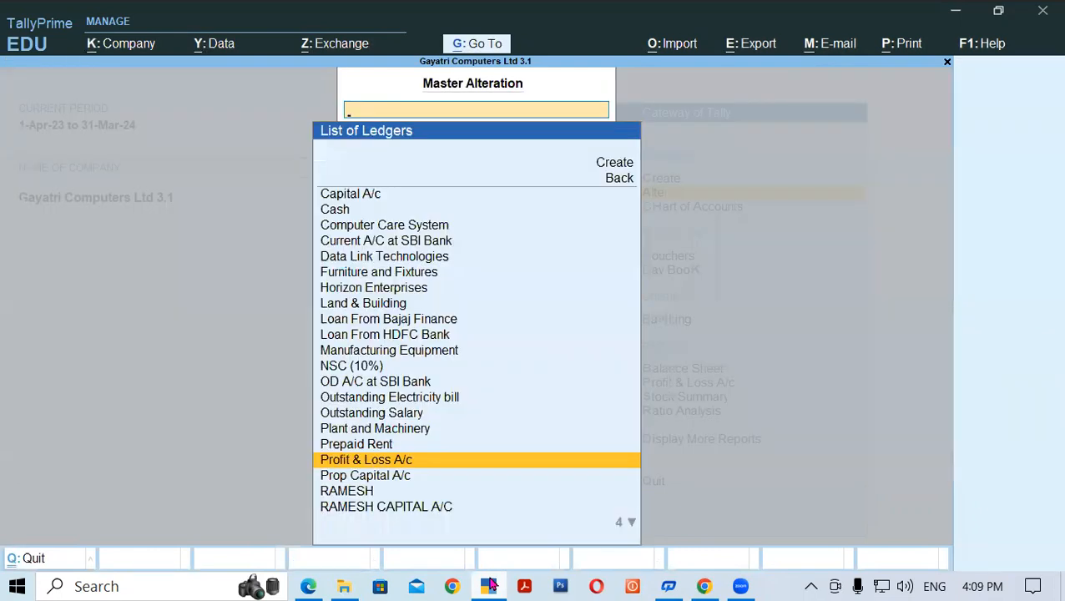
pyautogui.press('Escape')
pyautogui.press('Escape')
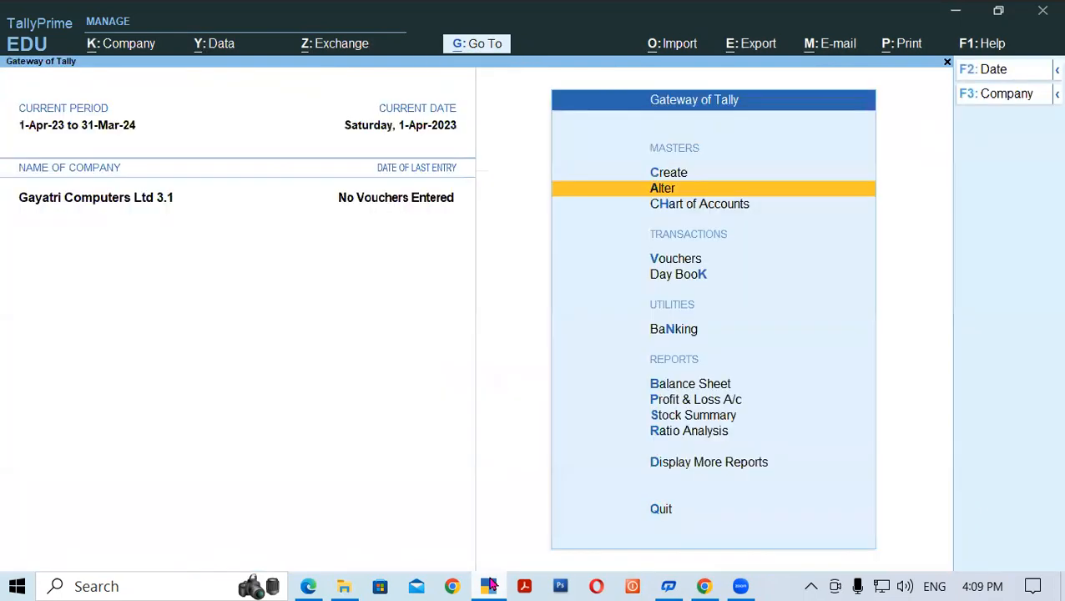
# Open the Balance Sheet report and show it in detailed form
pyautogui.press('Down')
pyautogui.press('Down')
pyautogui.press('Down')
pyautogui.press('Down')
pyautogui.press('Down')
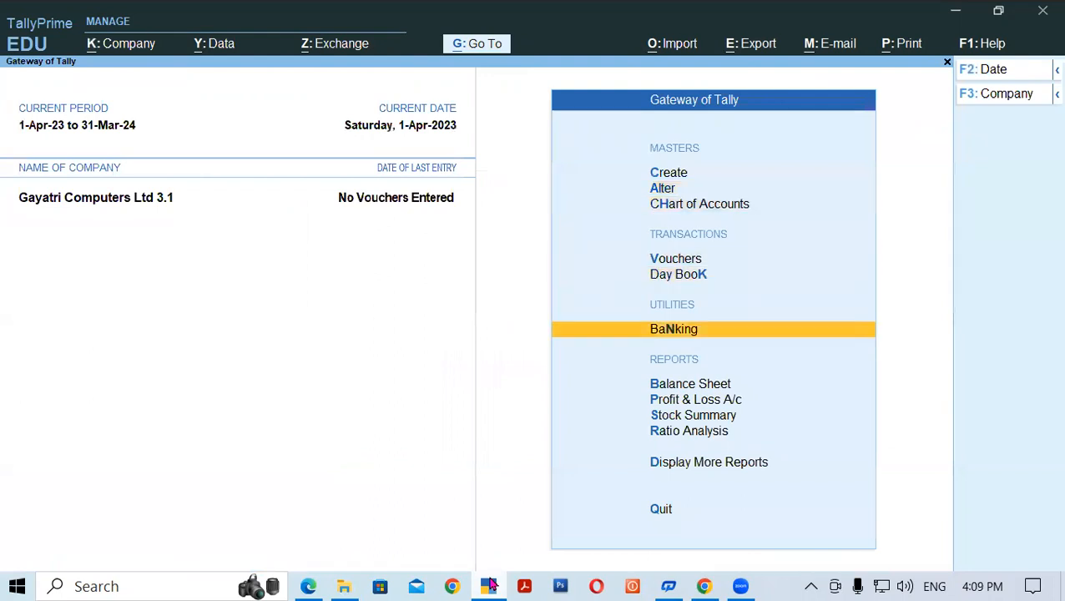
pyautogui.press('Return')
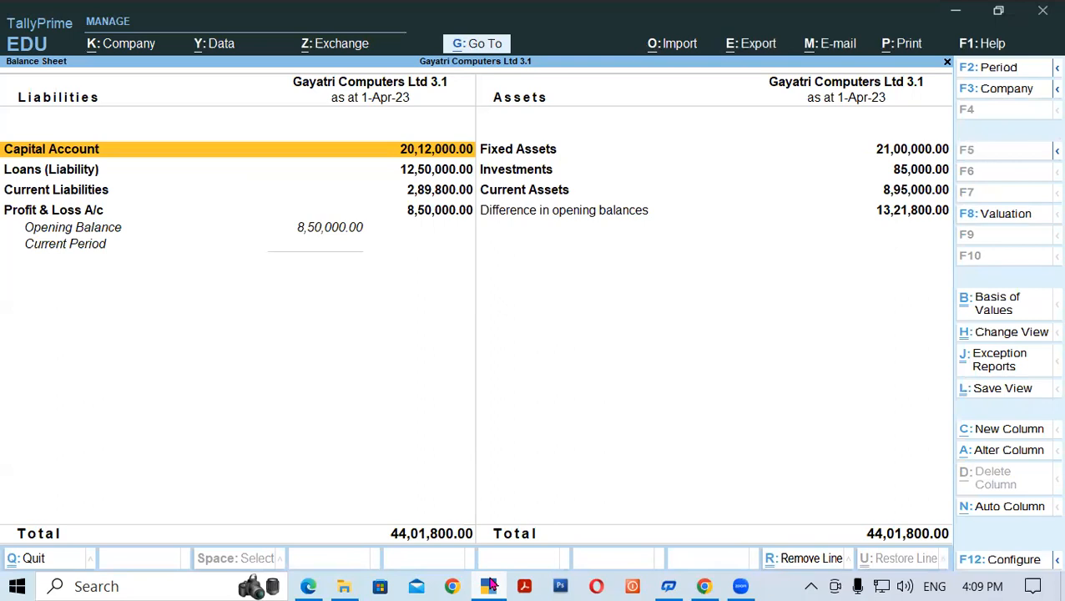
pyautogui.hotkey('alt', 'F5')
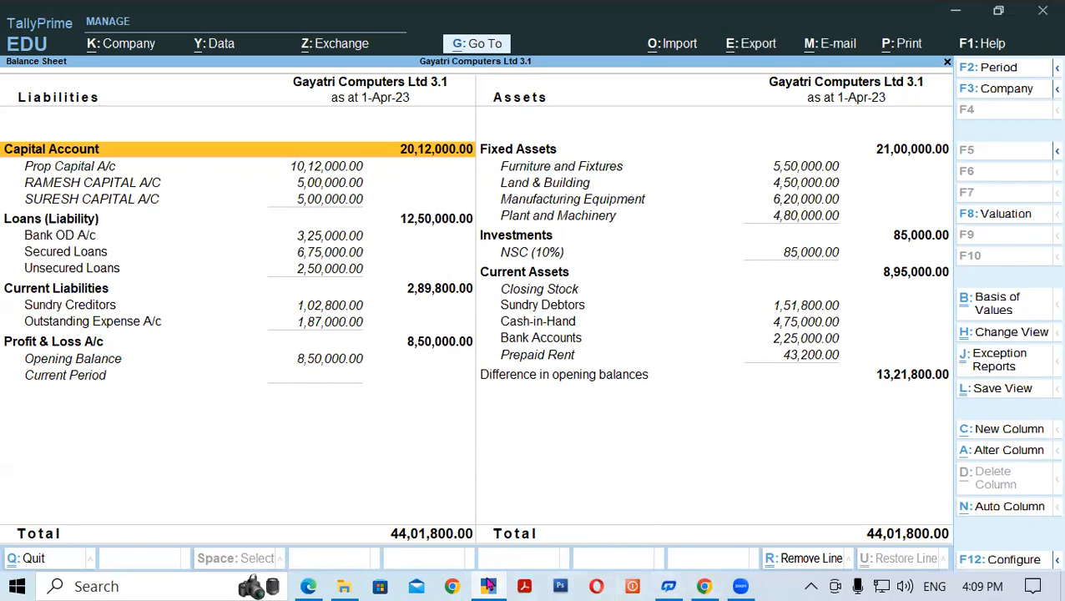
# Compare the Capital Account entries in TallyPrime's Balance Sheet with the Prop. Capital Account amount in the PDF notes
pyautogui.click(307, 586)
pyautogui.scroll(4, 322, 278)
pyautogui.moveTo(105, 305); pyautogui.dragTo(240, 318)
pyautogui.moveTo(405, 326); pyautogui.dragTo(474, 328)
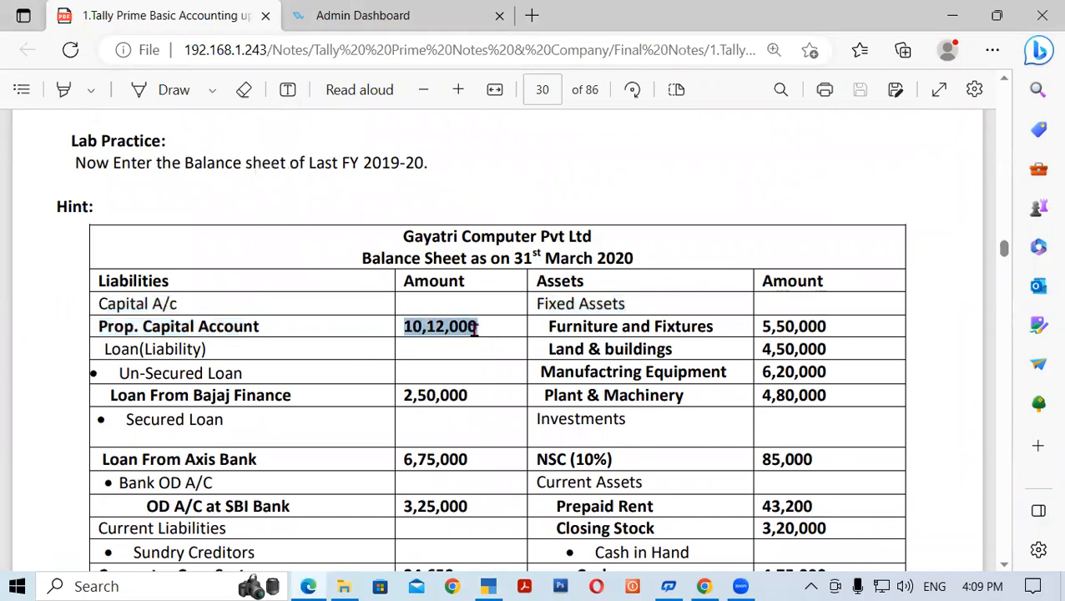
pyautogui.click(487, 586)
pyautogui.click(100, 171)
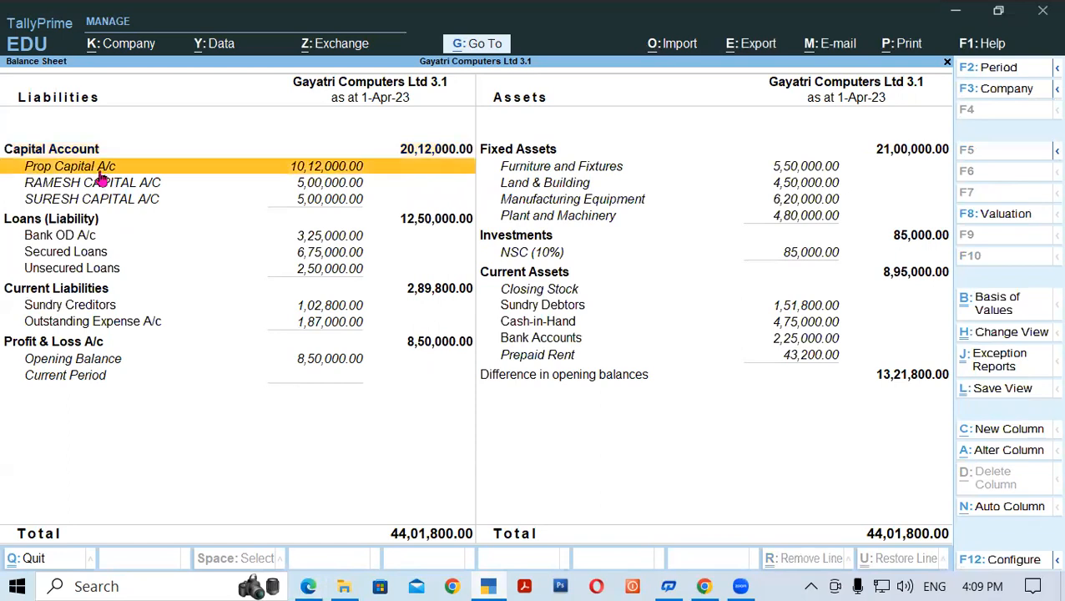
pyautogui.click(99, 185)
pyautogui.click(100, 200)
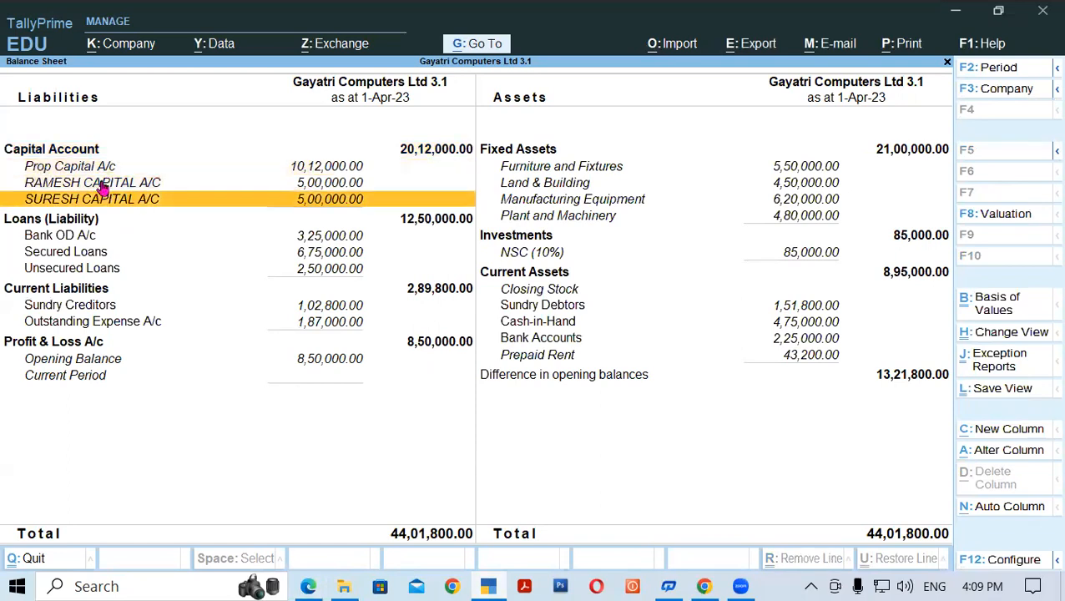
# Delete the extra partner's capital ledger listed directly below Prop Capital A/c in the Balance Sheet
pyautogui.click(101, 185)
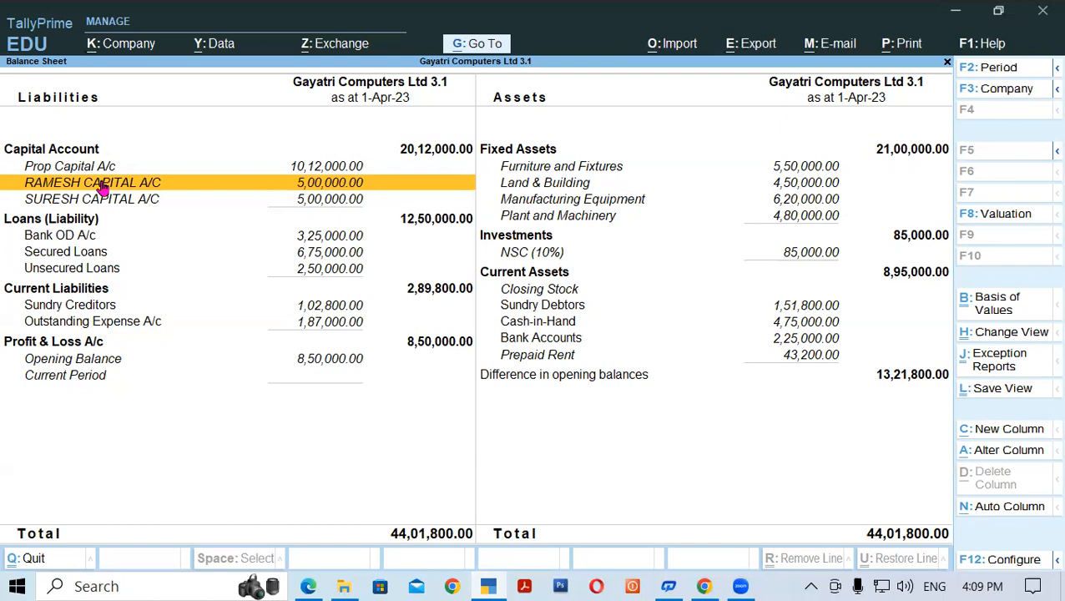
pyautogui.press('alt')
pyautogui.hotkey('ctrl', 'Return')
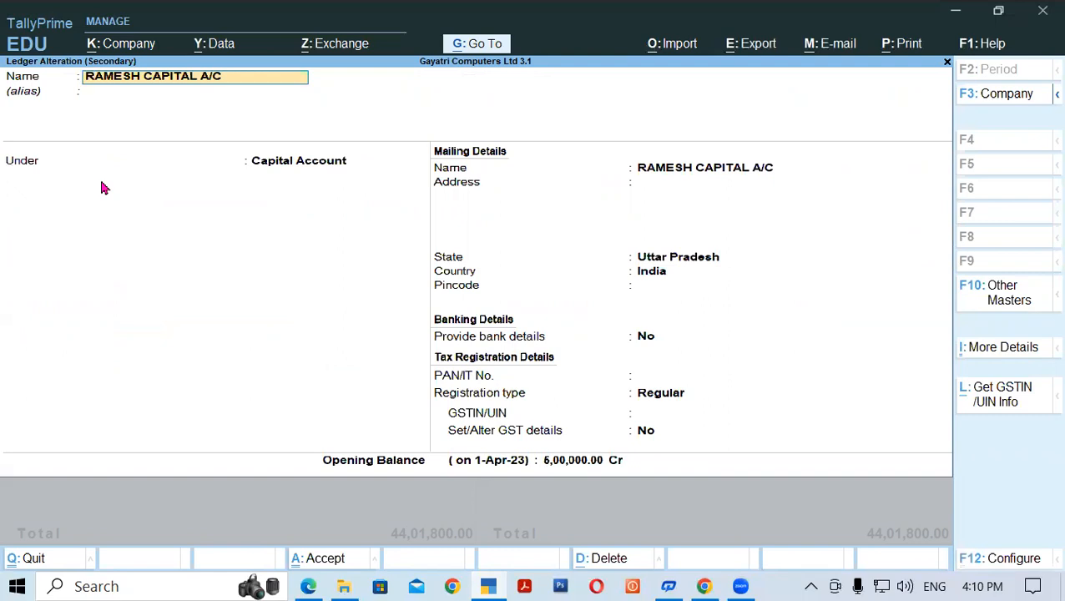
pyautogui.press('alt')
pyautogui.hotkey('alt', 'd')
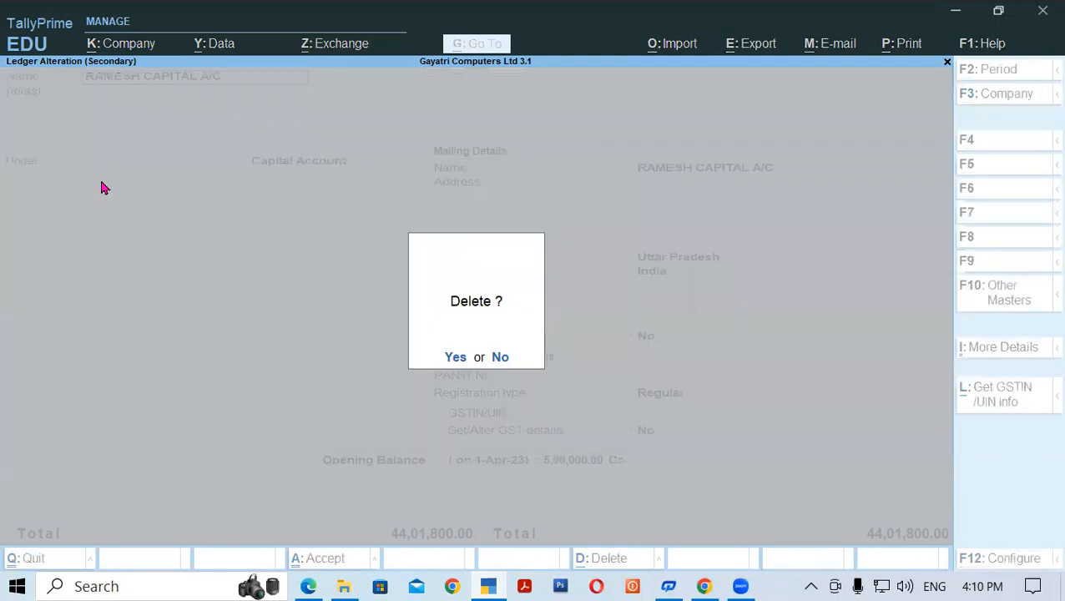
pyautogui.press('y')
# Delete the remaining partner's capital ledger so that only Prop Capital A/c stays under Capital Account
pyautogui.press('Down')
pyautogui.press('Down')
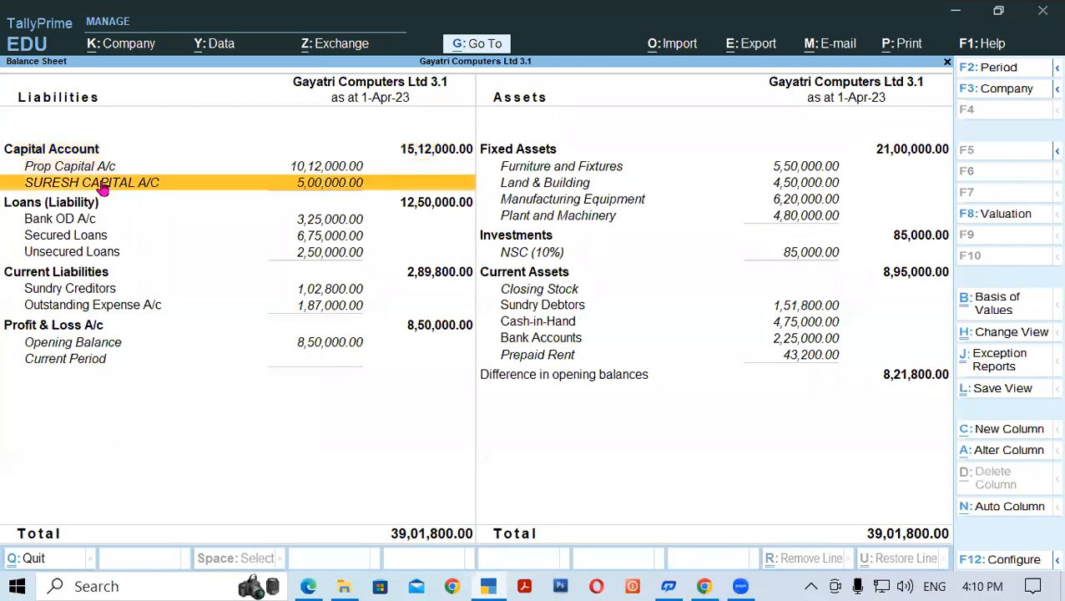
pyautogui.hotkey('ctrl', 'Return')
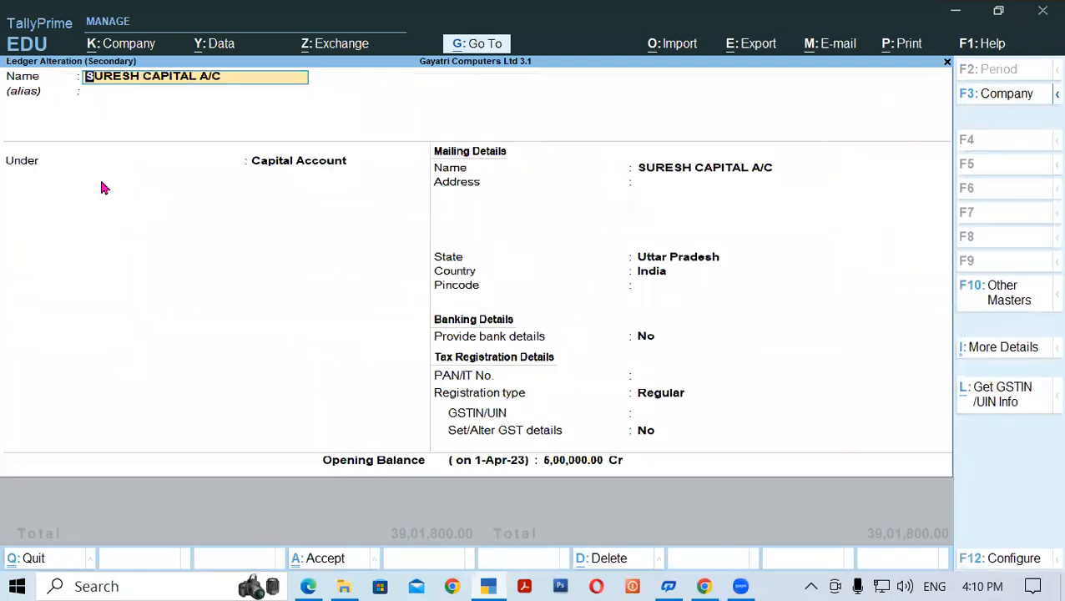
pyautogui.press('alt')
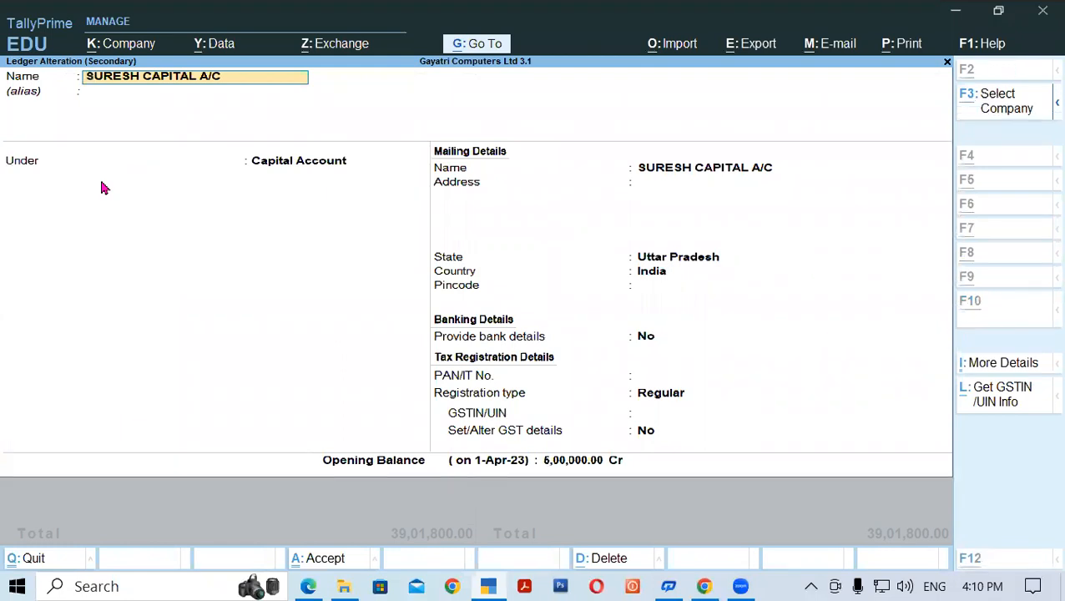
pyautogui.hotkey('alt', 'd')
pyautogui.press('y')
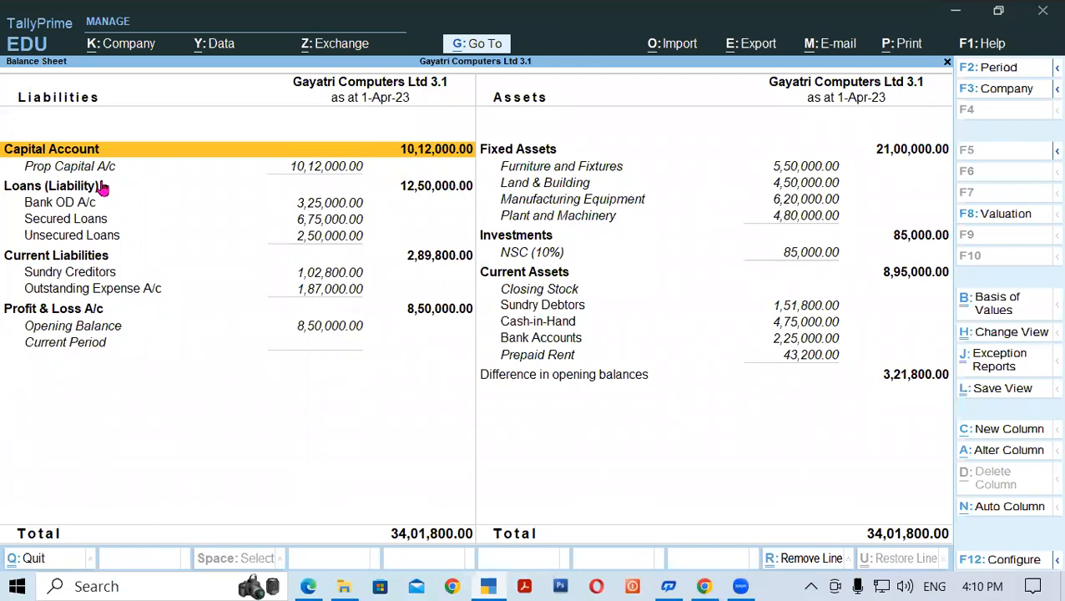
# Compare the Bank OD A/c balance in TallyPrime with the OD A/C at SBI Bank amount in the PDF notes
pyautogui.press('Down')
pyautogui.press('Down')
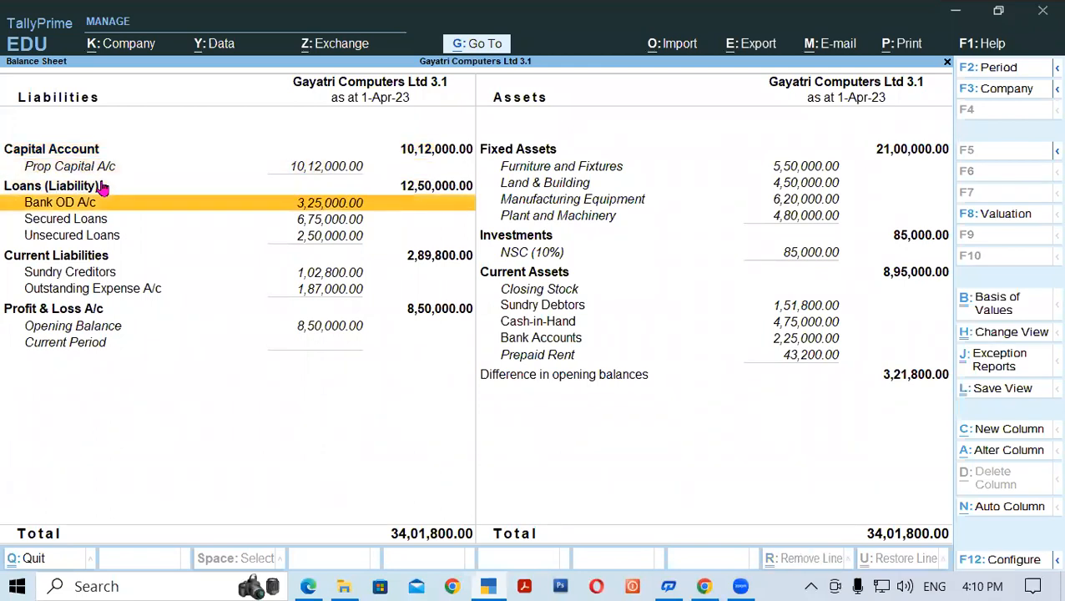
pyautogui.click(309, 586)
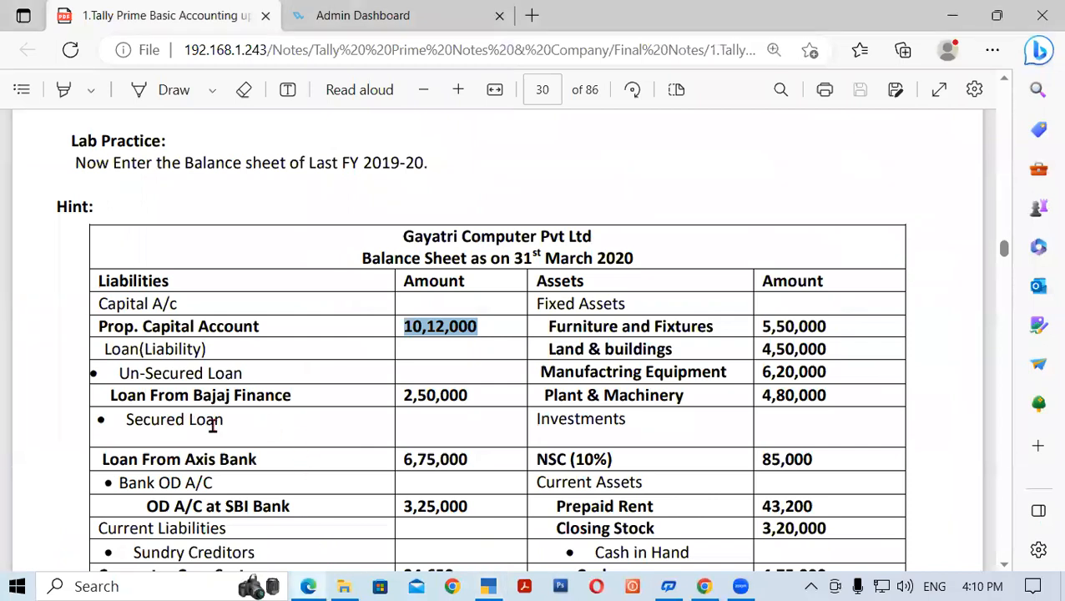
pyautogui.click(1005, 565)
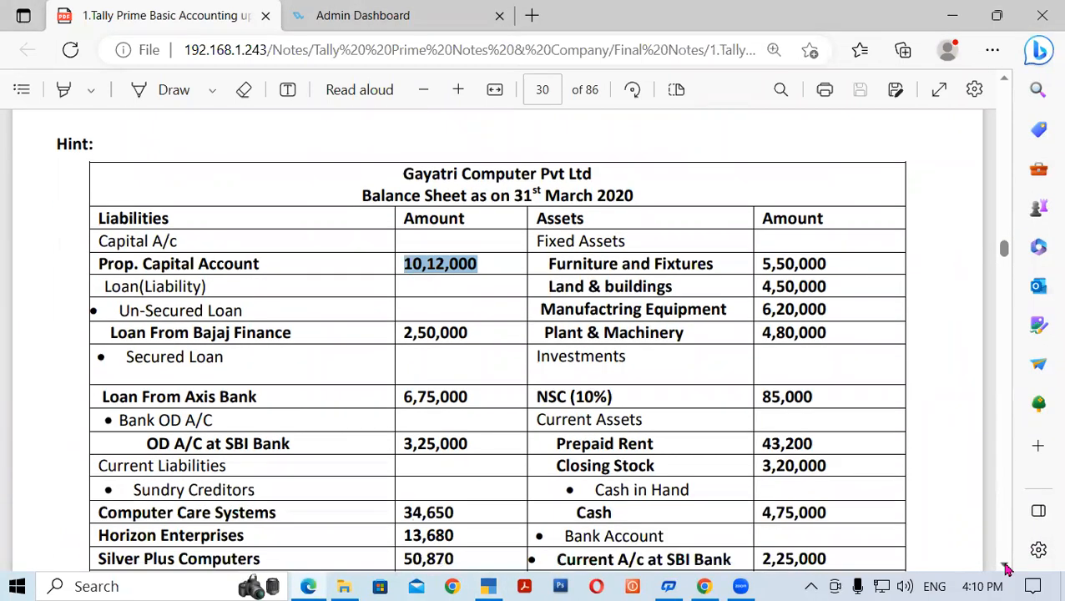
pyautogui.click(1004, 565)
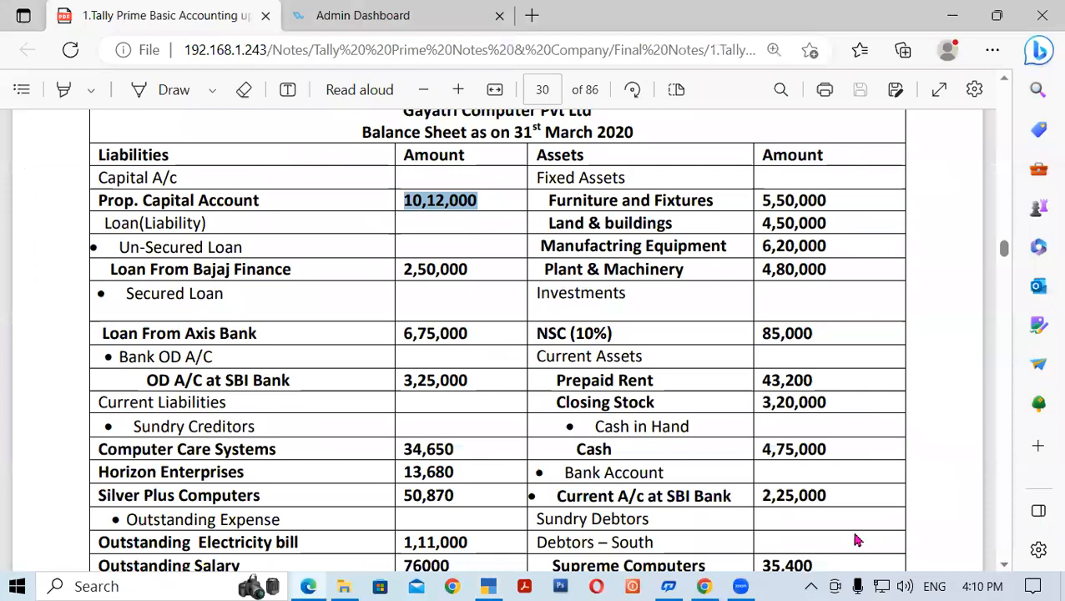
pyautogui.click(407, 381)
pyautogui.moveTo(406, 381); pyautogui.dragTo(471, 380)
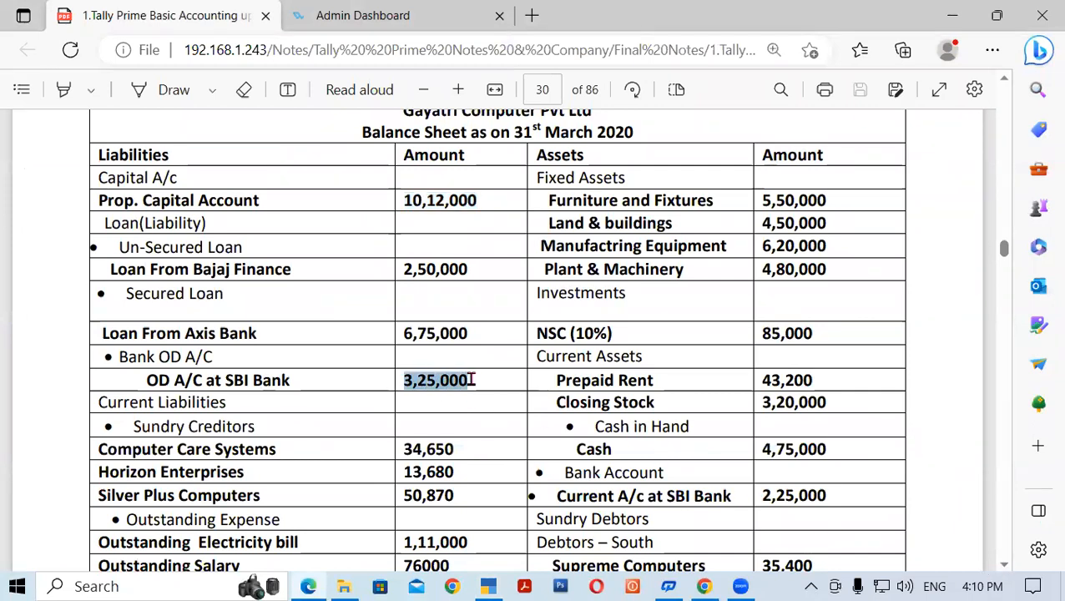
pyautogui.click(489, 585)
# Compare the Secured Loans balance in TallyPrime with the Loan From Axis Bank amount in the PDF notes
pyautogui.click(88, 221)
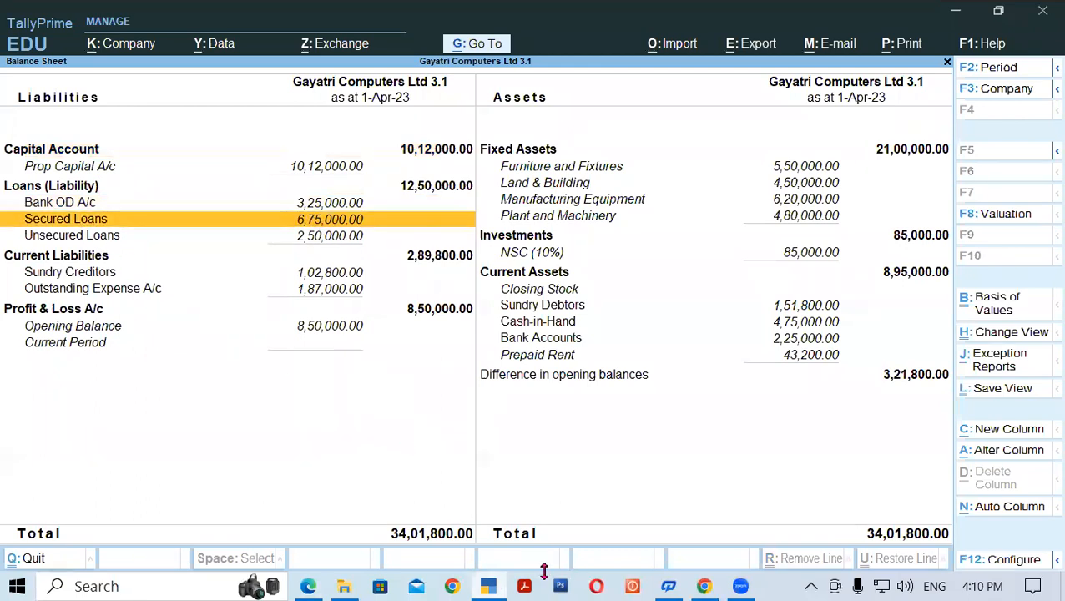
pyautogui.click(309, 586)
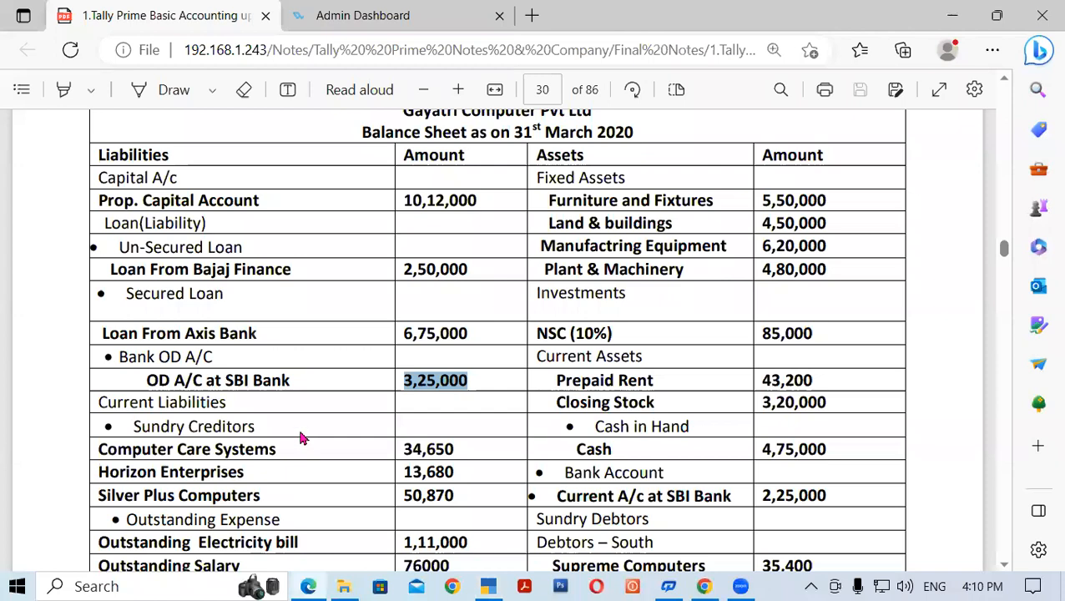
pyautogui.moveTo(403, 333); pyautogui.dragTo(469, 334)
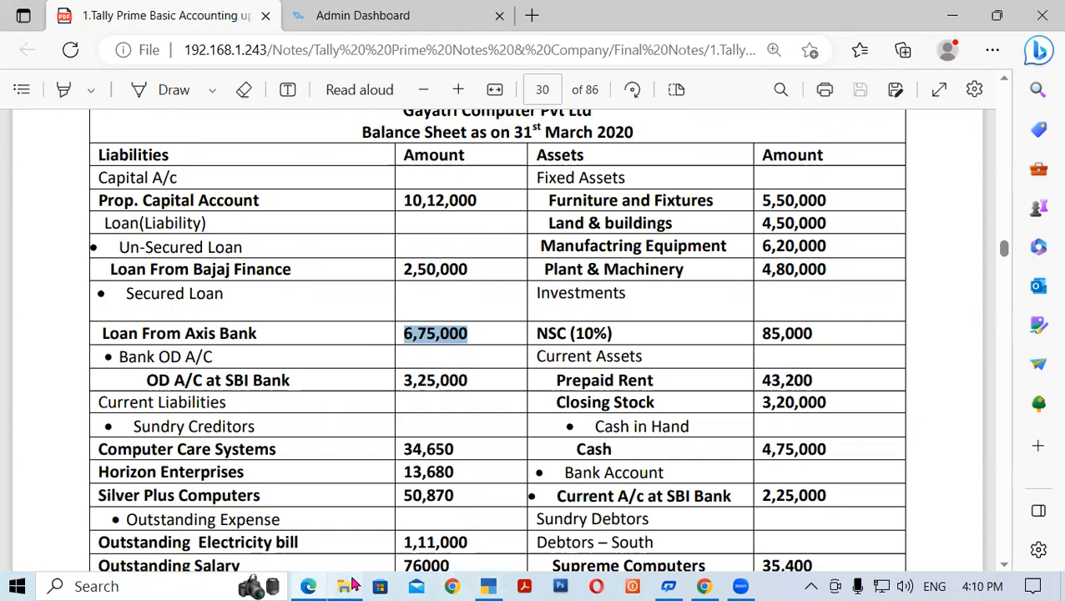
pyautogui.click(488, 586)
# Compare the Unsecured Loans balance with the Loan From Bajaj Finance amount in the PDF notes and select Sundry Creditors in TallyPrime
pyautogui.click(81, 240)
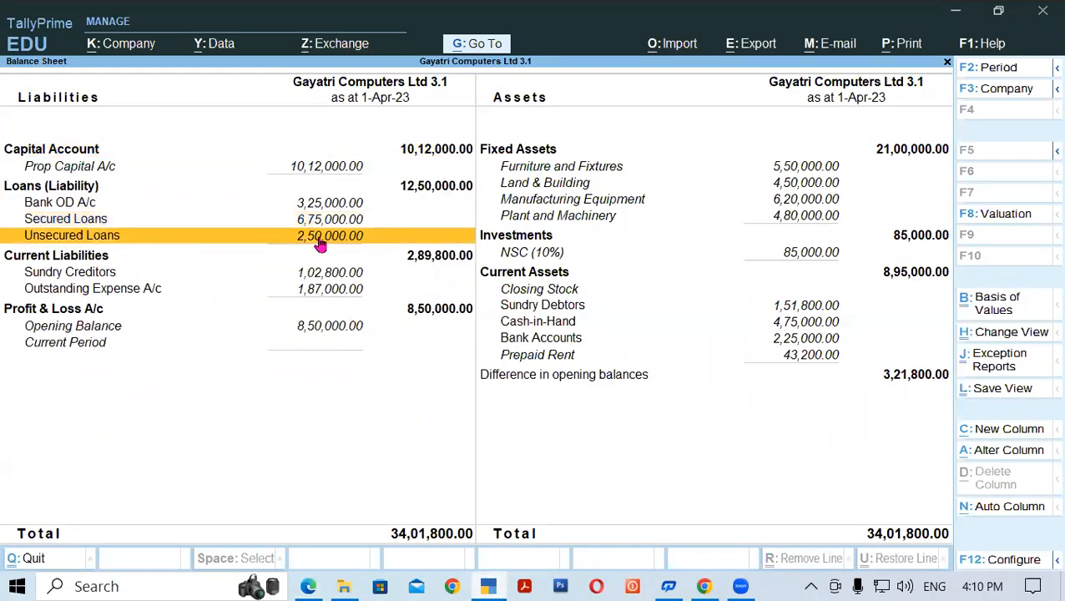
pyautogui.click(310, 585)
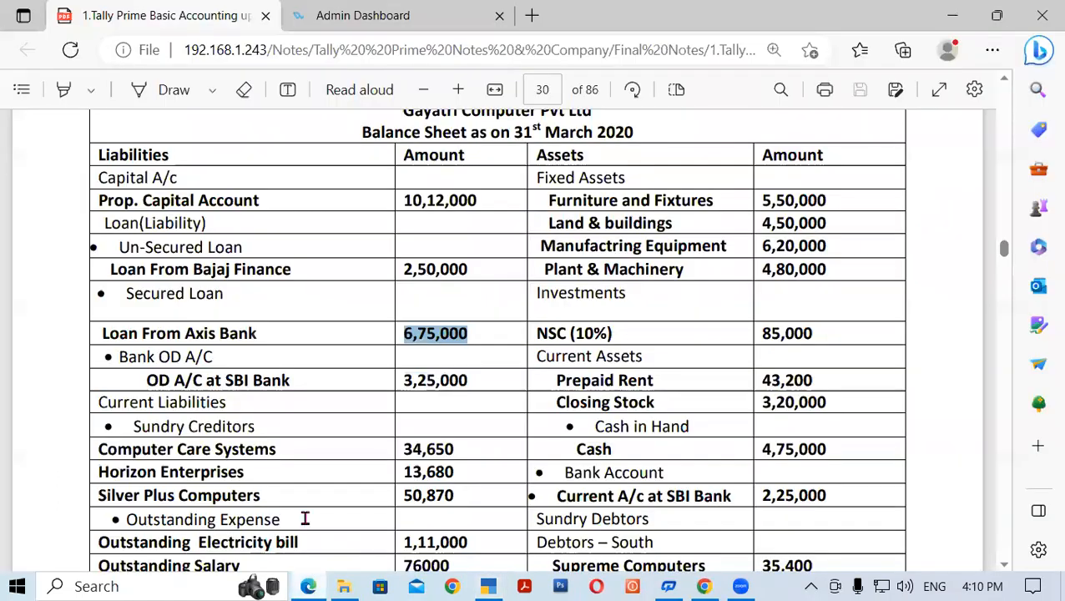
pyautogui.click(209, 252)
pyautogui.moveTo(404, 268); pyautogui.dragTo(469, 269)
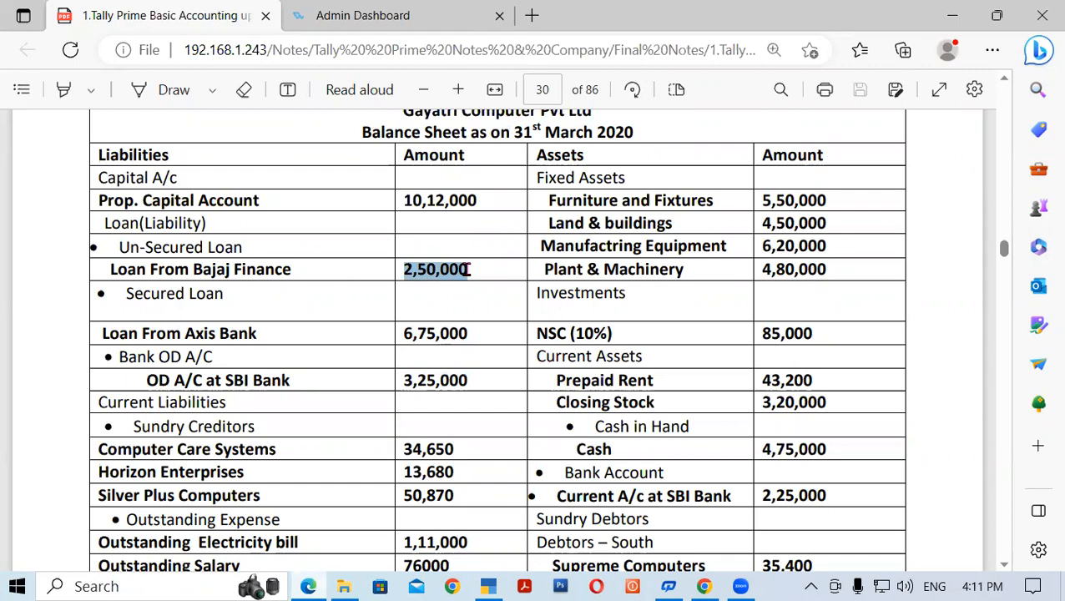
pyautogui.click(311, 586)
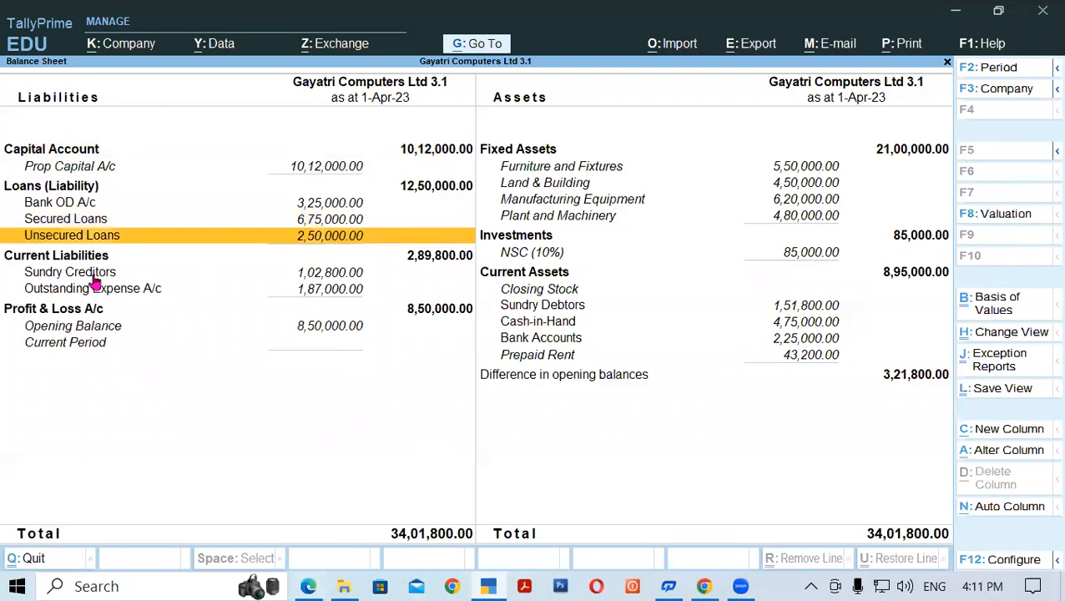
pyautogui.click(94, 276)
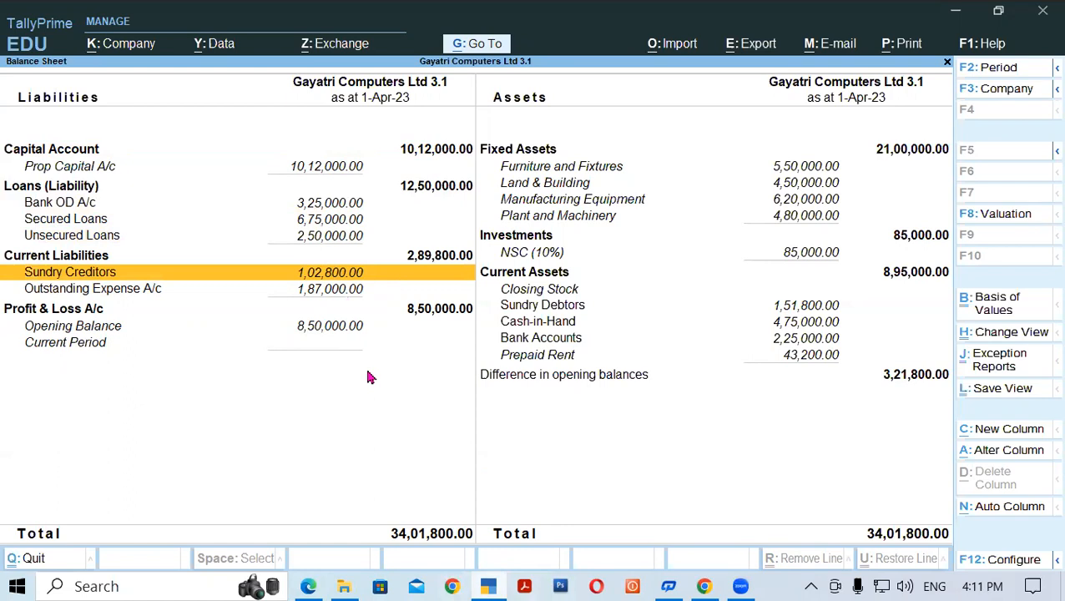
# Open the Sundry Creditors summary in TallyPrime and compare the Computer Care System balance with its amount in the PDF notes
pyautogui.press('Return')
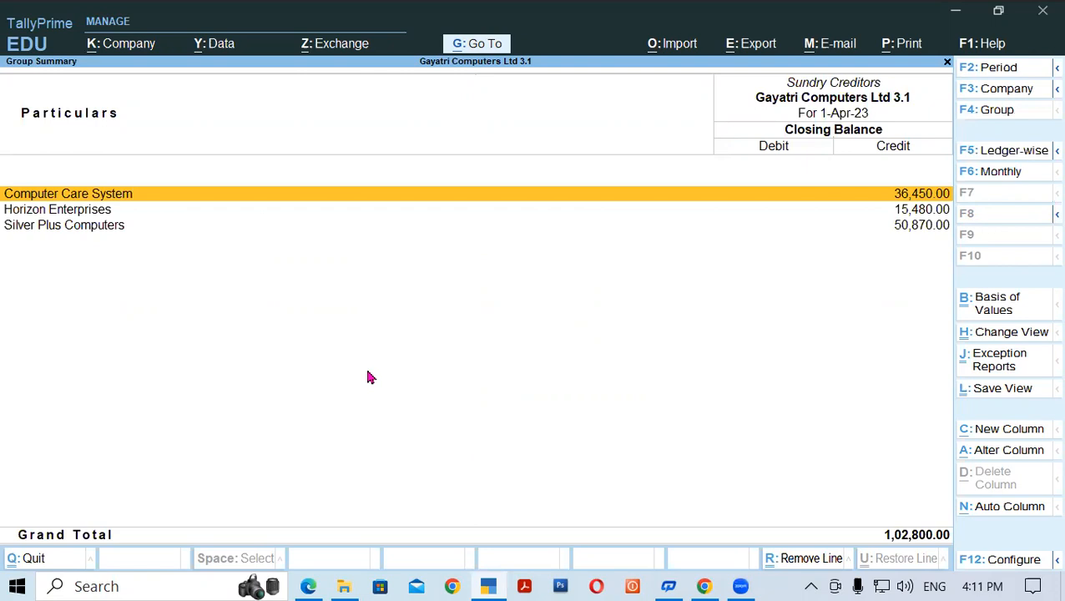
pyautogui.click(307, 585)
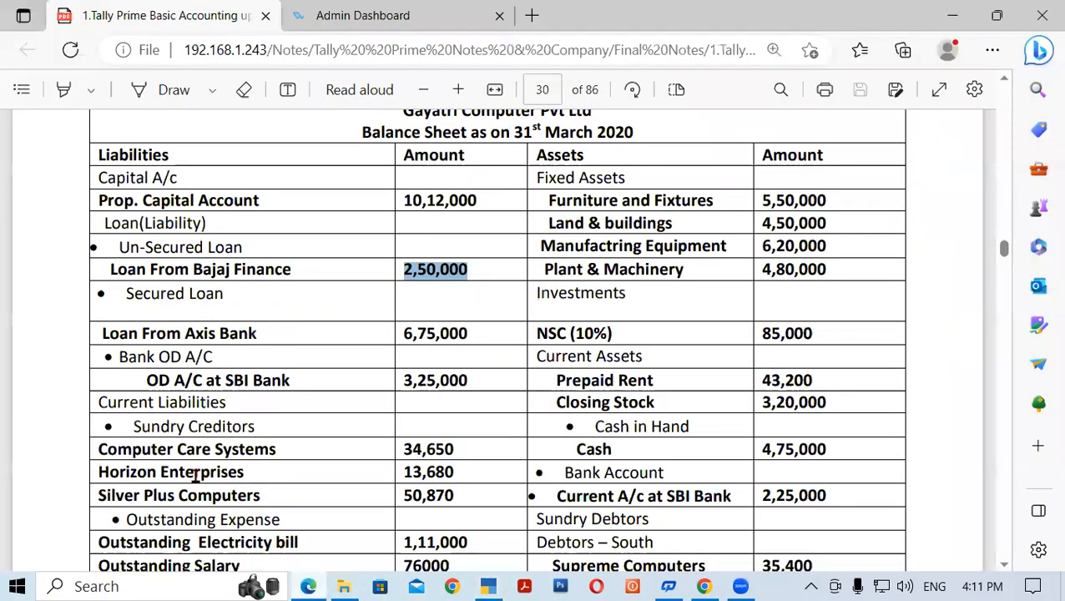
pyautogui.moveTo(405, 450); pyautogui.dragTo(463, 451)
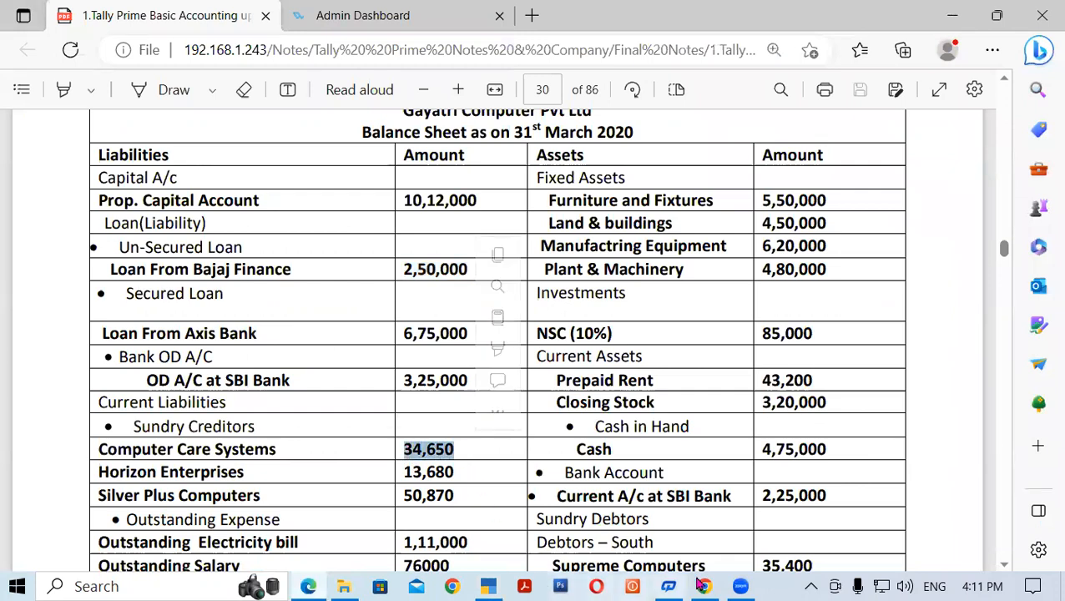
pyautogui.click(488, 586)
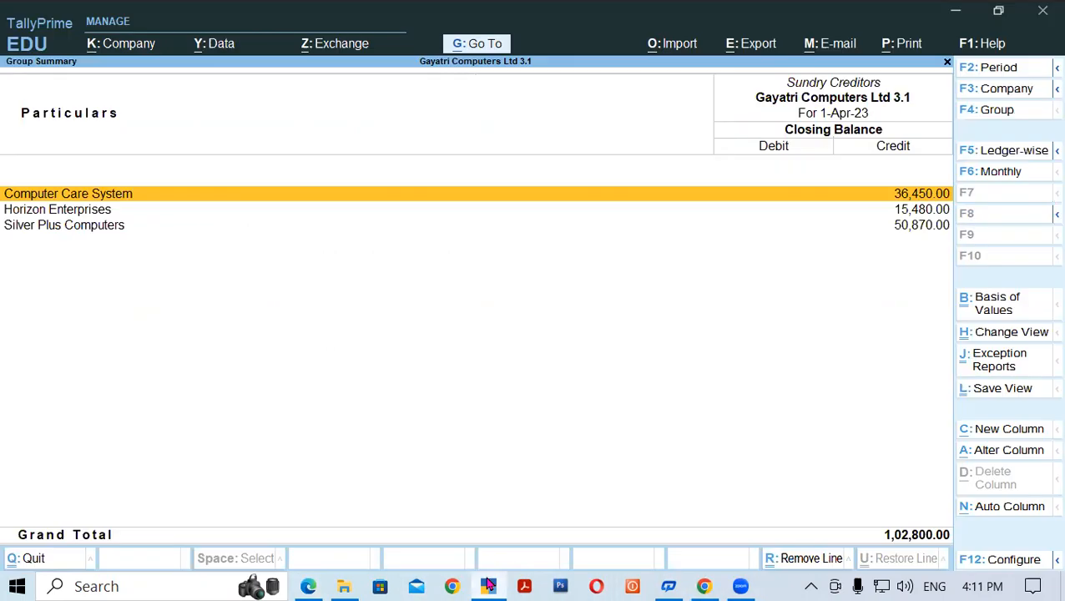
pyautogui.click(488, 586)
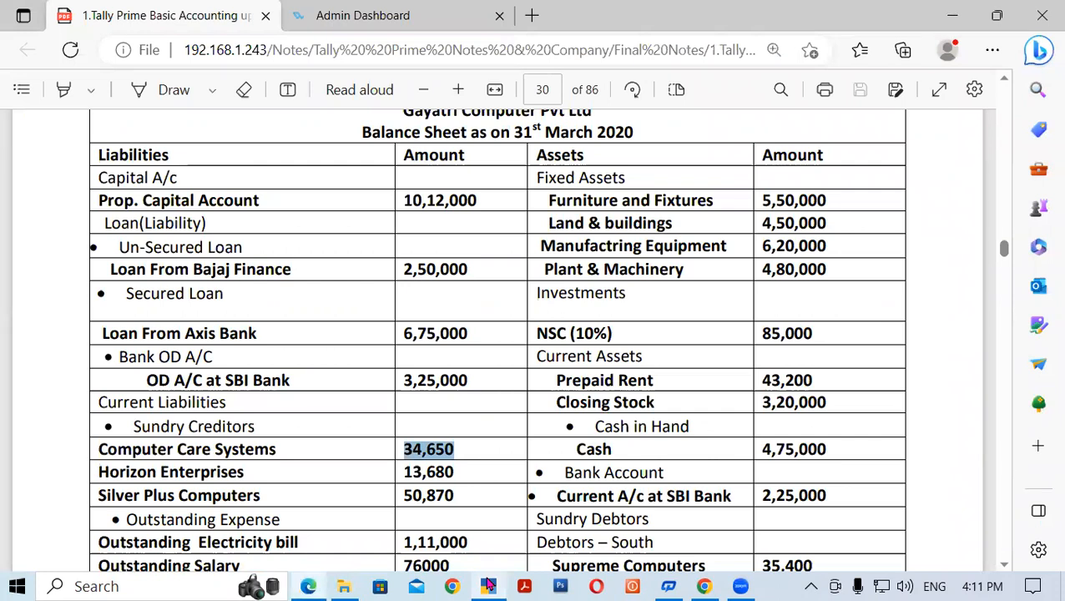
pyautogui.click(488, 586)
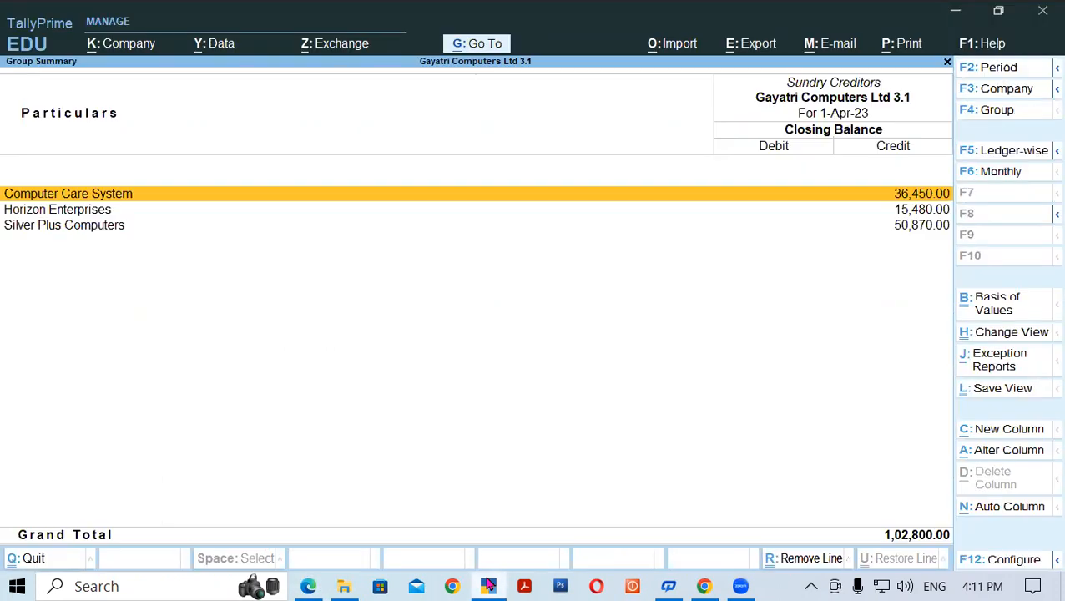
pyautogui.click(488, 586)
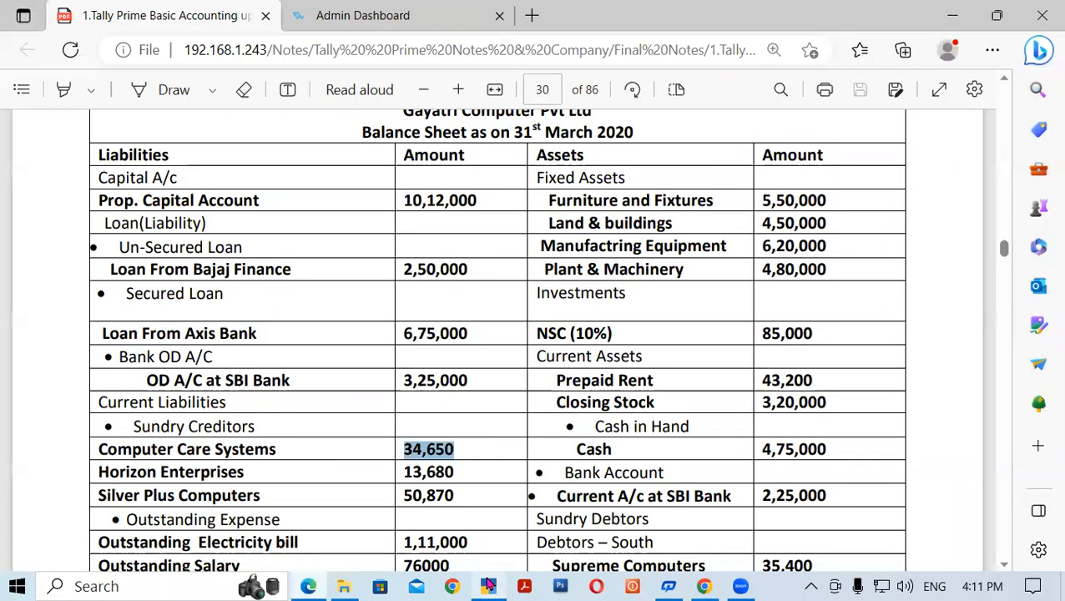
pyautogui.click(488, 586)
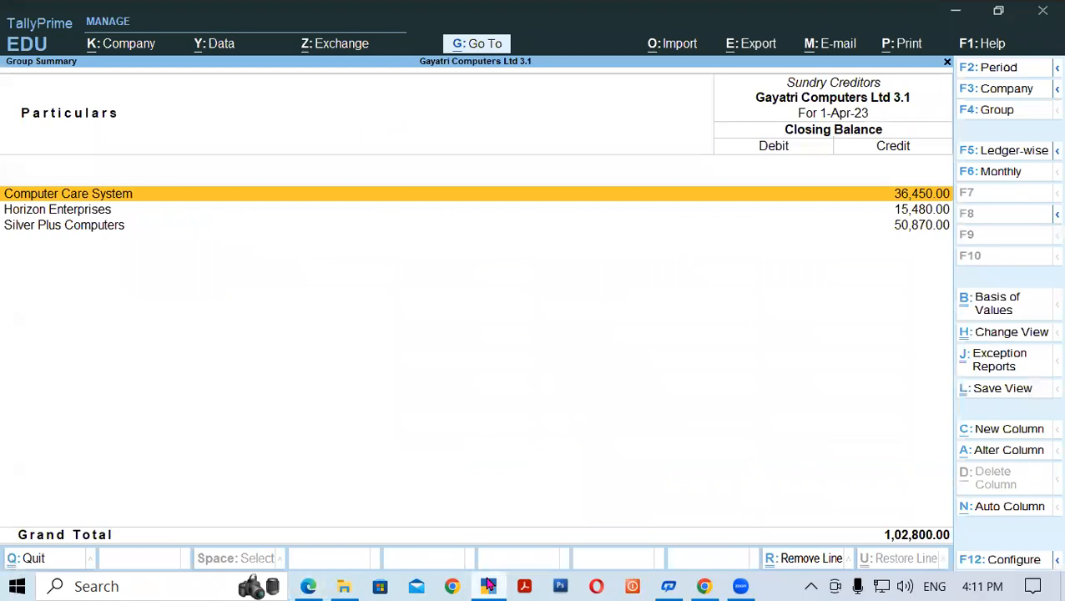
pyautogui.click(488, 586)
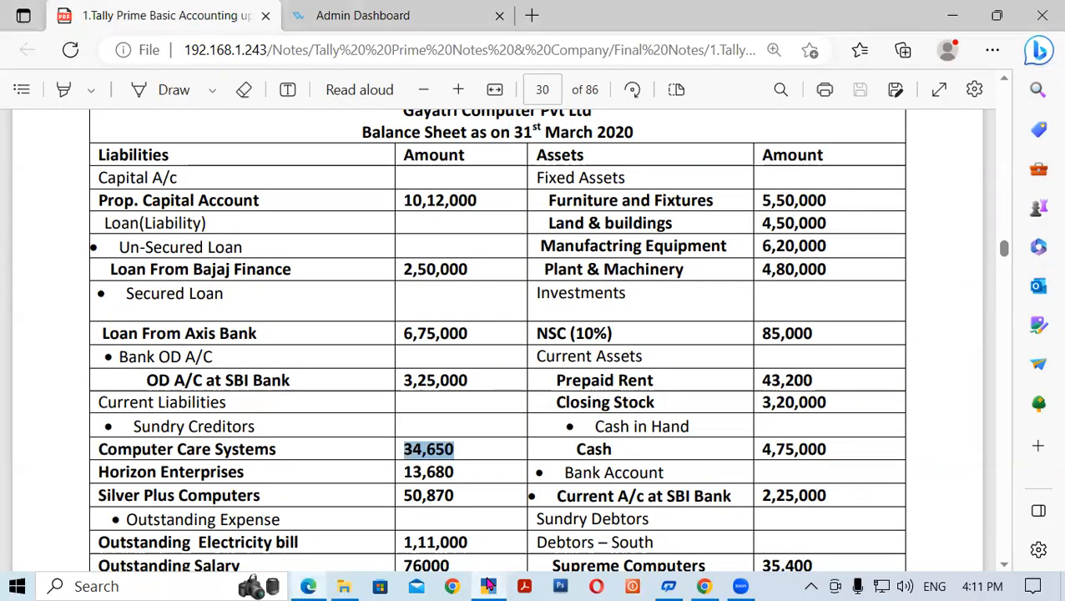
pyautogui.click(488, 586)
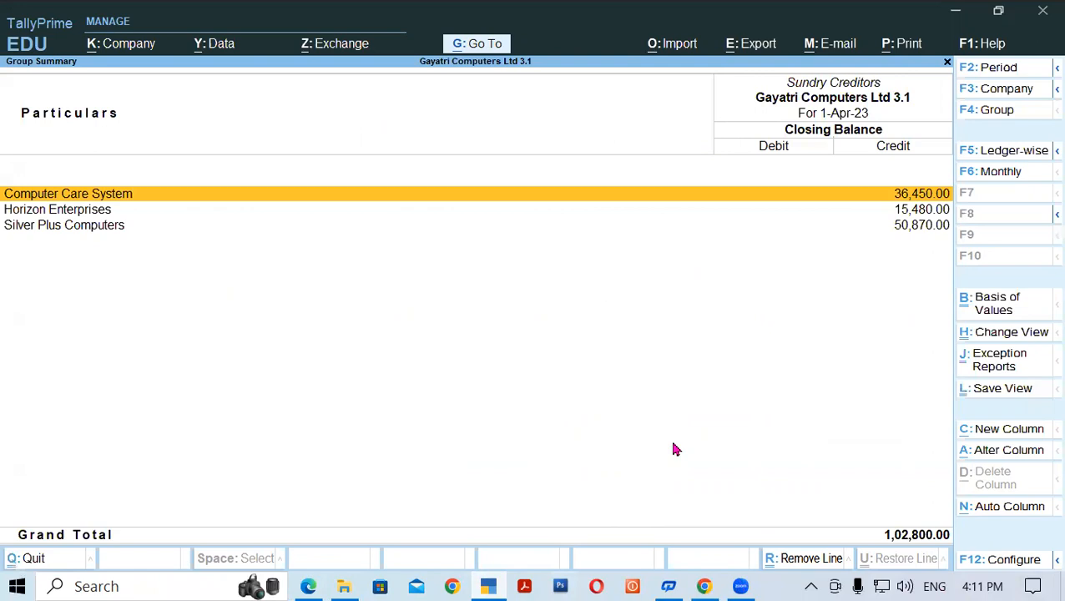
# Alter the Computer Care System ledger in TallyPrime, setting its opening balance to 34,650 Cr as in the PDF notes, and save it
pyautogui.hotkey('ctrl', 'Return')
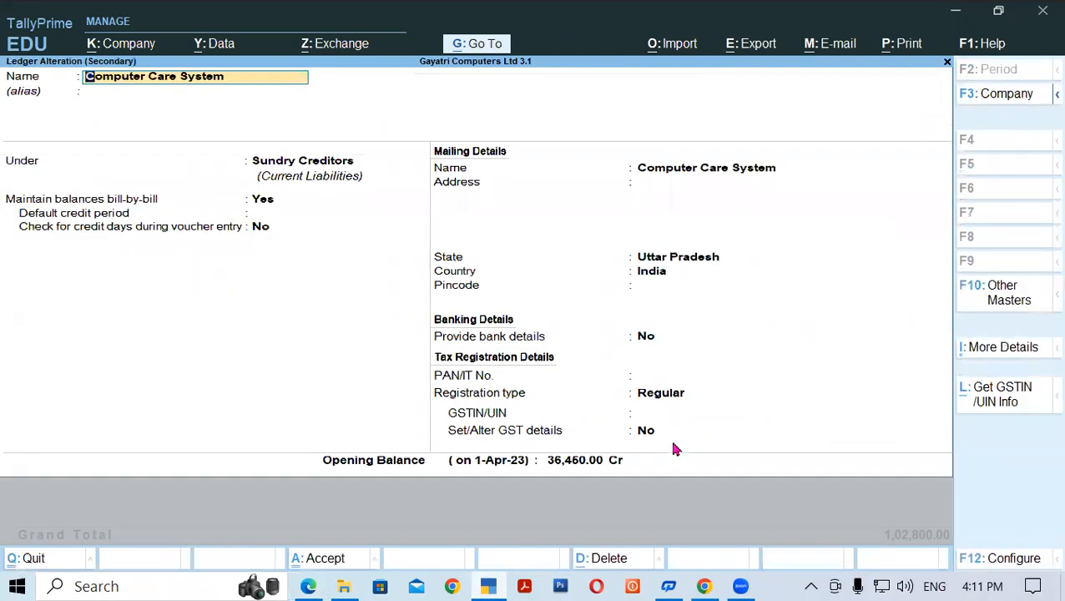
pyautogui.hotkey('ctrl', 'a')
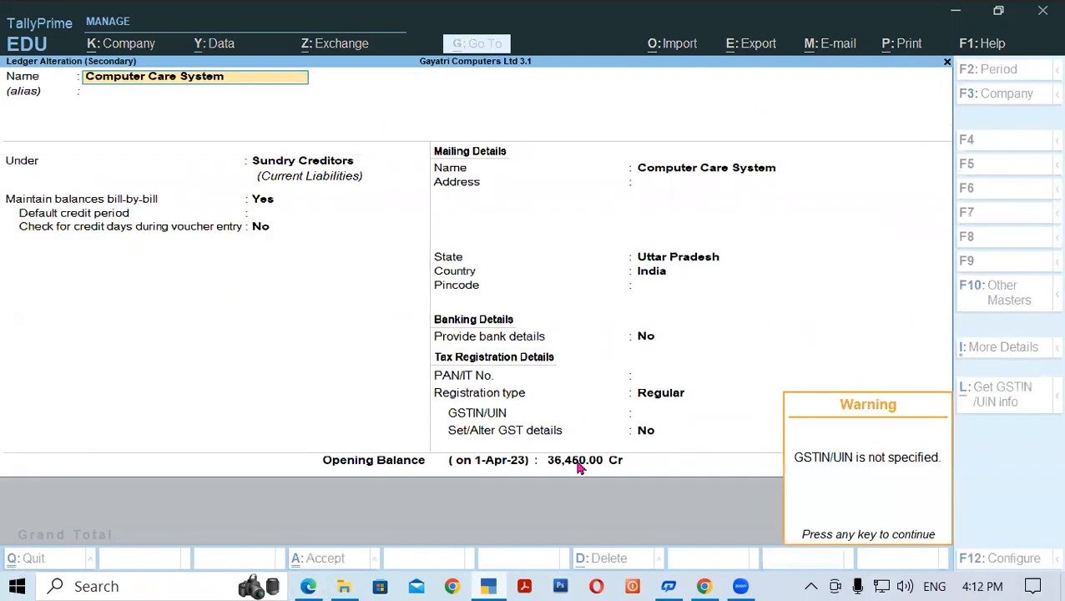
pyautogui.press('Return')
pyautogui.press('Return')
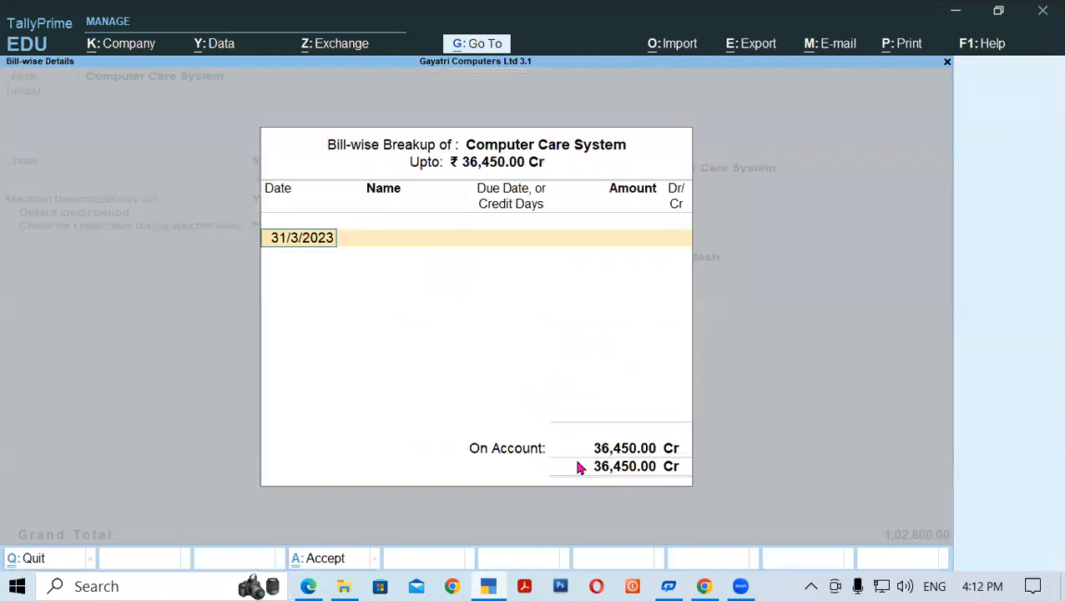
pyautogui.press('Return')
pyautogui.hotkey('ctrl', 'a')
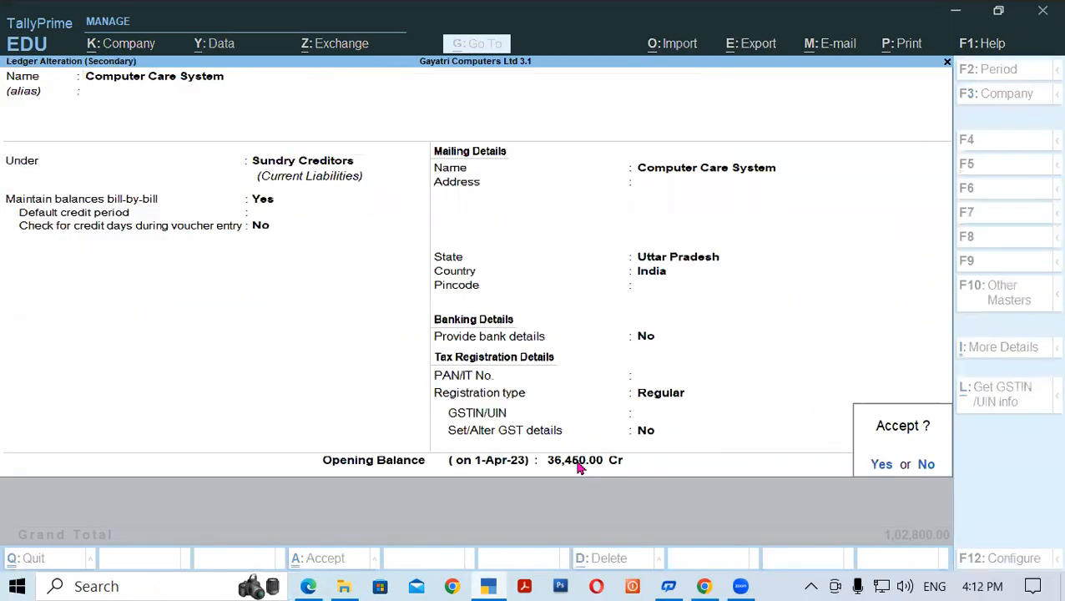
pyautogui.press('BackSpace')
pyautogui.press('BackSpace')
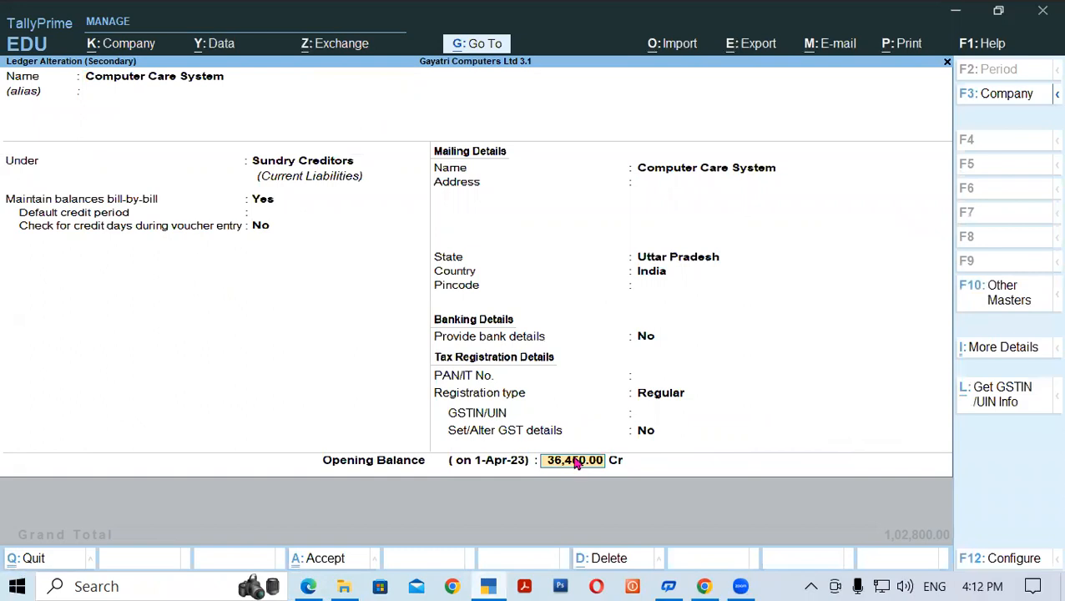
pyautogui.click(308, 585)
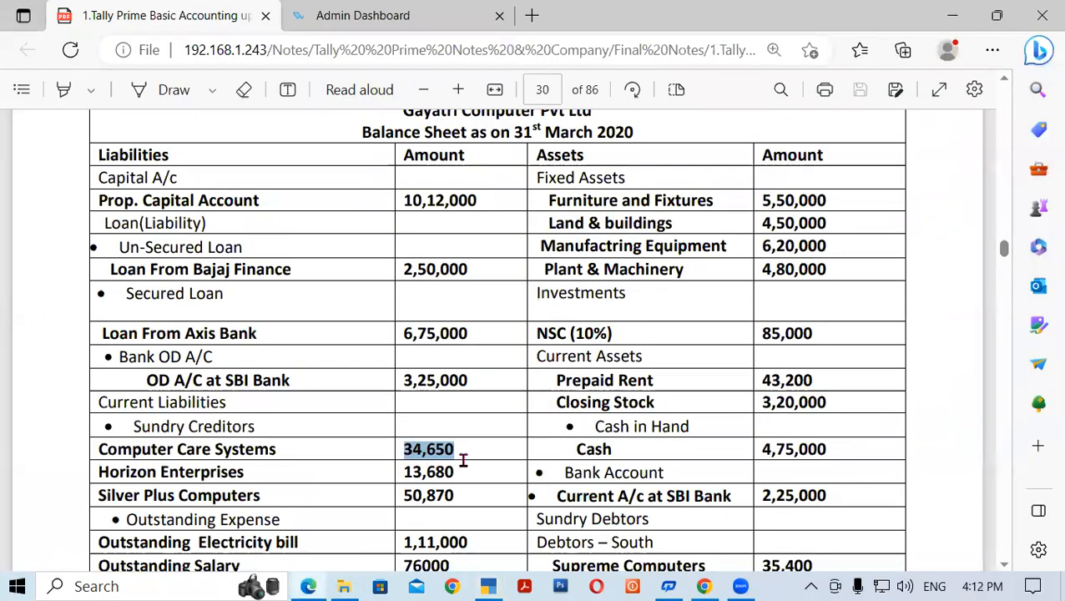
pyautogui.click(490, 586)
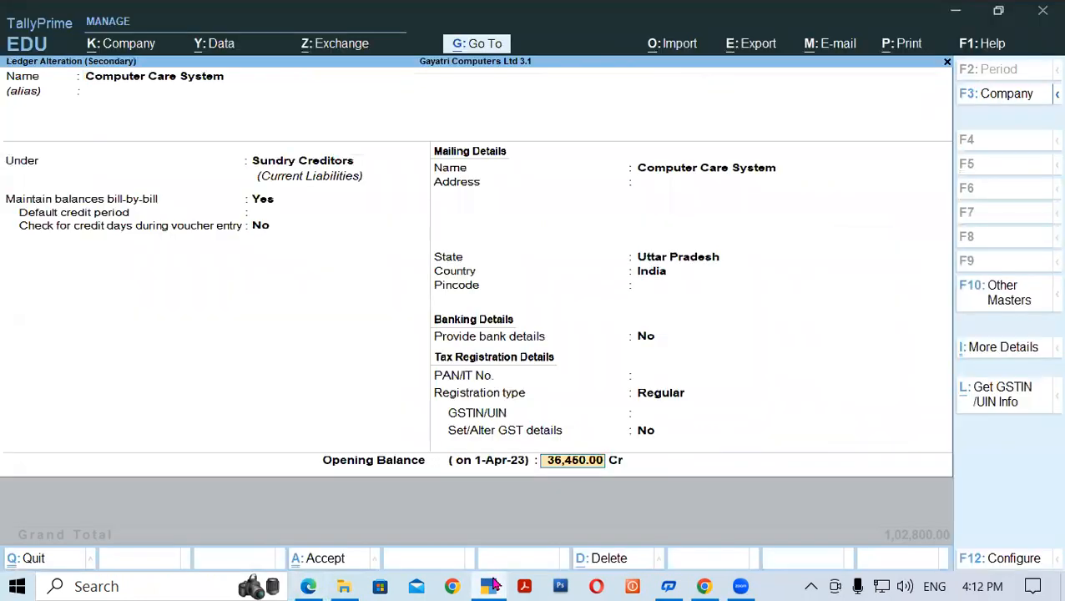
pyautogui.press('BackSpace')
pyautogui.write('34650')
pyautogui.press('Return')
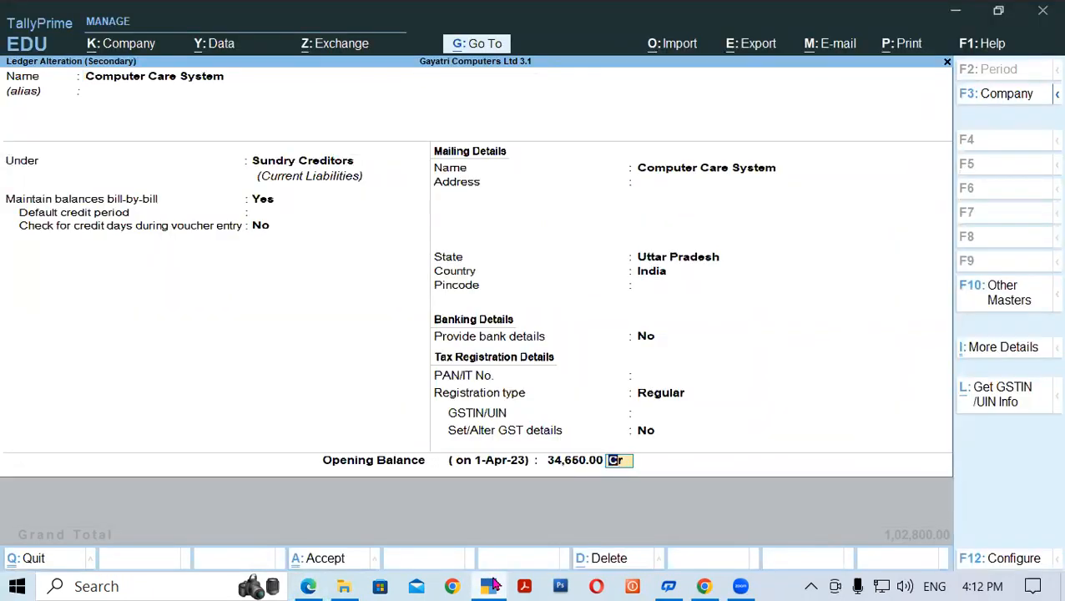
pyautogui.press('Return')
pyautogui.press('Return')
pyautogui.press('Return')
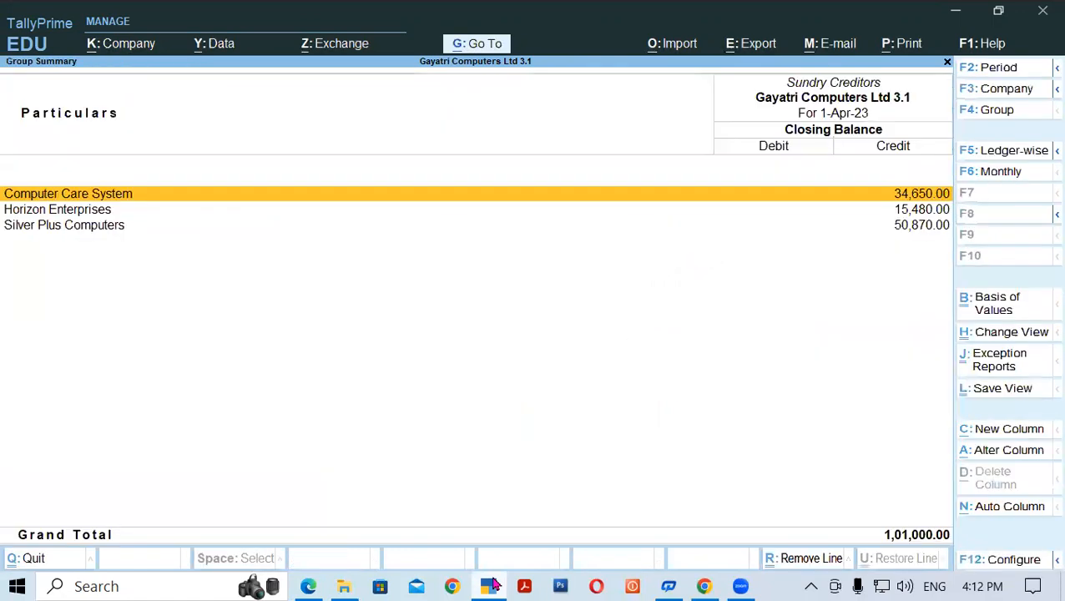
# Alter the Horizon Enterprises ledger, setting its opening balance to 13,680 Cr as in the PDF notes, and save it without a bill-wise breakup
pyautogui.press('Down')
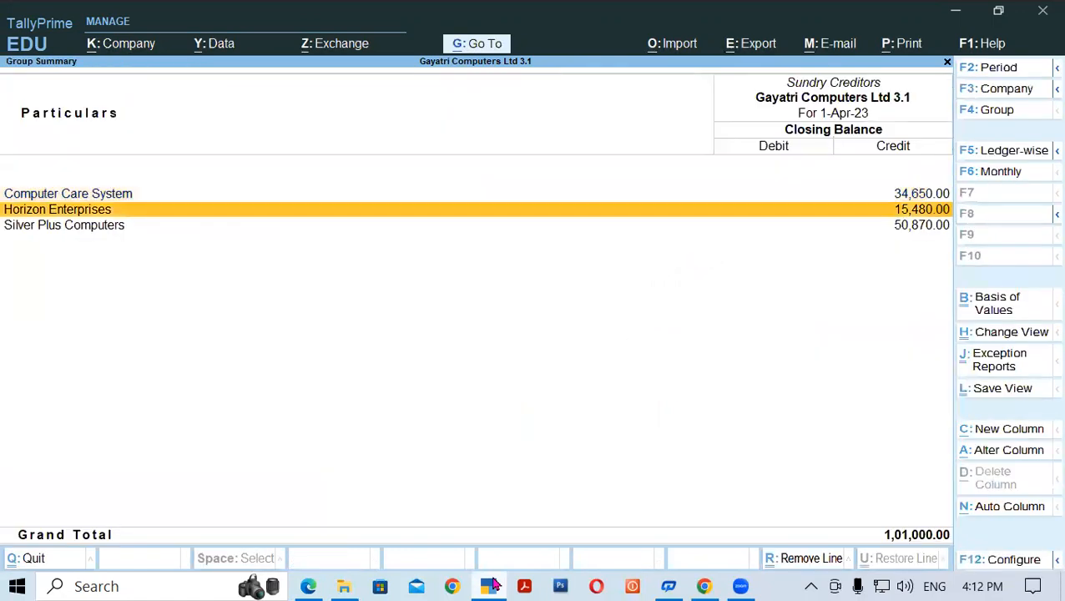
pyautogui.press('Return')
pyautogui.press('Return')
pyautogui.press('Return')
pyautogui.press('Return')
pyautogui.press('Return')
pyautogui.press('Return')
pyautogui.press('Return')
pyautogui.press('Return')
pyautogui.press('Return')
pyautogui.press('Return')
pyautogui.press('Return')
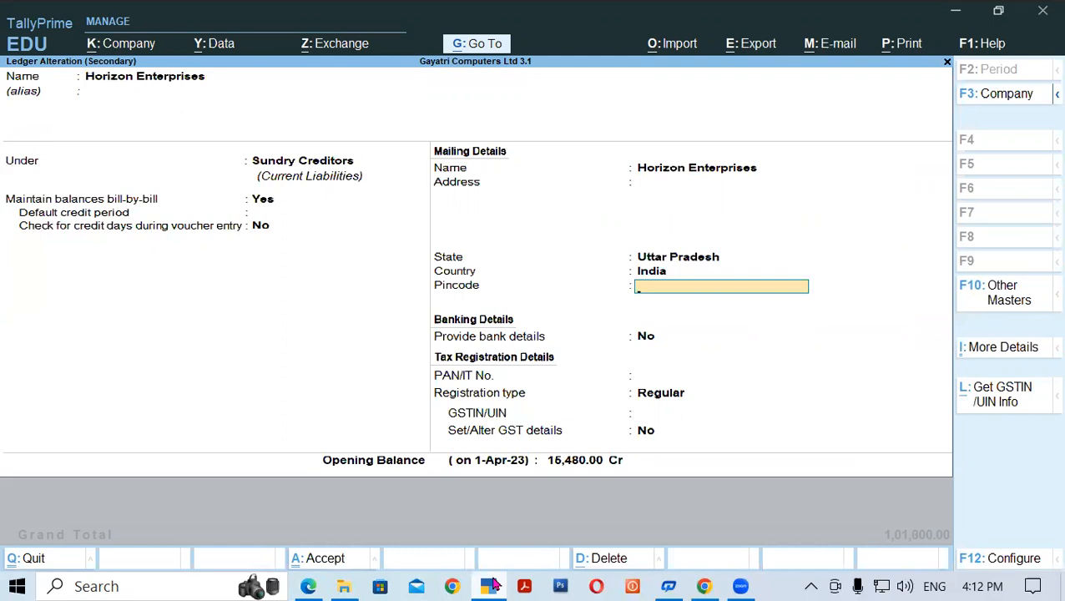
pyautogui.press('Return')
pyautogui.press('Return')
pyautogui.press('Return')
pyautogui.press('Return')
pyautogui.press('Return')
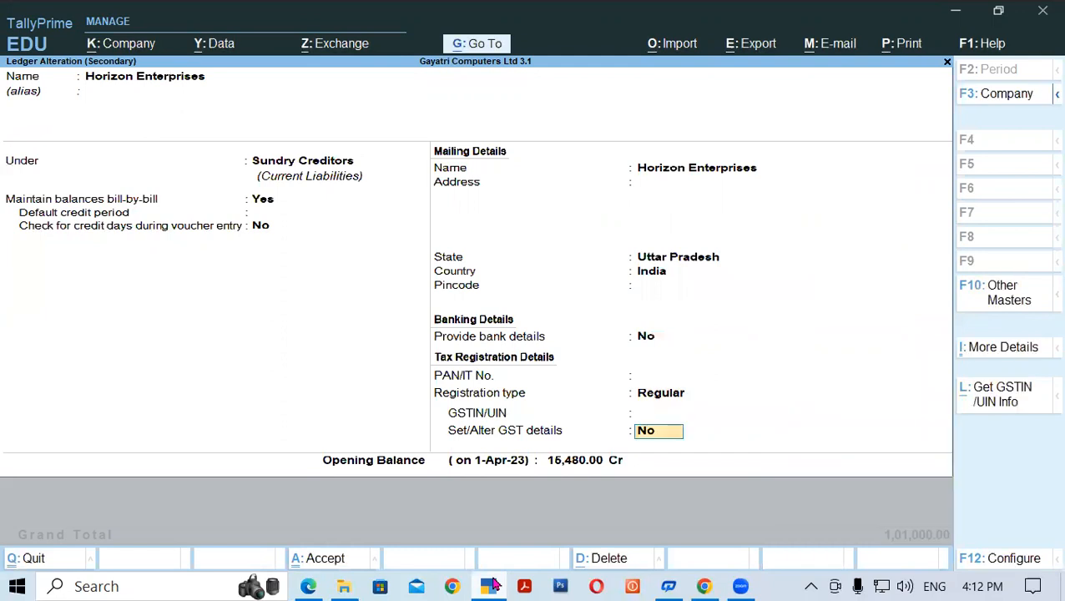
pyautogui.press('Return')
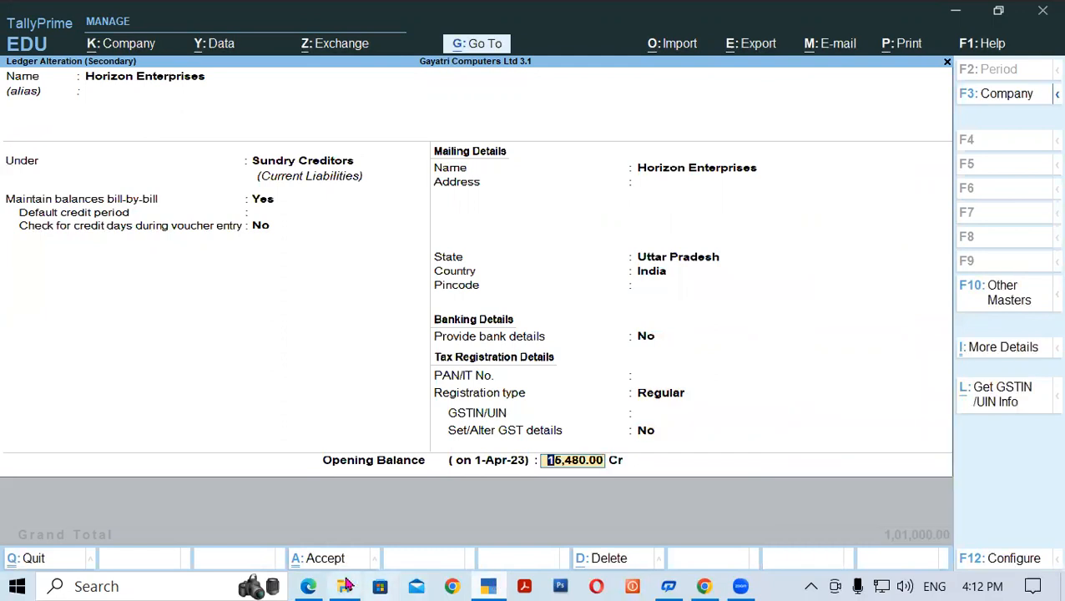
pyautogui.click(308, 586)
pyautogui.moveTo(405, 472); pyautogui.dragTo(457, 472)
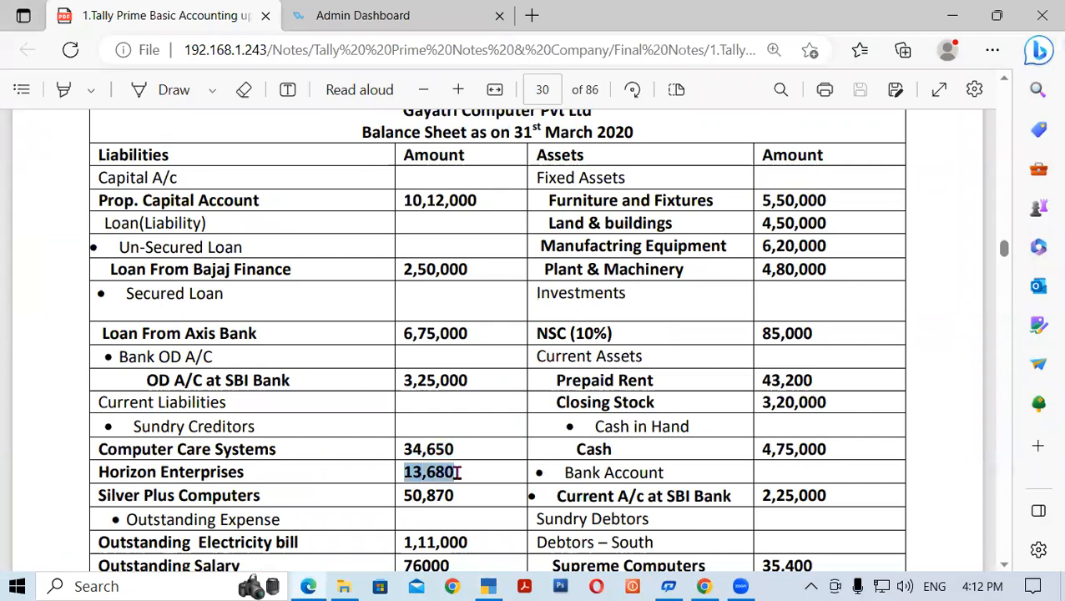
pyautogui.click(308, 586)
pyautogui.write('13680')
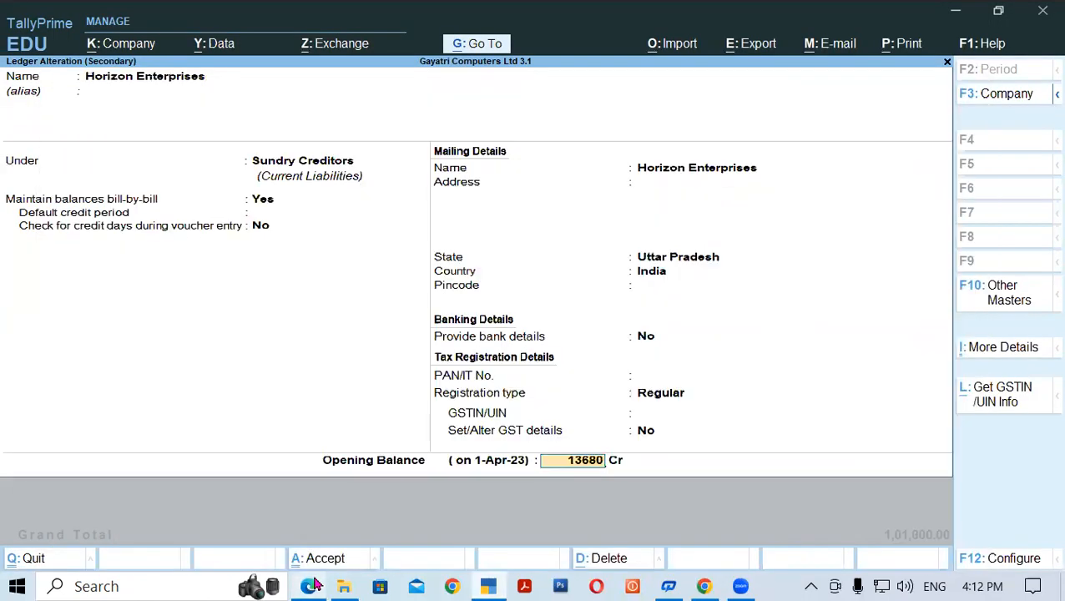
pyautogui.press('Return')
pyautogui.press('Return')
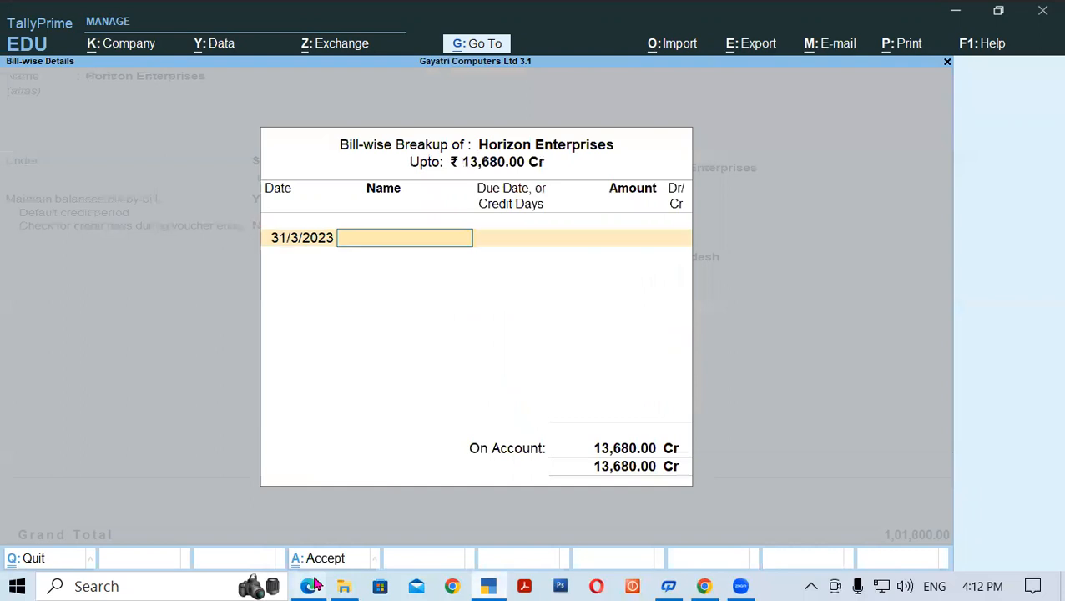
pyautogui.hotkey('ctrl', 'a')
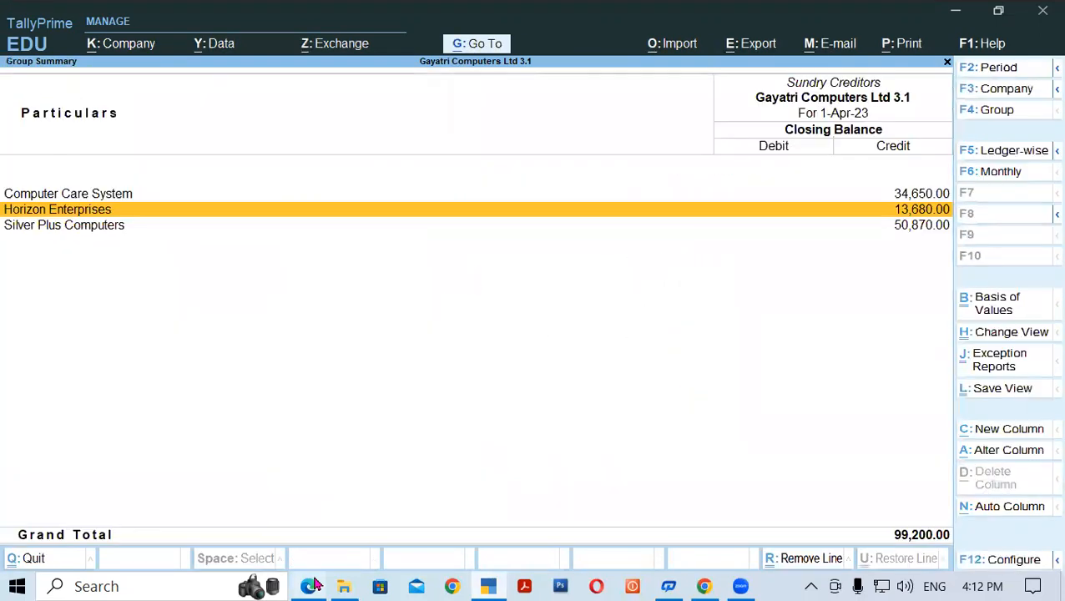
# Compare the Outstanding Electricity bill and Outstanding Salary balances in TallyPrime with the PDF notes, and select Profit & Loss A/c in the Balance Sheet
pyautogui.click(313, 585)
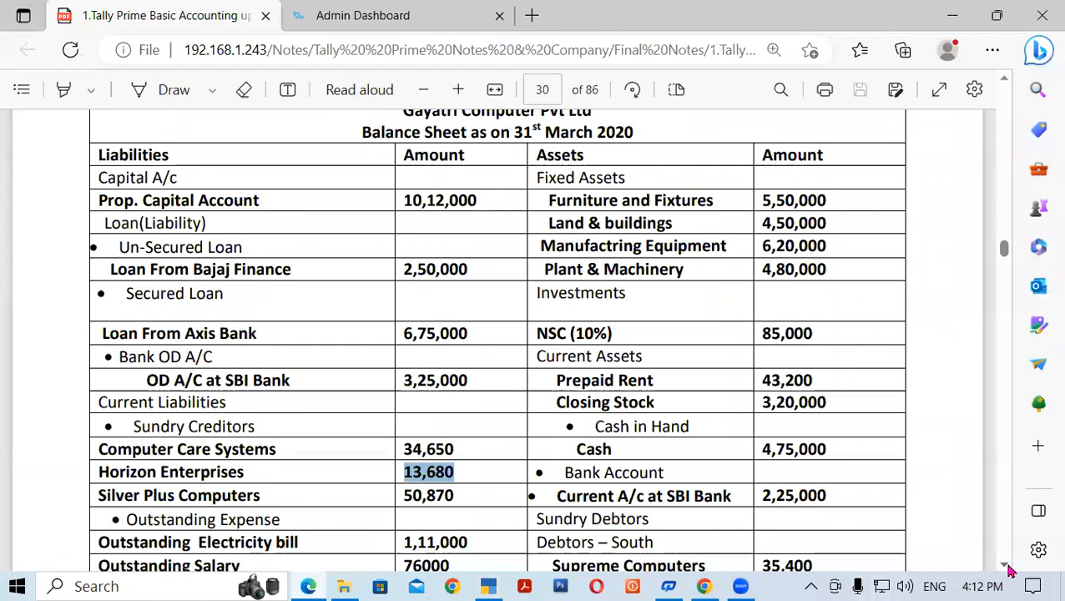
pyautogui.scroll(-2, 1007, 566)
pyautogui.moveTo(398, 415); pyautogui.dragTo(474, 415)
pyautogui.moveTo(404, 439); pyautogui.dragTo(457, 438)
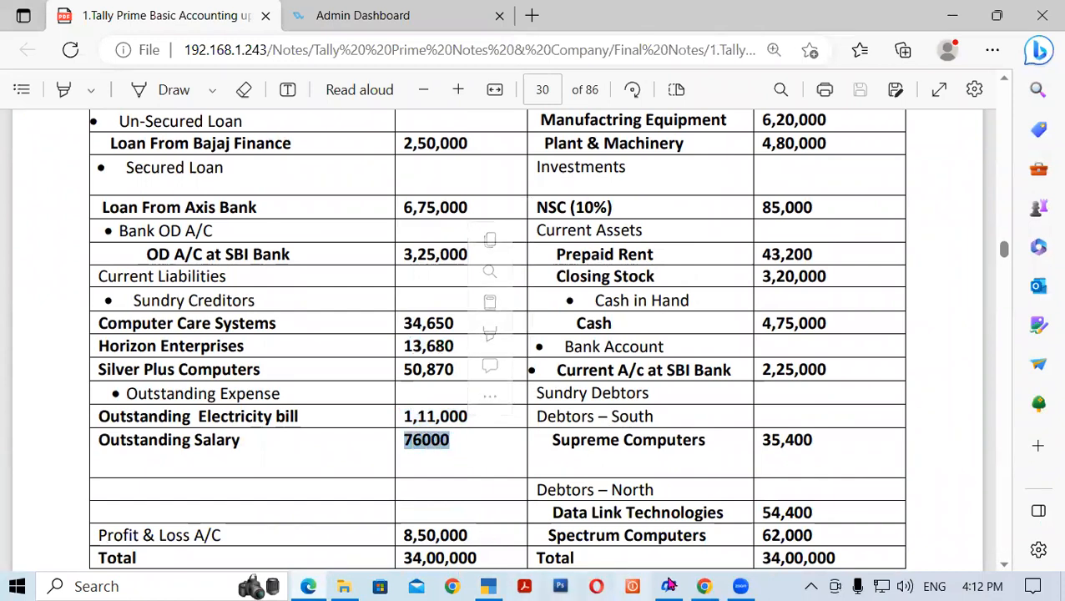
pyautogui.click(490, 586)
pyautogui.press('Escape')
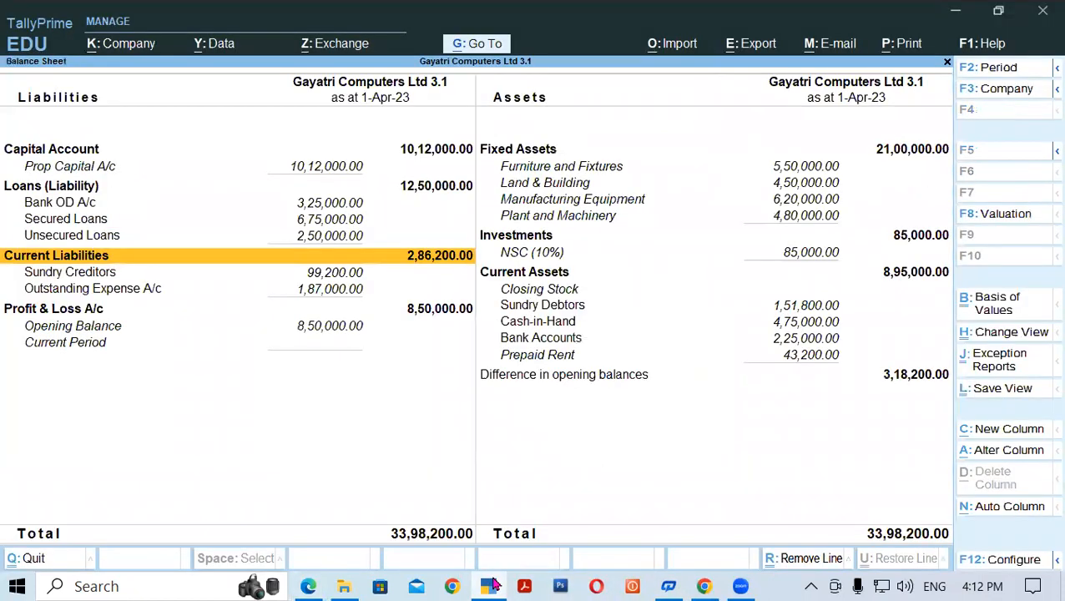
pyautogui.click(155, 290)
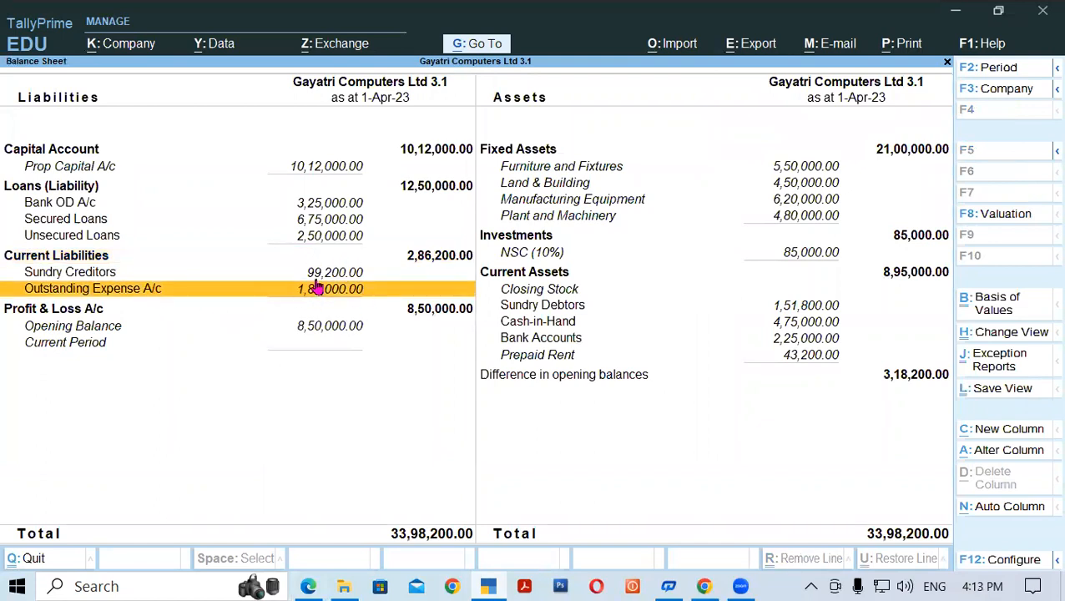
pyautogui.click(318, 286)
pyautogui.press('Down')
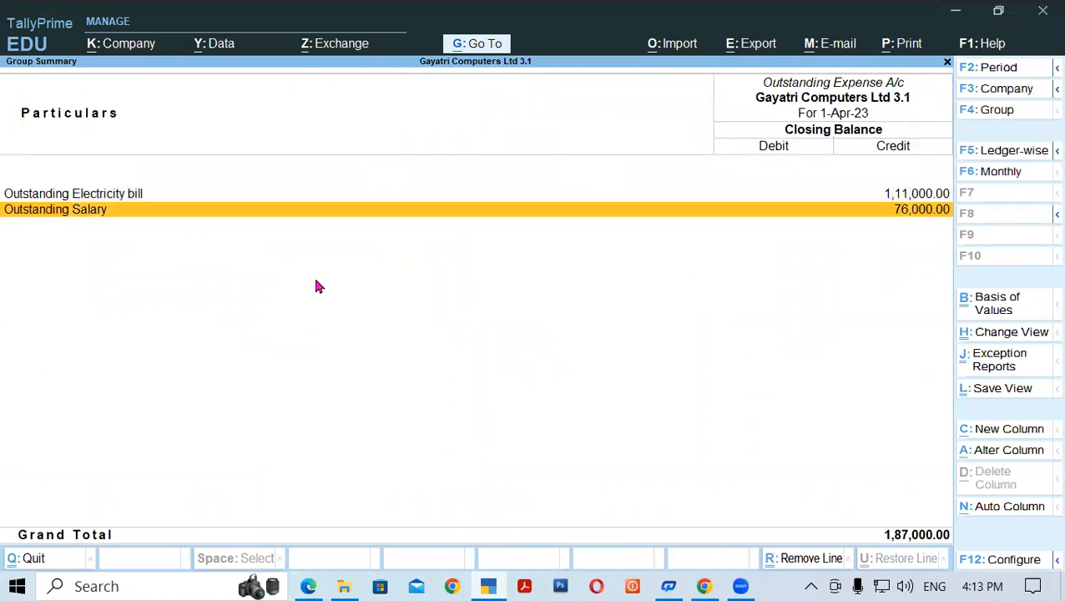
pyautogui.hotkey('alt', 'Tab')
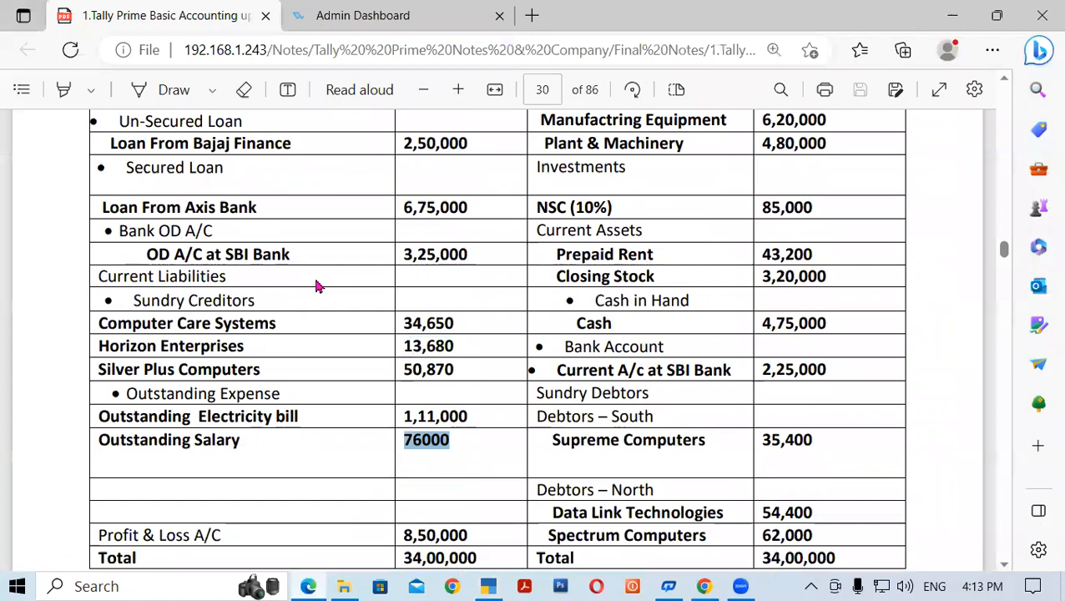
pyautogui.hotkey('alt', 'Tab')
pyautogui.press('Escape')
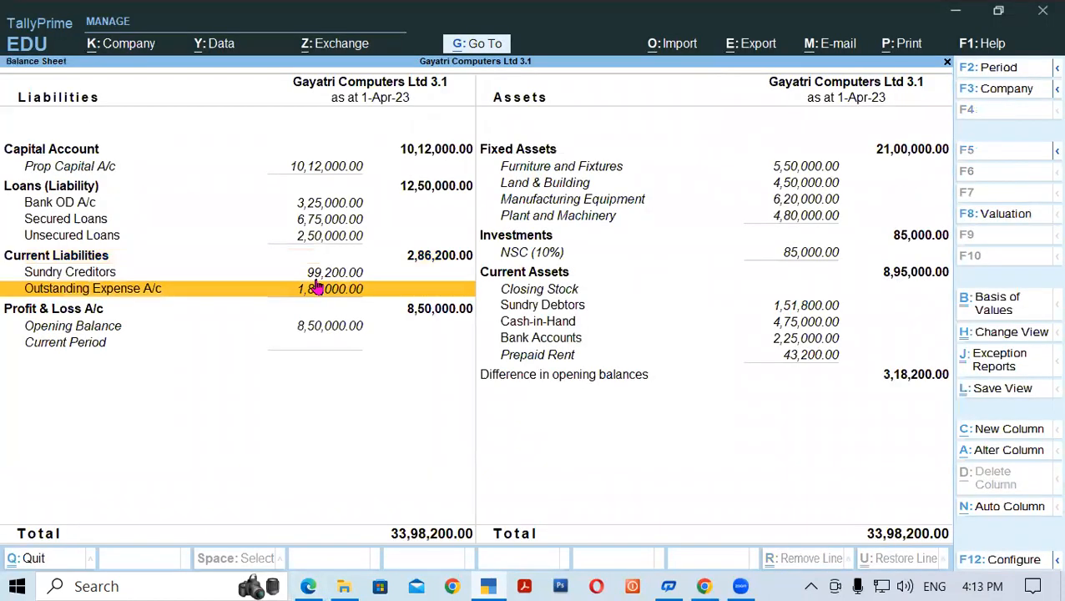
pyautogui.press('Down')
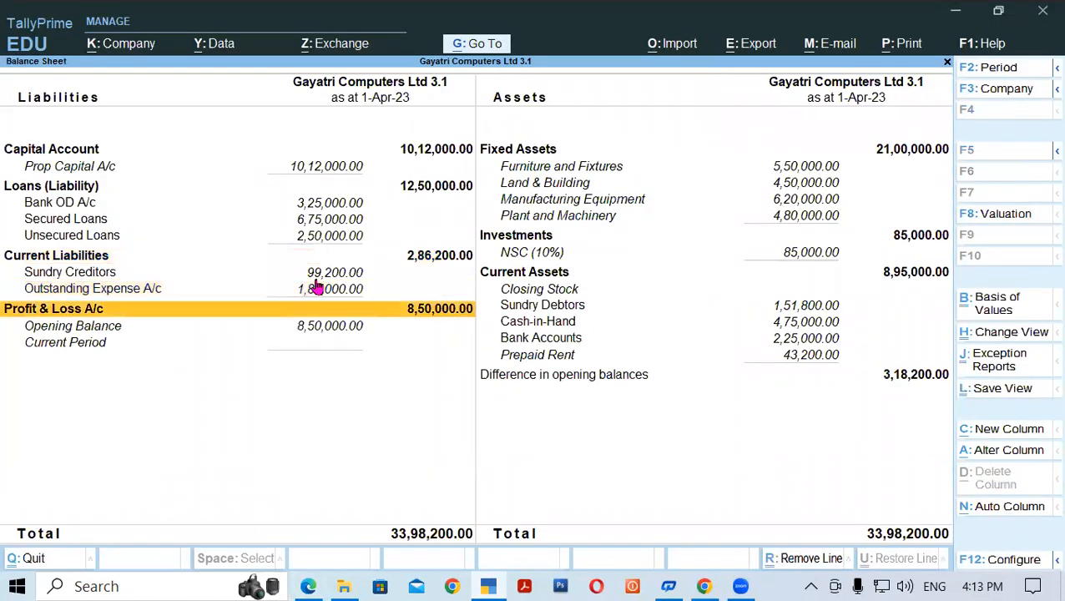
# Compare the Furniture and Fixtures and Land & Building balances on the Balance Sheet's Assets side with the PDF notes
pyautogui.press('Right')
pyautogui.press('Up')
pyautogui.press('Up')
pyautogui.press('Up')
pyautogui.press('Up')
pyautogui.press('Up')
pyautogui.press('Up')
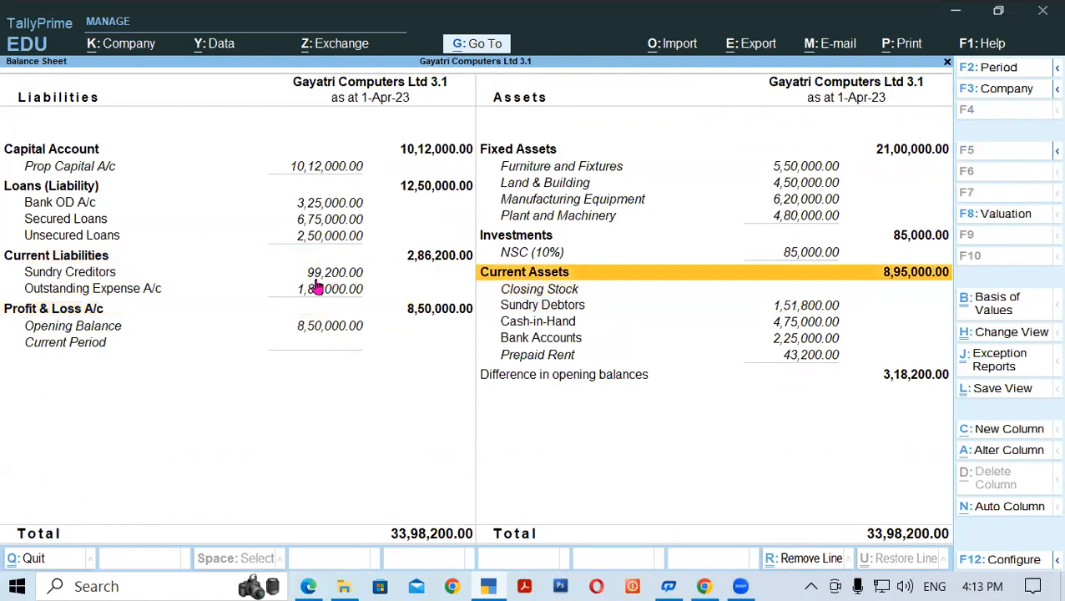
pyautogui.press('Up')
pyautogui.press('Up')
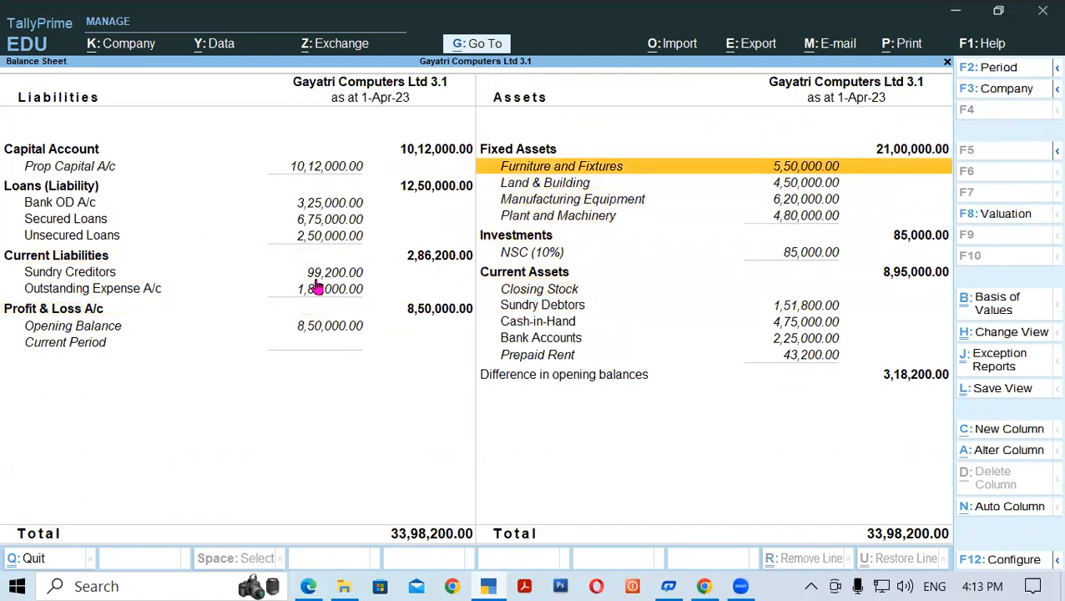
pyautogui.hotkey('alt', 'Tab')
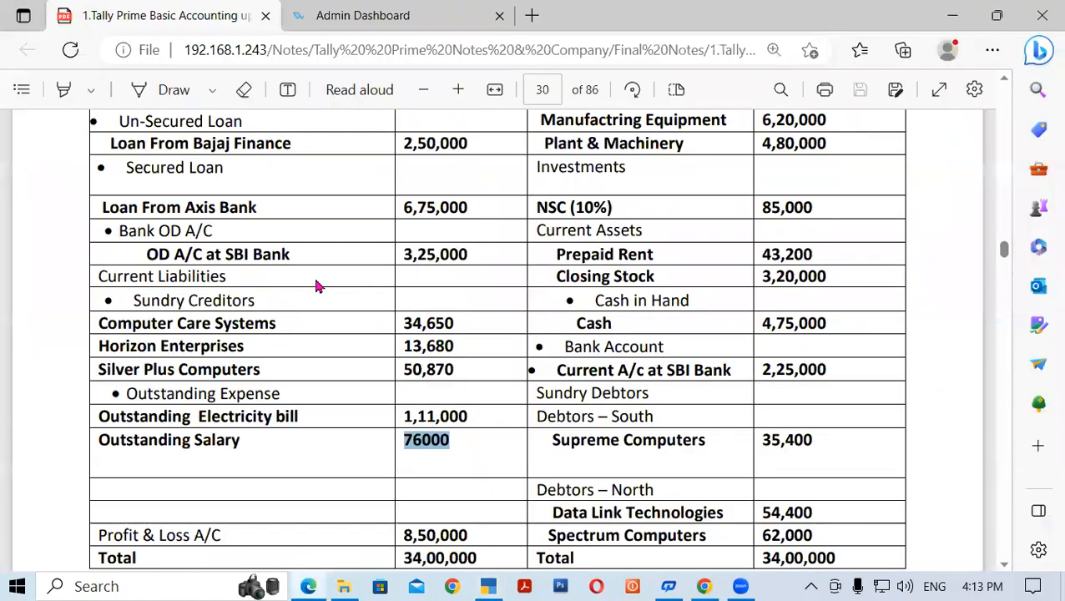
pyautogui.scroll(3, 317, 286)
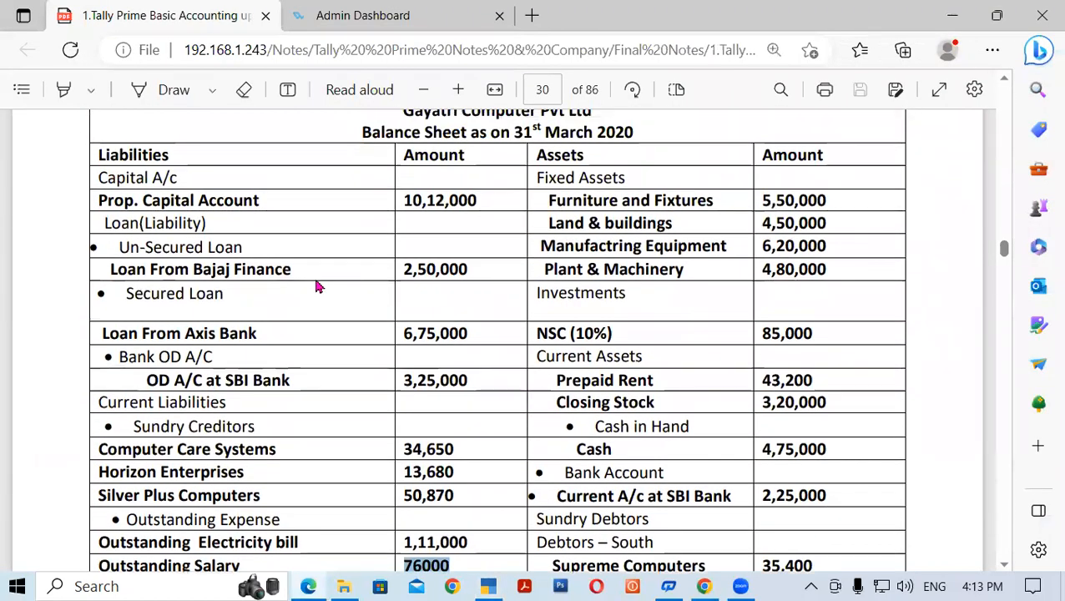
pyautogui.hotkey('alt', 'Tab')
pyautogui.press('Down')
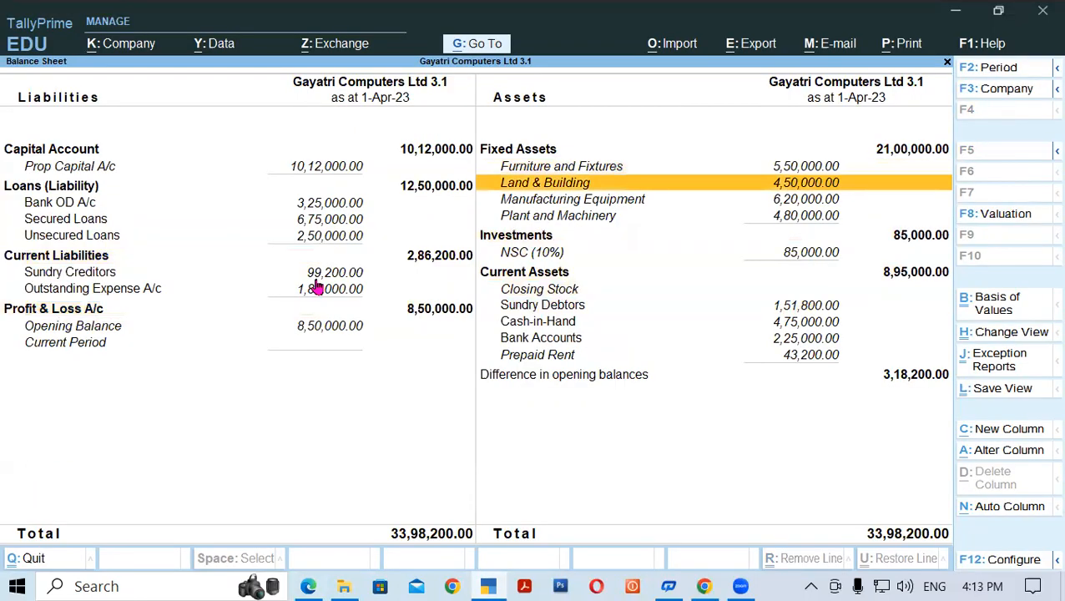
# Check the Manufacturing Equipment and Plant and Machinery balances in TallyPrime against the fixed assets in the PDF notes
pyautogui.hotkey('alt', 'Tab')
pyautogui.scroll(-5, 317, 286)
pyautogui.scroll(2, 317, 286)
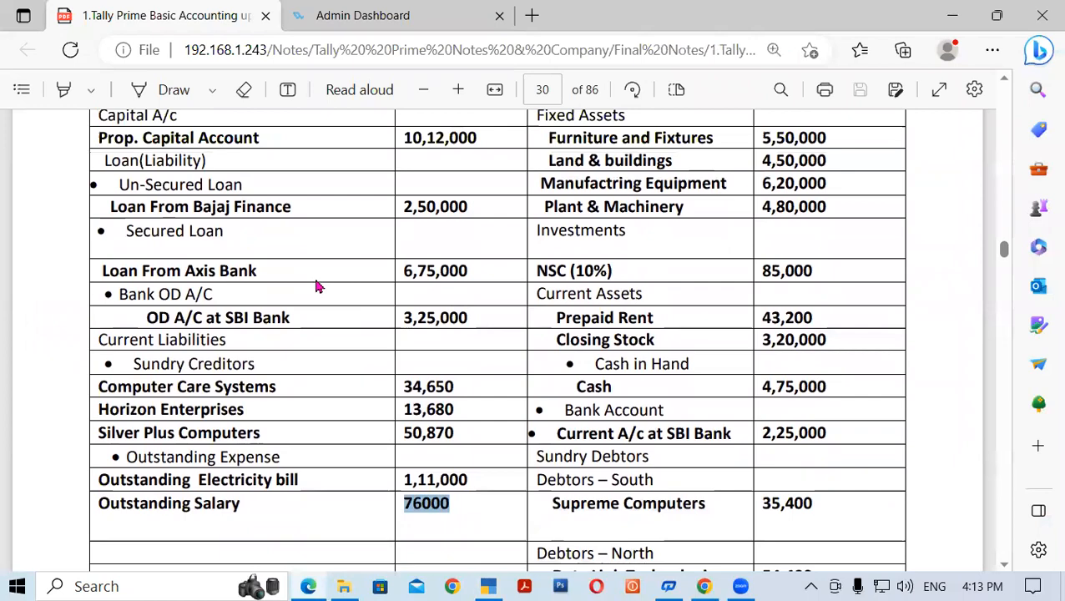
pyautogui.hotkey('alt', 'Tab')
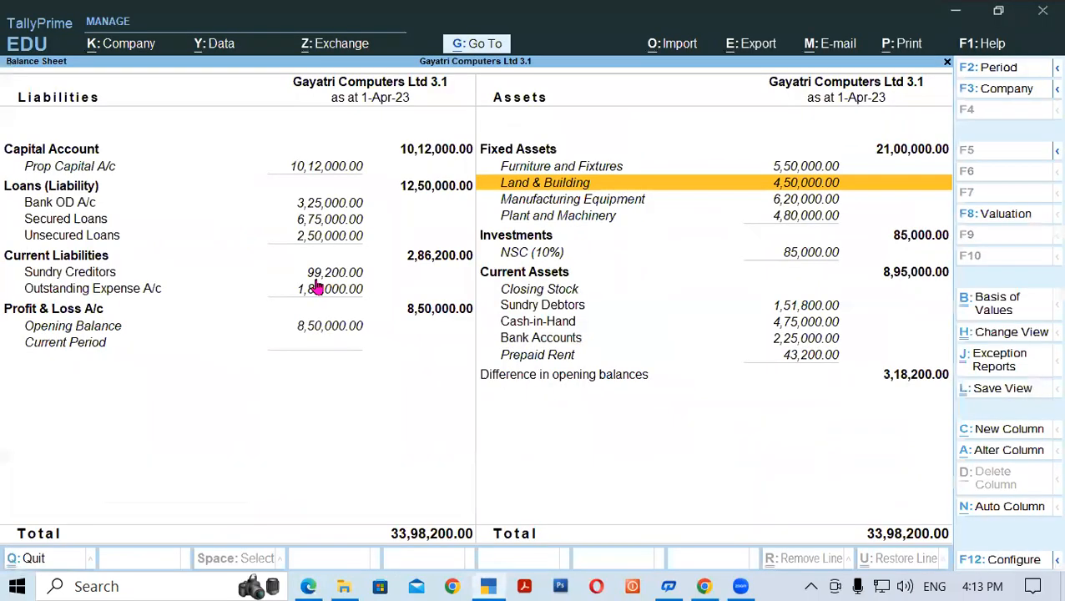
pyautogui.press('Down')
pyautogui.press('Down')
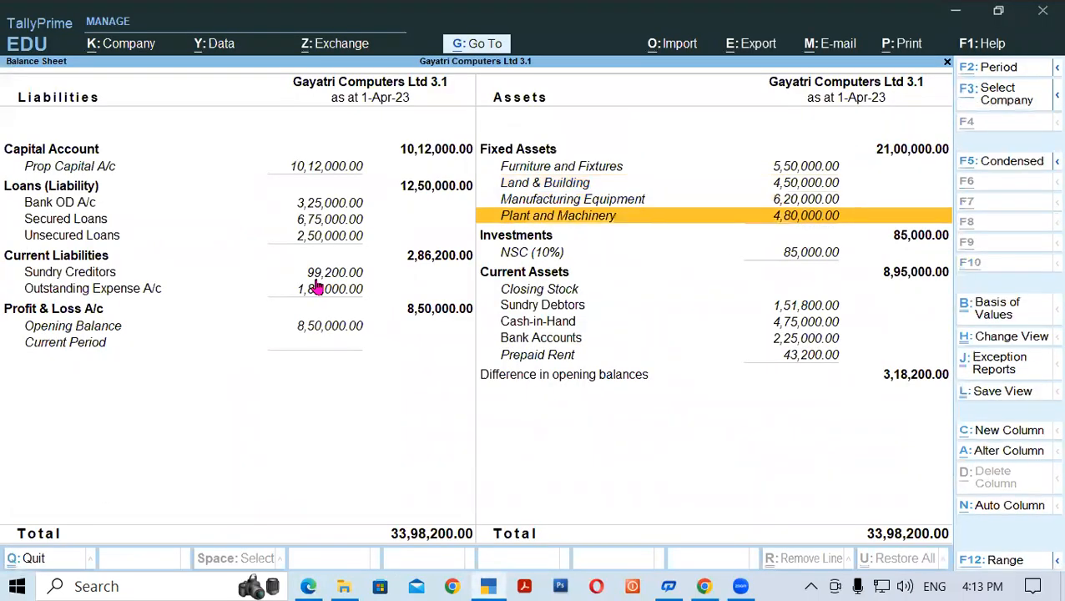
# Compare the NSC (10%) and Prepaid Rent amounts in the PDF notes with the TallyPrime Balance Sheet
pyautogui.hotkey('alt', 'Tab')
pyautogui.scroll(-2, 317, 286)
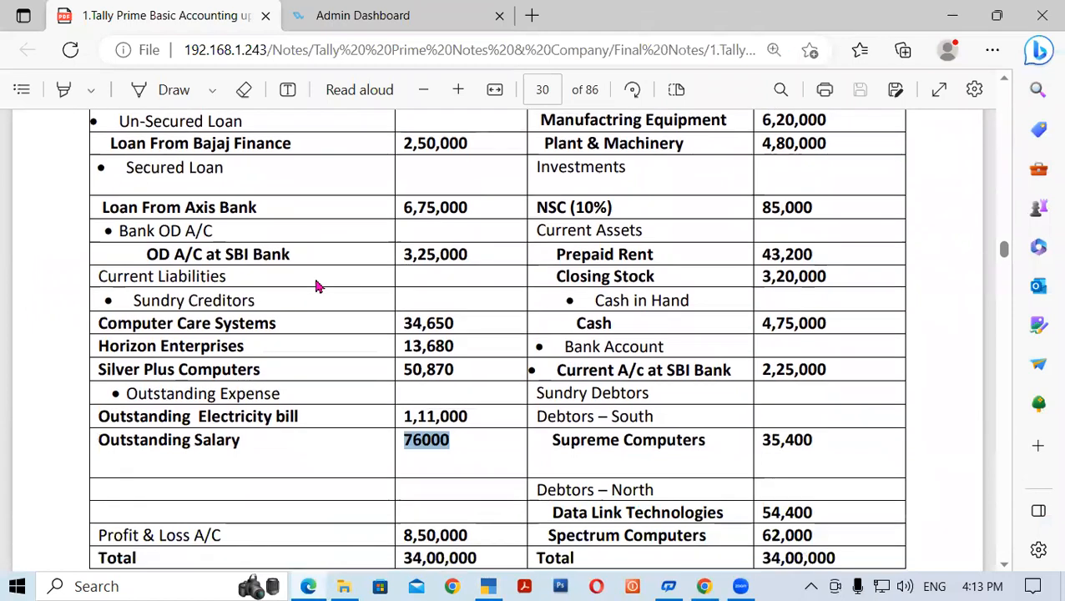
pyautogui.hotkey('alt', 'Tab')
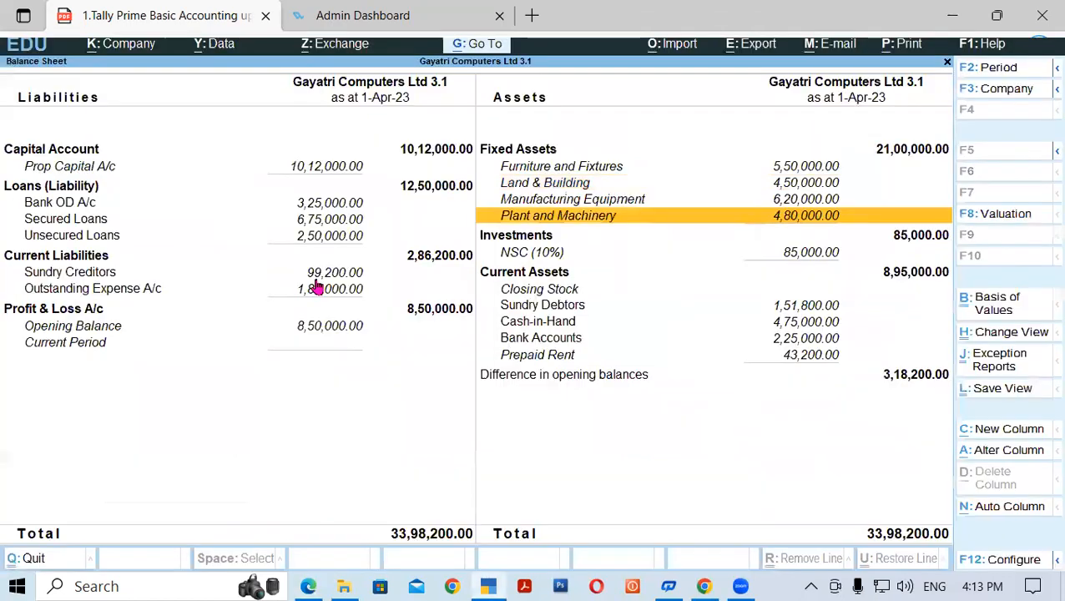
pyautogui.press('Down')
pyautogui.press('Down')
pyautogui.press('Down')
pyautogui.press('Down')
pyautogui.press('Down')
pyautogui.press('Down')
pyautogui.press('Down')
pyautogui.press('Down')
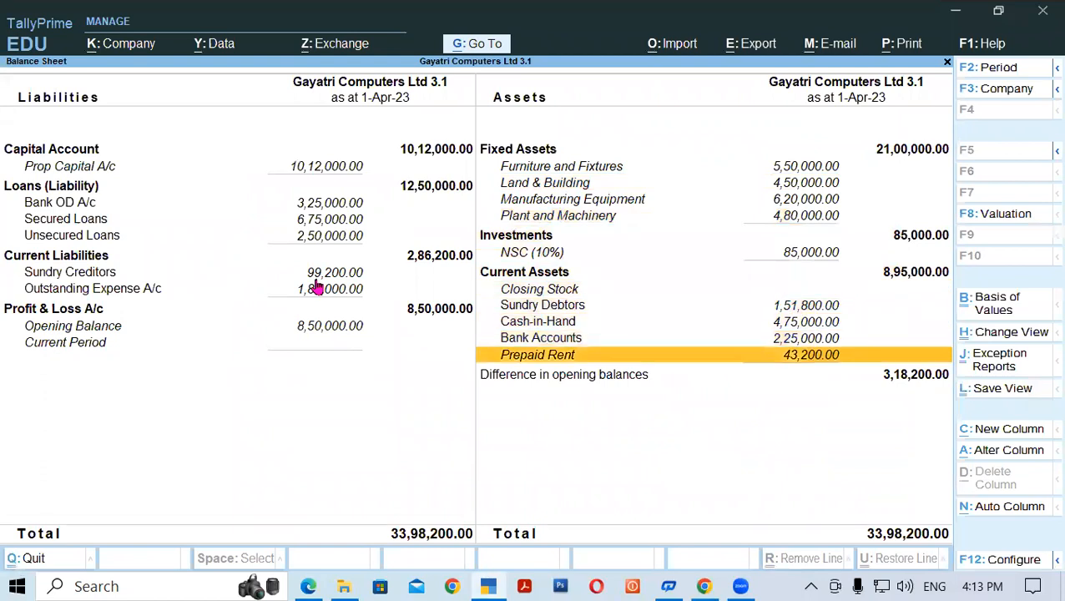
# Mark the Closing Stock and Cash amounts in the PDF notes and compare the cash with Cash-in-Hand in TallyPrime
pyautogui.hotkey('alt', 'Tab')
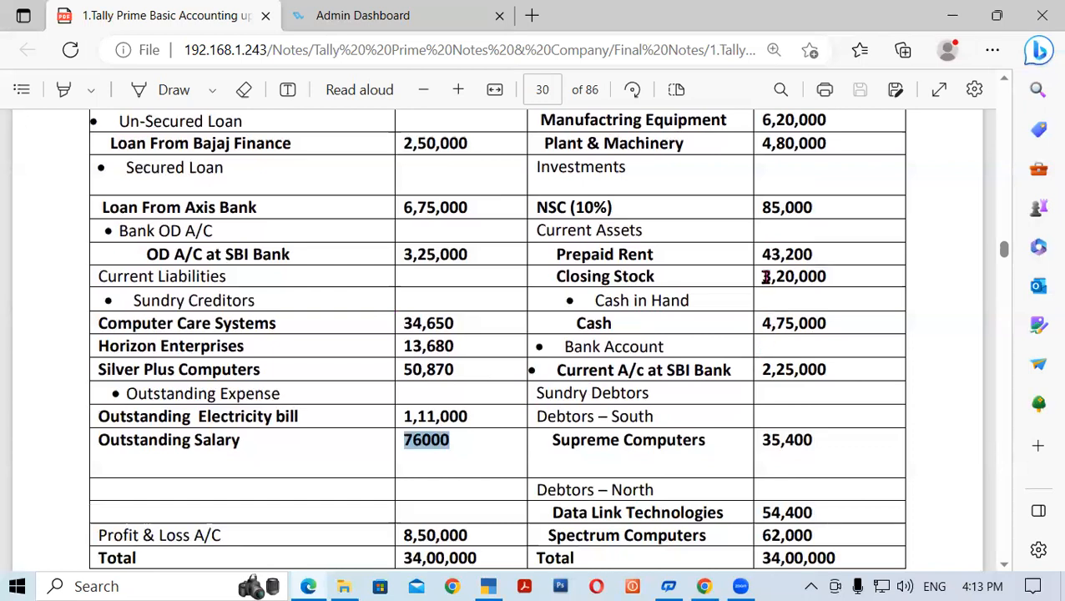
pyautogui.moveTo(761, 276); pyautogui.dragTo(832, 279)
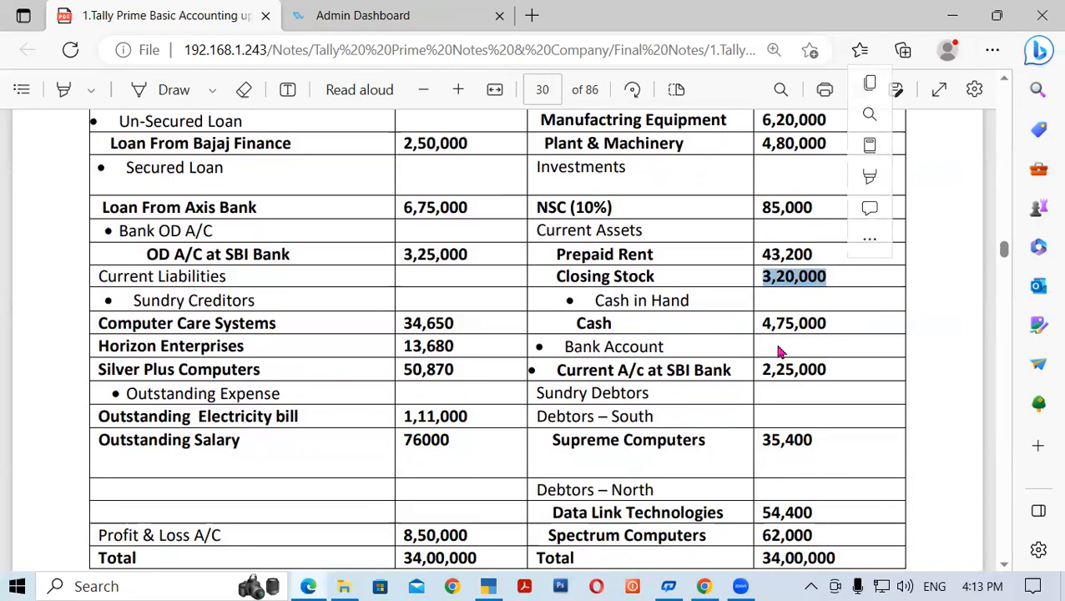
pyautogui.moveTo(761, 324); pyautogui.dragTo(835, 322)
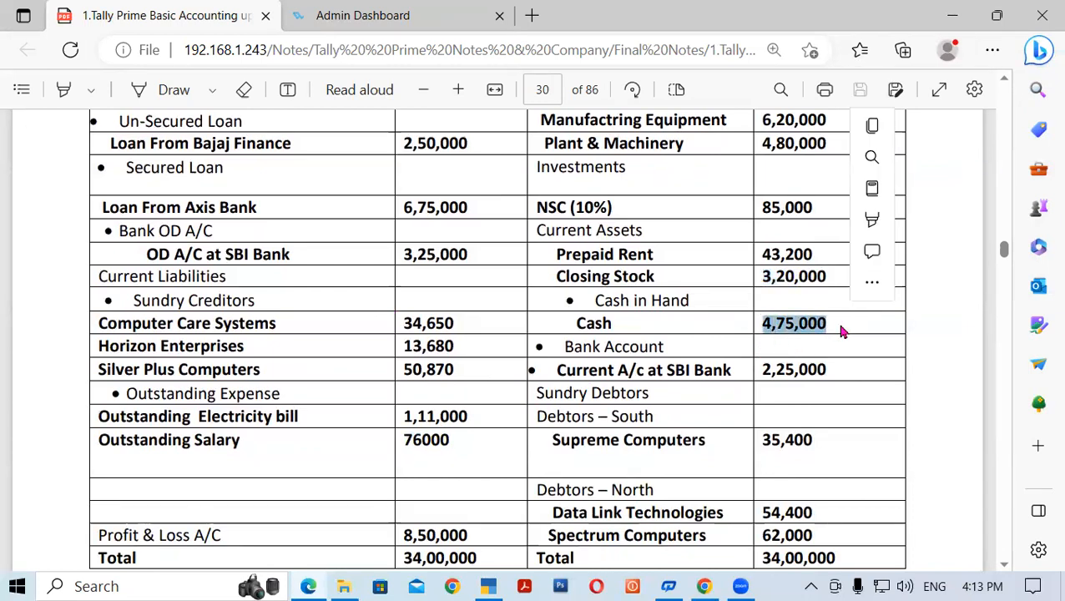
pyautogui.click(488, 586)
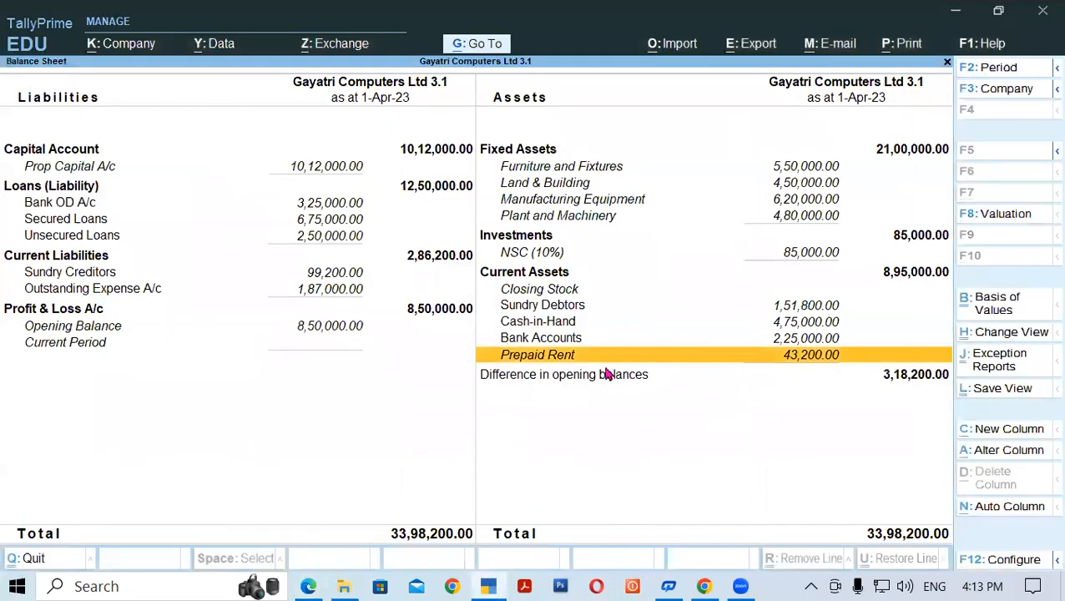
pyautogui.click(799, 325)
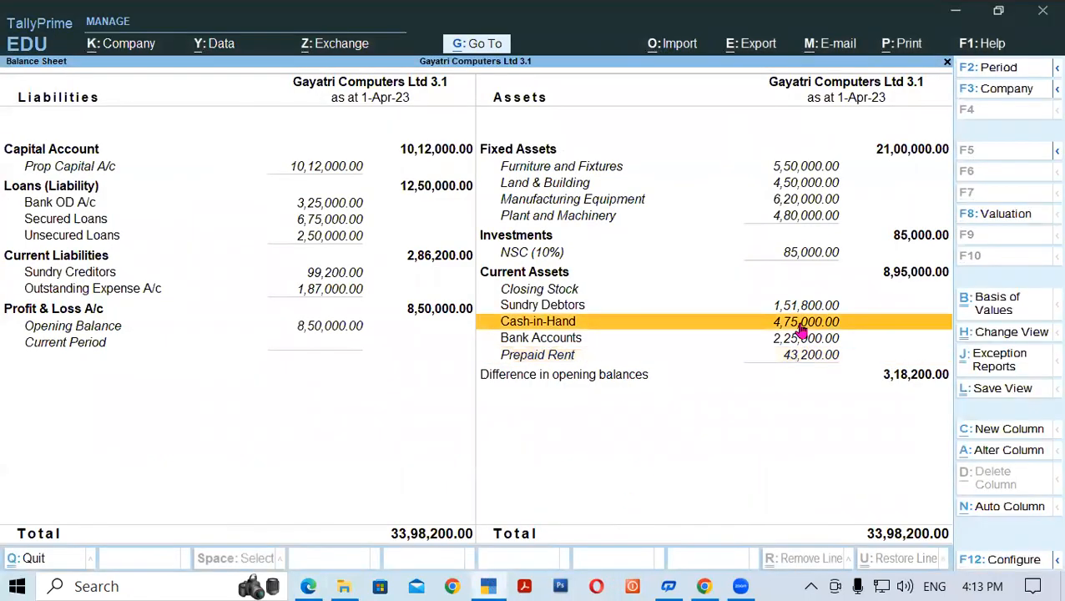
pyautogui.click(308, 586)
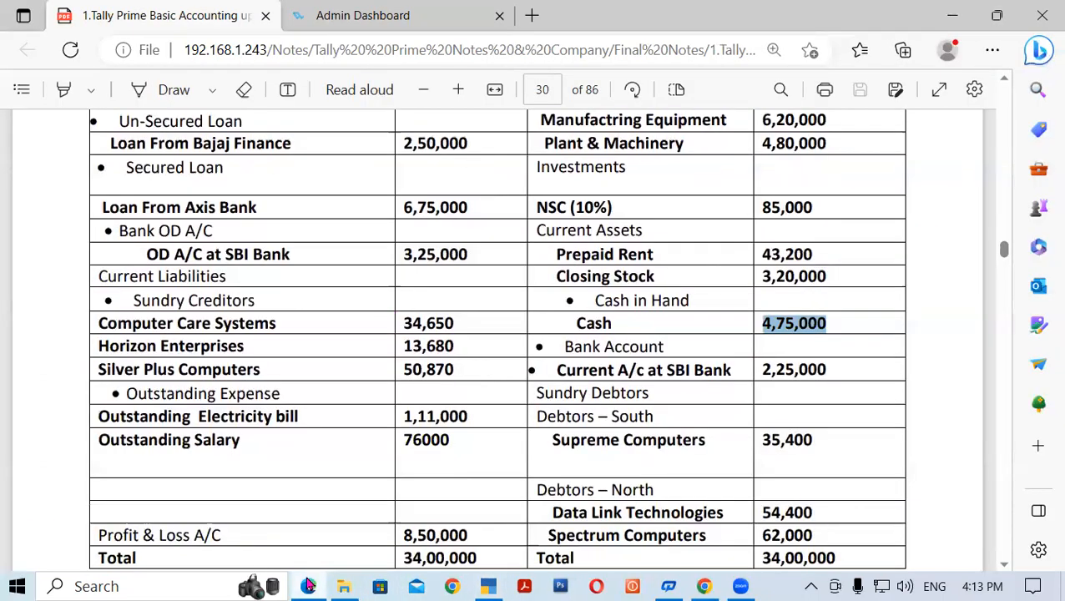
pyautogui.click(308, 586)
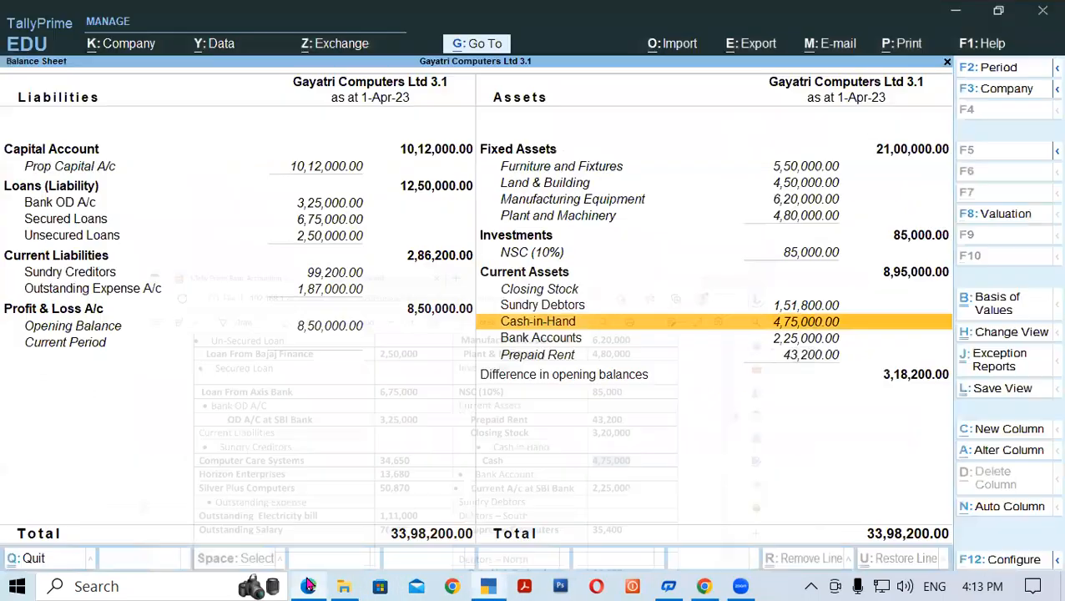
# Compare the Bank Accounts balance in TallyPrime with the Current A/c at SBI Bank entry in the PDF notes
pyautogui.click(792, 339)
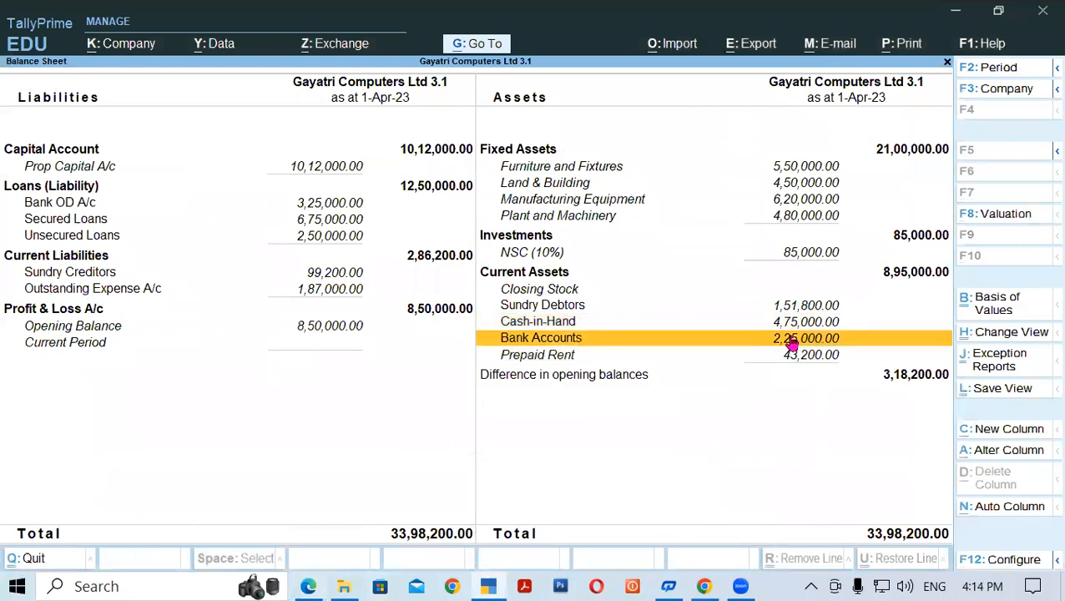
pyautogui.click(488, 586)
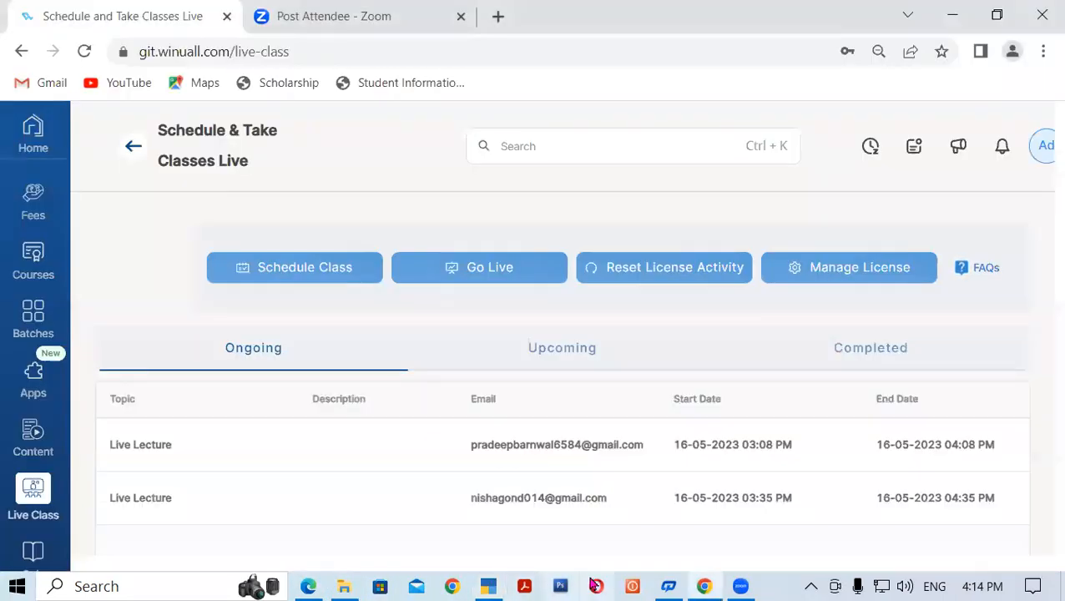
pyautogui.click(308, 585)
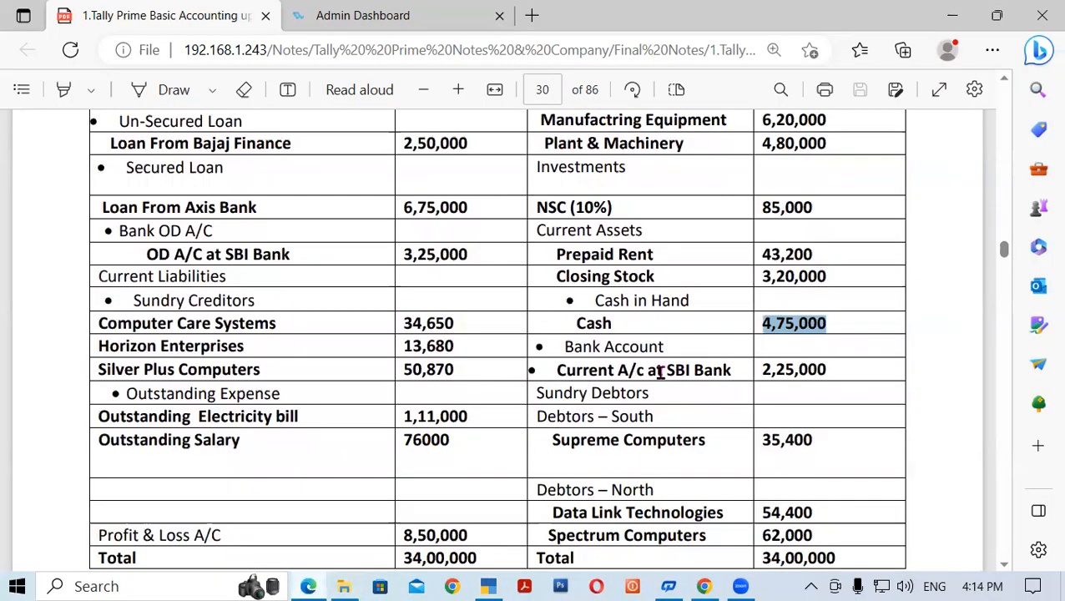
pyautogui.moveTo(586, 371); pyautogui.dragTo(716, 375)
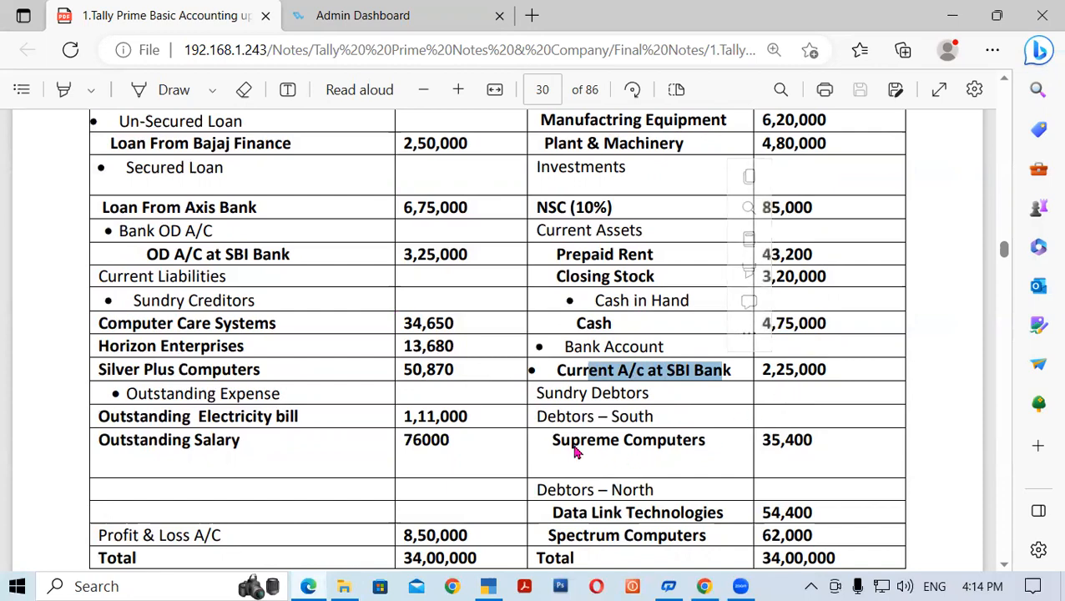
# Mark the Supreme Computers and Data Link Technologies amounts under Sundry Debtors in the PDF notes
pyautogui.scroll(-3, 1005, 567)
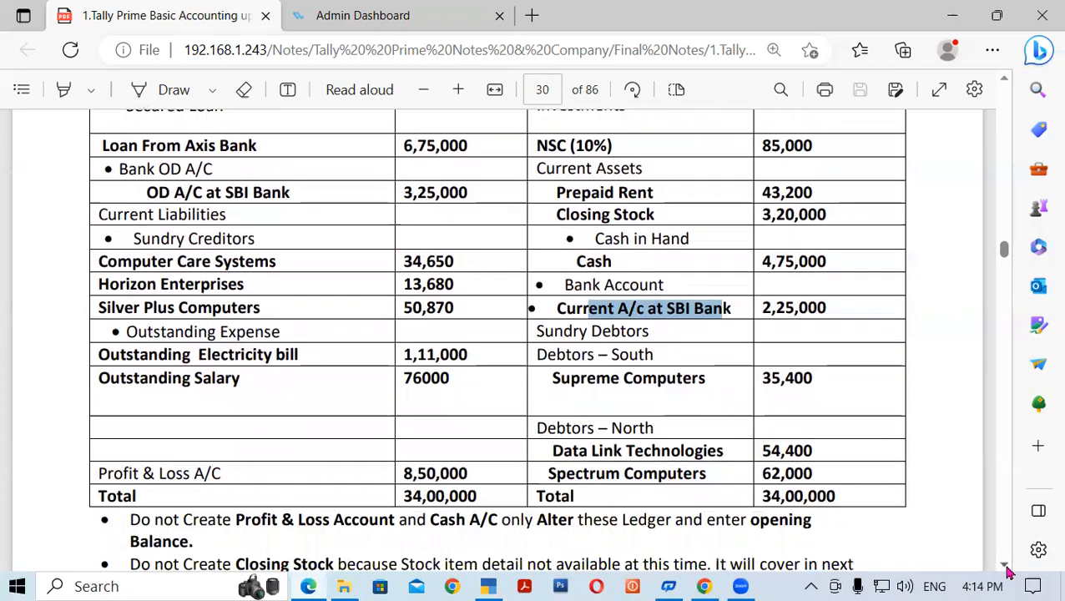
pyautogui.moveTo(762, 317); pyautogui.dragTo(824, 321)
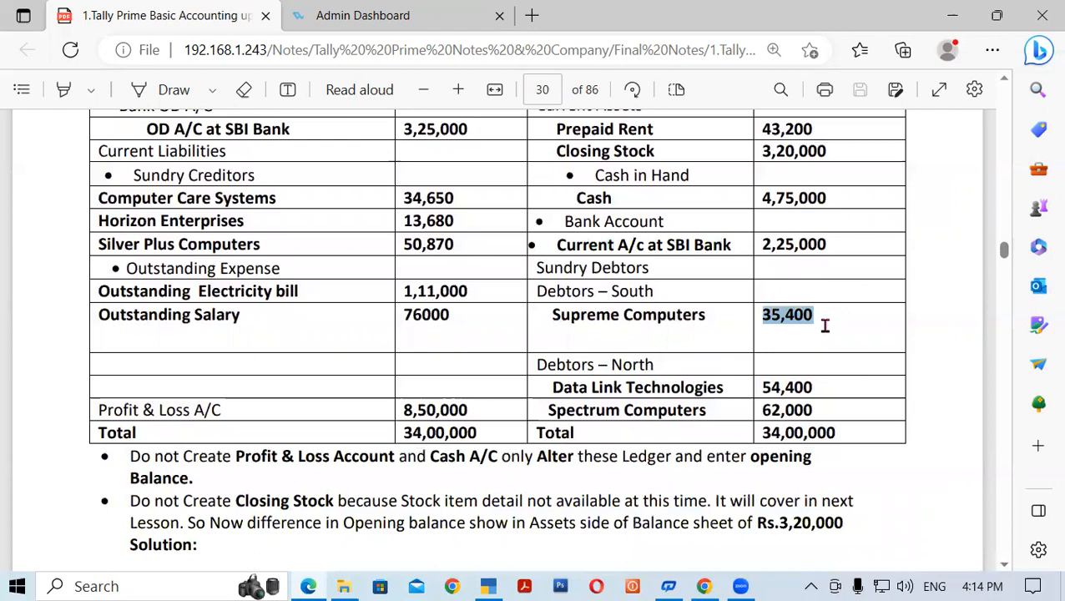
pyautogui.click(774, 387)
pyautogui.doubleClick(773, 387)
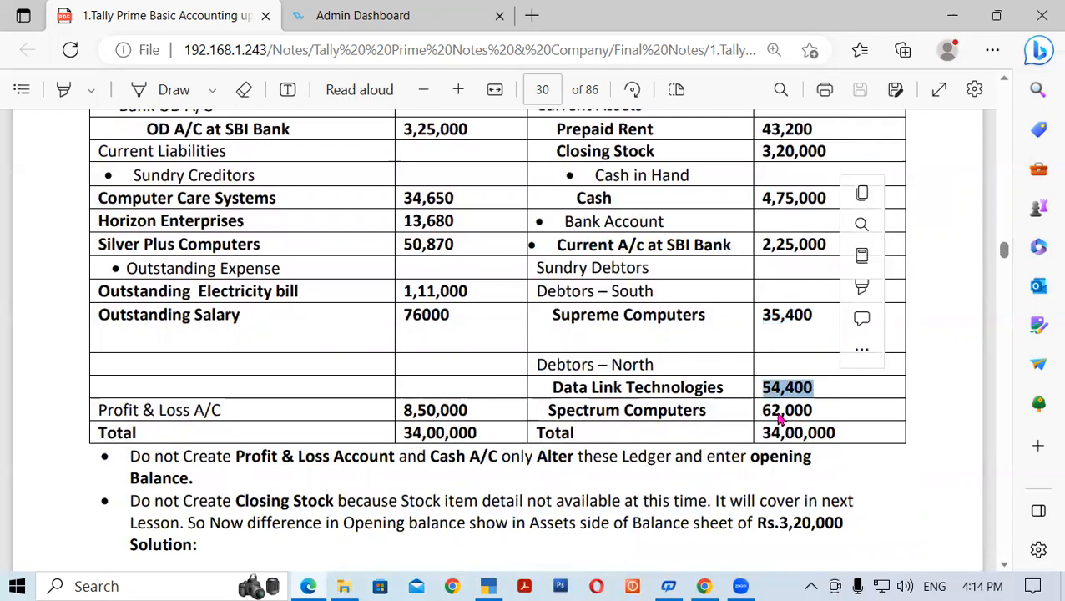
# Open the Debtors North summary under Sundry Debtors in TallyPrime and compare its ledger balances with the PDF notes
pyautogui.click(489, 586)
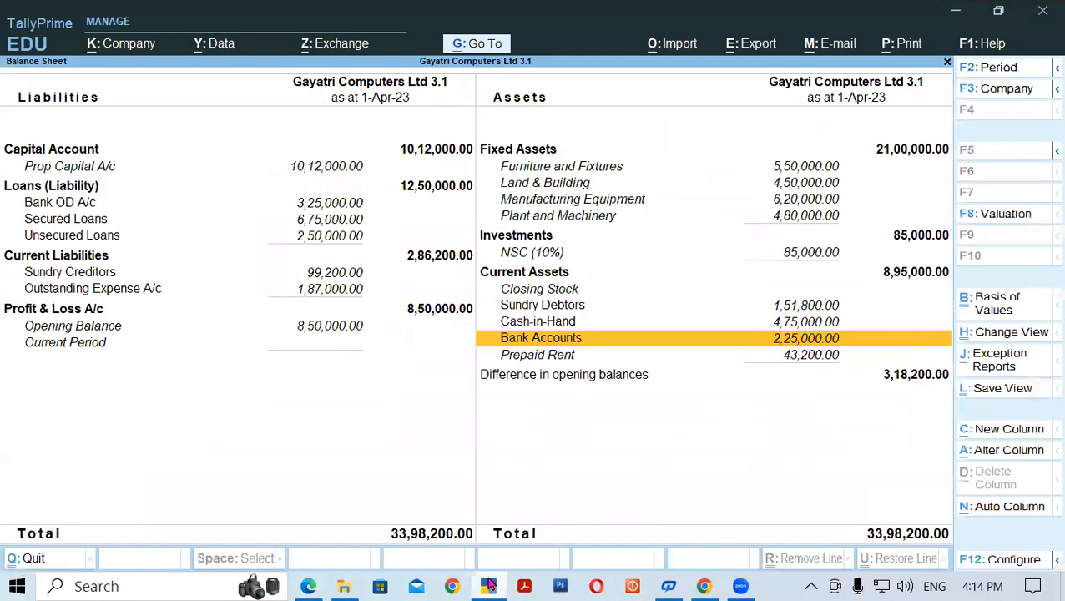
pyautogui.press('Up')
pyautogui.press('Up')
pyautogui.press('Return')
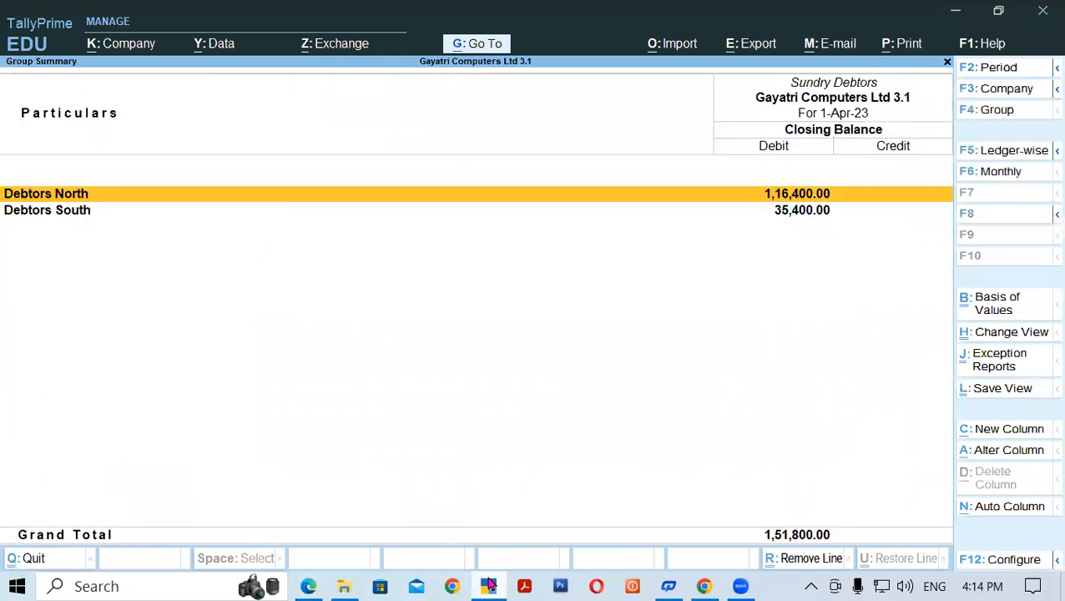
pyautogui.press('Return')
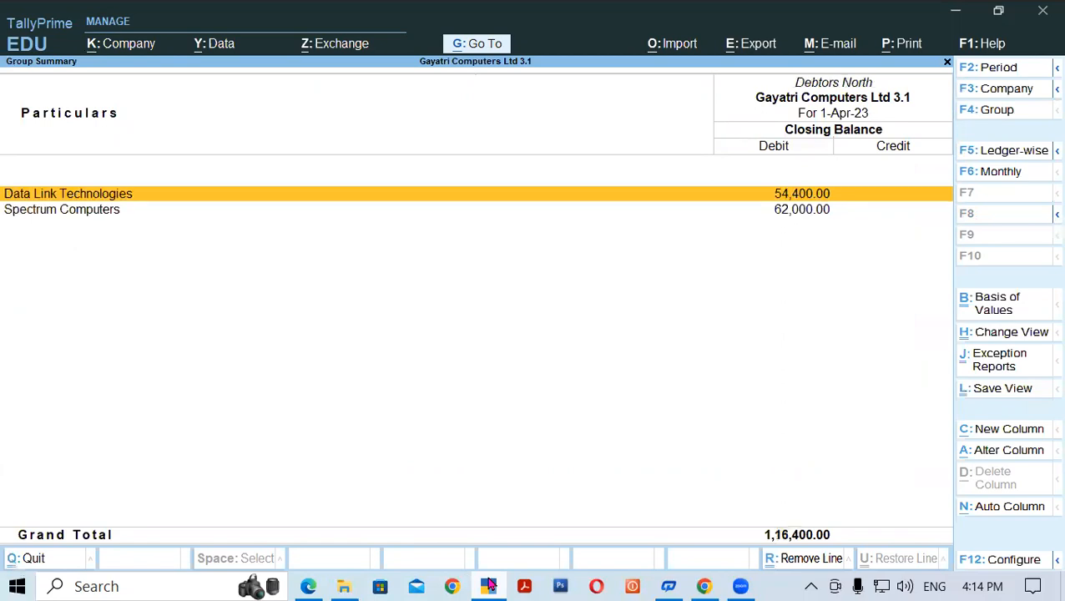
pyautogui.hotkey('alt', 'Tab')
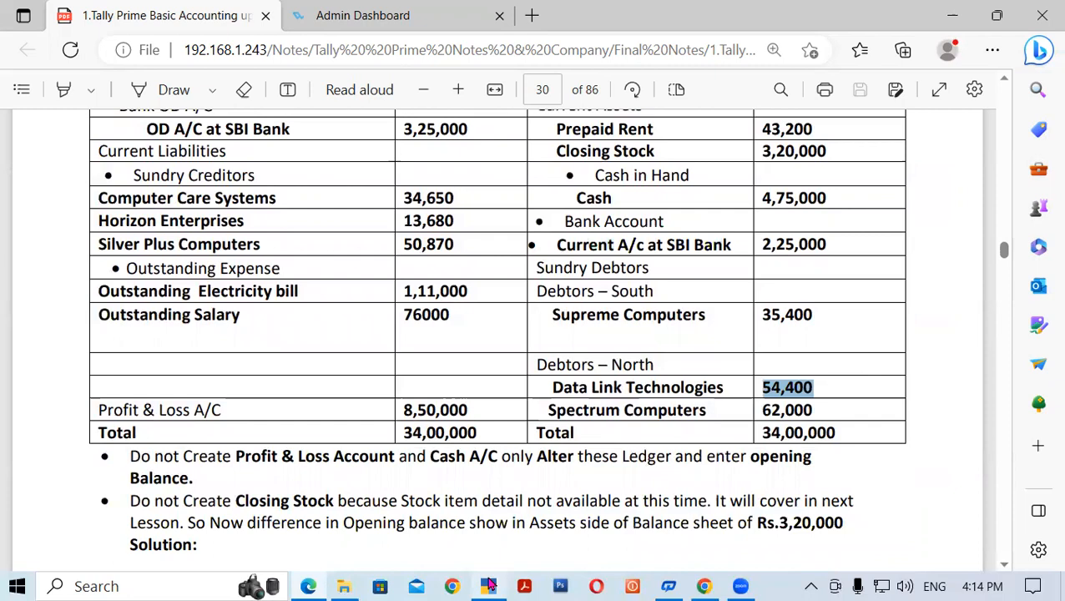
pyautogui.hotkey('alt', 'Tab')
pyautogui.hotkey('alt', 'Tab')
# Go back to the Sundry Debtors summary and compare the Debtors South balance with the PDF notes
pyautogui.click(492, 585)
pyautogui.press('Escape')
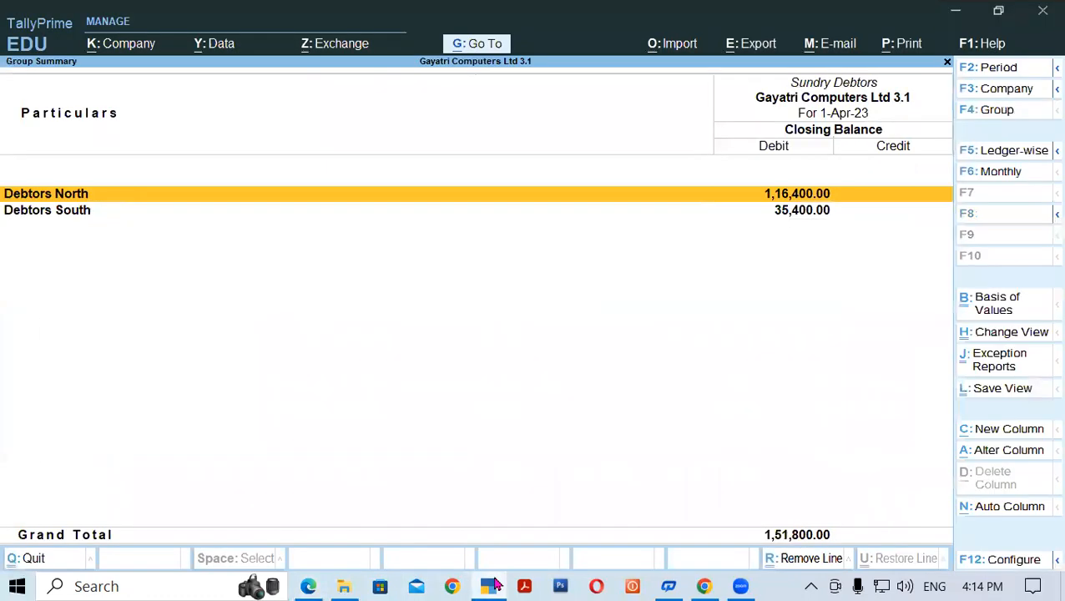
pyautogui.press('Down')
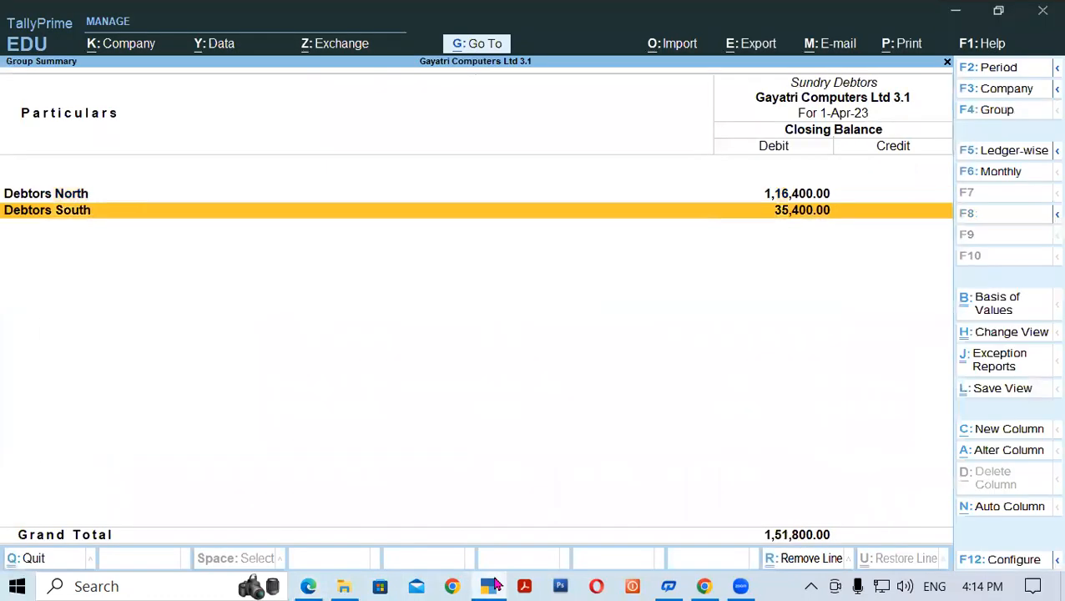
pyautogui.click(494, 586)
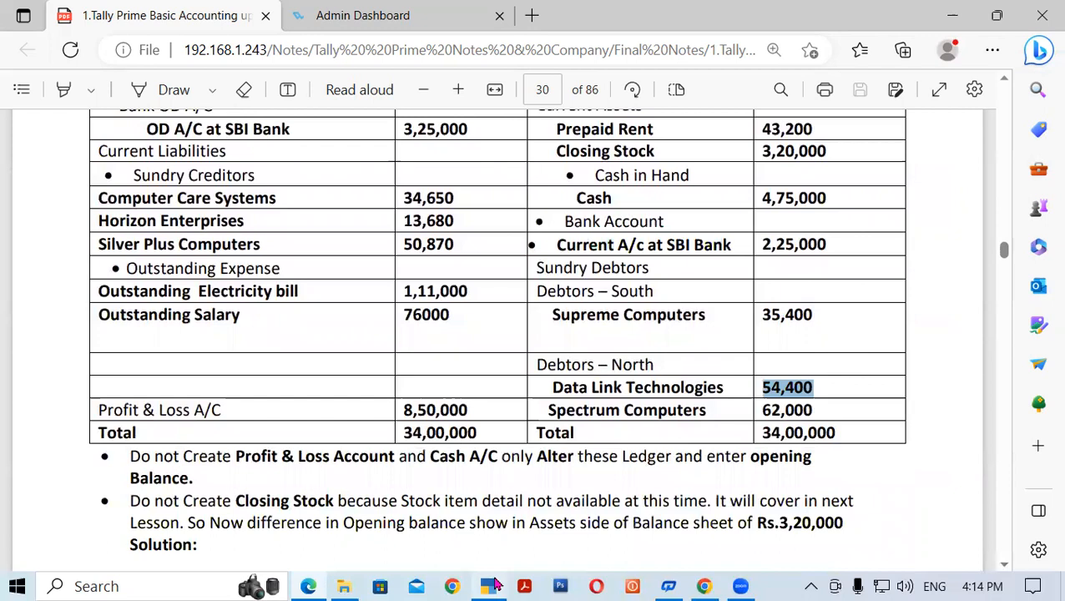
pyautogui.click(494, 584)
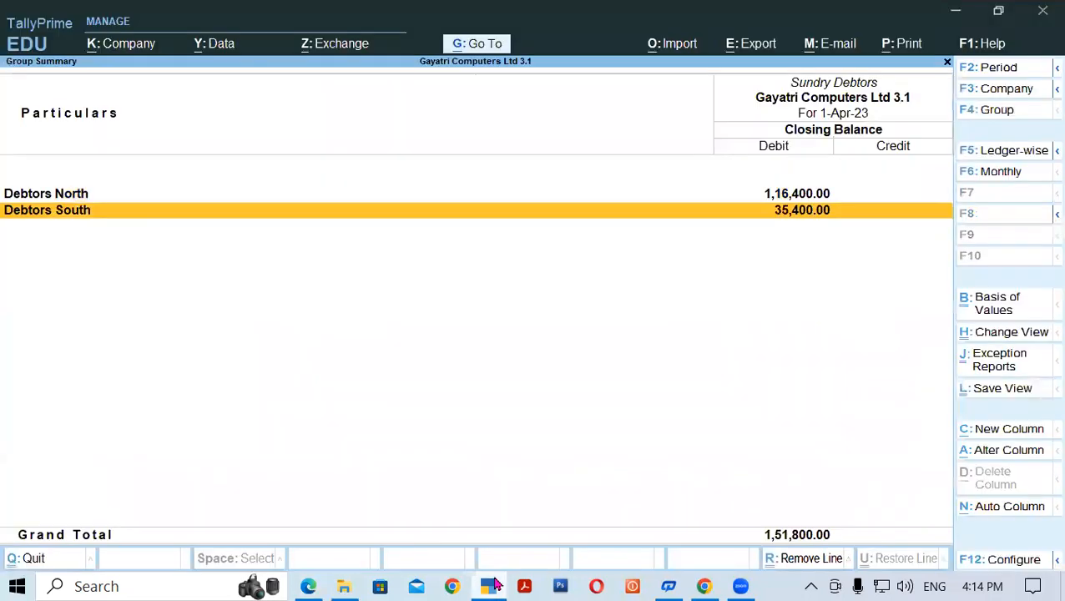
# Return to the Balance Sheet and select Prepaid Rent under Current Assets
pyautogui.press('Escape')
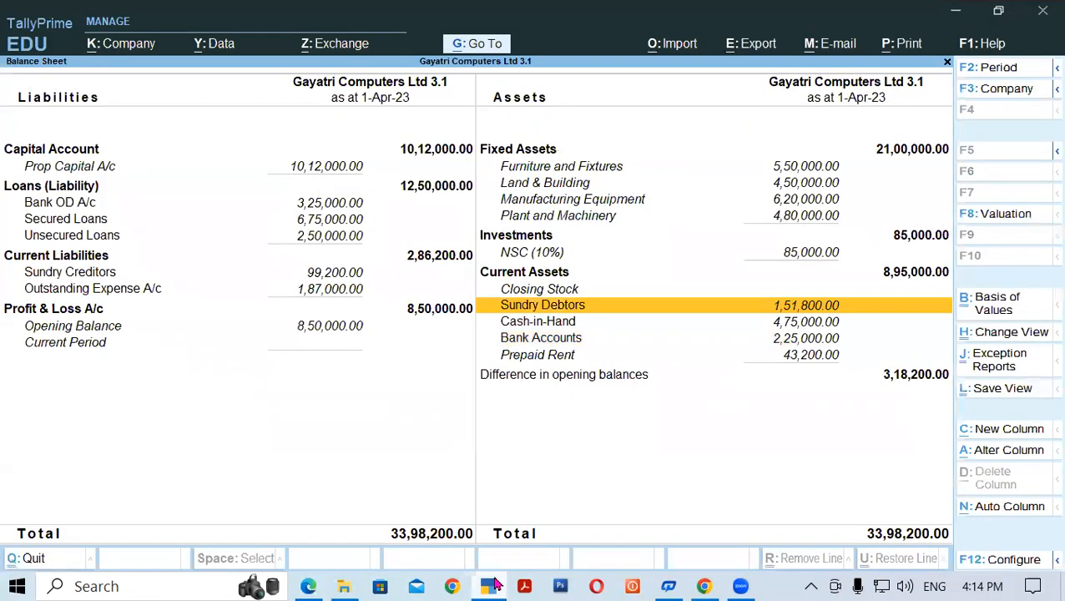
pyautogui.press('Down')
pyautogui.press('Down')
pyautogui.press('Down')
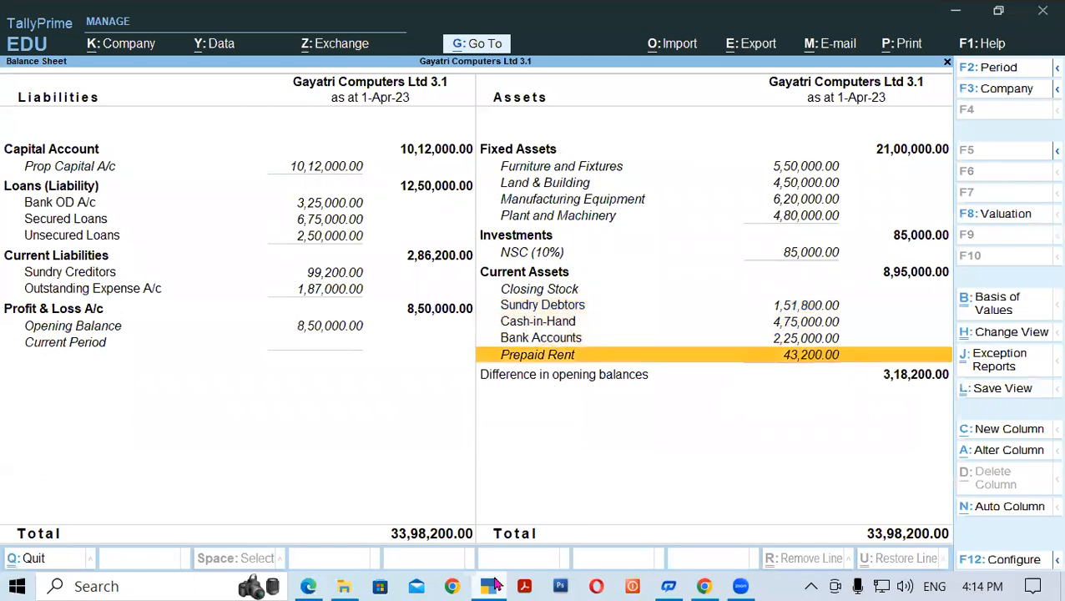